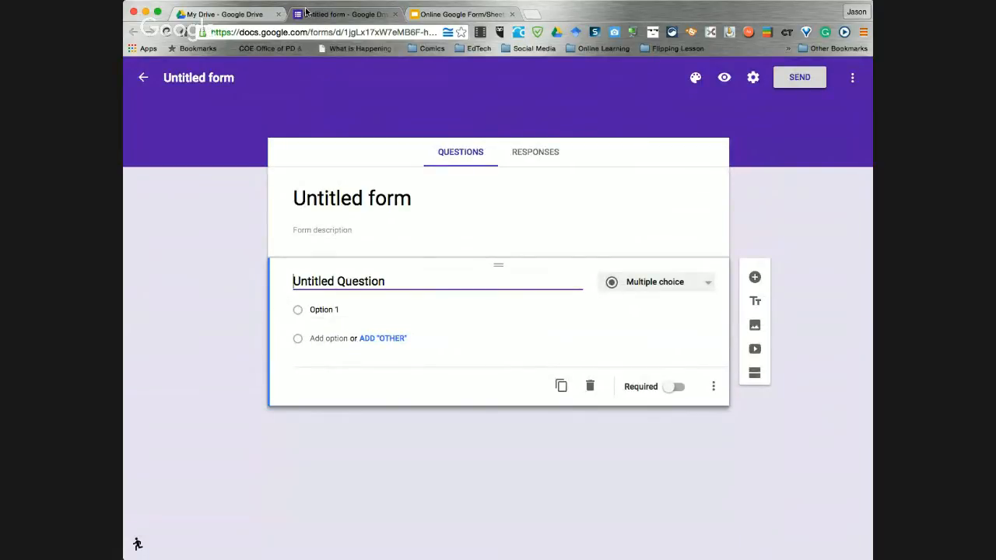
pyautogui.click(211, 14)
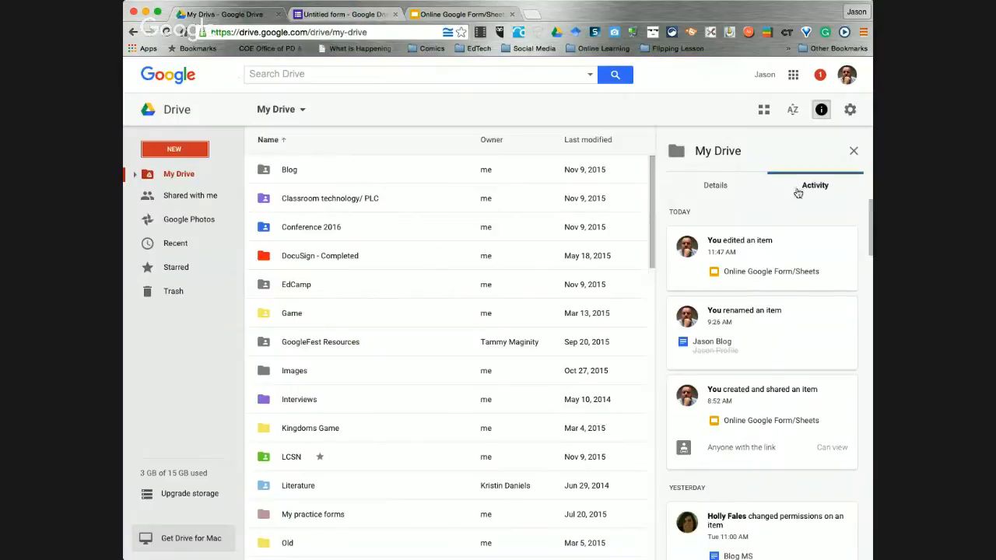
pyautogui.click(793, 75)
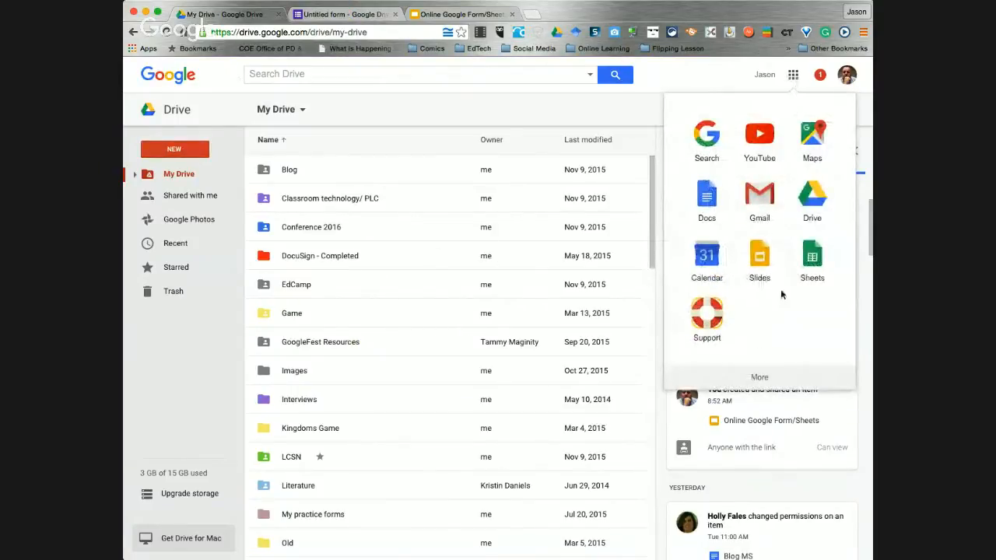
pyautogui.click(758, 378)
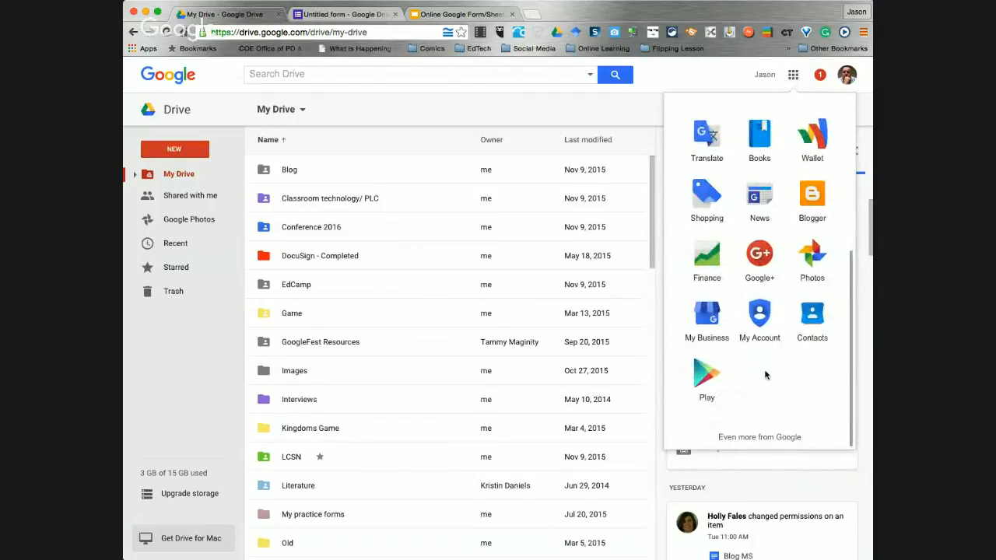
pyautogui.scroll(5, 810, 183)
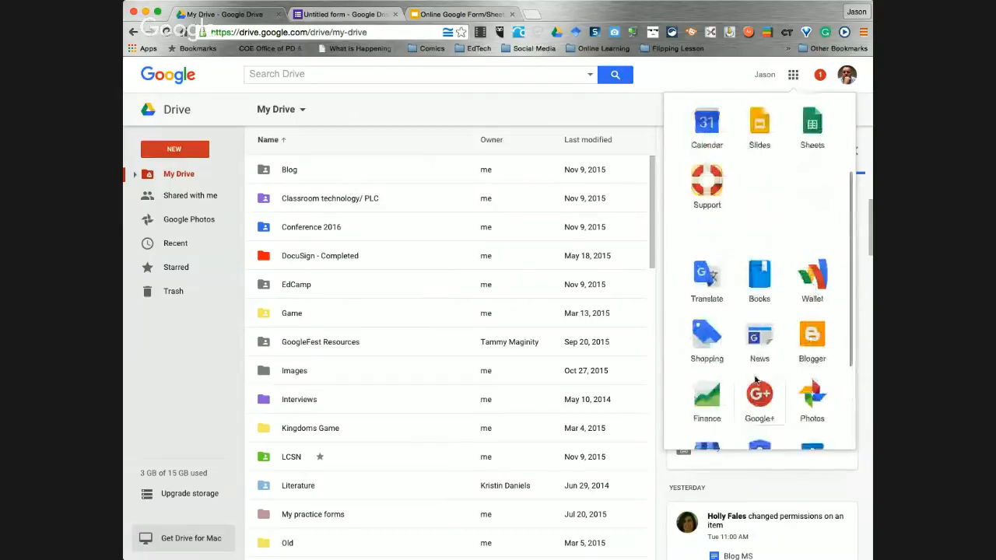
pyautogui.scroll(5, 770, 233)
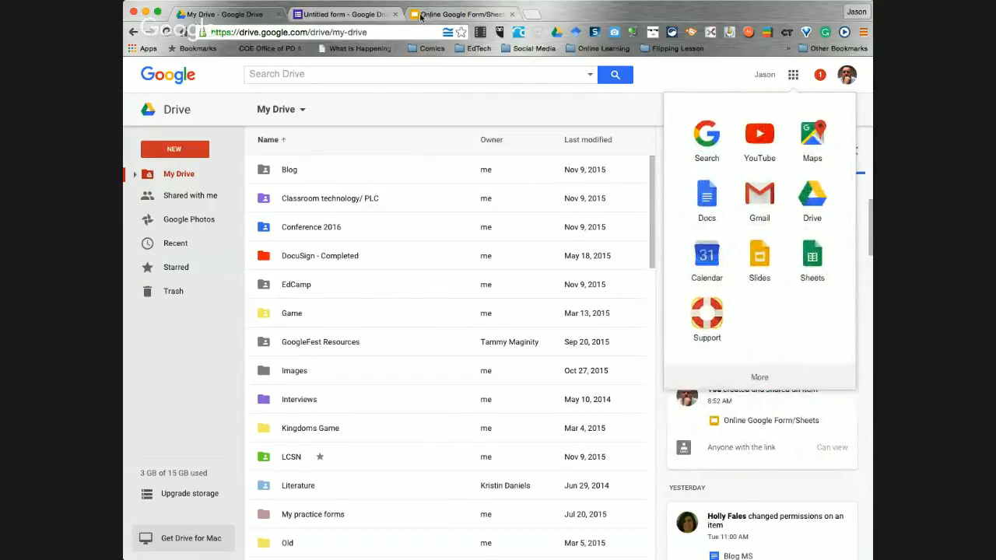
pyautogui.click(341, 16)
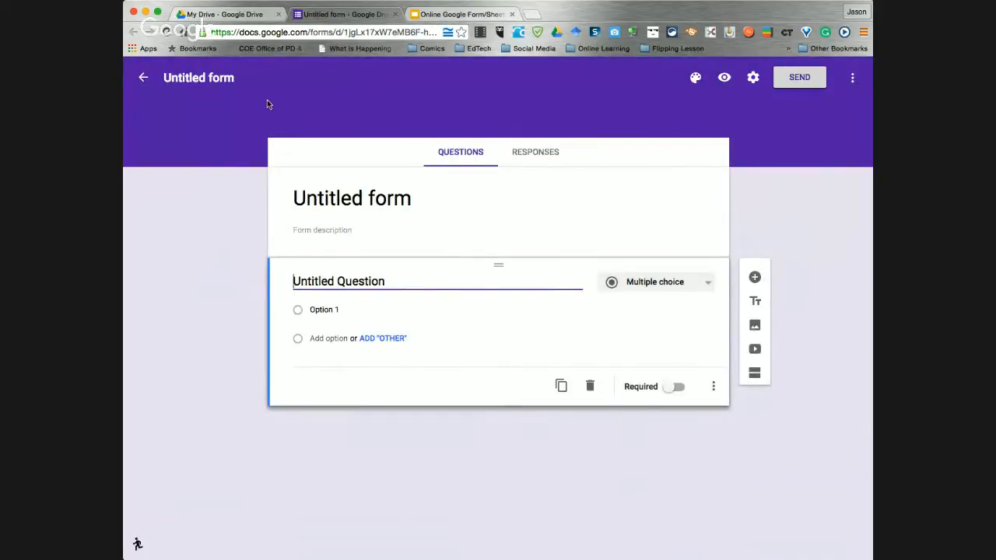
# Retitle the form 'Test noon', glance at the question types, then show the Online Google Form/Sheets slides
pyautogui.click(223, 78)
pyautogui.moveTo(236, 78); pyautogui.dragTo(148, 77)
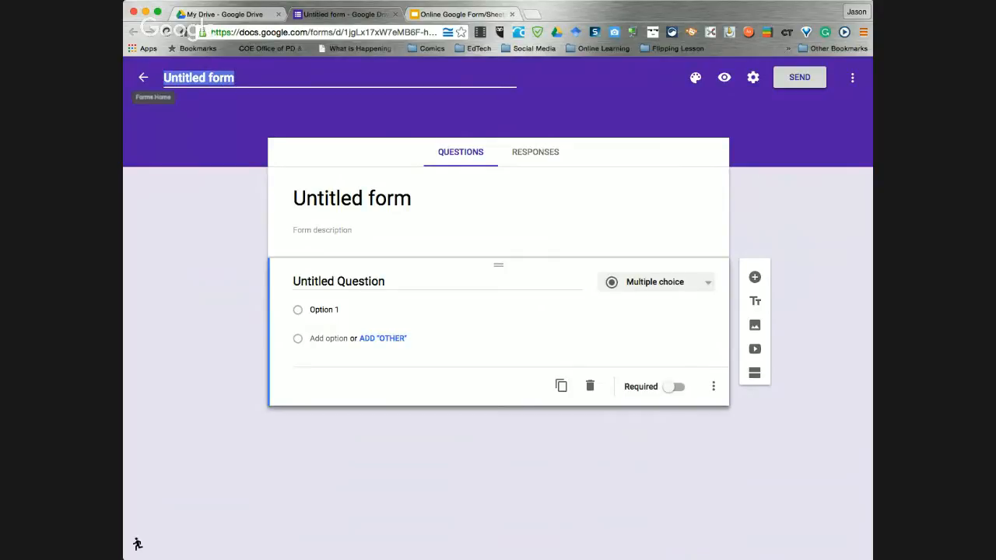
pyautogui.write('Test')
pyautogui.press('Return')
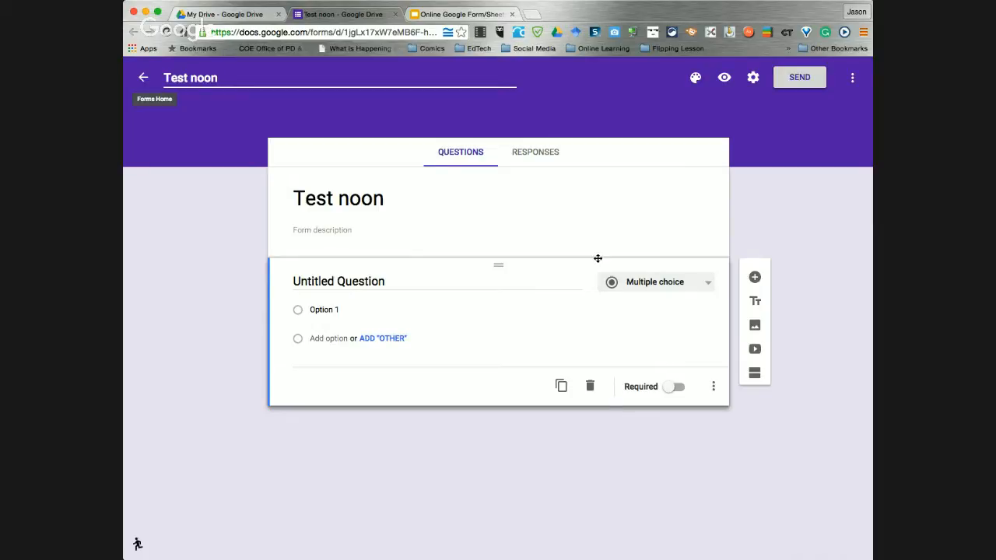
pyautogui.click(709, 289)
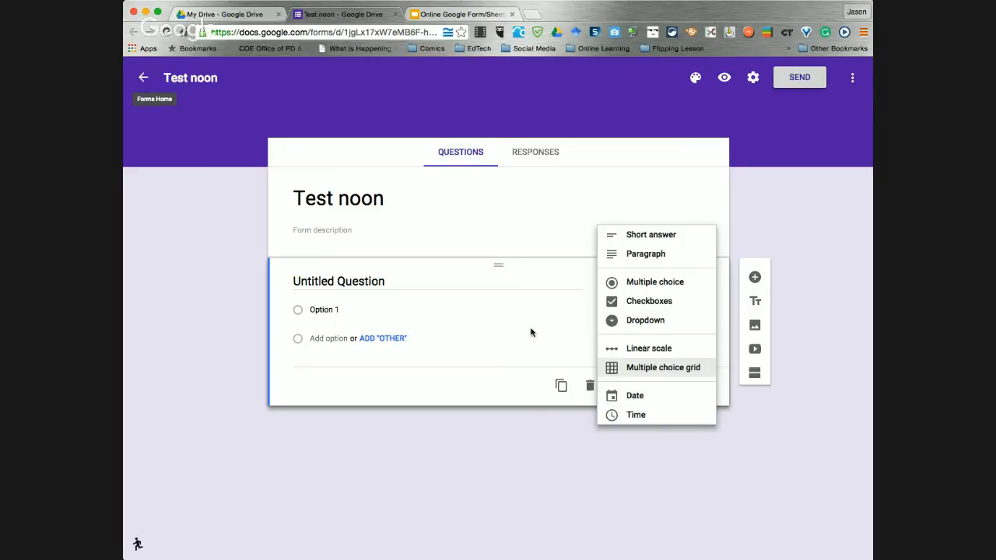
pyautogui.click(471, 19)
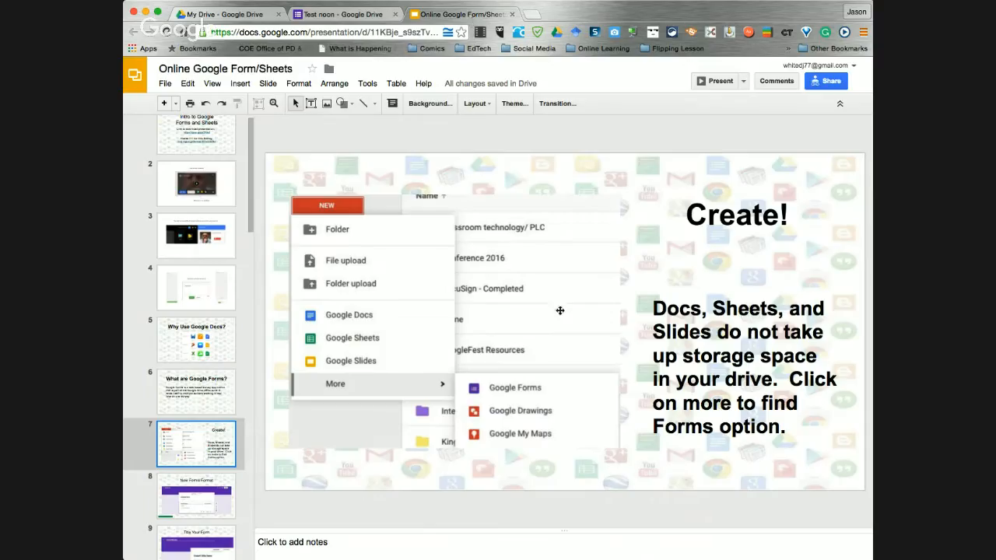
# Page through the New Forms Format and Create! slides, then open Test noon's theme colour palette
pyautogui.click(179, 510)
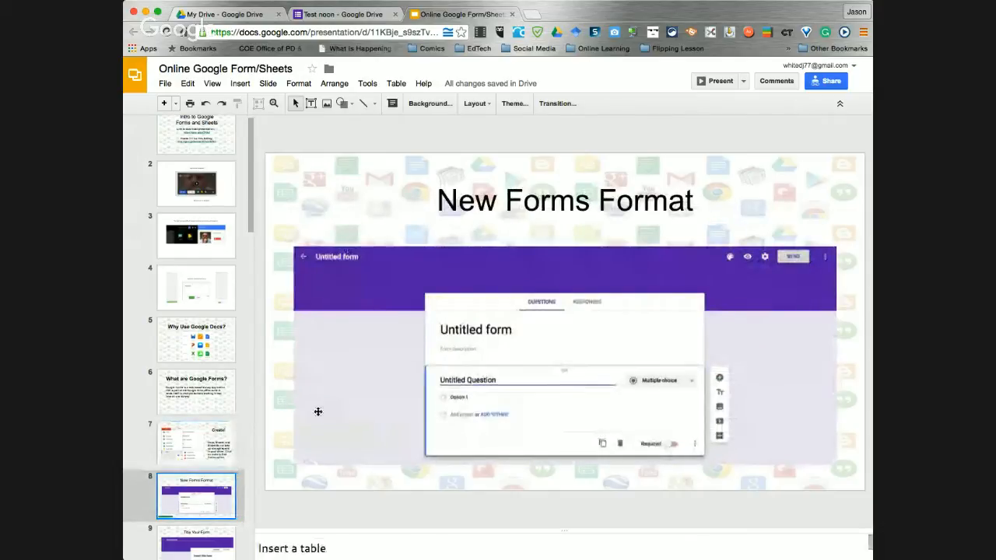
pyautogui.click(201, 455)
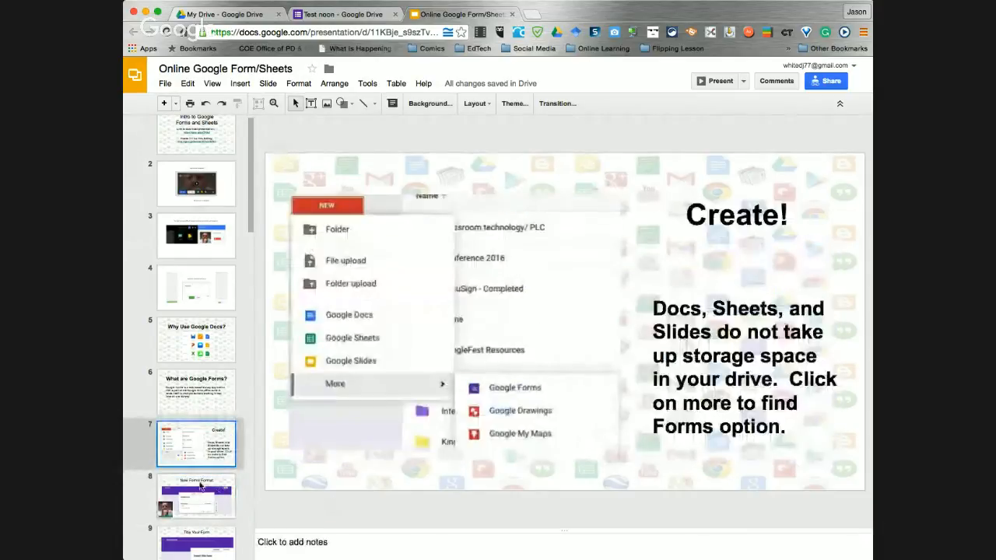
pyautogui.click(200, 502)
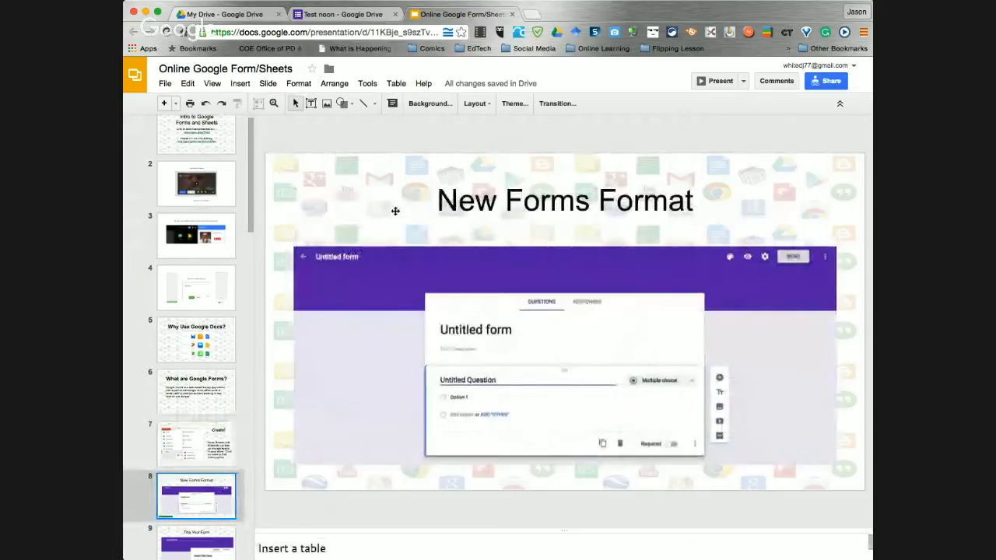
pyautogui.click(343, 14)
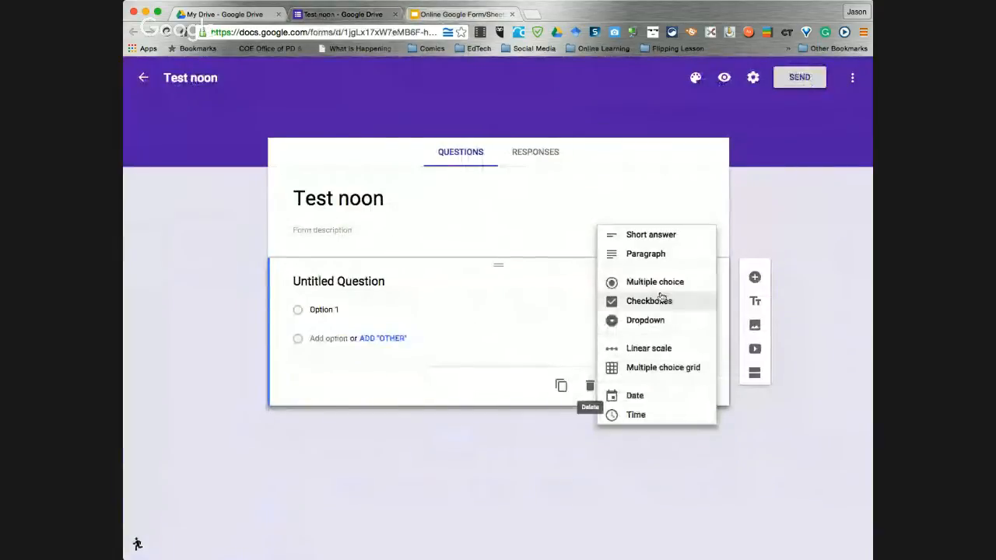
pyautogui.click(469, 384)
pyautogui.click(692, 79)
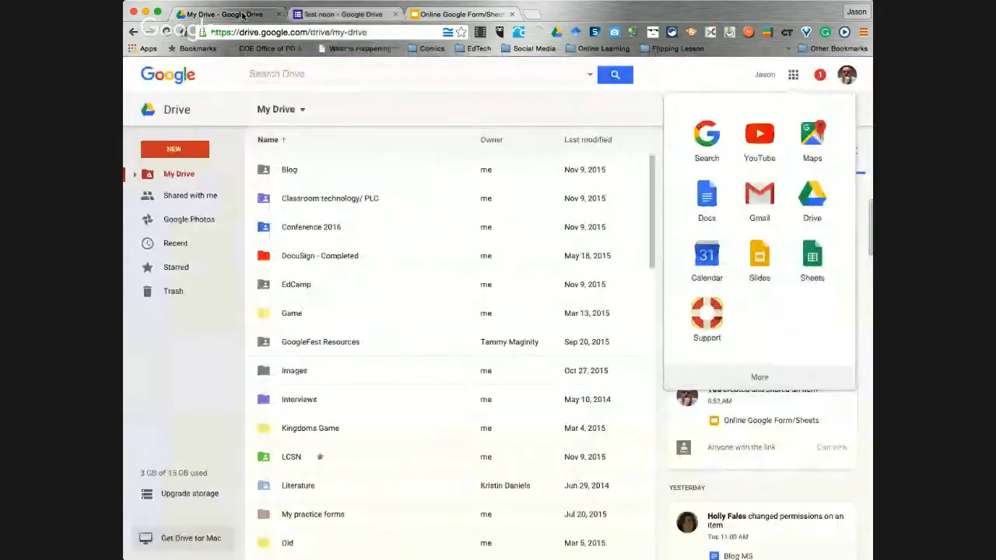
# Review the Title Your Form and Easy Transition to Responses slides, then return to Test noon
pyautogui.click(226, 14)
pyautogui.click(457, 14)
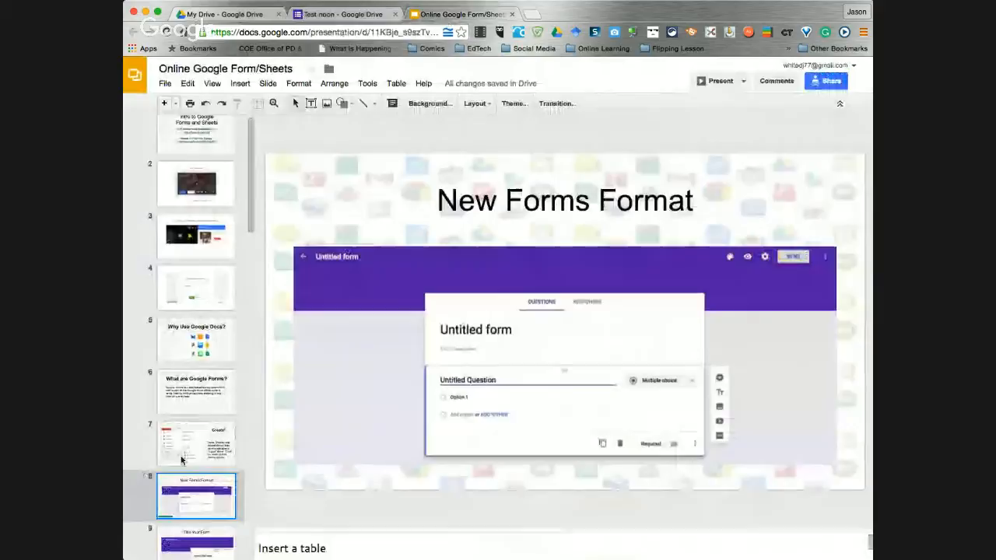
pyautogui.click(195, 544)
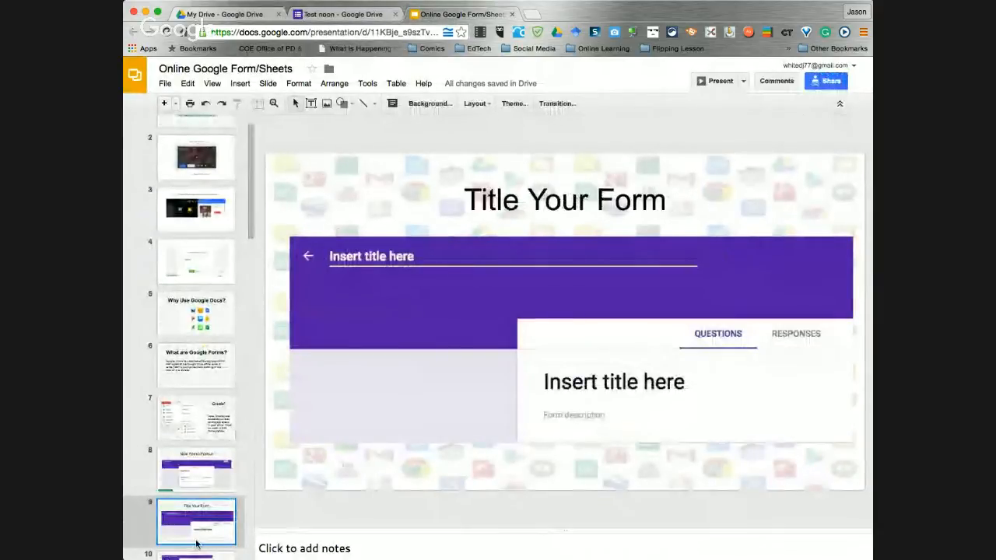
pyautogui.scroll(-5, 198, 461)
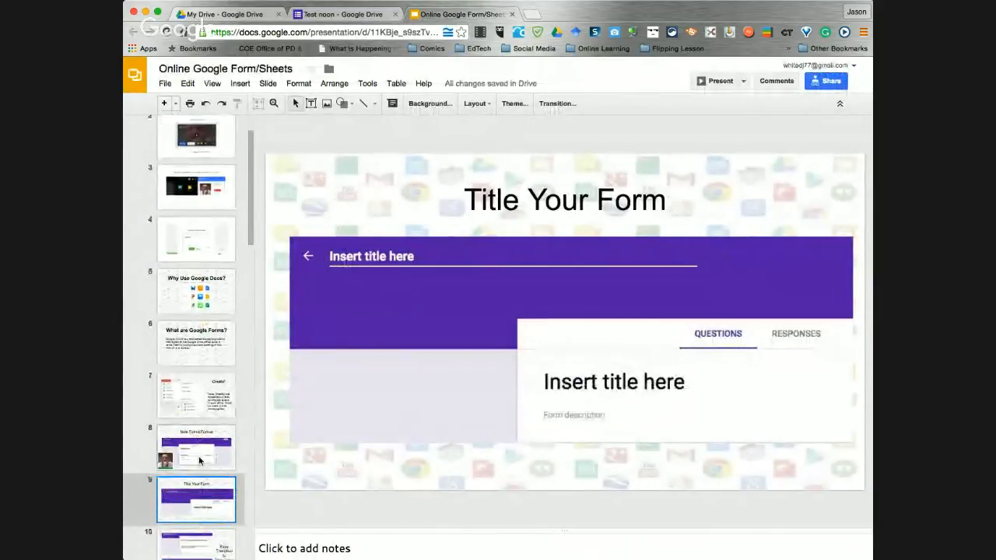
pyautogui.click(202, 480)
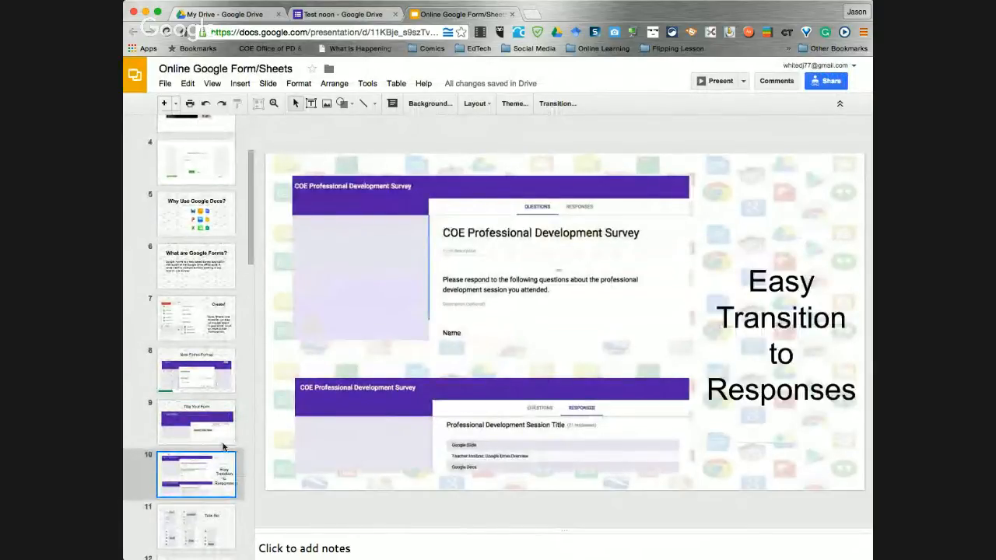
pyautogui.click(222, 440)
pyautogui.click(192, 459)
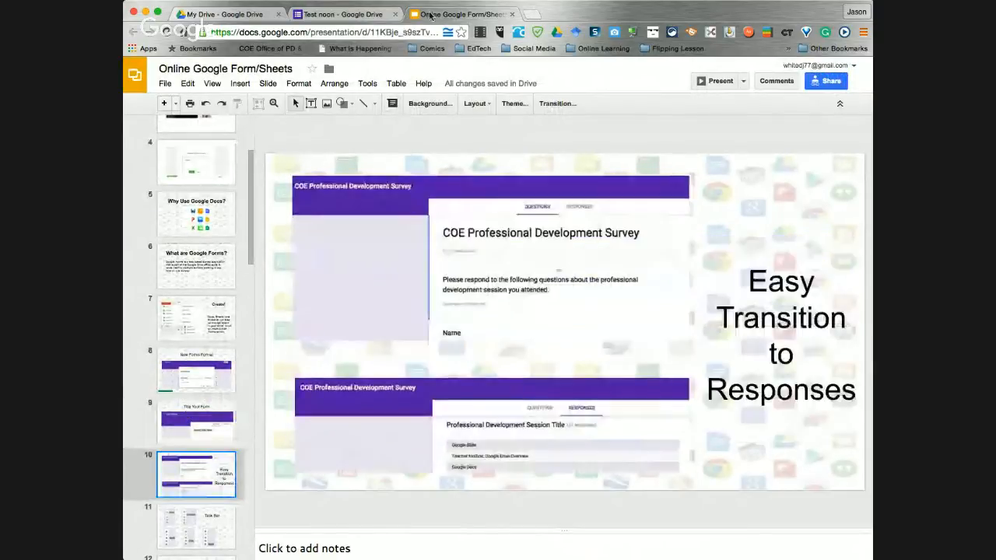
pyautogui.click(347, 16)
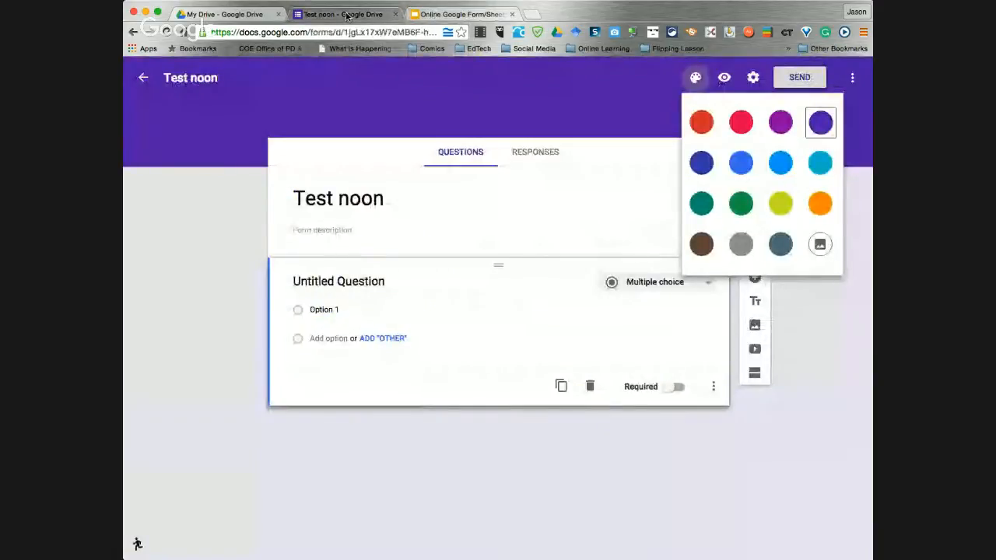
# Close the theme palette, confirm Test noon has 0 responses, and go to My Drive
pyautogui.click(384, 89)
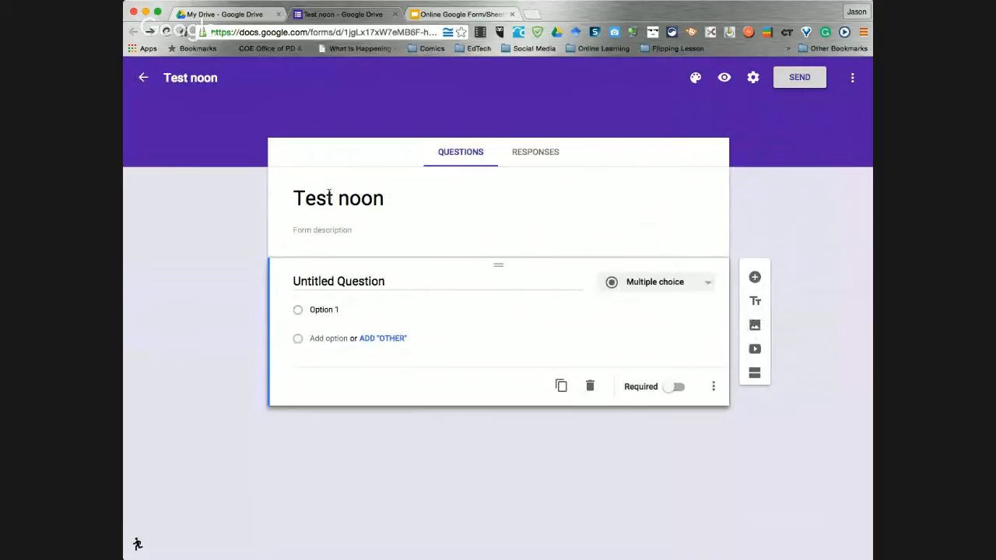
pyautogui.click(522, 156)
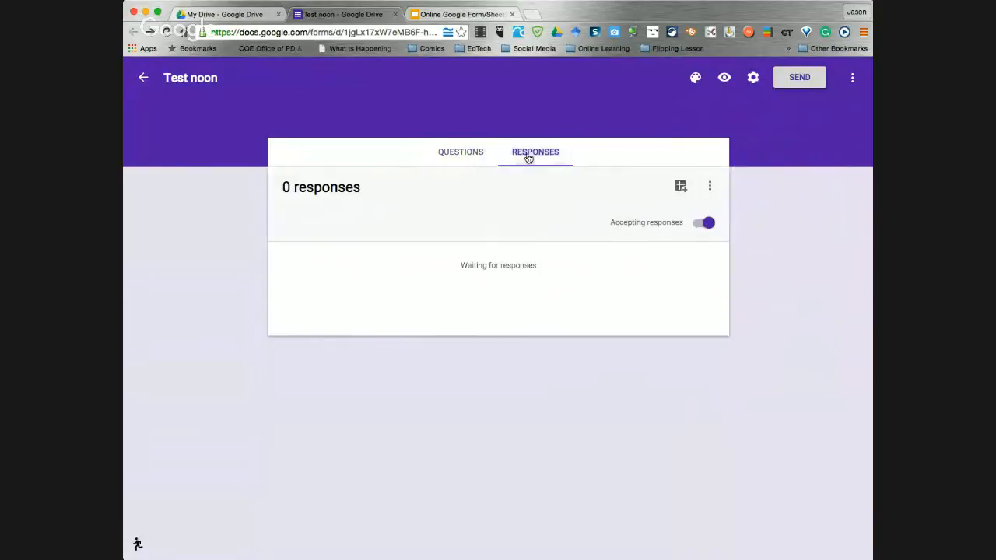
pyautogui.click(465, 157)
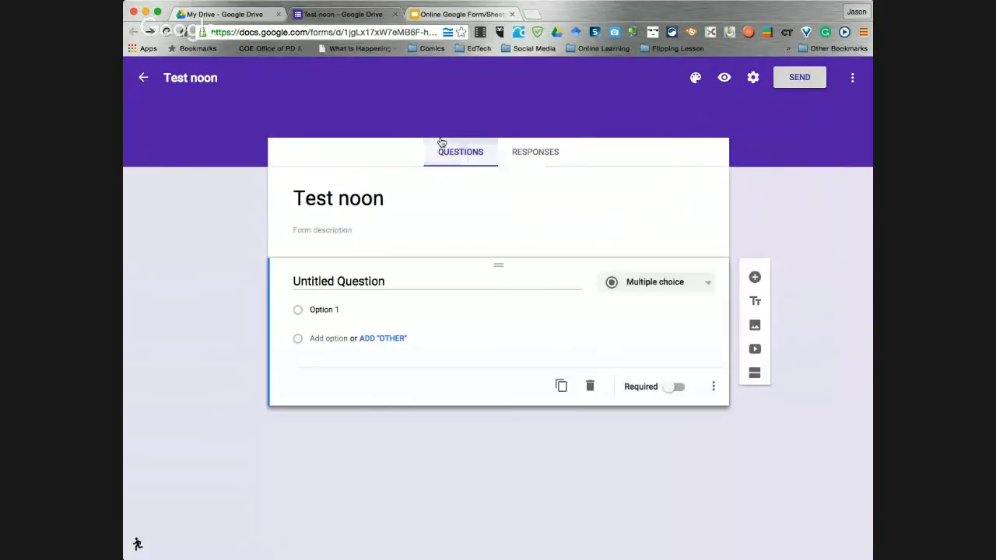
pyautogui.click(226, 15)
# Find the Class Example Survey among recent Drive files and open it in Forms
pyautogui.click(176, 246)
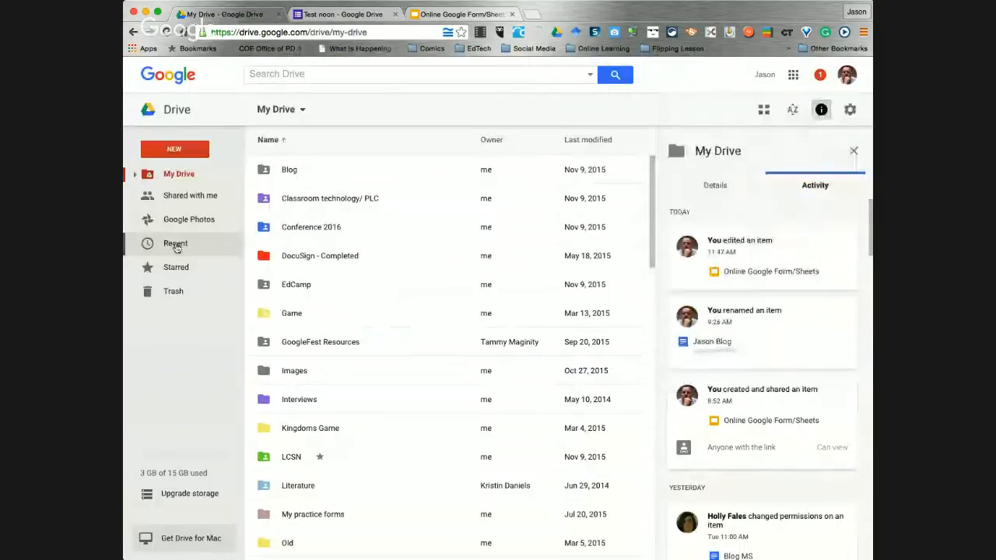
pyautogui.click(200, 243)
pyautogui.scroll(-3, 393, 282)
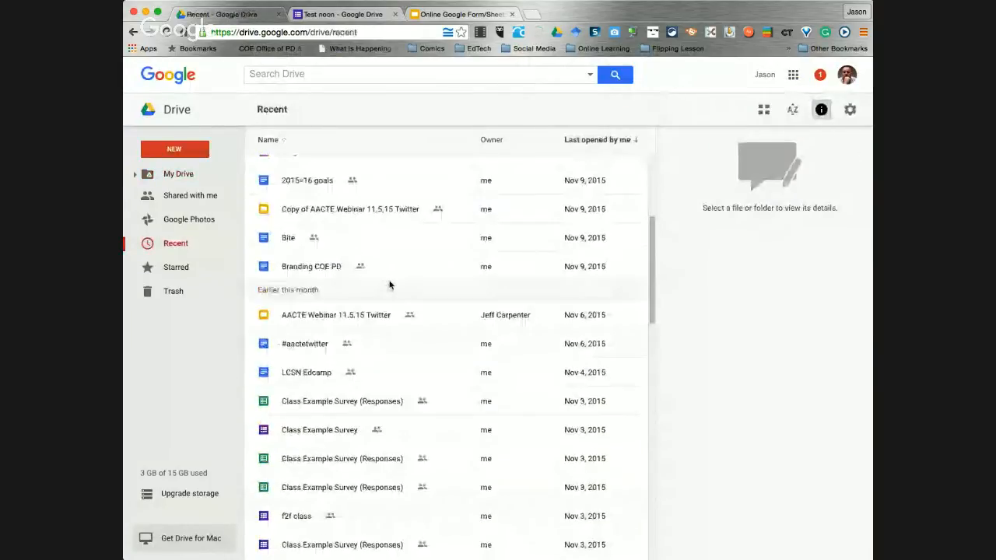
pyautogui.scroll(-3, 391, 284)
pyautogui.click(332, 312)
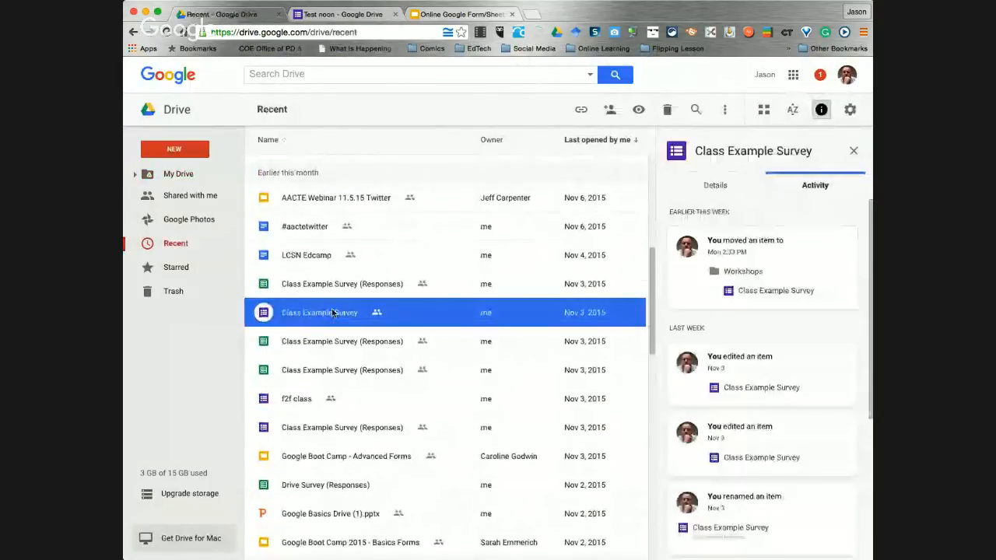
pyautogui.doubleClick(332, 312)
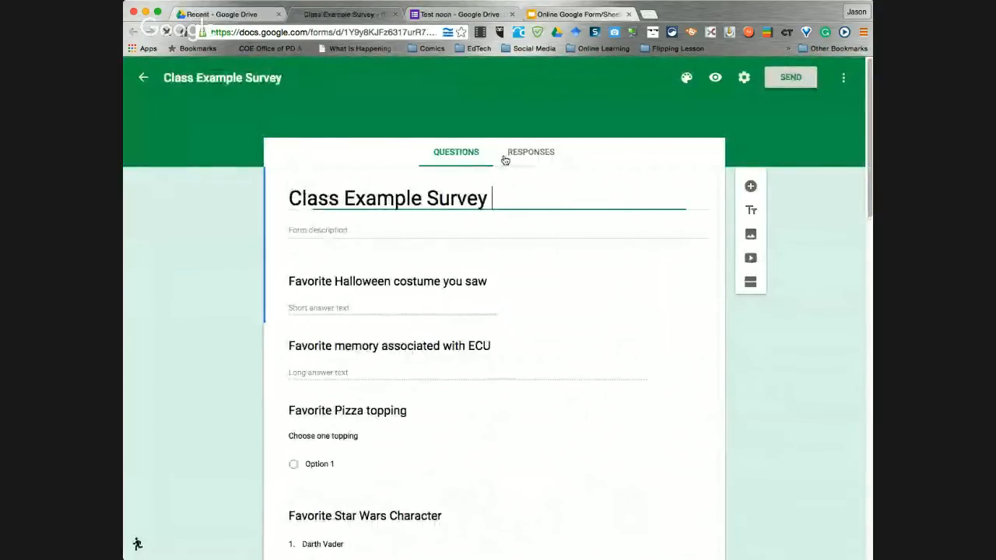
# View the survey's 1 response, then copy its shortened share link
pyautogui.click(532, 152)
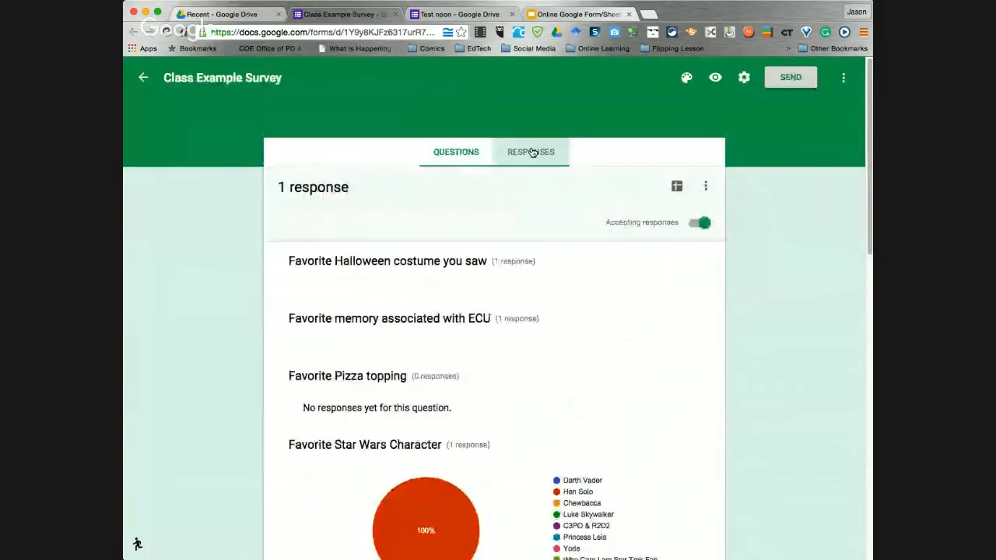
pyautogui.scroll(-3, 348, 370)
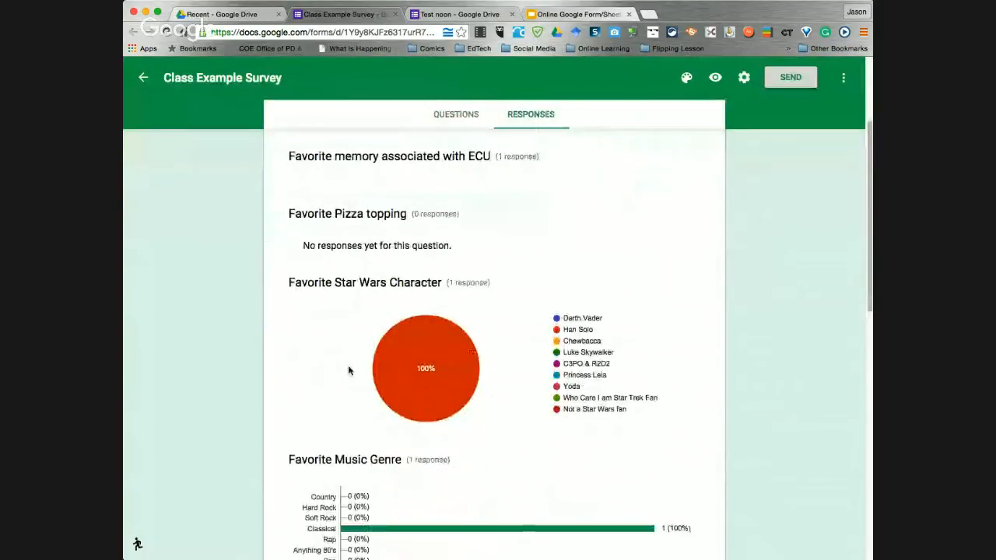
pyautogui.scroll(5, 348, 370)
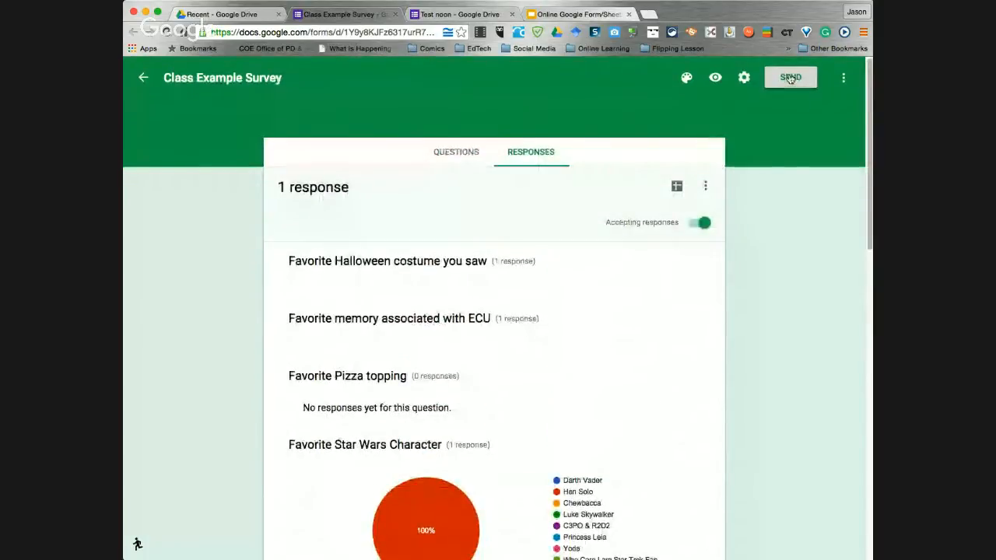
pyautogui.click(789, 78)
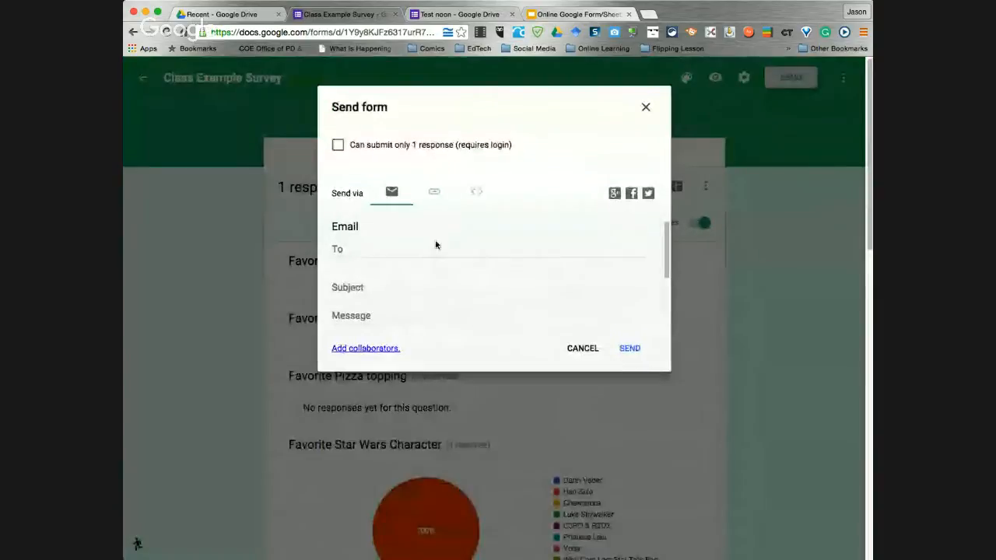
pyautogui.click(435, 192)
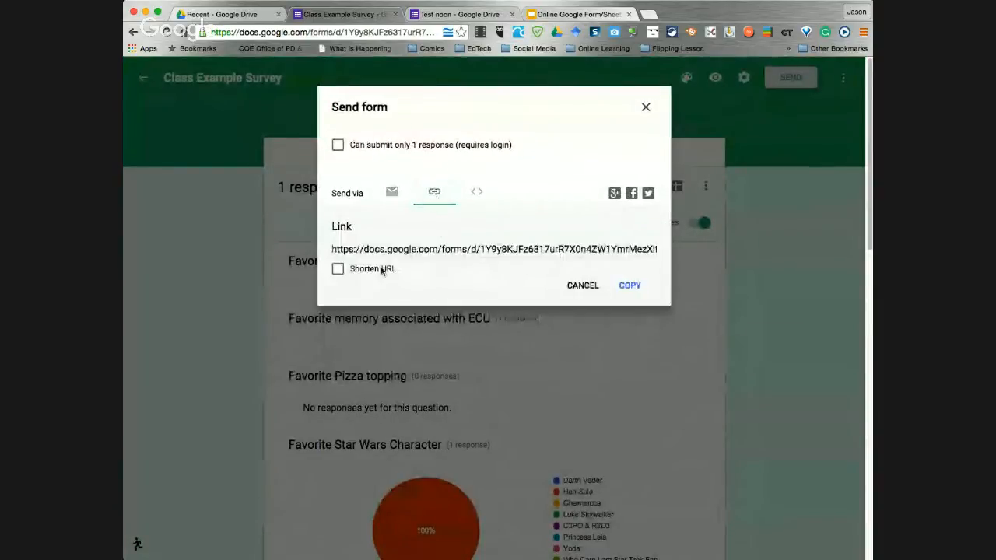
pyautogui.click(337, 270)
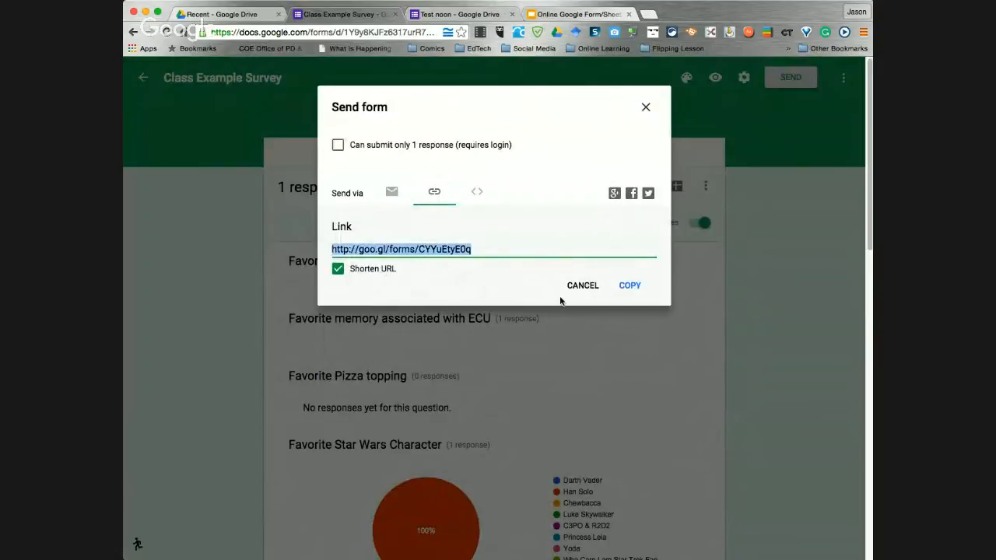
pyautogui.click(627, 287)
pyautogui.press('super+Tab')
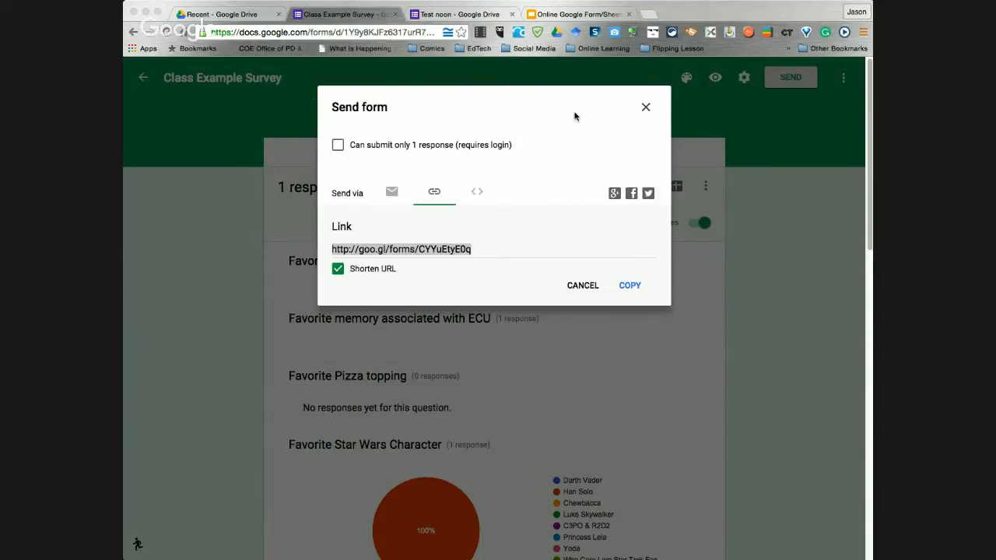
# Close the sharing dialog, recheck the response summaries, and return to the Online Google Form/Sheets deck
pyautogui.click(645, 109)
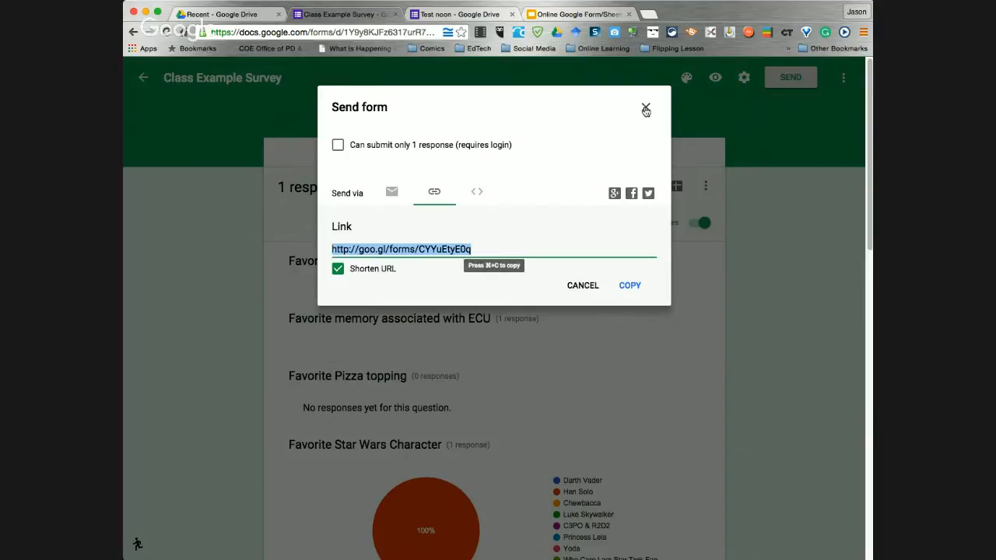
pyautogui.click(645, 110)
pyautogui.click(456, 151)
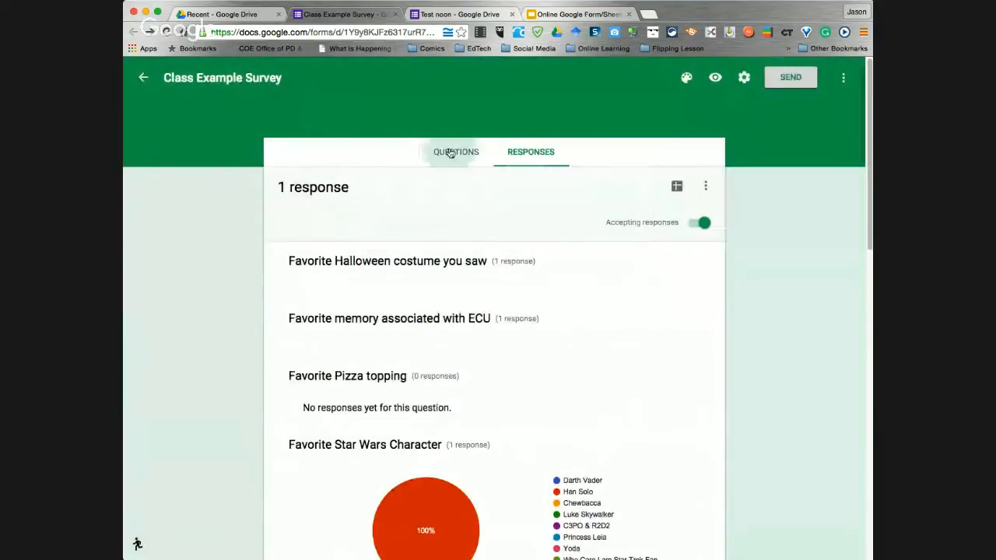
pyautogui.click(523, 151)
pyautogui.scroll(-5, 495, 252)
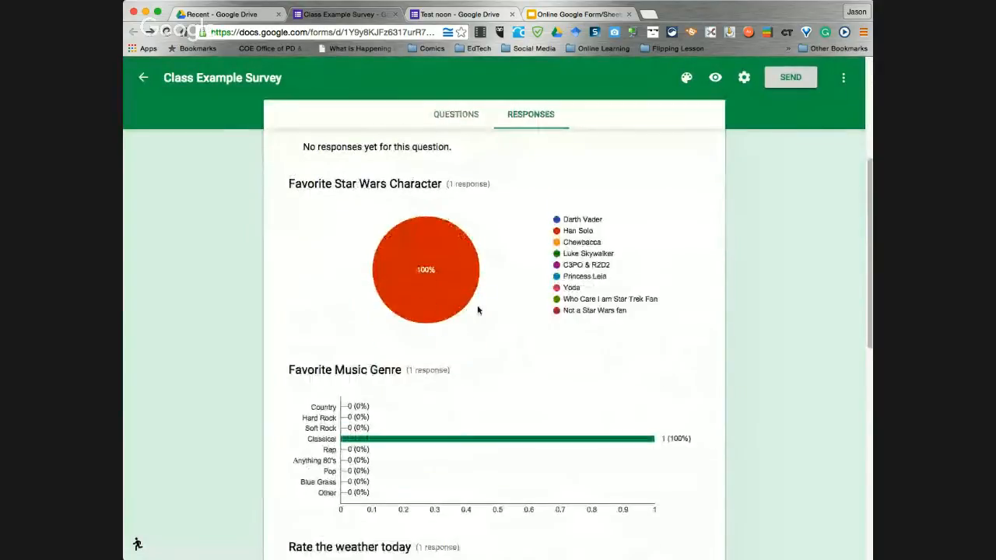
pyautogui.scroll(-3, 480, 300)
pyautogui.scroll(8, 483, 288)
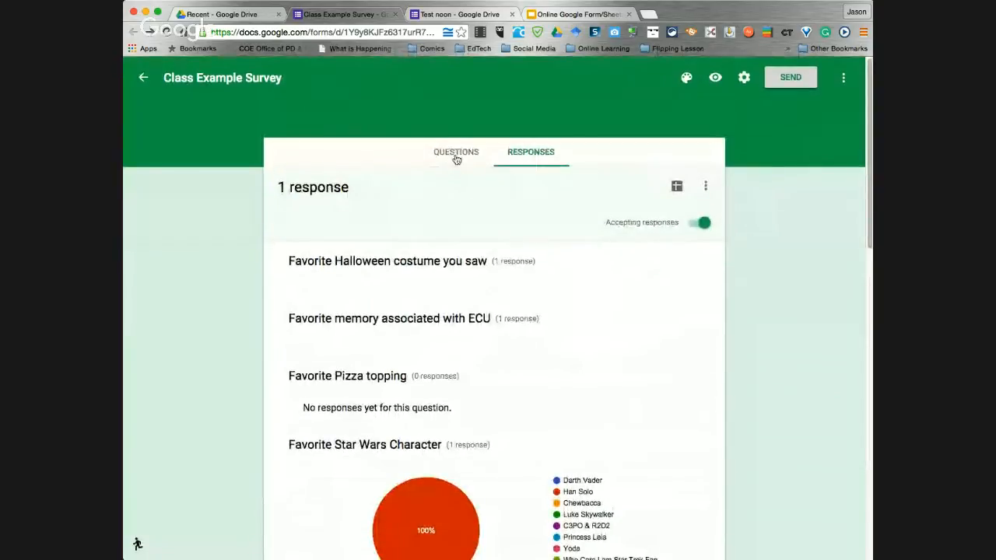
pyautogui.click(457, 158)
pyautogui.click(575, 14)
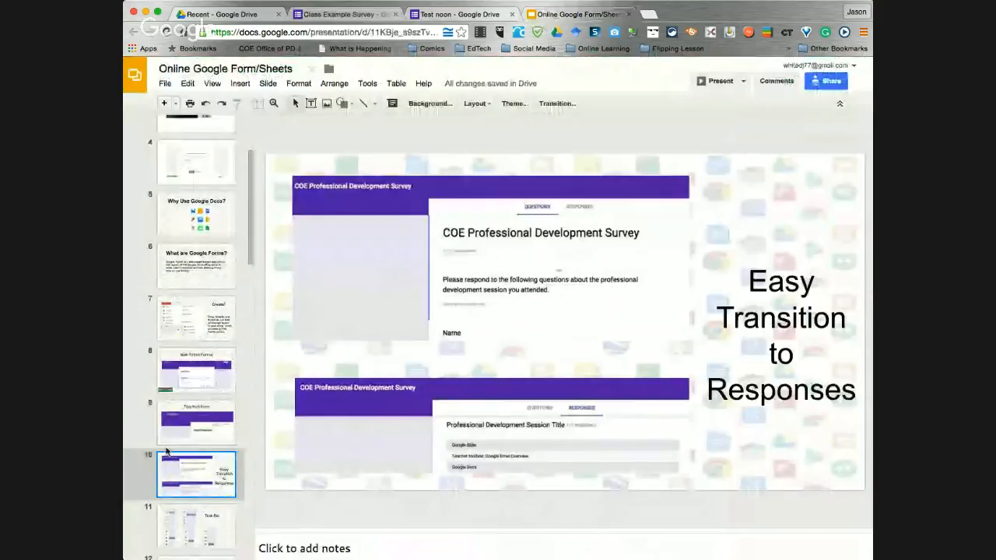
# Show the Task Bar slide and compare it with Test noon's question-type list
pyautogui.click(196, 525)
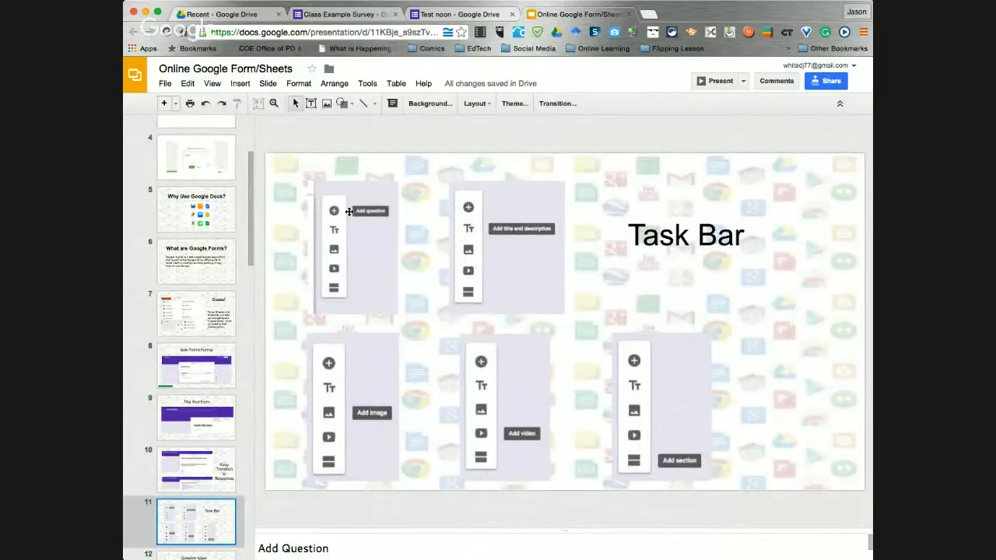
pyautogui.click(457, 14)
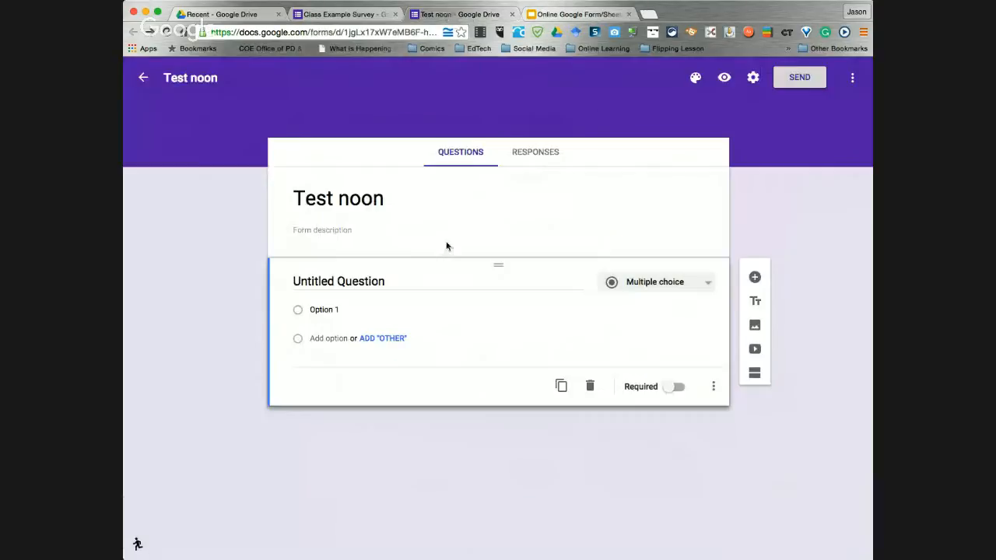
pyautogui.click(700, 284)
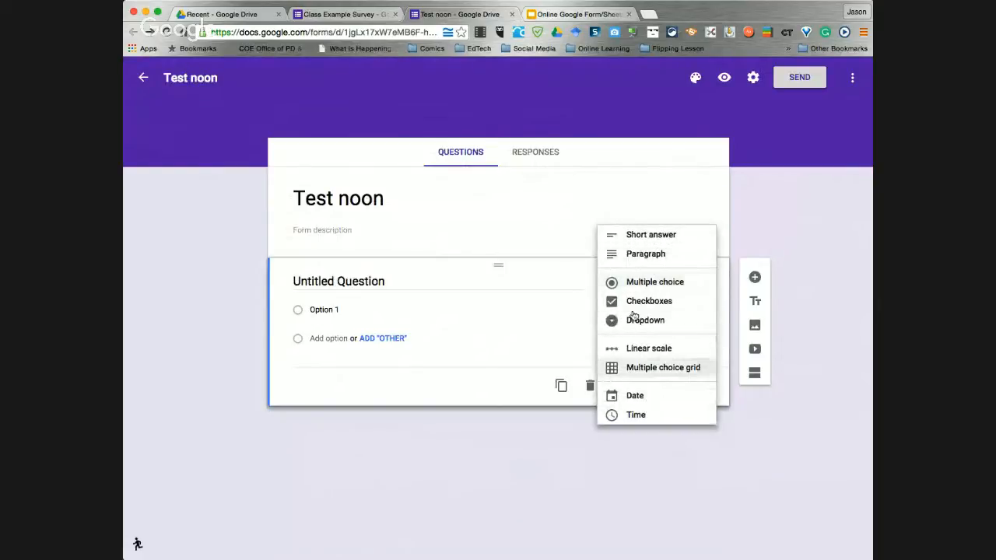
pyautogui.click(551, 13)
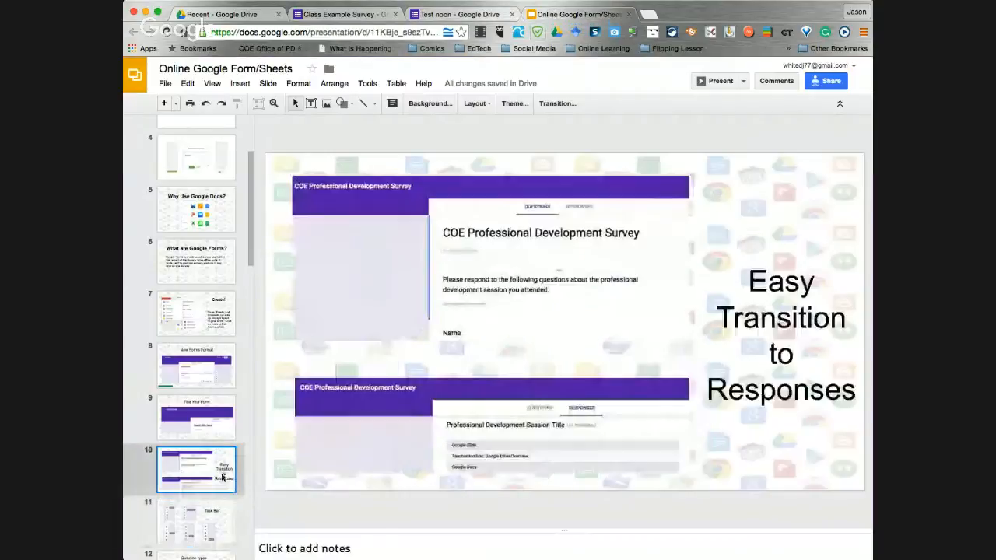
# Review the Question types, Advanced Question Options and Editing Question slides, then return to Test noon
pyautogui.scroll(-3, 211, 451)
pyautogui.click(201, 468)
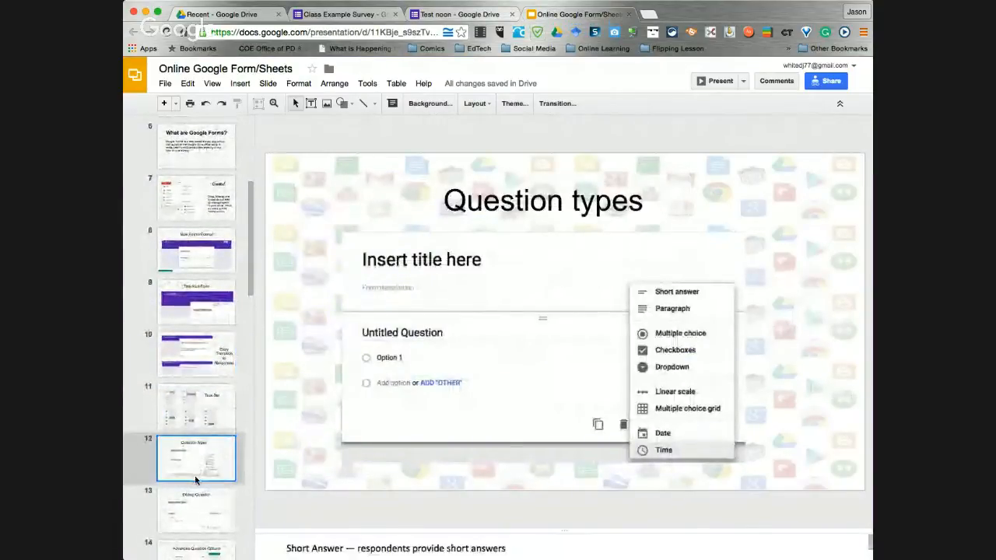
pyautogui.scroll(-2, 198, 483)
pyautogui.click(198, 479)
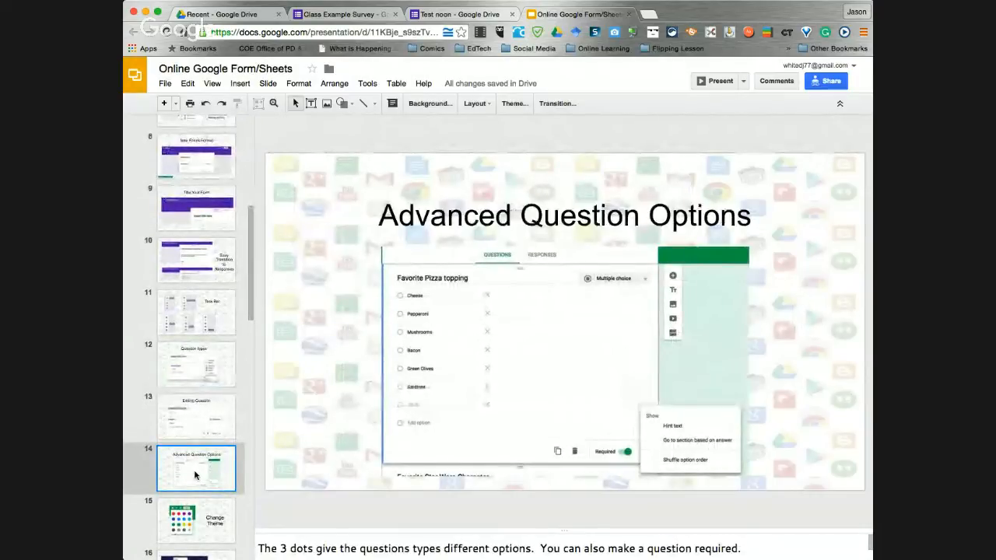
pyautogui.click(180, 420)
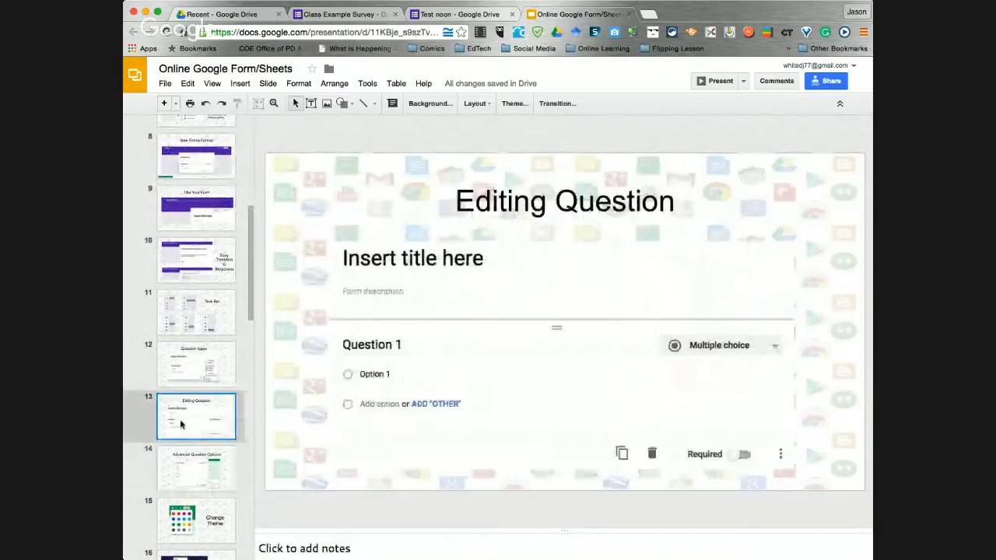
pyautogui.click(192, 377)
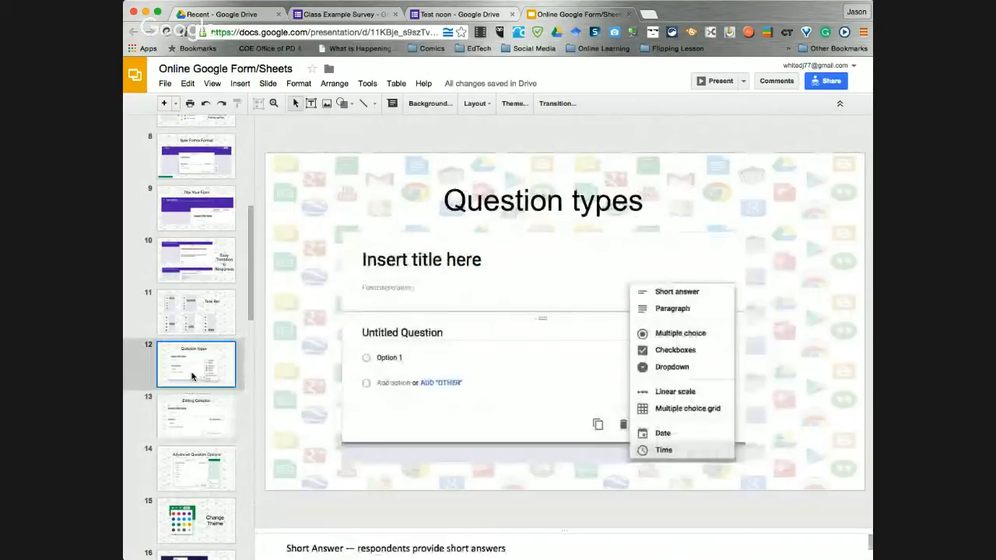
pyautogui.click(195, 411)
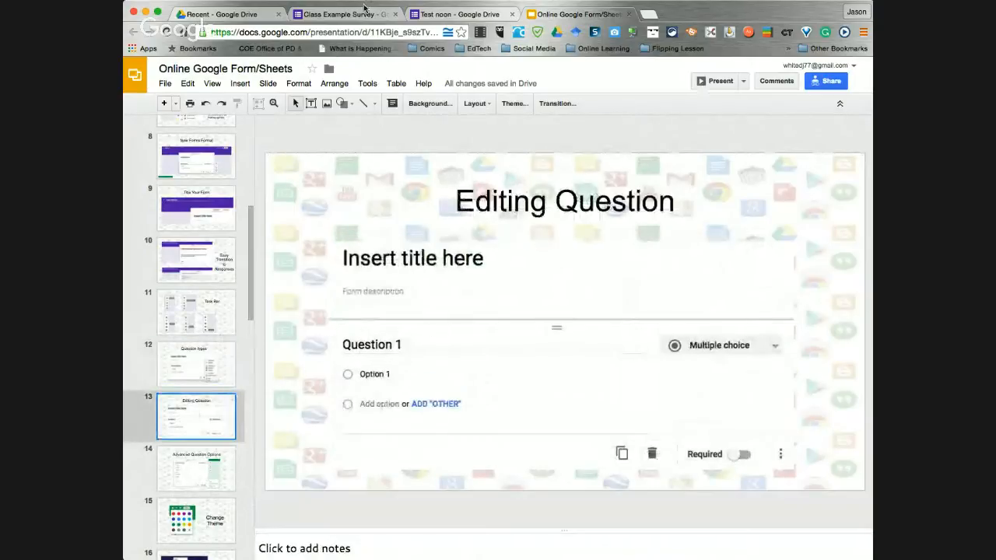
pyautogui.click(459, 14)
# Title the first question 'Question 1' and make it a Short answer question
pyautogui.click(394, 281)
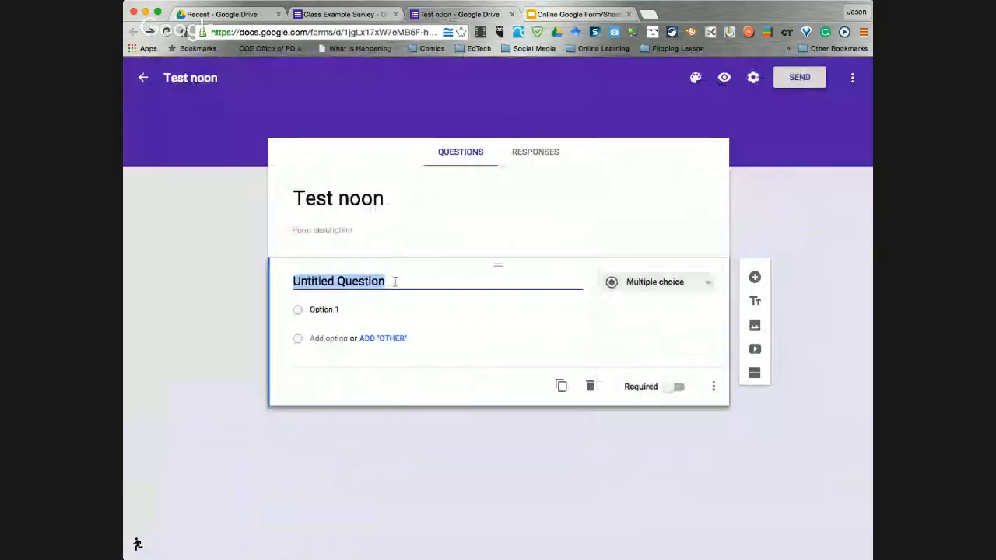
pyautogui.write('Question 1')
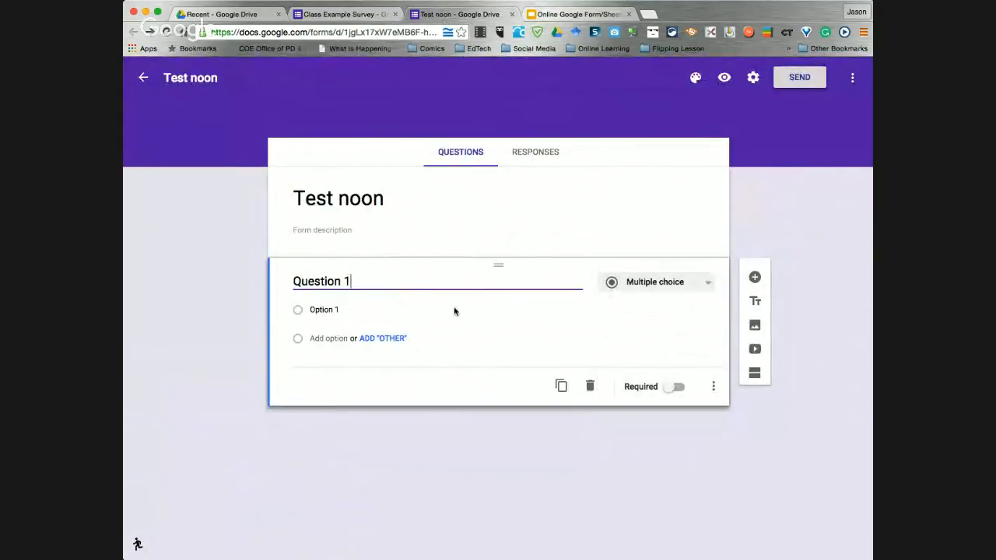
pyautogui.click(698, 284)
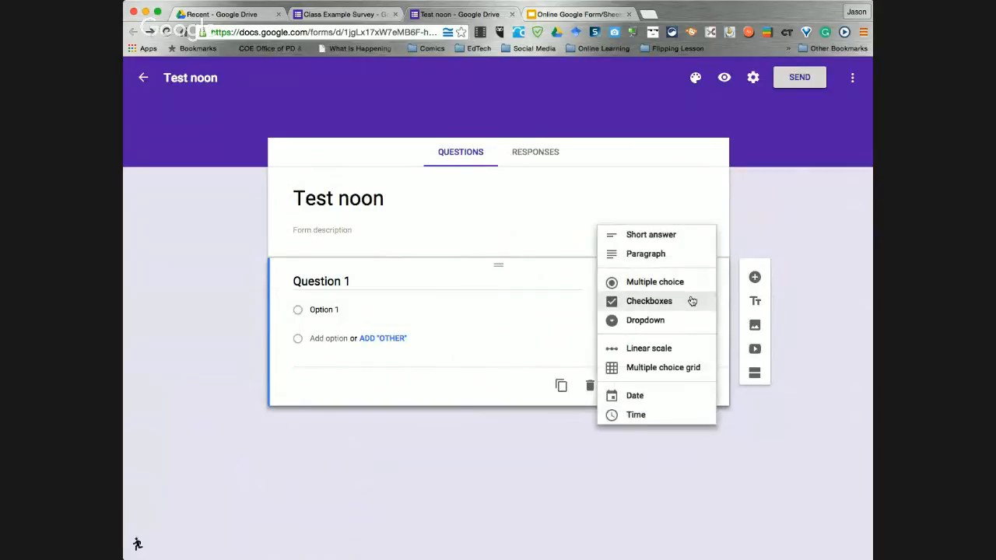
pyautogui.click(651, 235)
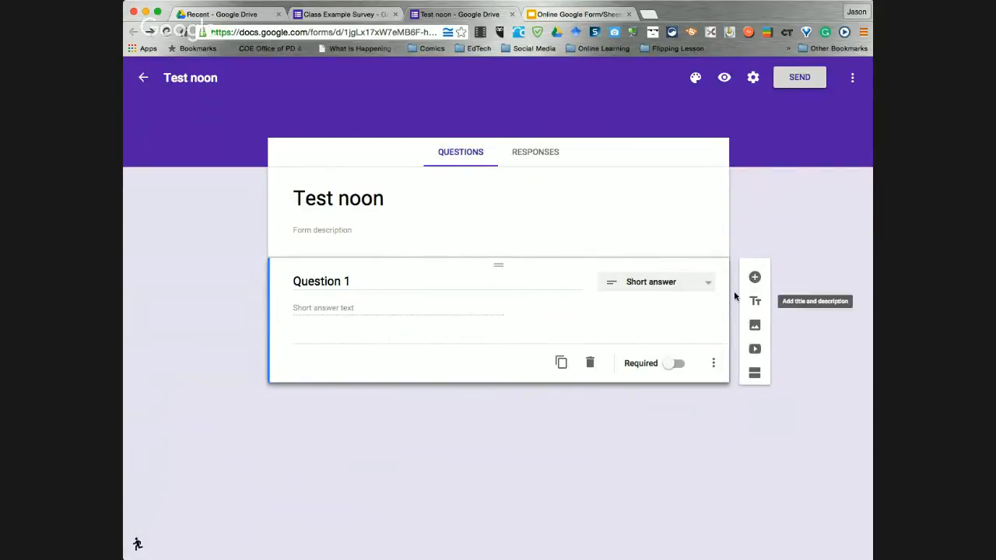
# Add a second question, rename Question 1 to 'Name', and open the blank second question
pyautogui.click(755, 277)
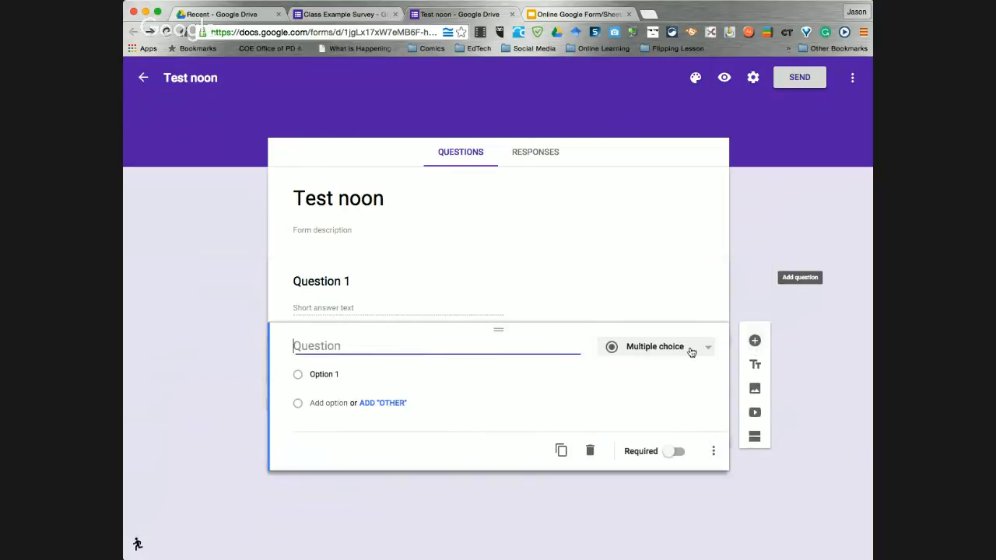
pyautogui.click(378, 283)
pyautogui.click(374, 283)
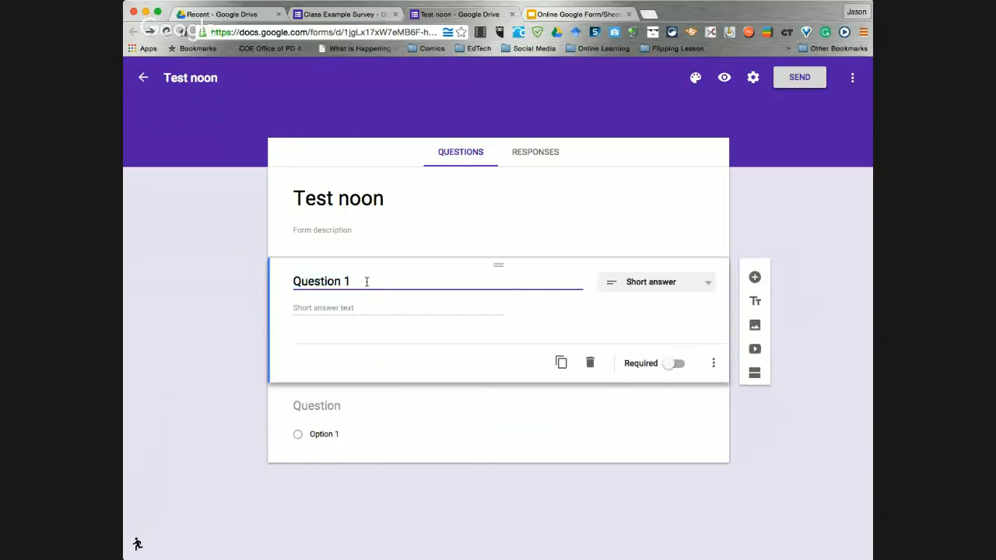
pyautogui.moveTo(366, 283); pyautogui.dragTo(253, 276)
pyautogui.write('Name')
pyautogui.click(322, 349)
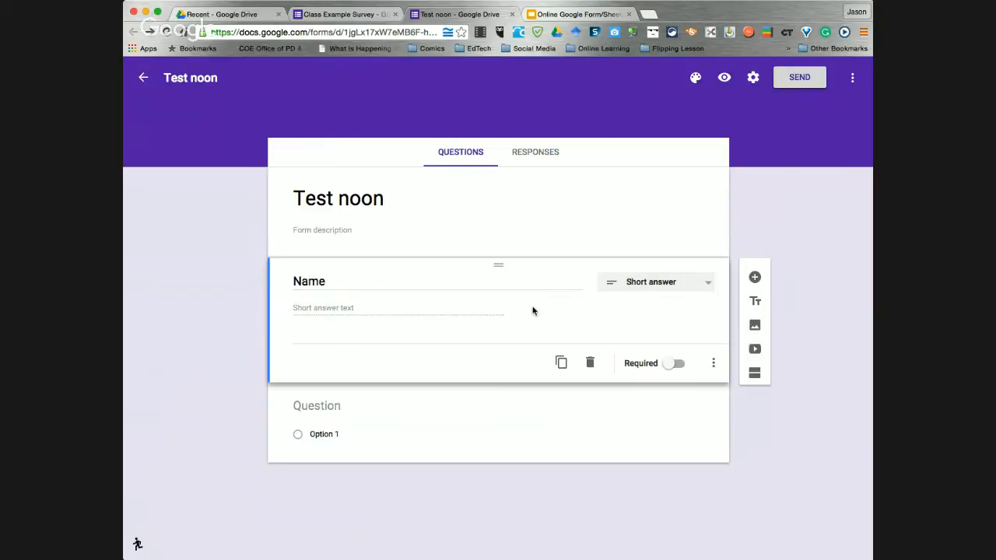
pyautogui.click(489, 412)
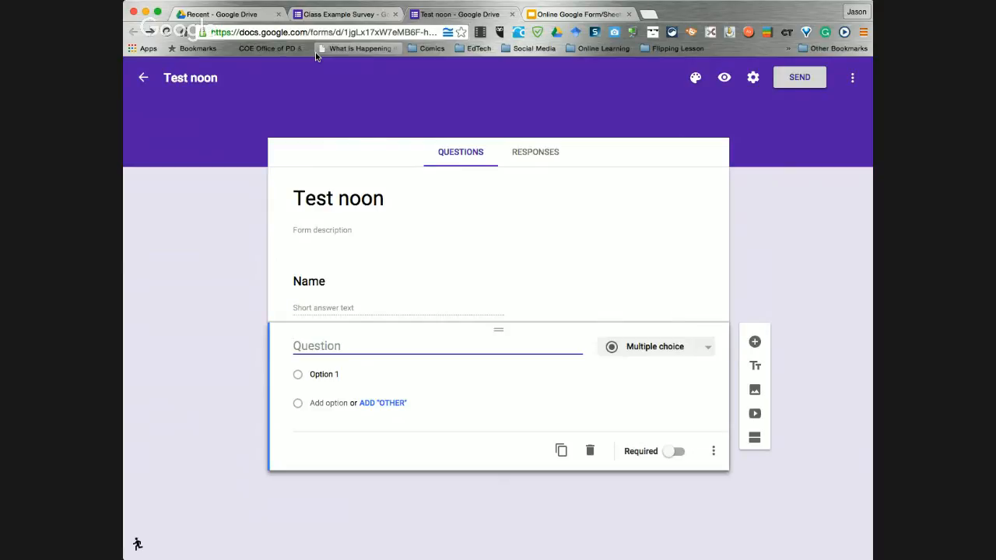
# View the Advanced Question Options slide, then open the Name question's extra options menu
pyautogui.click(577, 17)
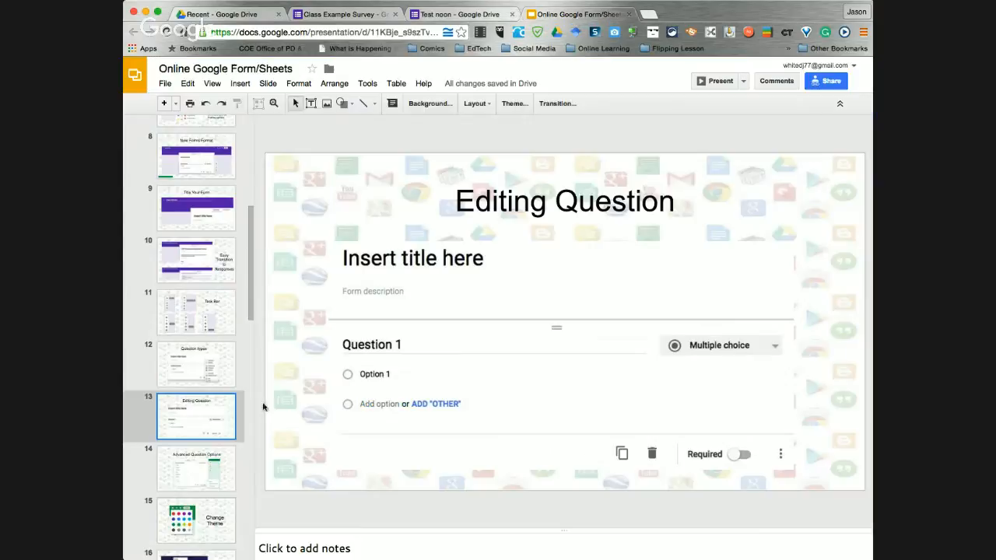
pyautogui.click(212, 472)
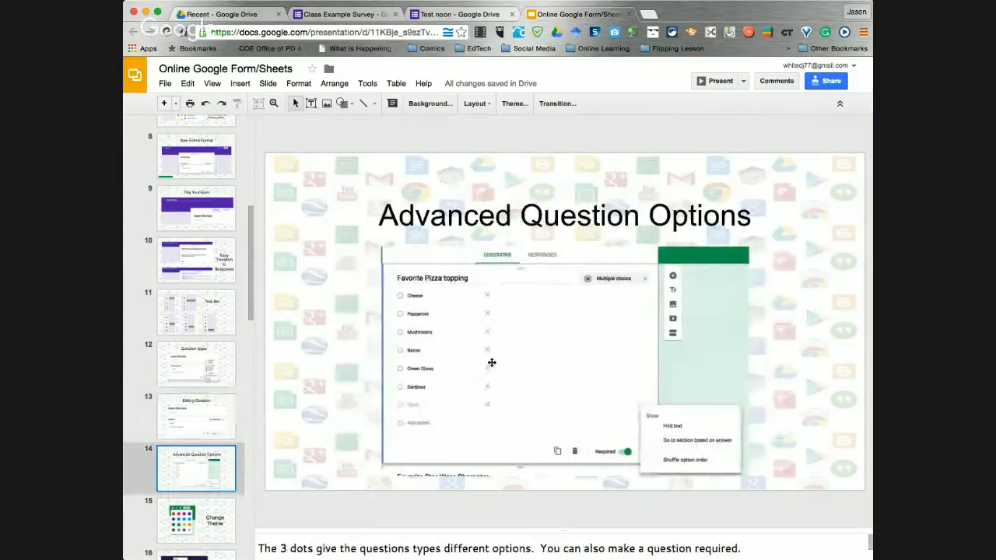
pyautogui.click(440, 15)
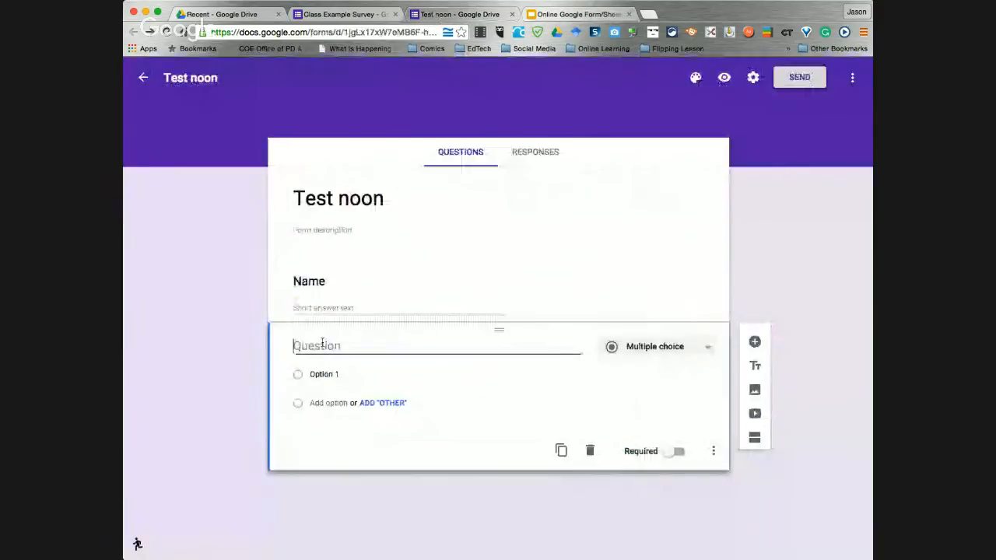
pyautogui.click(407, 288)
pyautogui.click(715, 366)
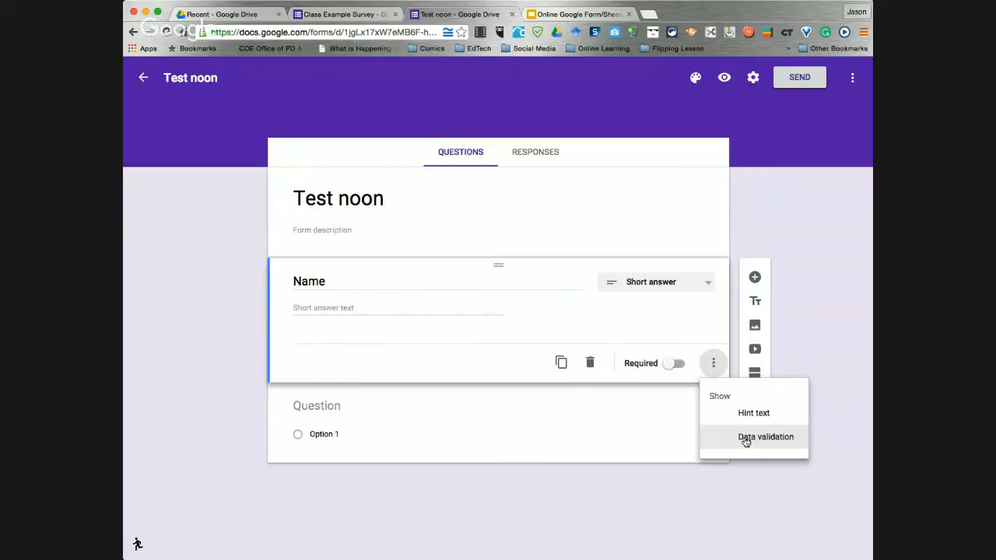
# Add Text validation requiring '@' with the error 'this is not a valid email'
pyautogui.click(745, 437)
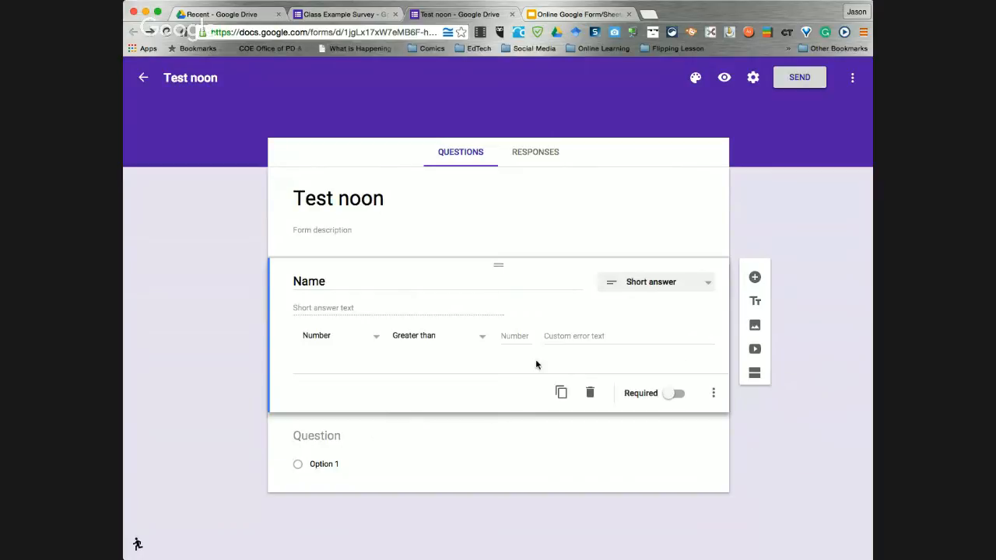
pyautogui.click(377, 341)
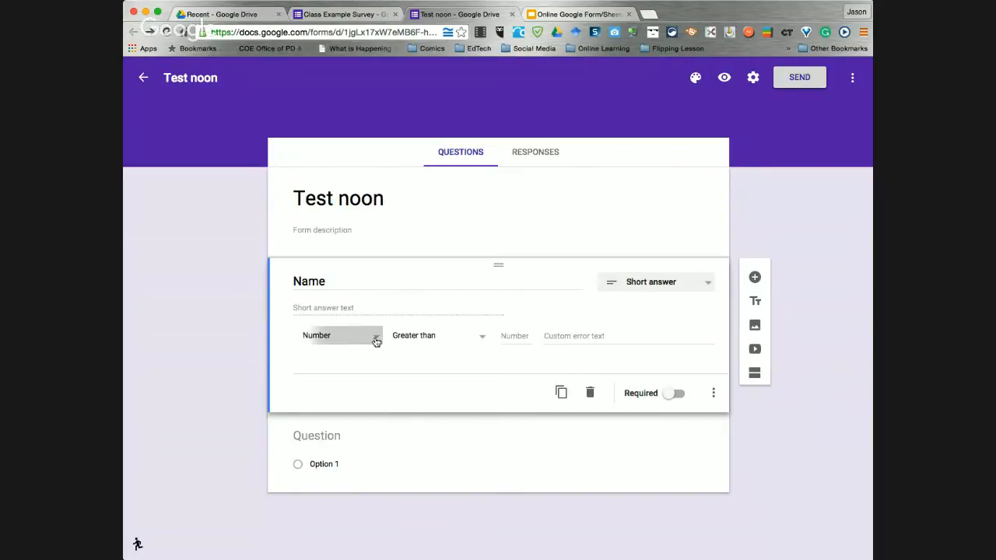
pyautogui.click(353, 357)
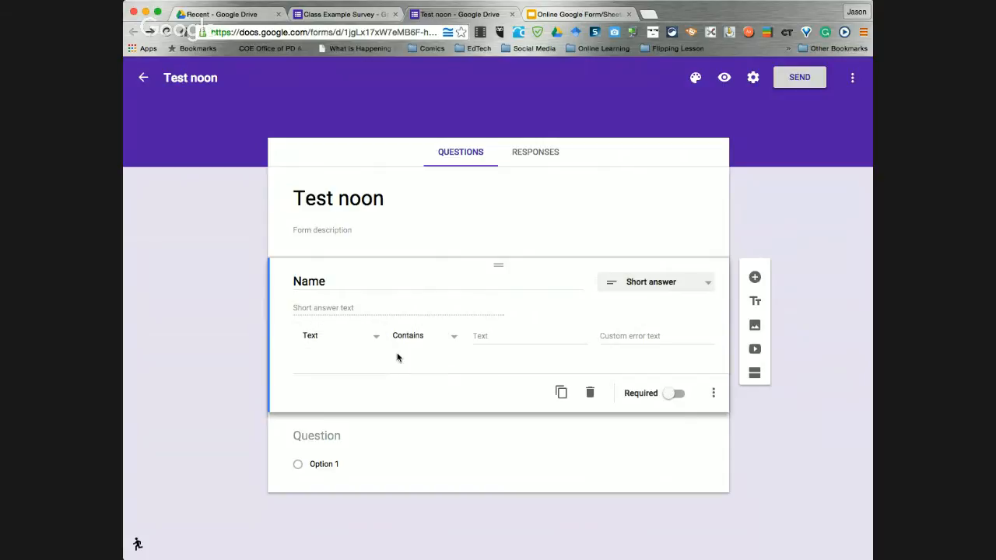
pyautogui.click(480, 335)
pyautogui.write('@')
pyautogui.click(620, 337)
pyautogui.write('this is')
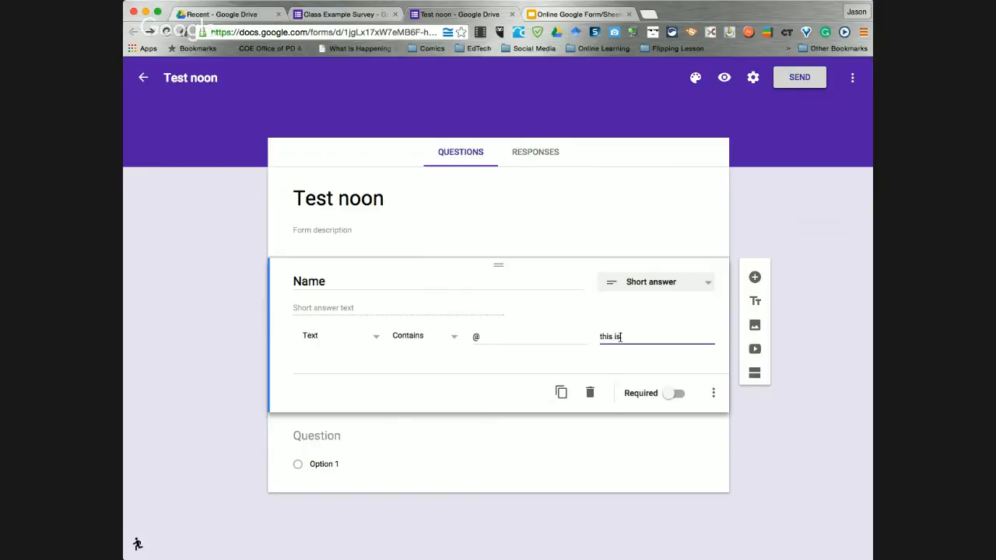
pyautogui.write(' not a valid email')
# Make the question required and rename its title to 'Email'
pyautogui.click(675, 394)
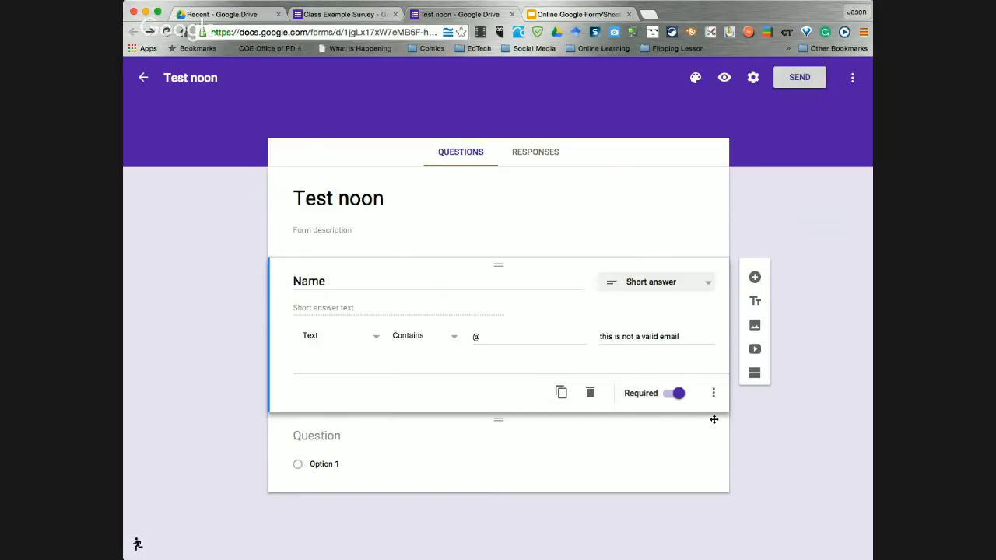
pyautogui.click(427, 474)
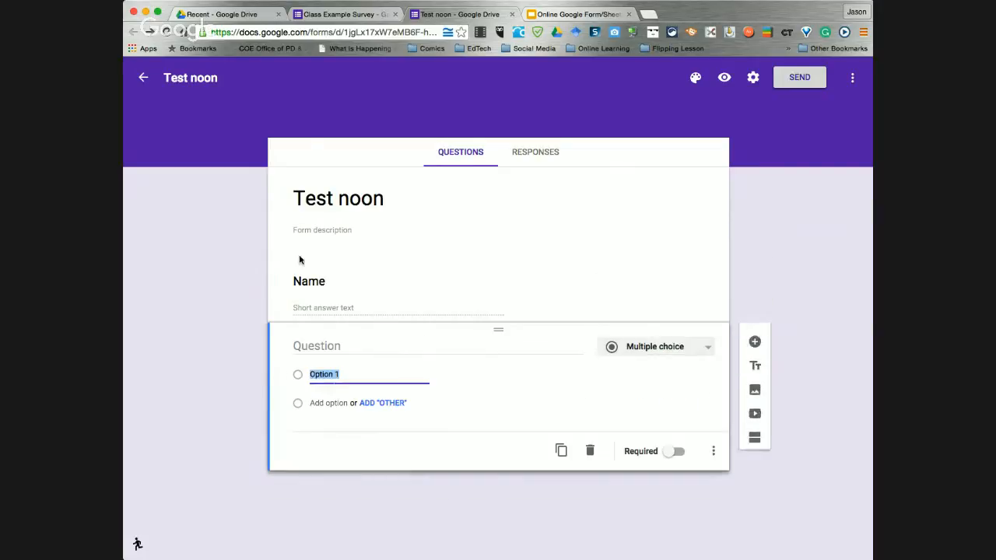
pyautogui.click(316, 274)
pyautogui.write('E')
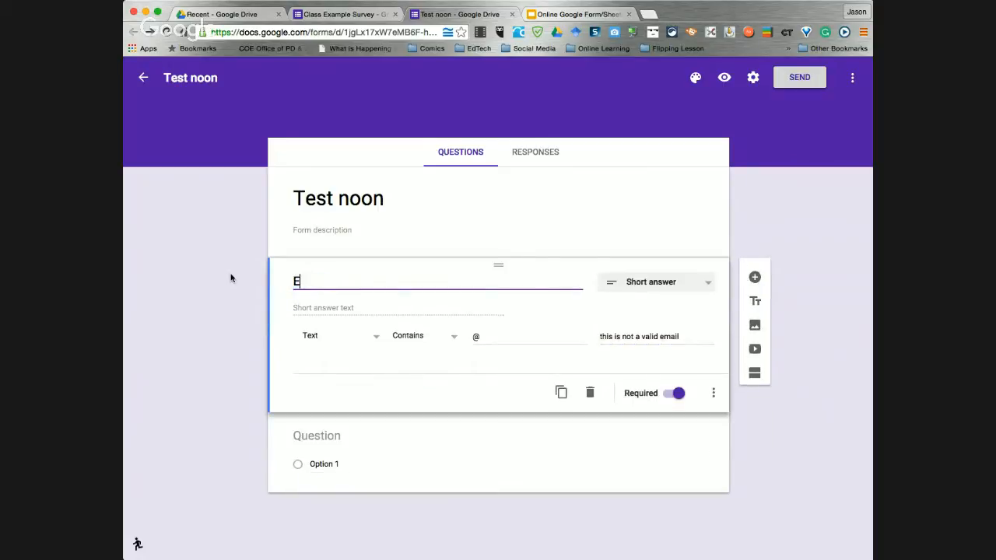
pyautogui.write('mail')
pyautogui.click(413, 446)
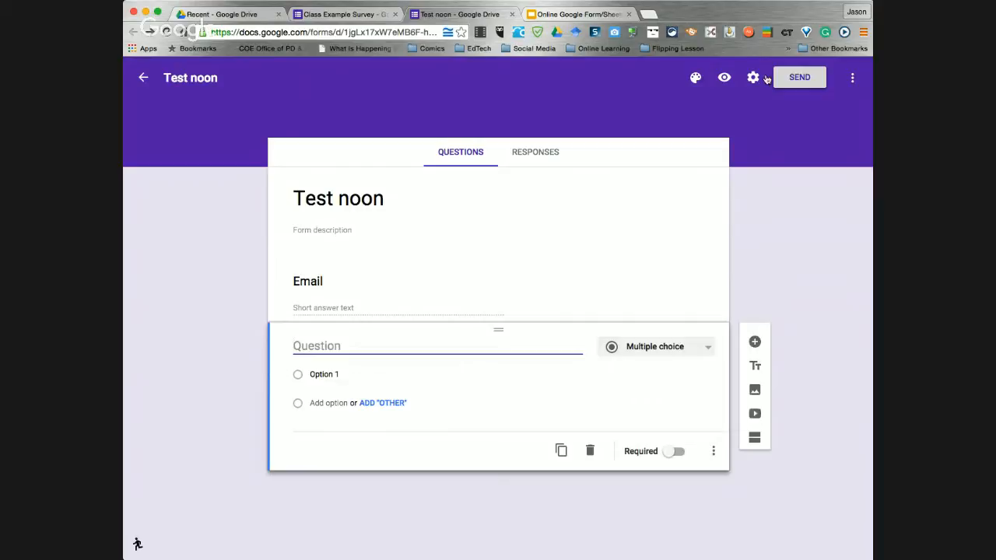
# In preview, enter a test email address in the Email field, fix a typo, and submit it
pyautogui.click(724, 80)
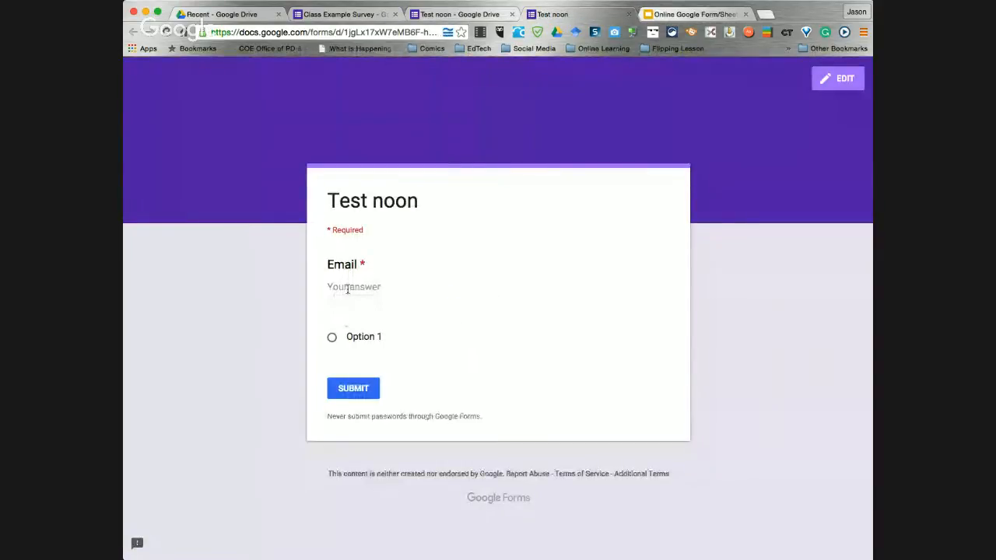
pyautogui.click(347, 287)
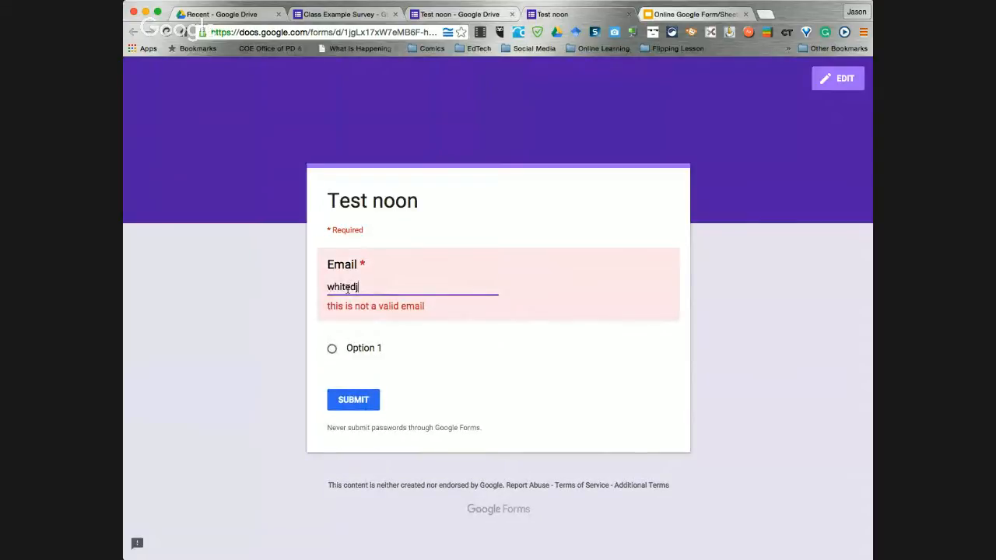
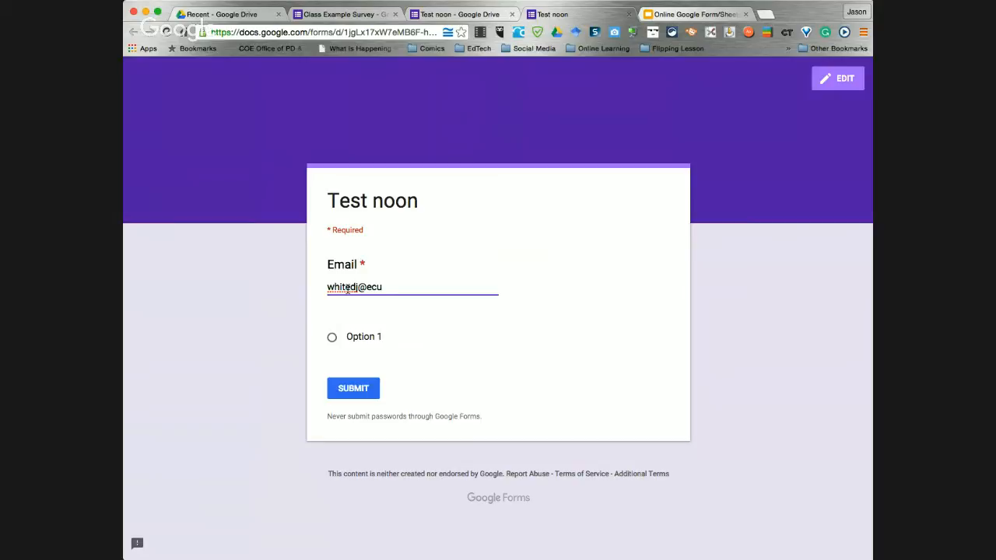
pyautogui.click(352, 387)
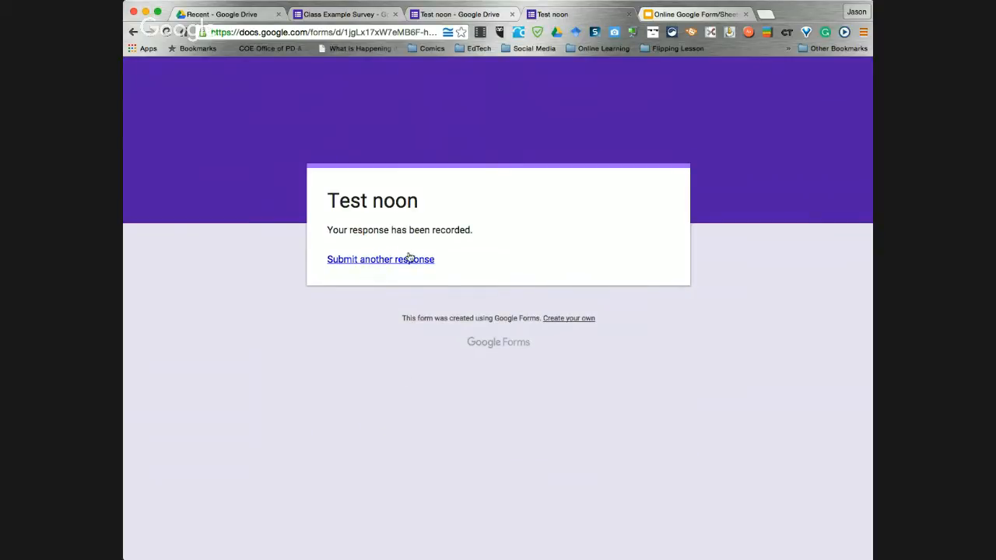
pyautogui.click(467, 14)
# Check the recorded test response under Responses, then go back to the Questions view
pyautogui.click(532, 152)
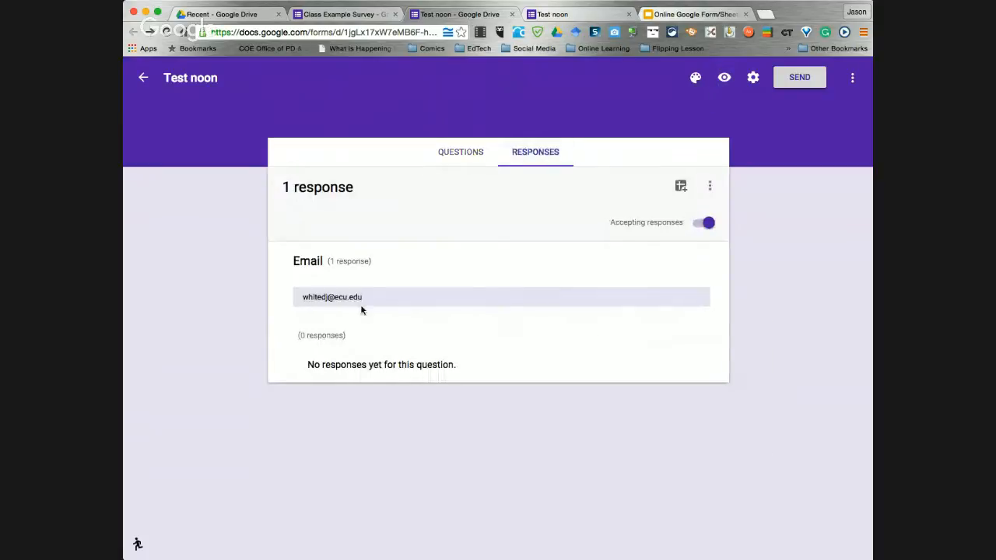
pyautogui.click(462, 154)
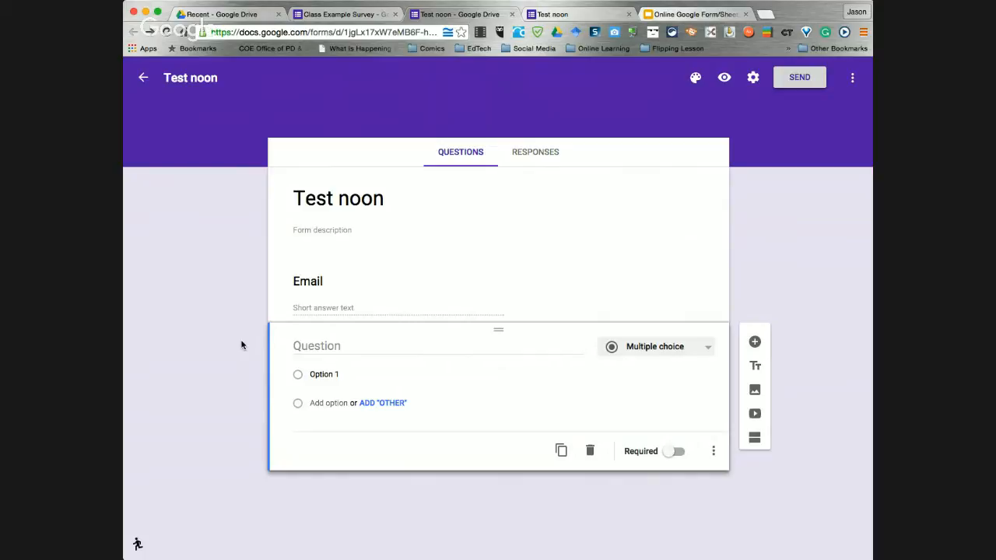
# Title the blank second question 'Is this fun'
pyautogui.click(325, 345)
pyautogui.write('Tru')
pyautogui.press('BackSpace')
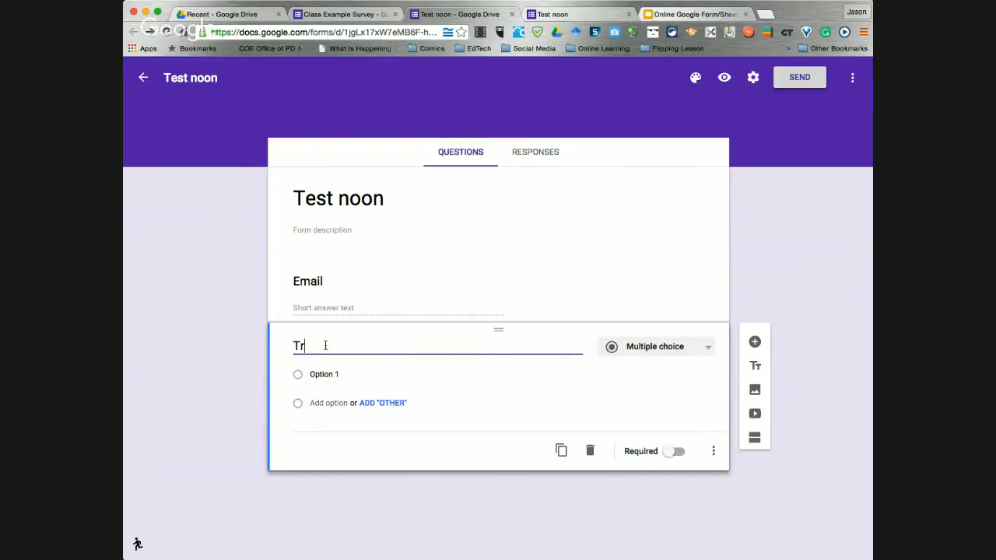
pyautogui.press('BackSpace')
pyautogui.press('BackSpace')
pyautogui.write('Is t')
pyautogui.write('th')
pyautogui.press('BackSpace')
pyautogui.press('BackSpace')
pyautogui.write('this fun')
# Give 'Is this fun' the answer options Yes and No and make it required
pyautogui.click(328, 375)
pyautogui.write('Ye')
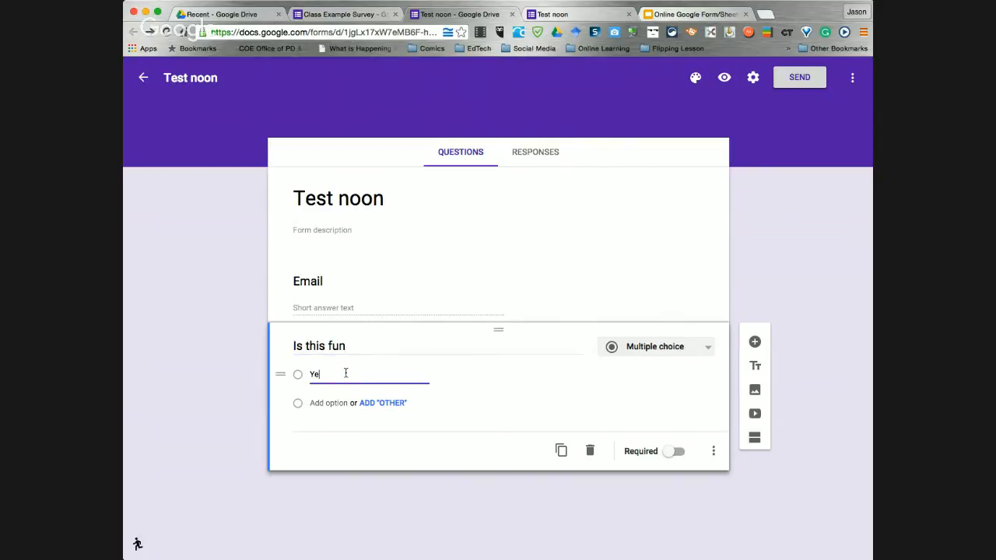
pyautogui.write('s')
pyautogui.click(325, 403)
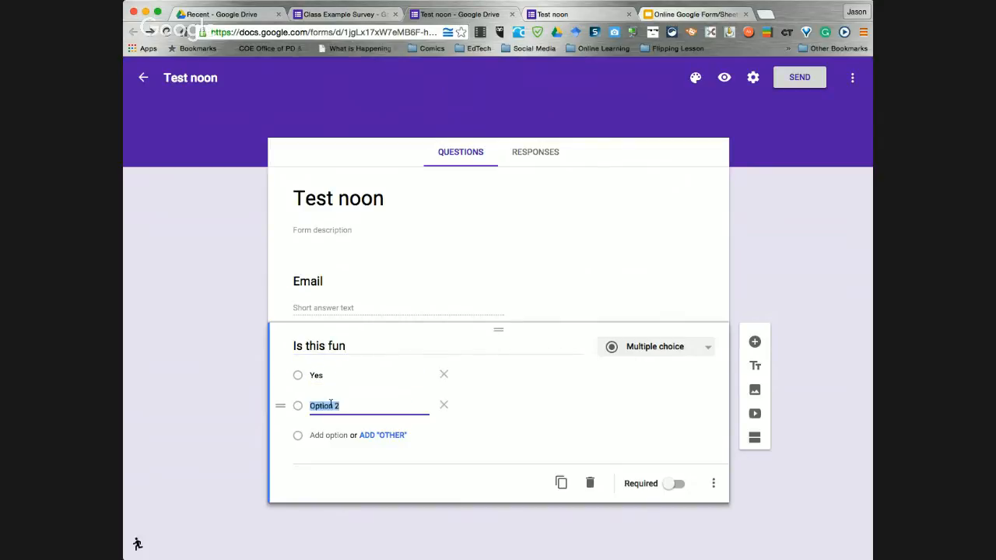
pyautogui.write('No')
pyautogui.click(678, 484)
pyautogui.click(713, 483)
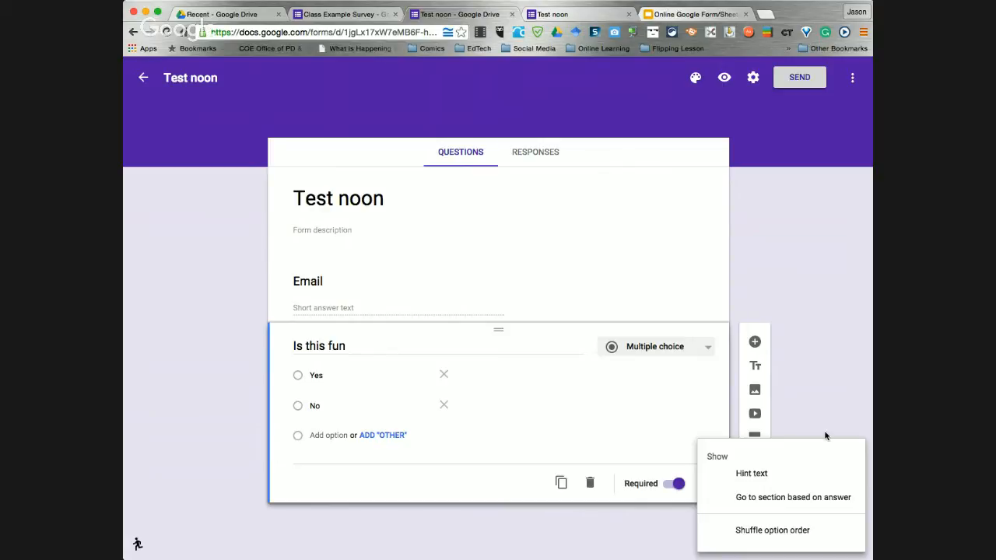
pyautogui.click(553, 433)
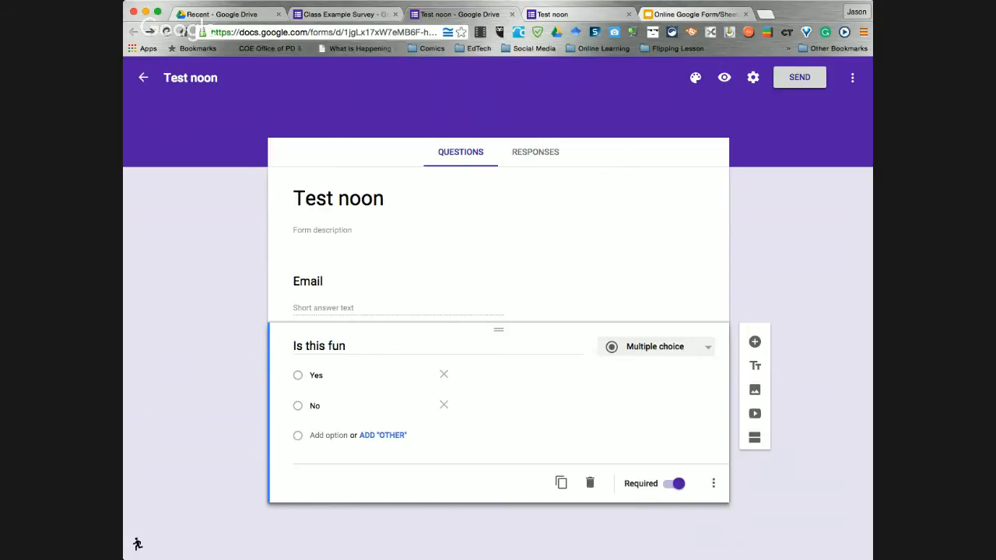
# Check the Change Theme slide, then apply the Father's Day barbecue header to the form
pyautogui.click(676, 15)
pyautogui.click(176, 533)
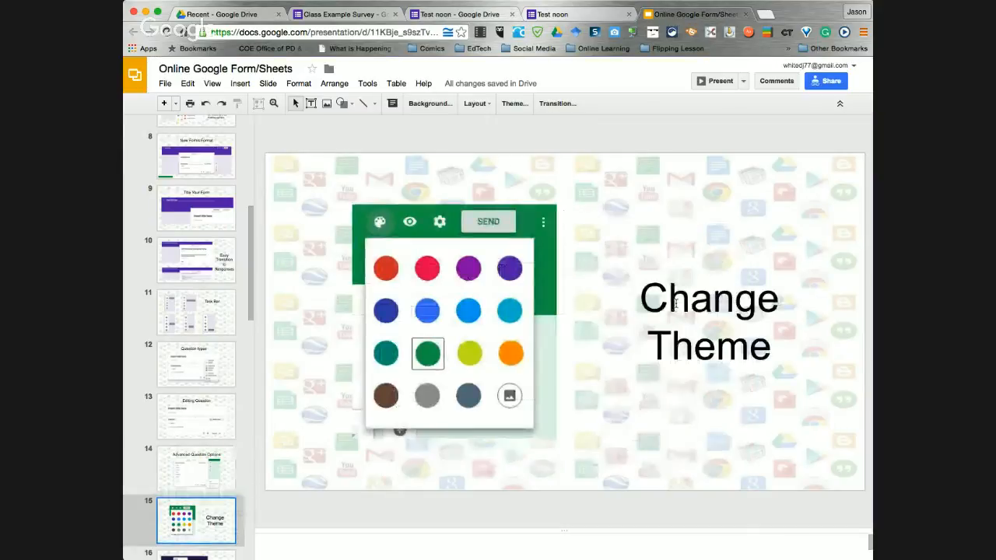
pyautogui.click(458, 15)
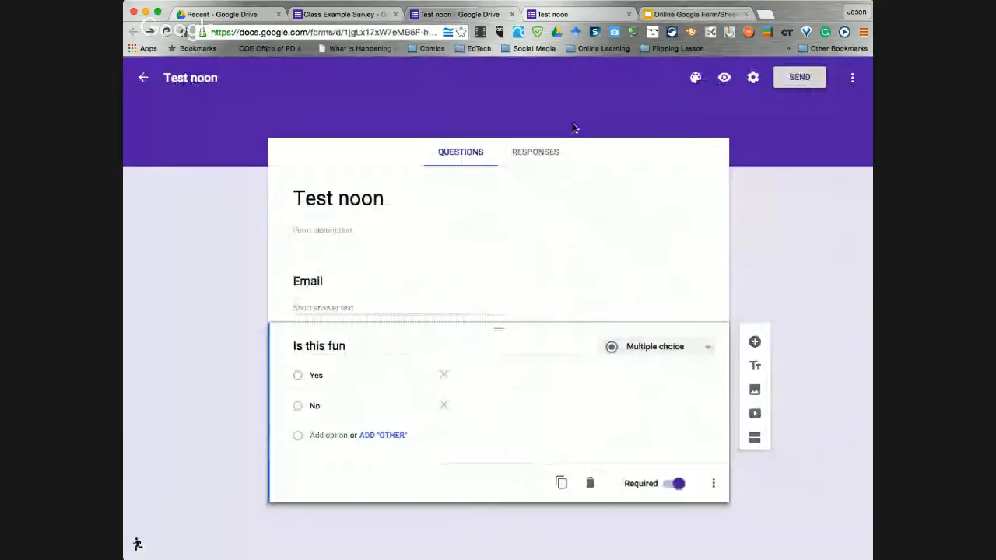
pyautogui.click(696, 78)
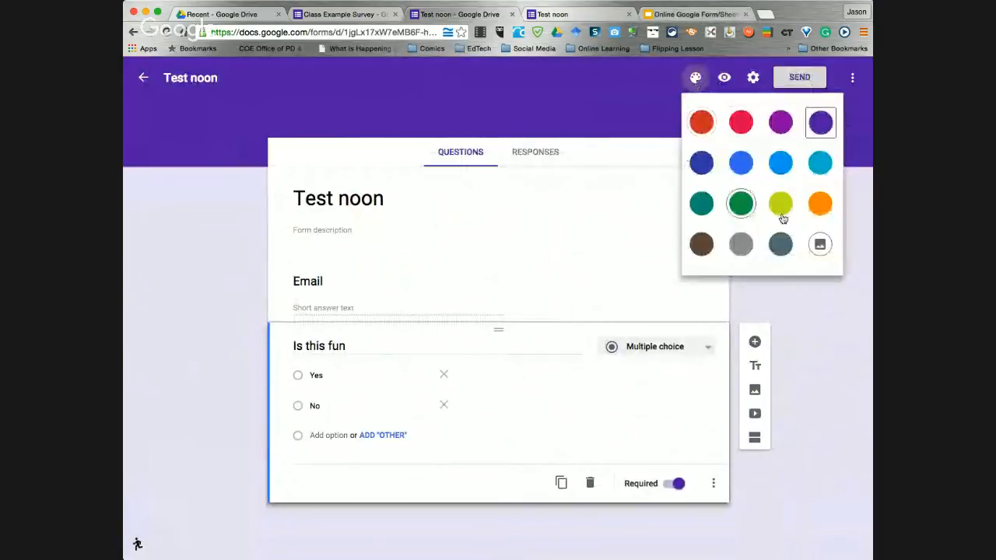
pyautogui.click(820, 245)
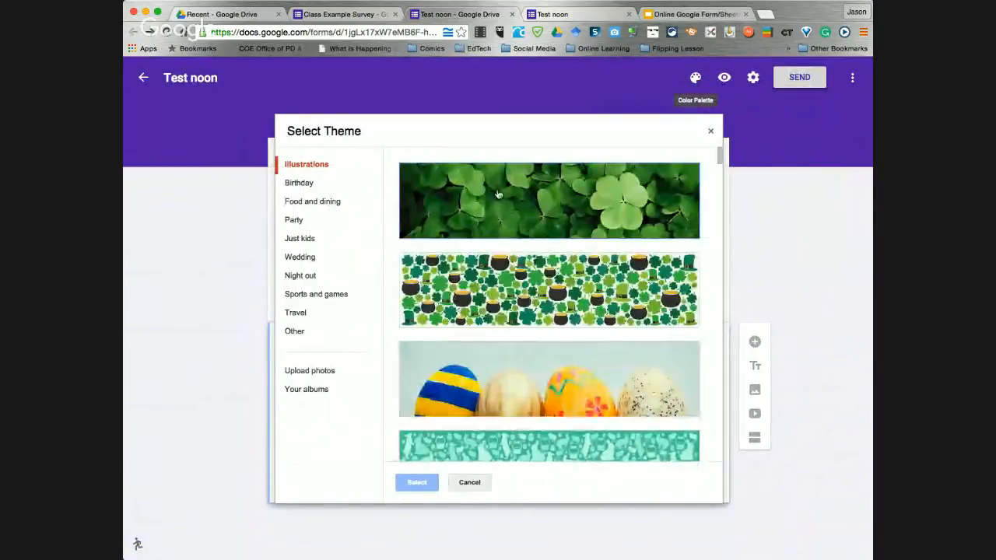
pyautogui.scroll(-5, 617, 299)
pyautogui.scroll(-3, 617, 299)
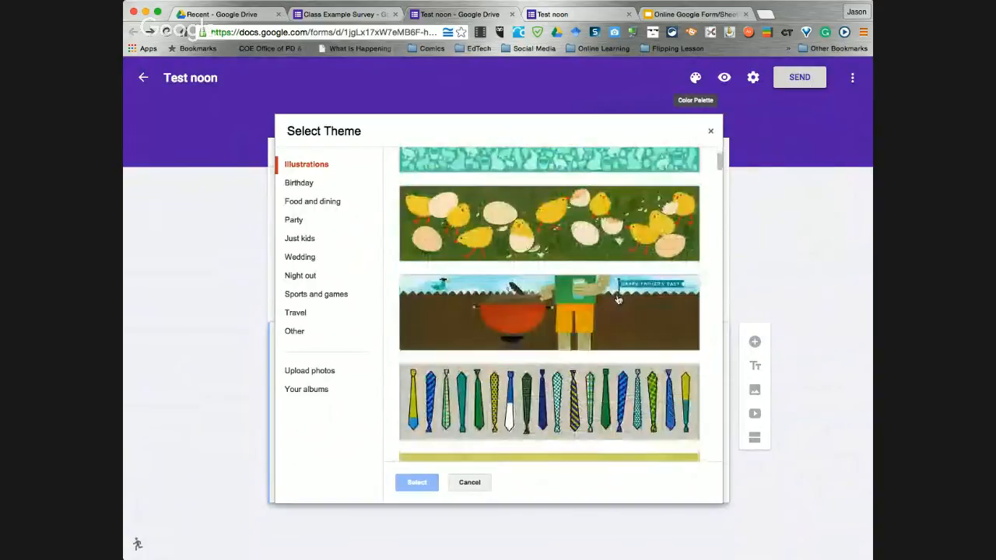
pyautogui.click(496, 301)
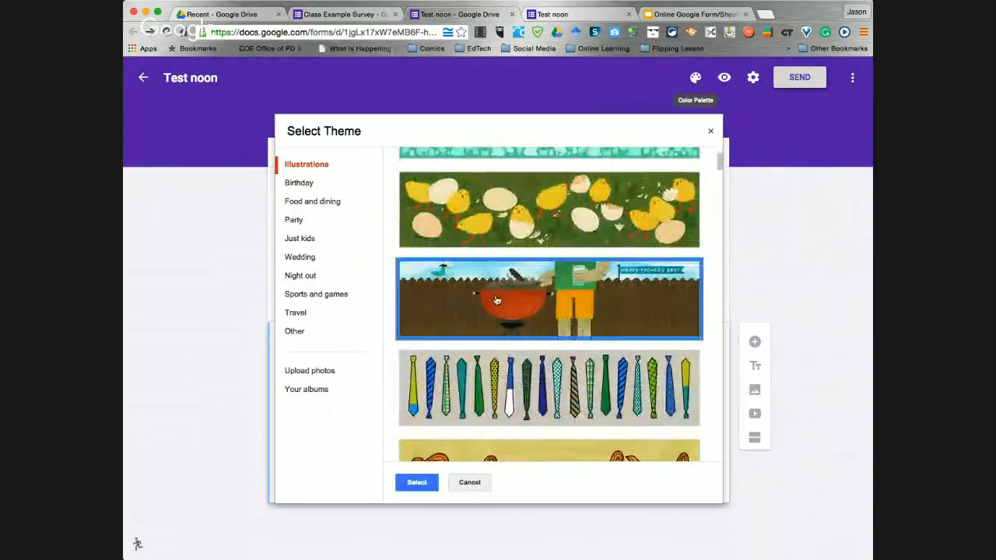
pyautogui.click(417, 482)
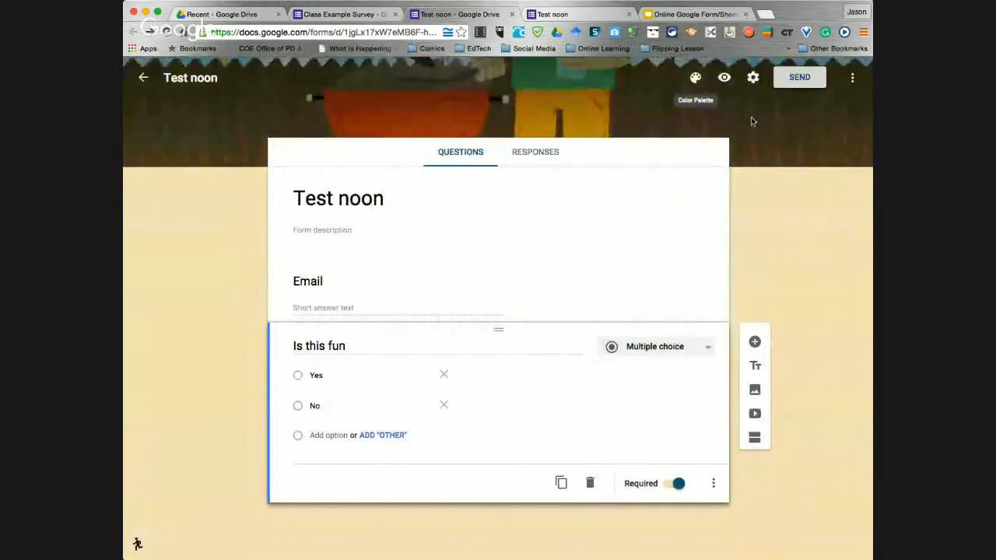
# Browse the Birthday, Night out and Sports and games header themes, closing without changing the header
pyautogui.click(695, 80)
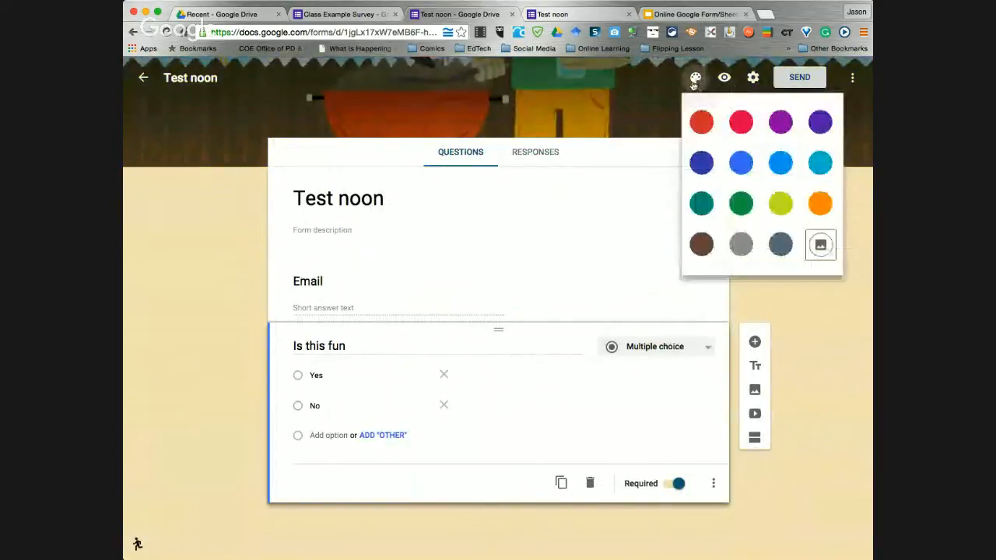
pyautogui.click(819, 244)
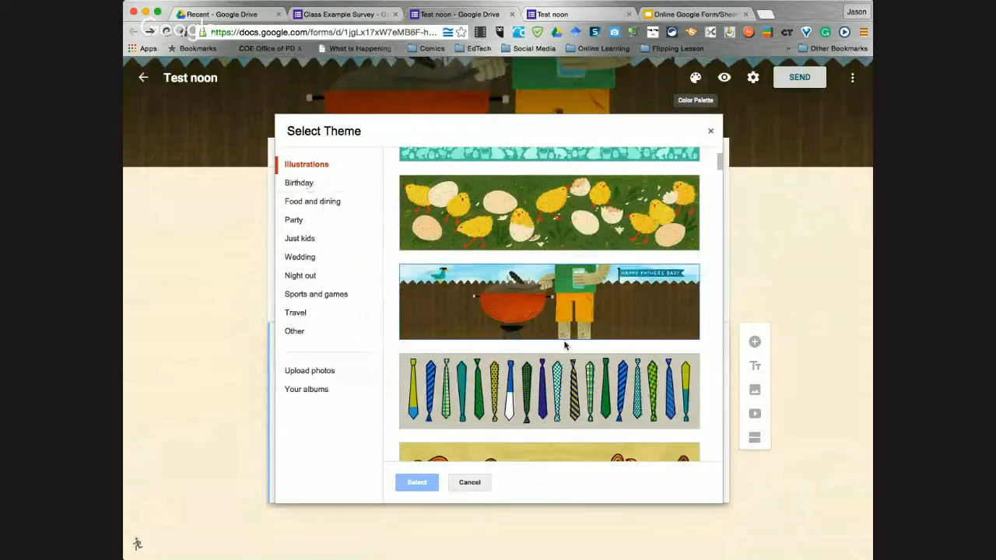
pyautogui.scroll(-3, 565, 345)
pyautogui.scroll(4, 555, 393)
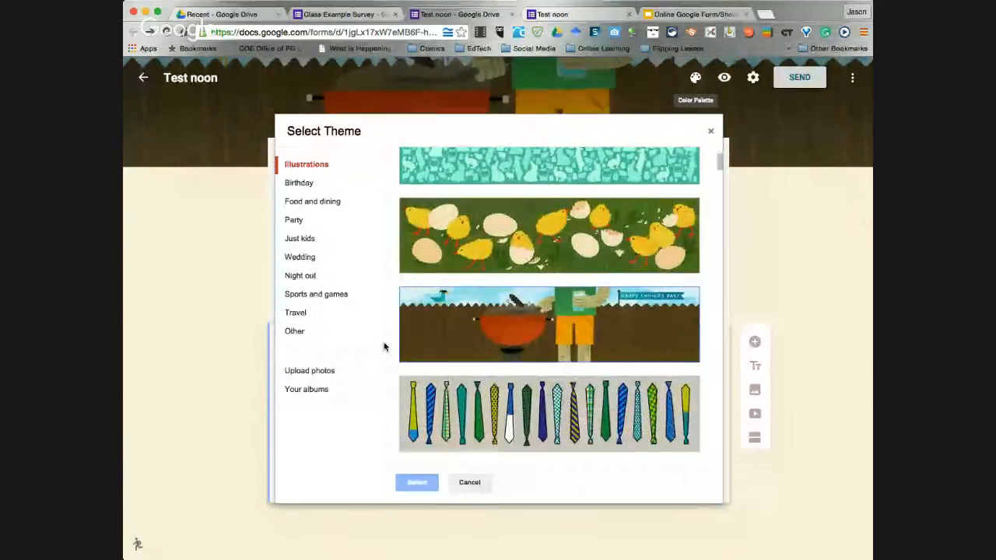
pyautogui.click(343, 183)
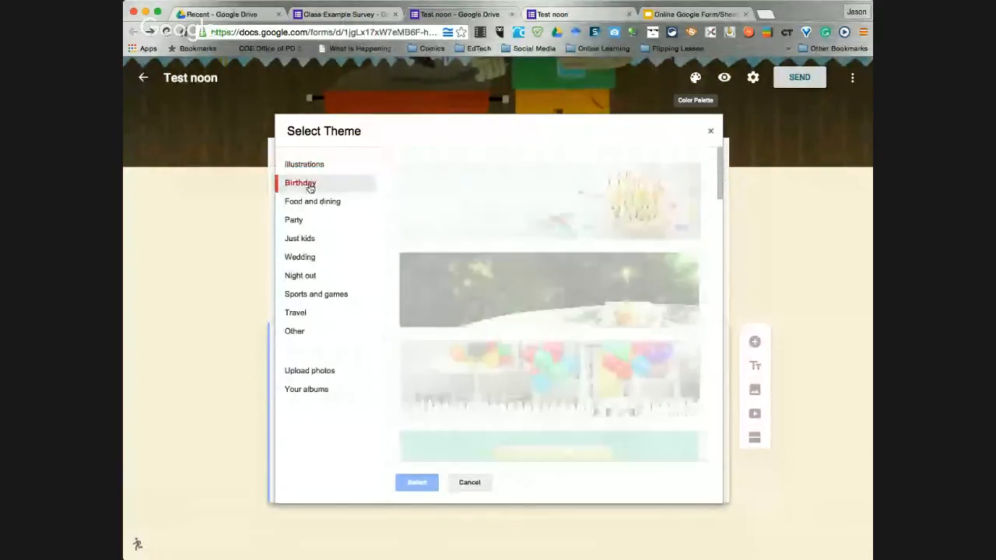
pyautogui.click(303, 276)
pyautogui.click(314, 297)
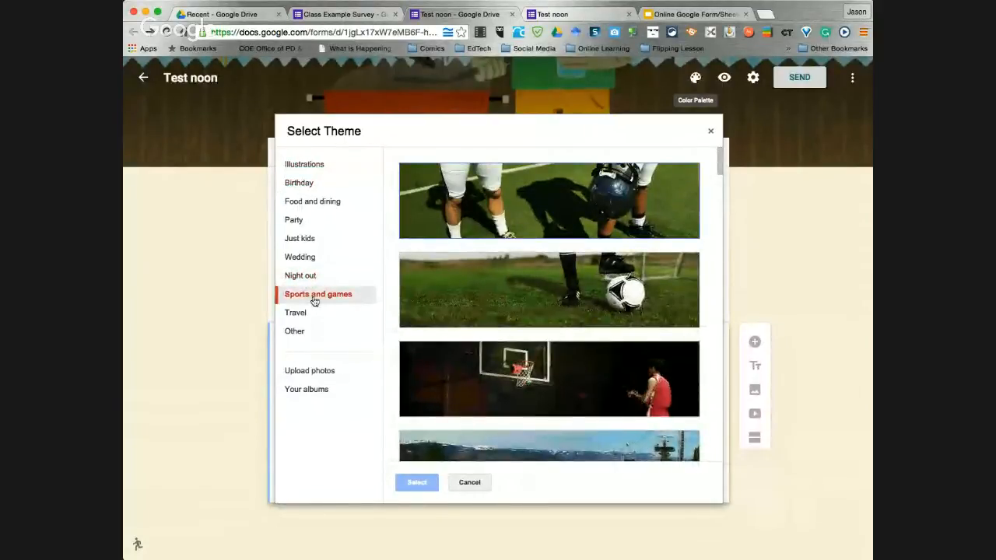
pyautogui.click(711, 135)
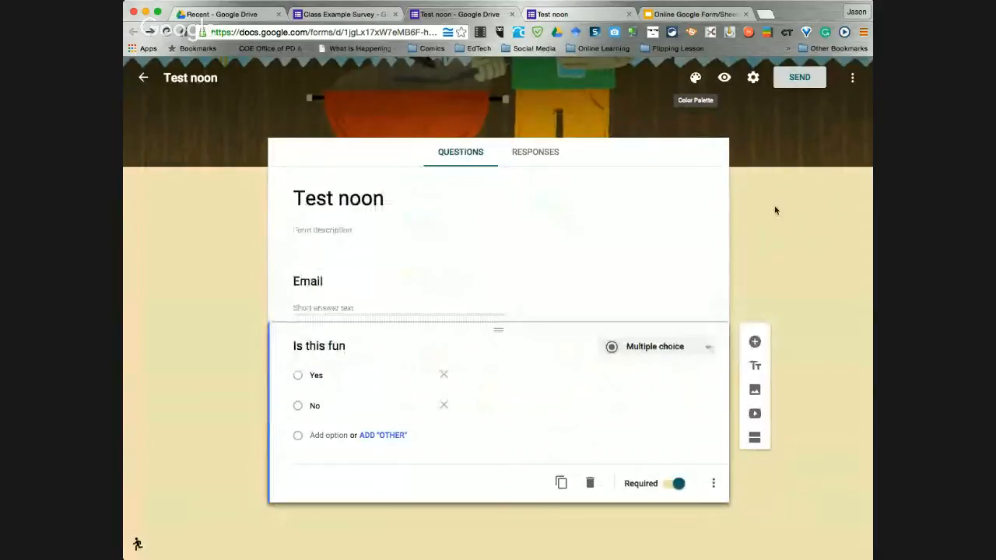
pyautogui.click(593, 17)
pyautogui.click(650, 14)
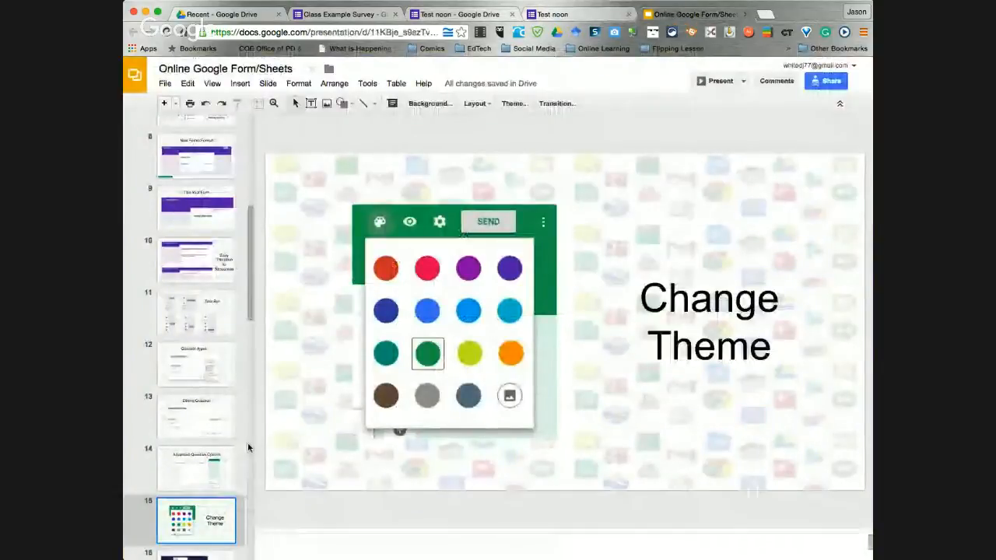
pyautogui.scroll(-2, 201, 469)
pyautogui.click(207, 446)
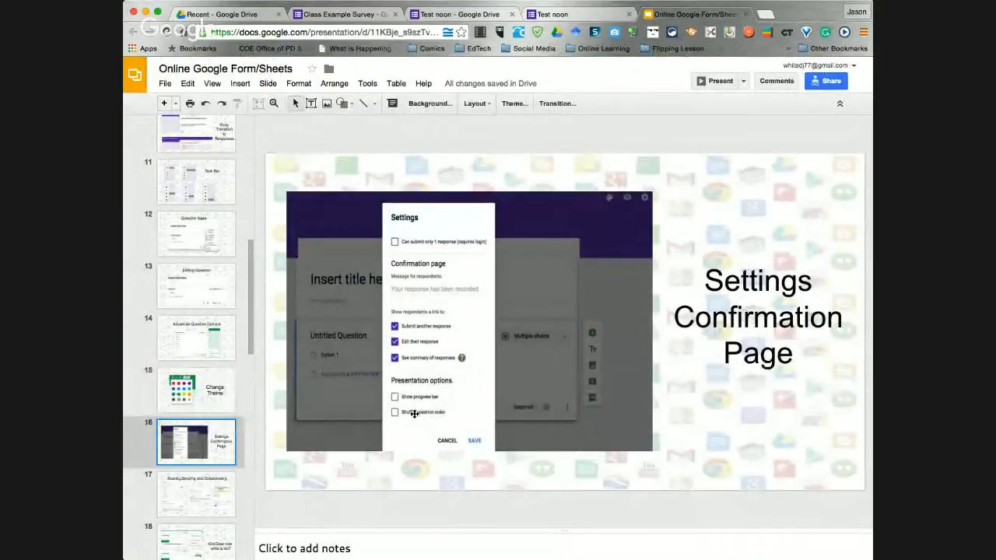
pyautogui.click(561, 13)
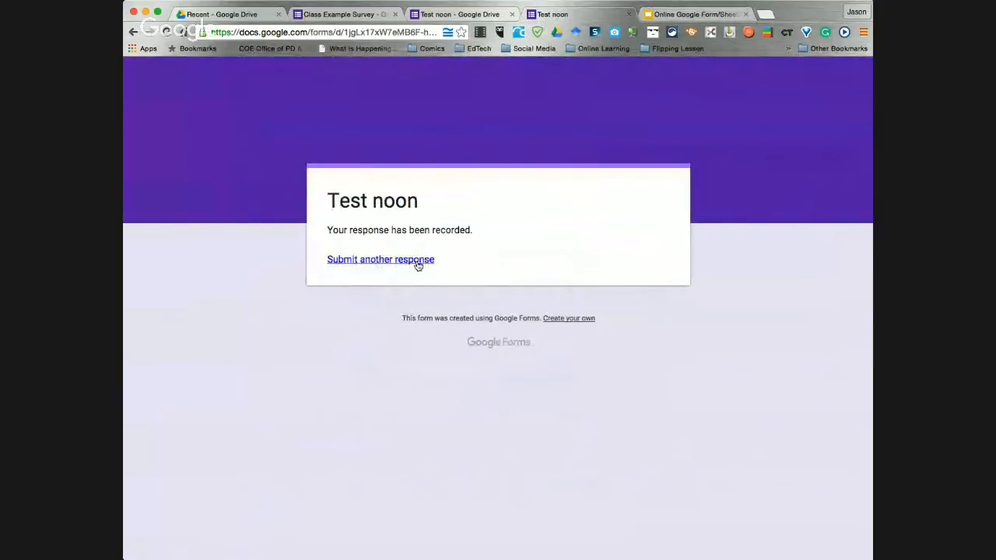
# Let respondents edit their response, see a response summary, and see a progress bar
pyautogui.click(442, 15)
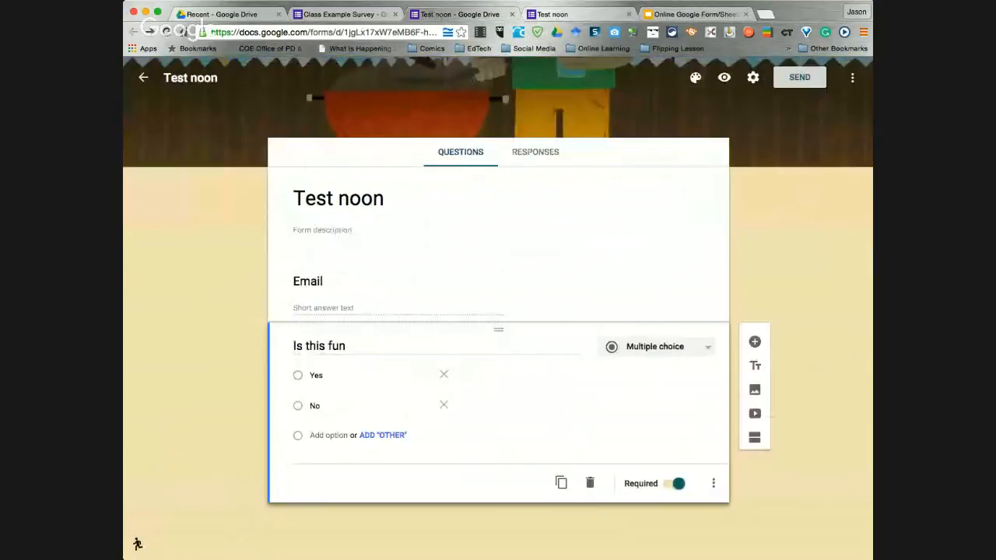
pyautogui.click(752, 79)
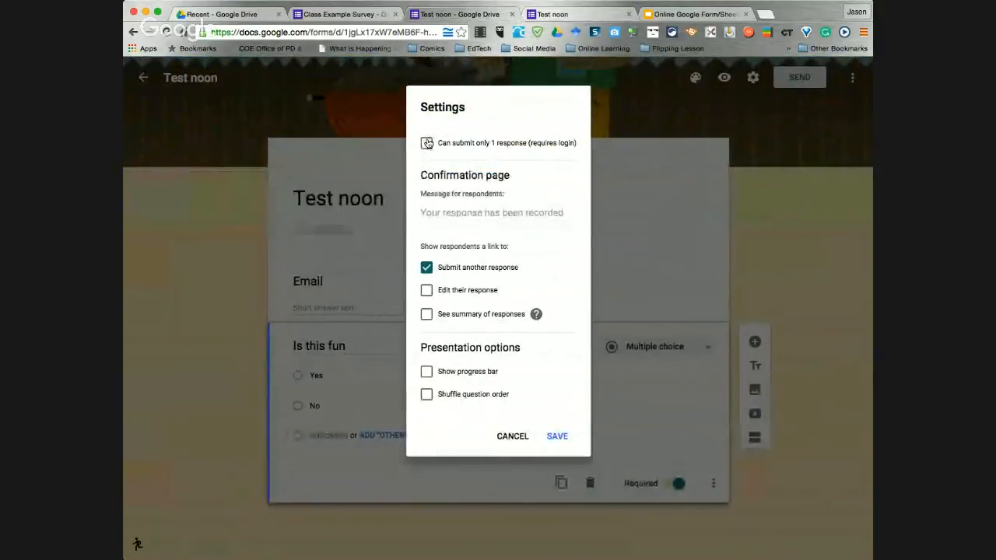
pyautogui.click(426, 291)
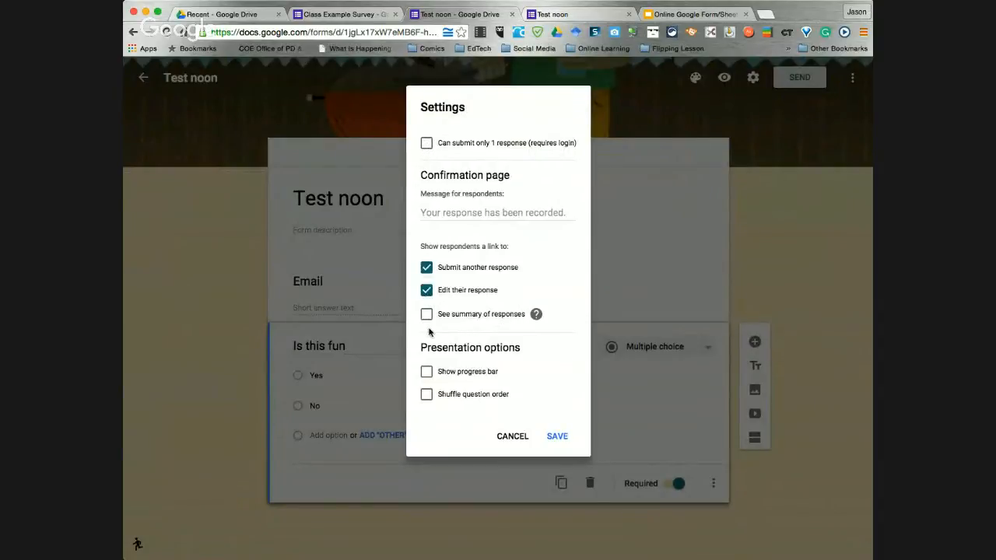
pyautogui.click(427, 315)
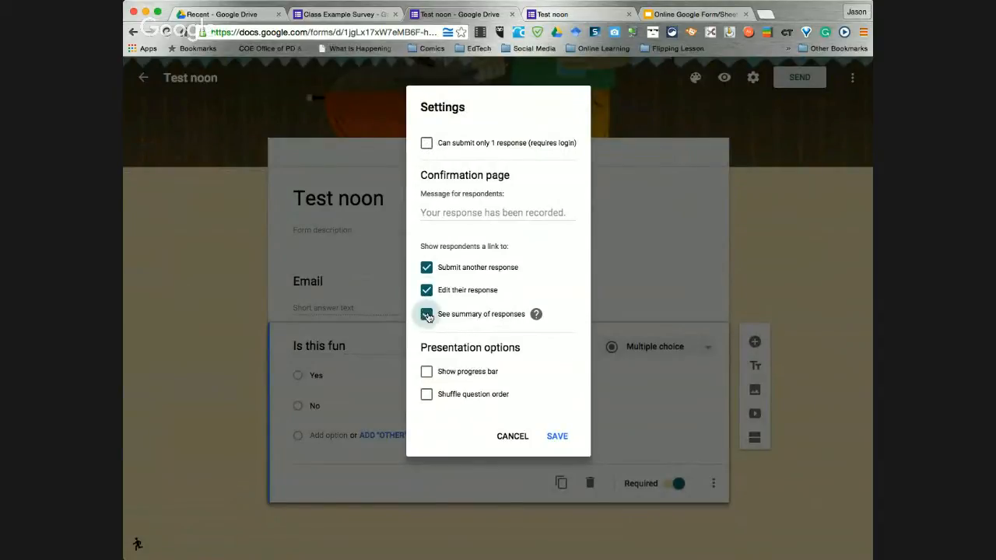
pyautogui.click(426, 372)
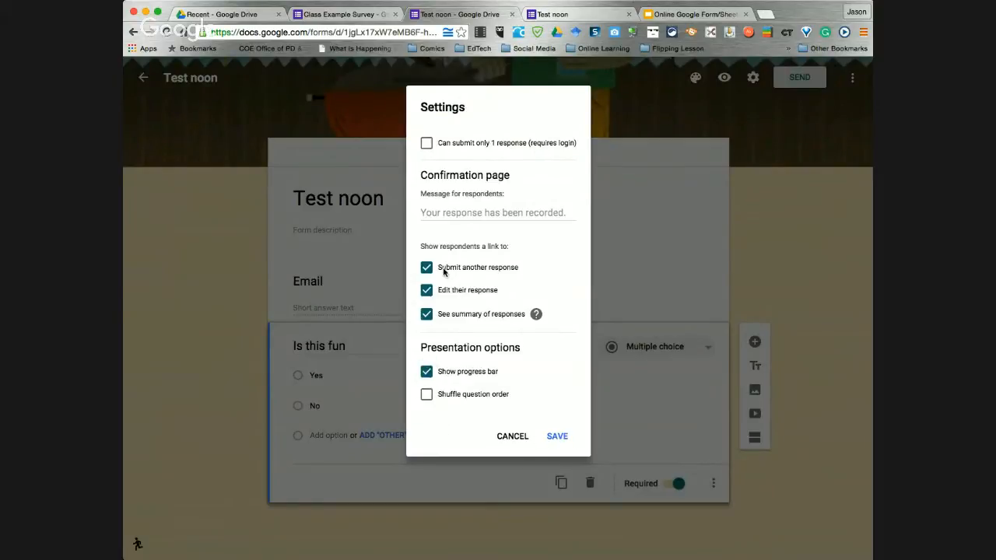
# Set the confirmation message to 'Thanks for taking this quiz' and save the settings
pyautogui.click(455, 210)
pyautogui.write('Thanks for taking this quiz')
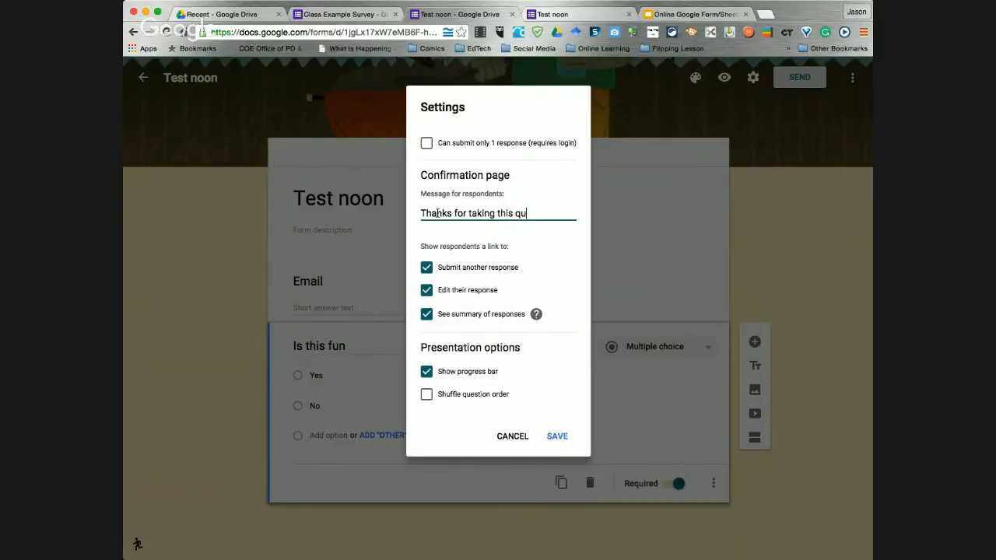
pyautogui.click(557, 437)
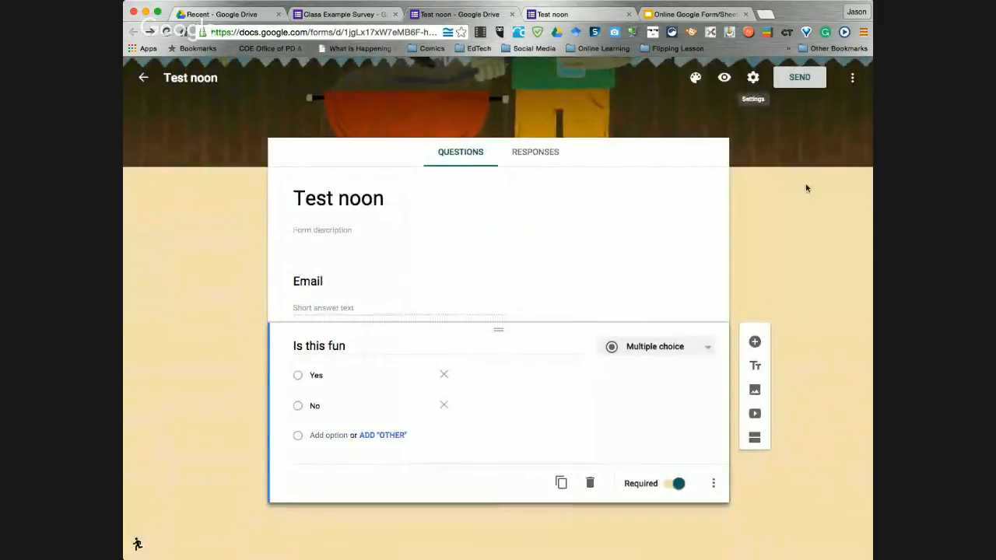
# In the preview, enter an email address, answer Yes to 'Is this fun', and submit
pyautogui.click(723, 77)
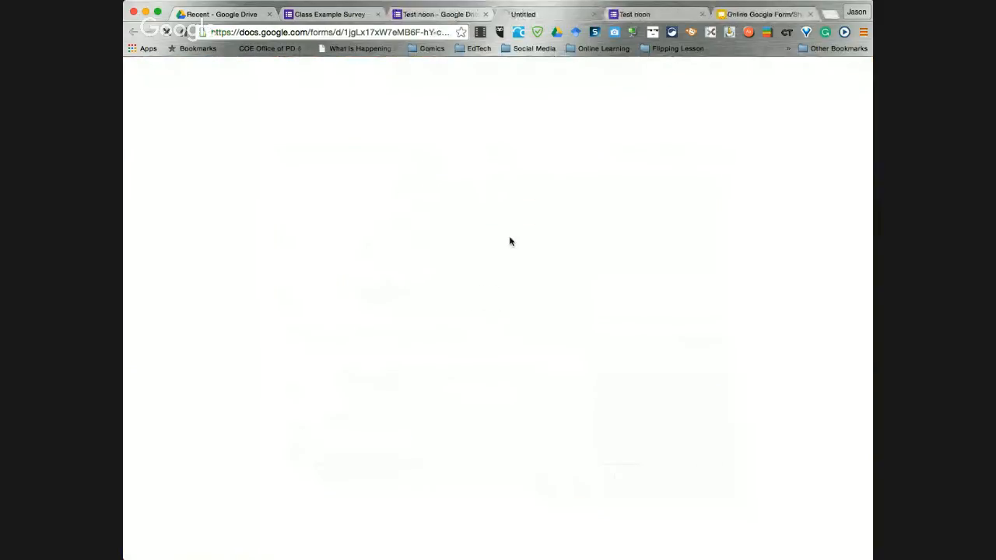
pyautogui.click(375, 287)
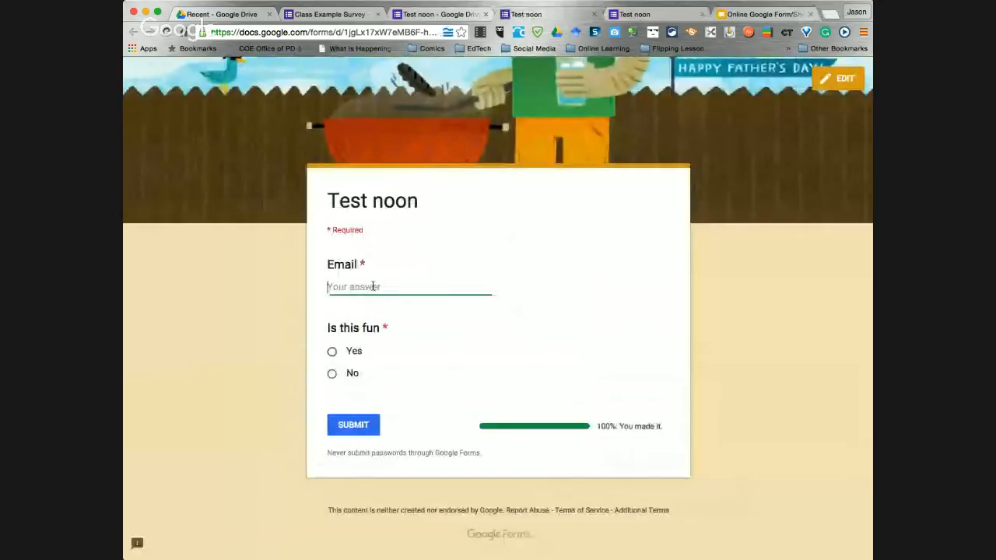
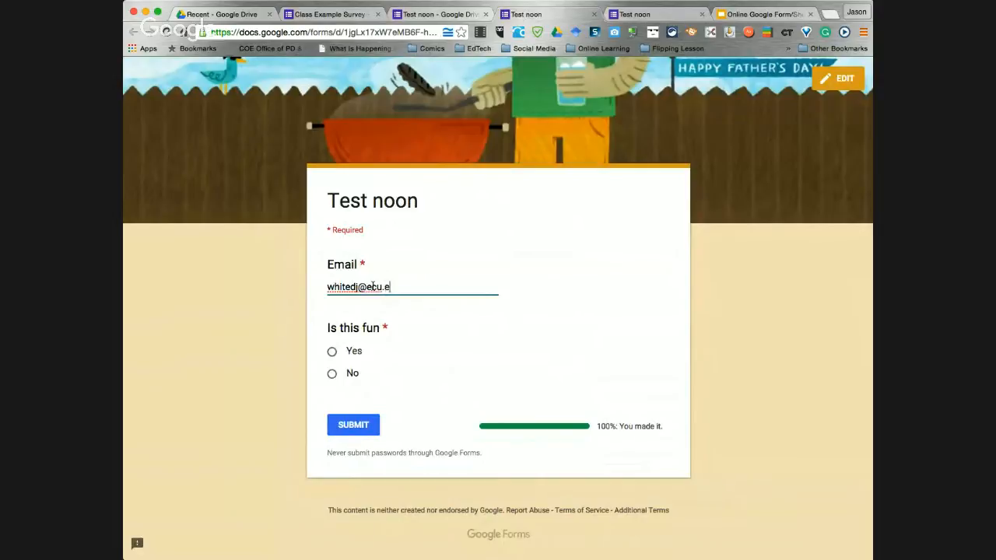
pyautogui.click(332, 351)
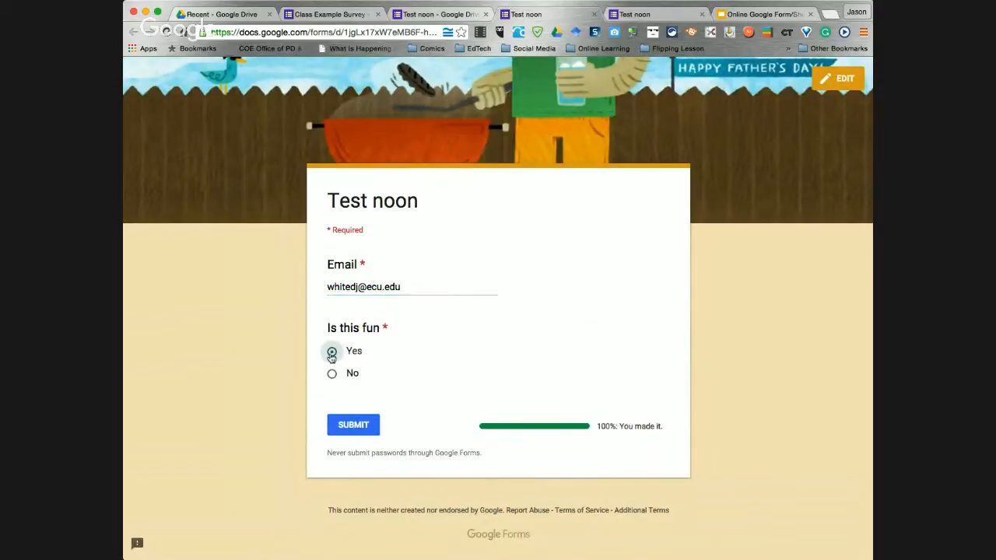
pyautogui.click(359, 430)
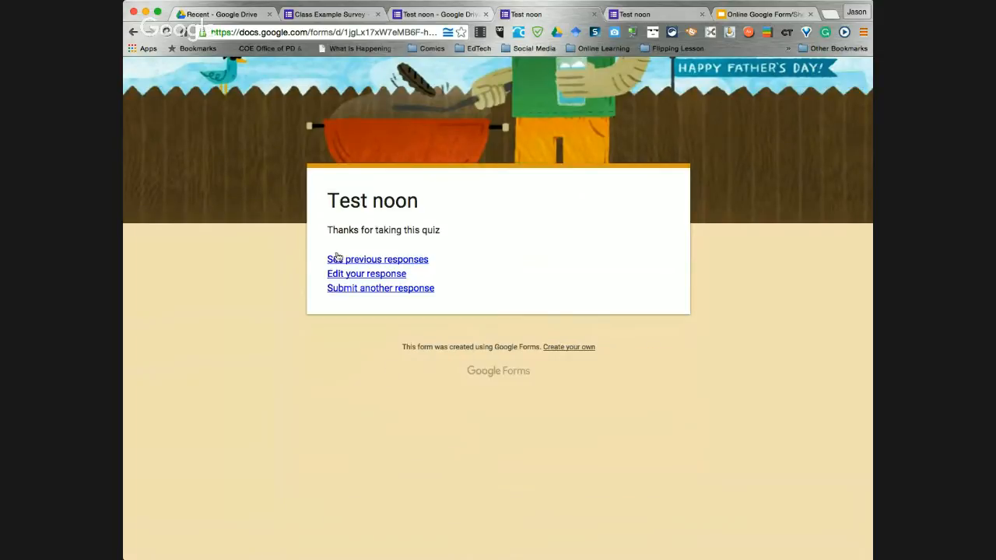
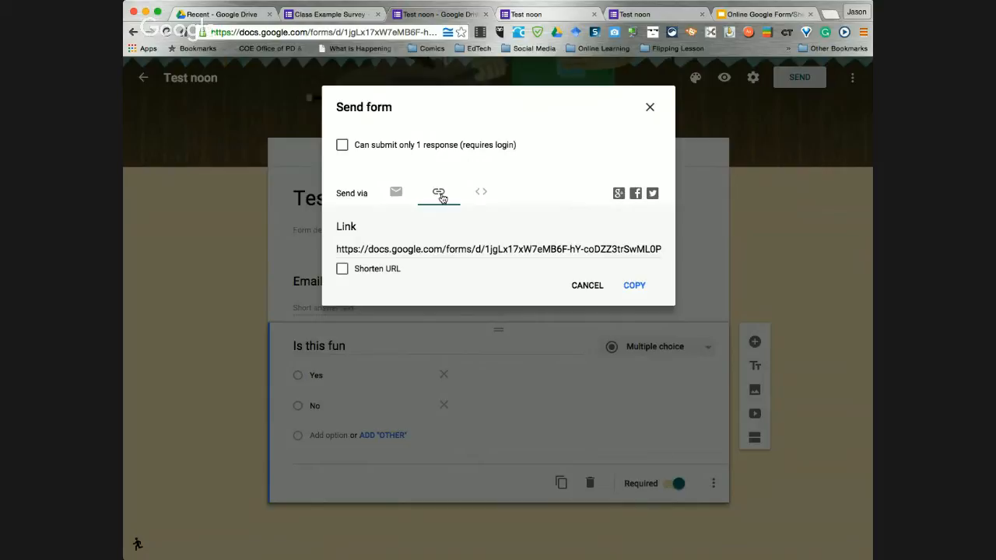
# Preview the shortened form link and the 760 × 500 px embed HTML, then cancel without sending
pyautogui.click(341, 269)
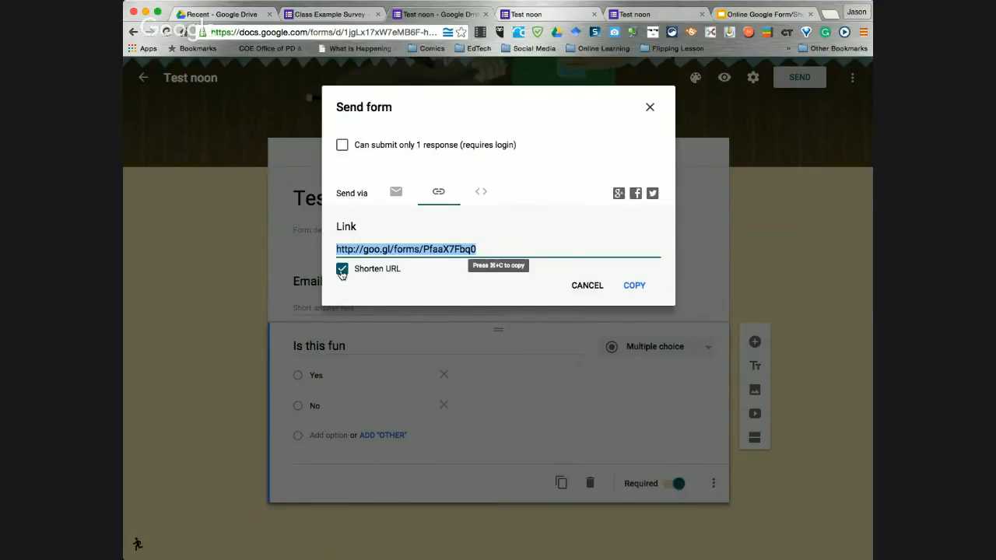
pyautogui.click(481, 193)
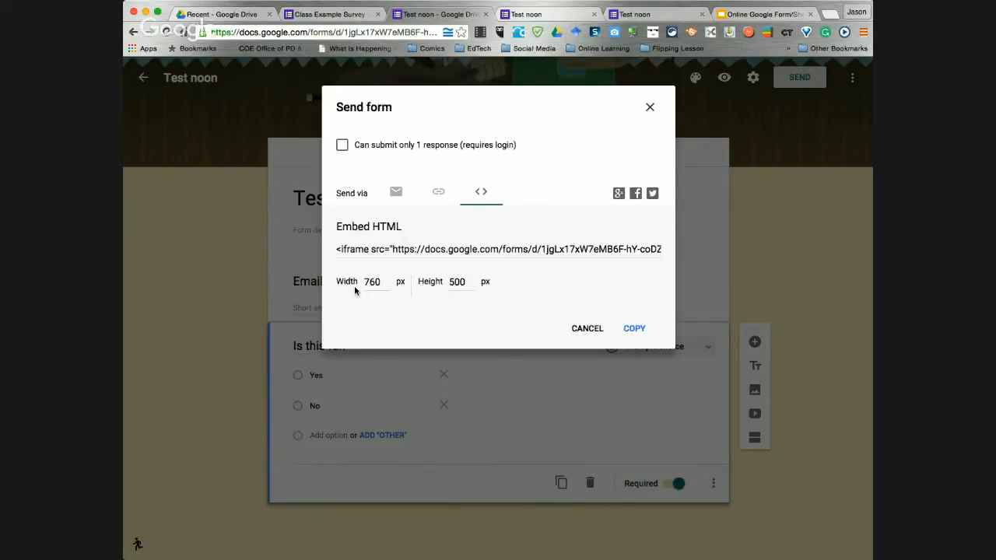
pyautogui.click(586, 330)
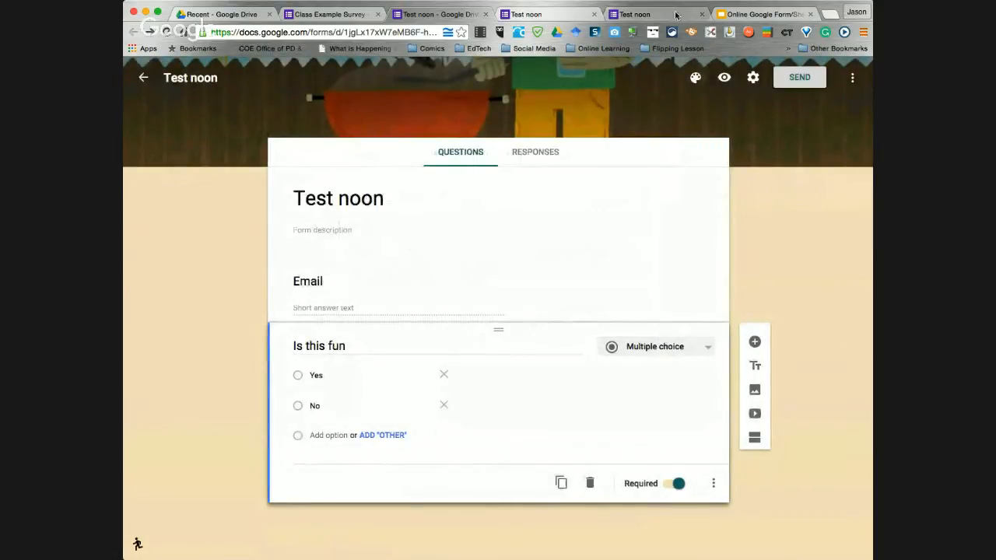
# Advance the Slides deck to slide 18, 'Got Data now what to do?', then return to Test noon
pyautogui.click(749, 14)
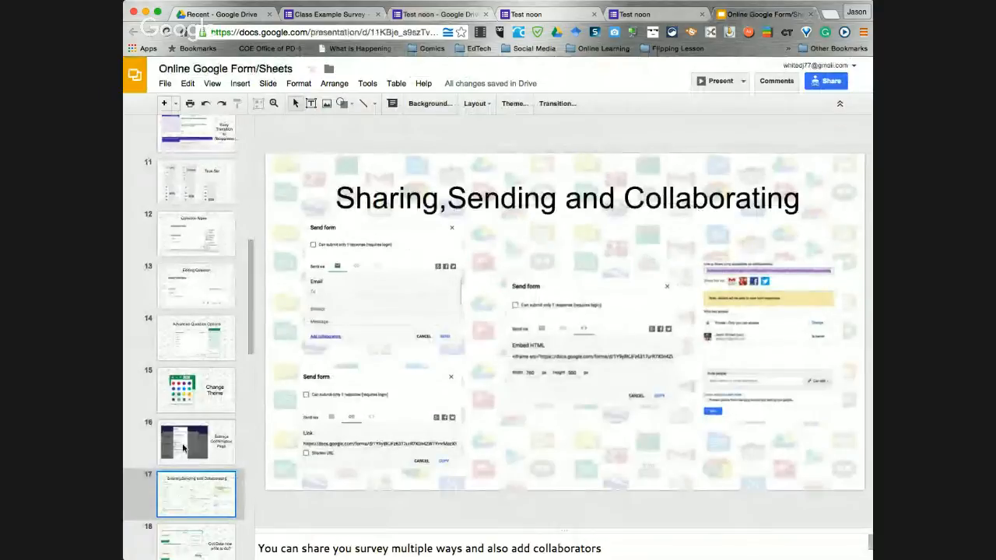
pyautogui.click(208, 528)
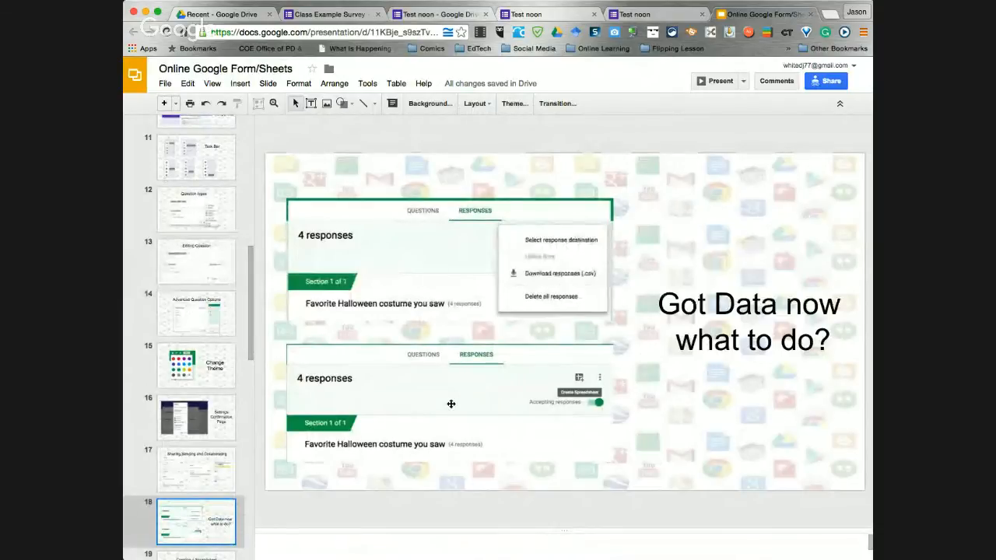
pyautogui.click(425, 16)
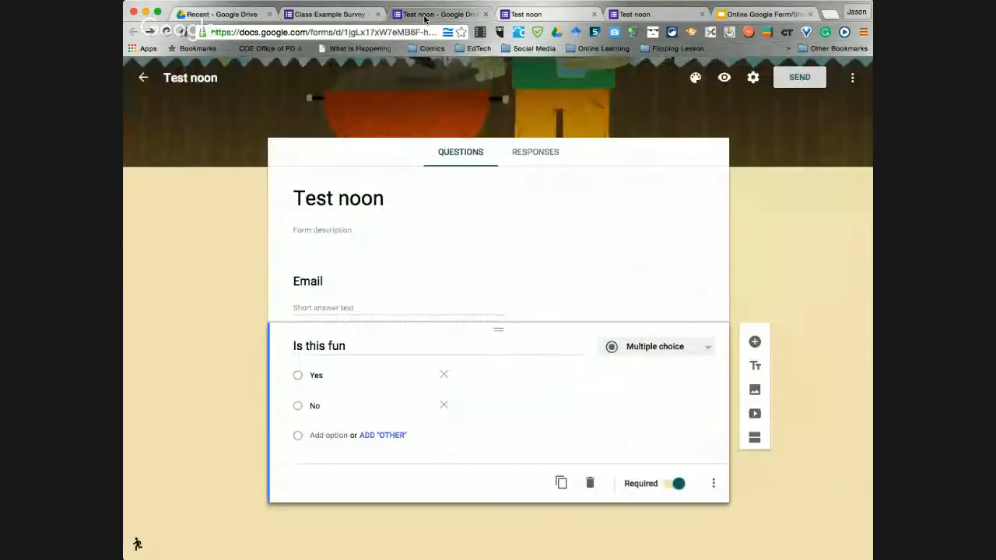
# Switch to the Class Example Survey and review its responses summary showing 1 response
pyautogui.click(536, 154)
pyautogui.click(319, 21)
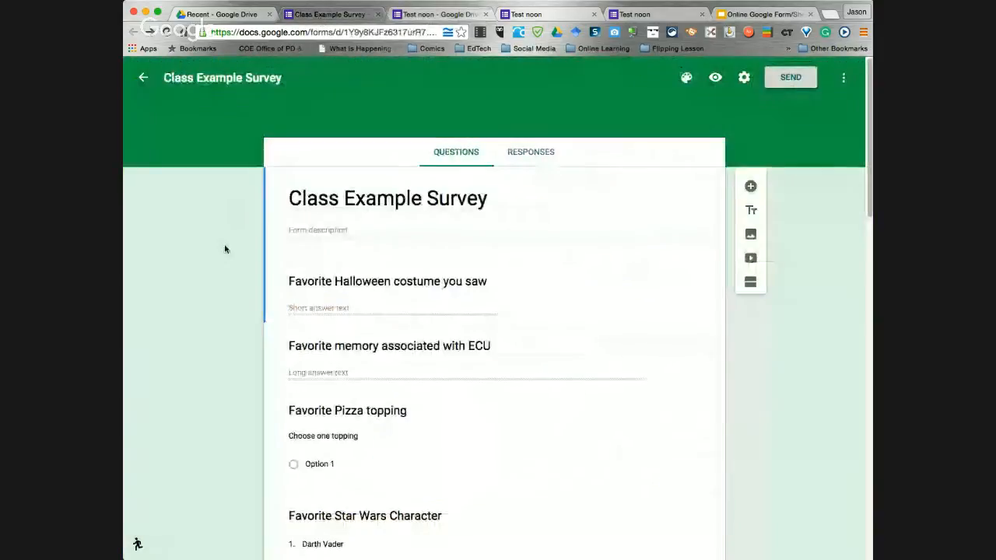
pyautogui.click(533, 154)
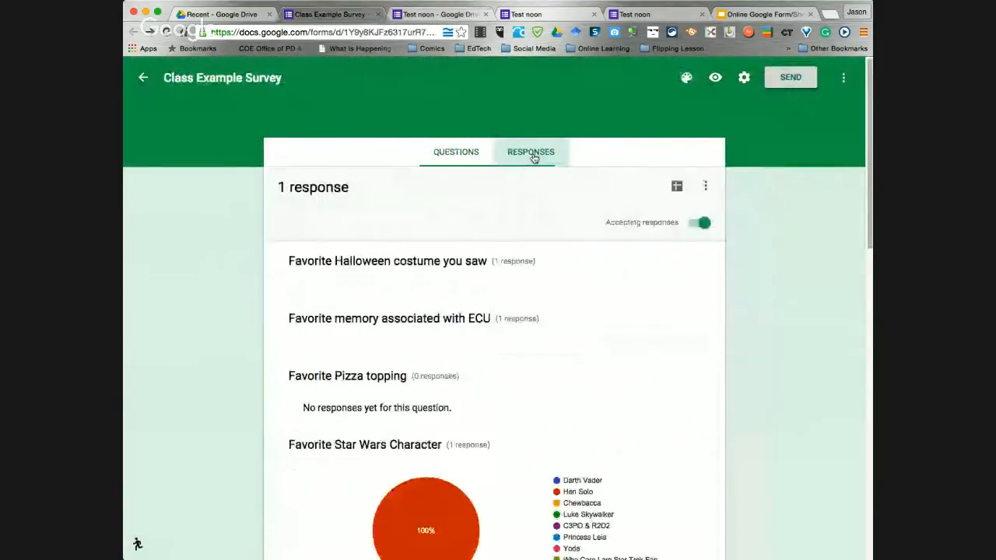
pyautogui.scroll(-4, 557, 352)
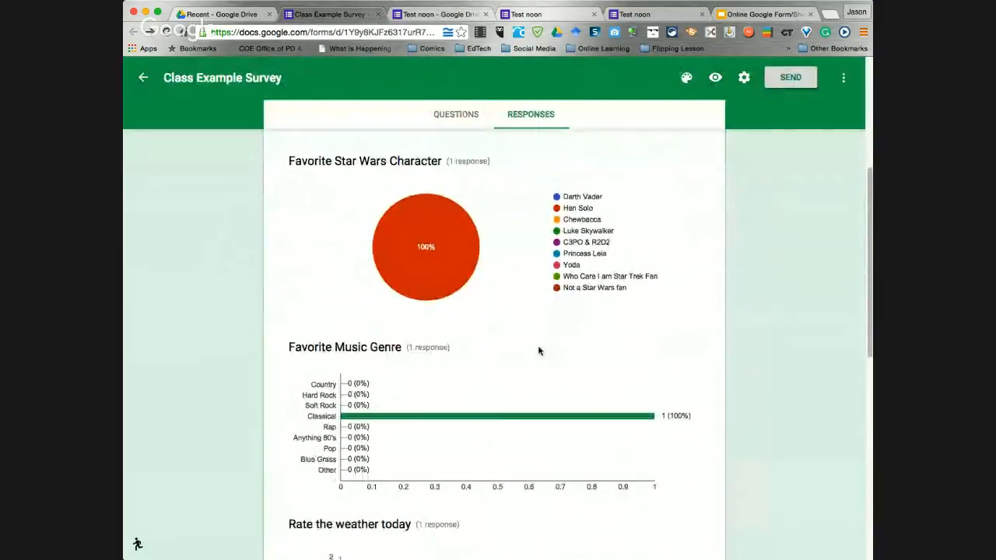
pyautogui.scroll(4, 537, 349)
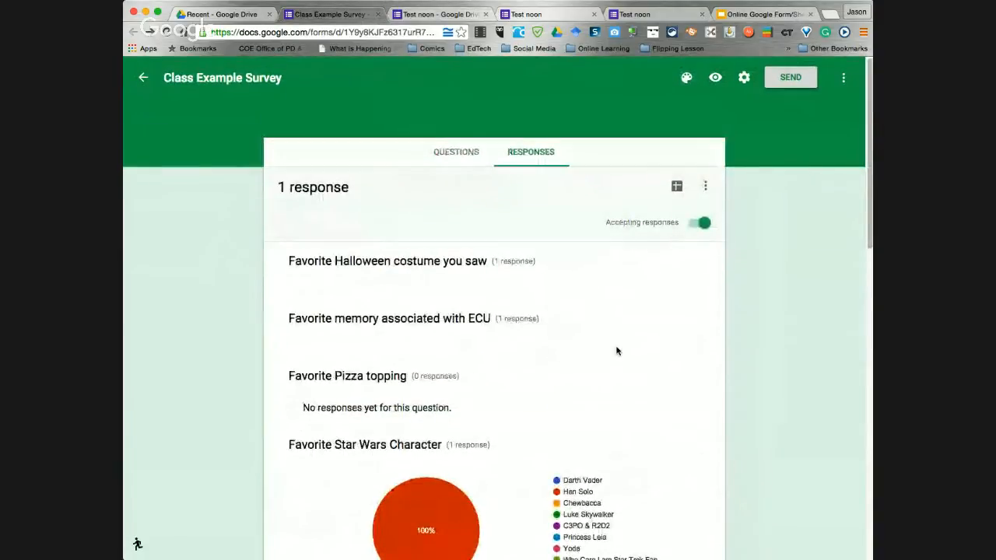
pyautogui.click(708, 189)
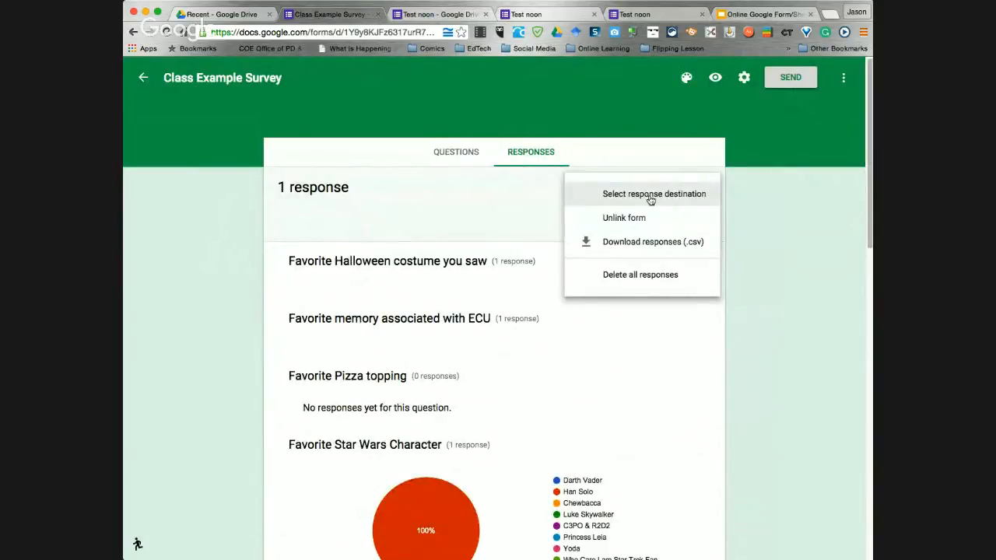
pyautogui.click(655, 370)
pyautogui.scroll(-2, 646, 364)
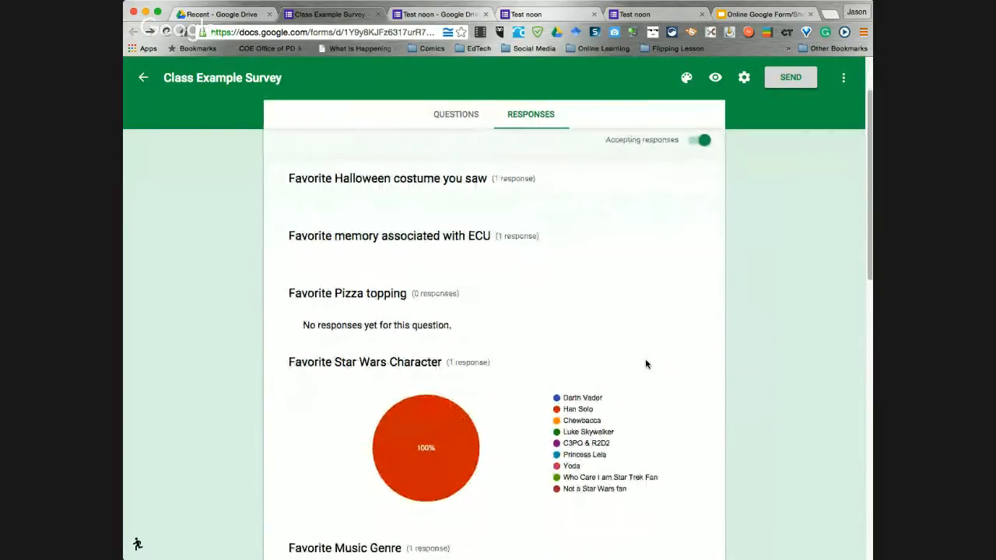
pyautogui.scroll(2, 645, 364)
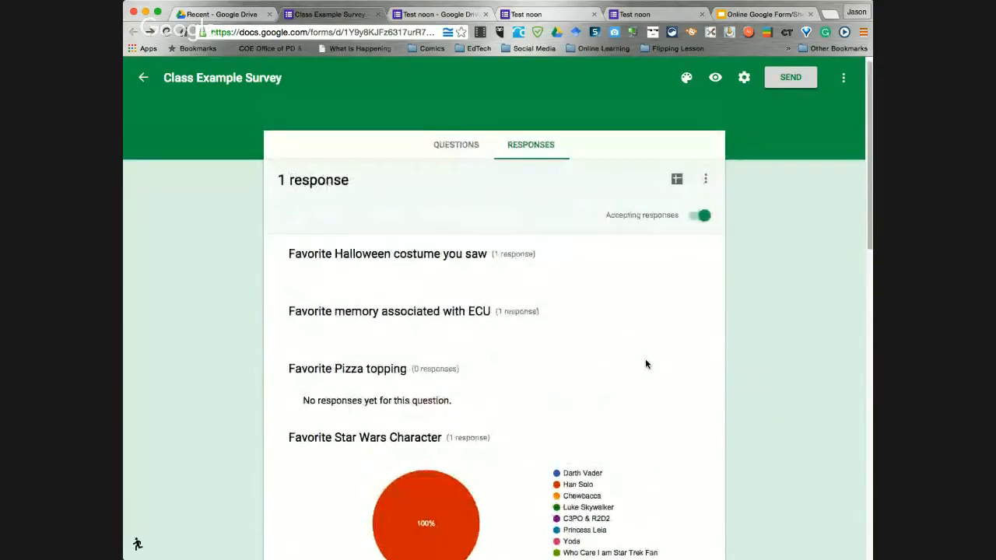
# Return to the survey's questions and open the Favorite Pizza topping question for editing
pyautogui.click(456, 146)
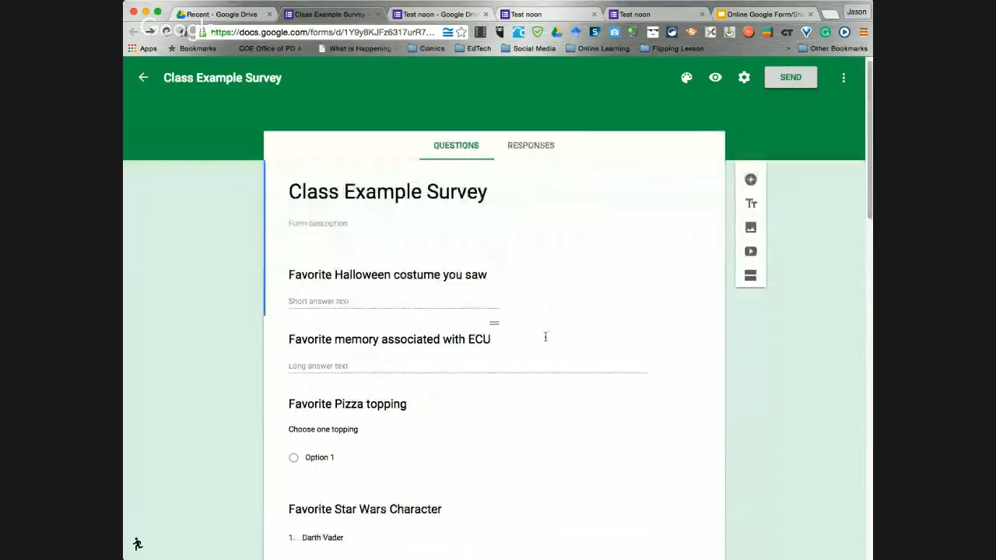
pyautogui.scroll(-2, 547, 326)
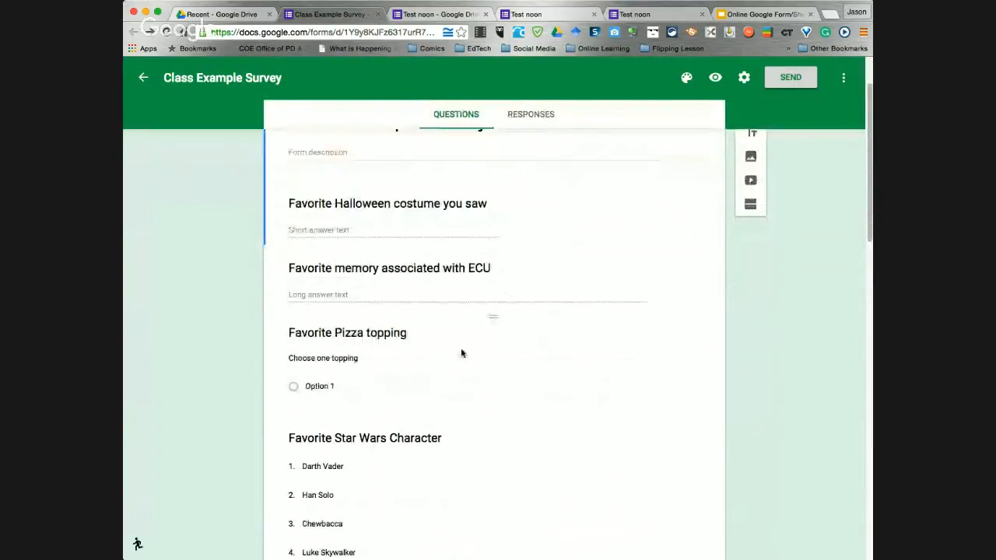
pyautogui.scroll(-3, 459, 352)
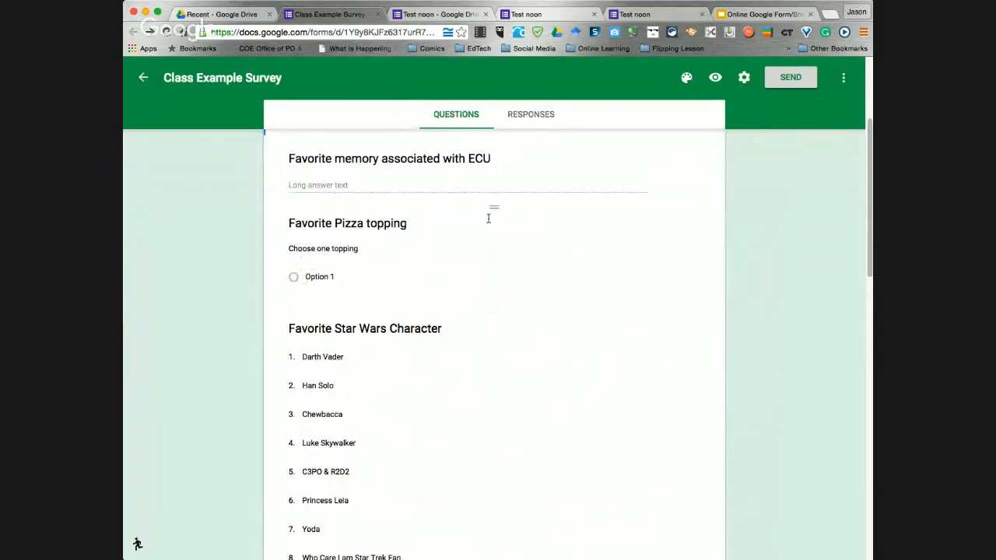
pyautogui.click(404, 227)
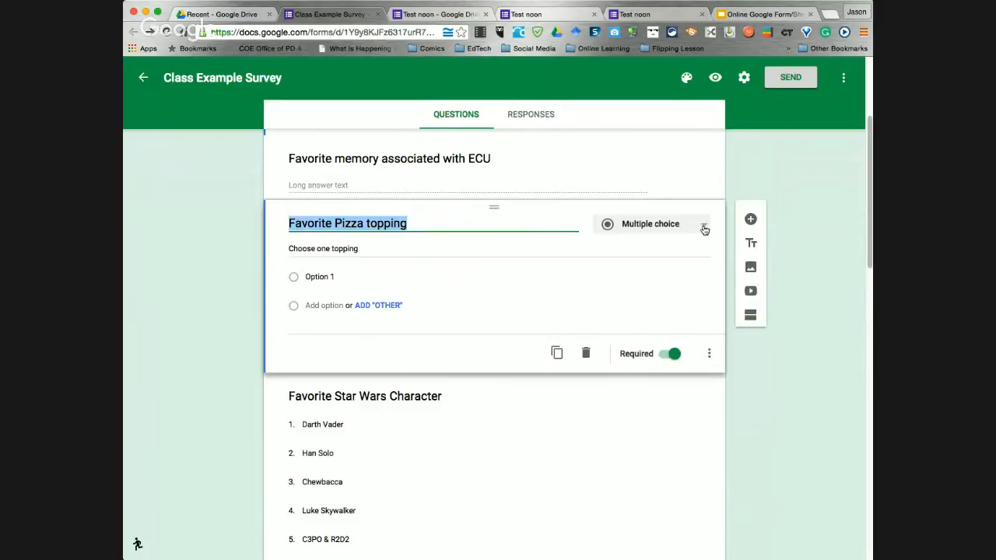
# Replace Option 1 with Cheese and add Mushroom and Sardines as pizza topping choices
pyautogui.click(348, 274)
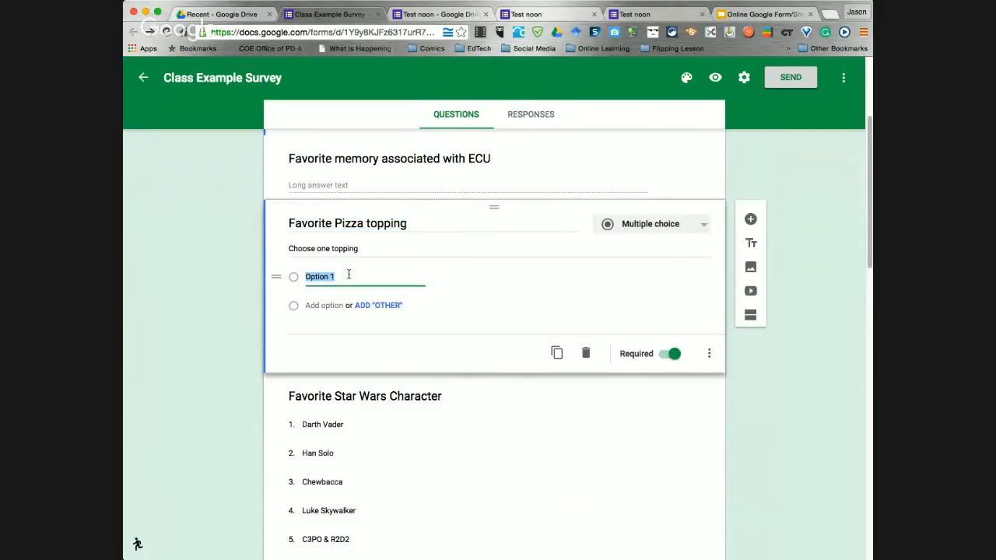
pyautogui.write('Pepporani')
pyautogui.moveTo(350, 278); pyautogui.dragTo(305, 278)
pyautogui.press('BackSpace')
pyautogui.click(312, 305)
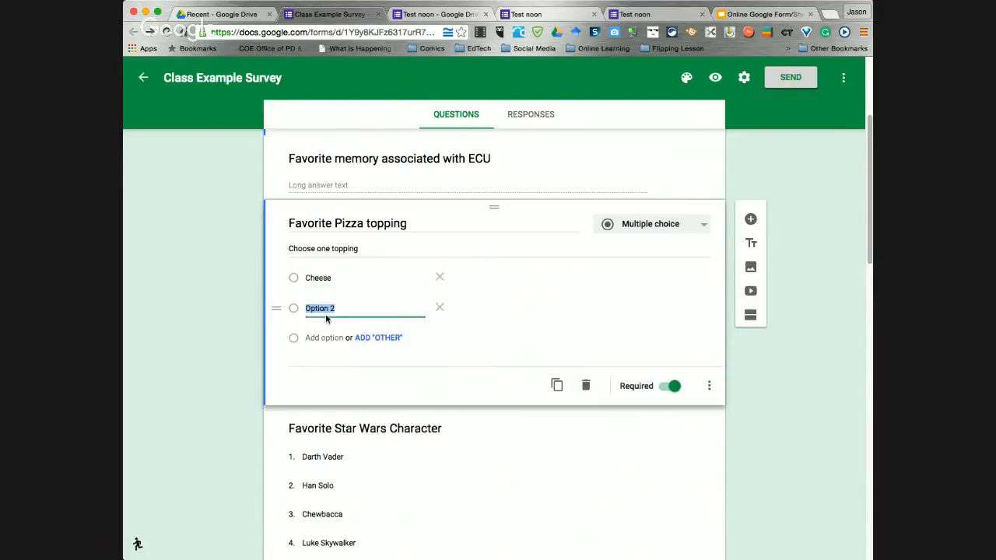
pyautogui.write('Mushroom')
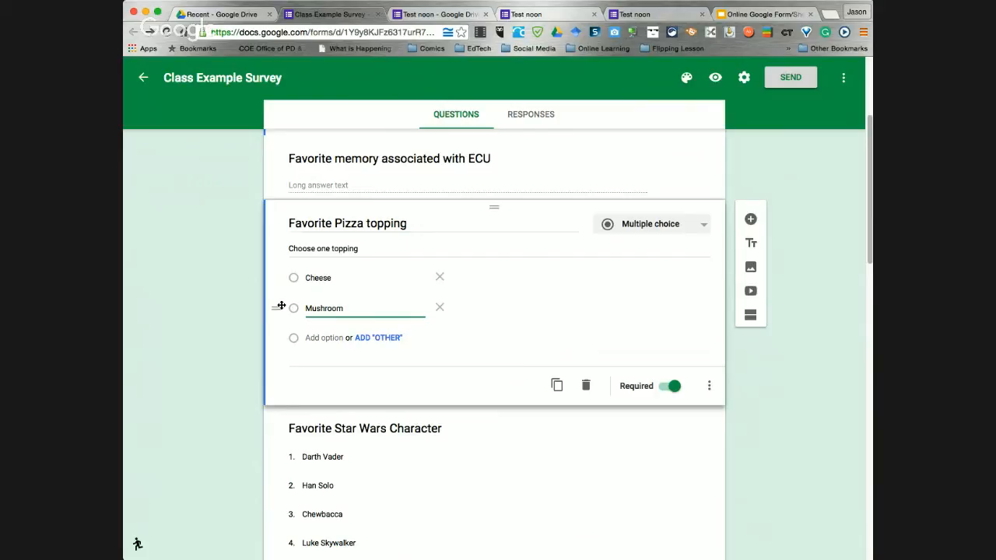
pyautogui.press('super+Tab')
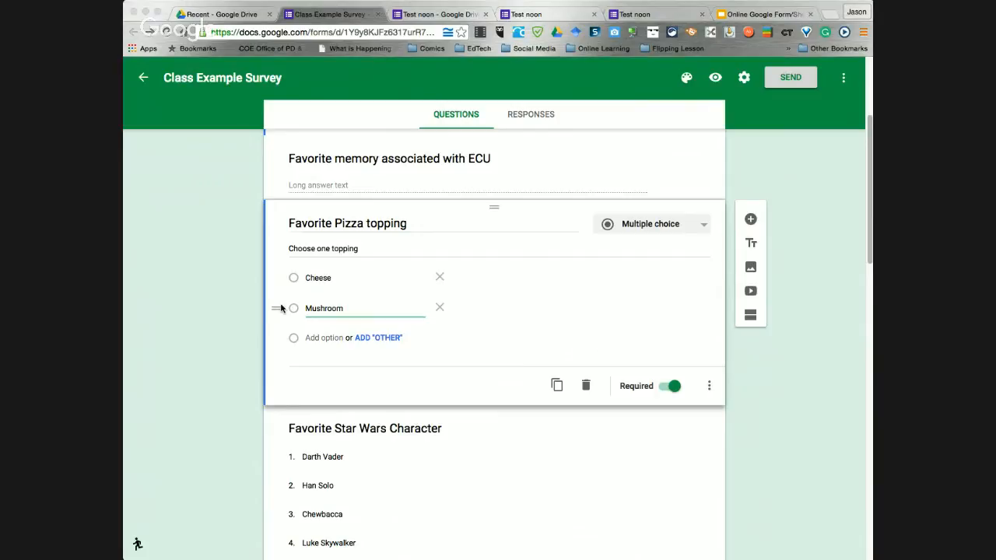
pyautogui.press('super+Tab')
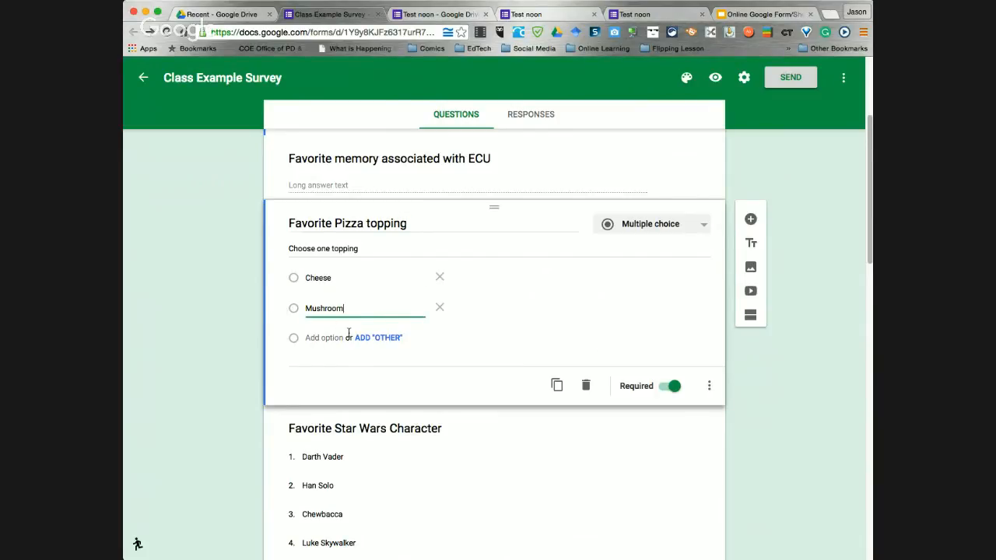
pyautogui.click(322, 338)
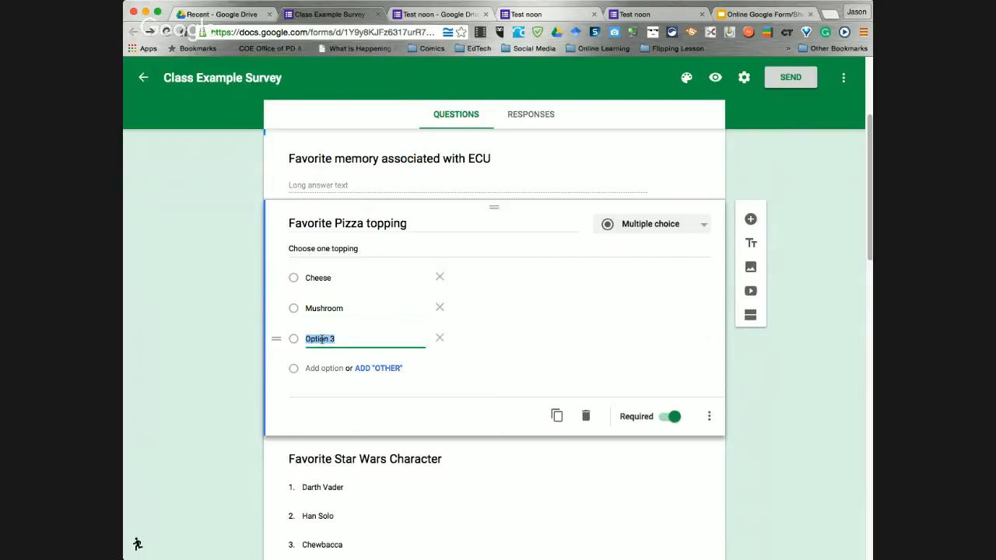
pyautogui.write('Sardines')
pyautogui.click(594, 360)
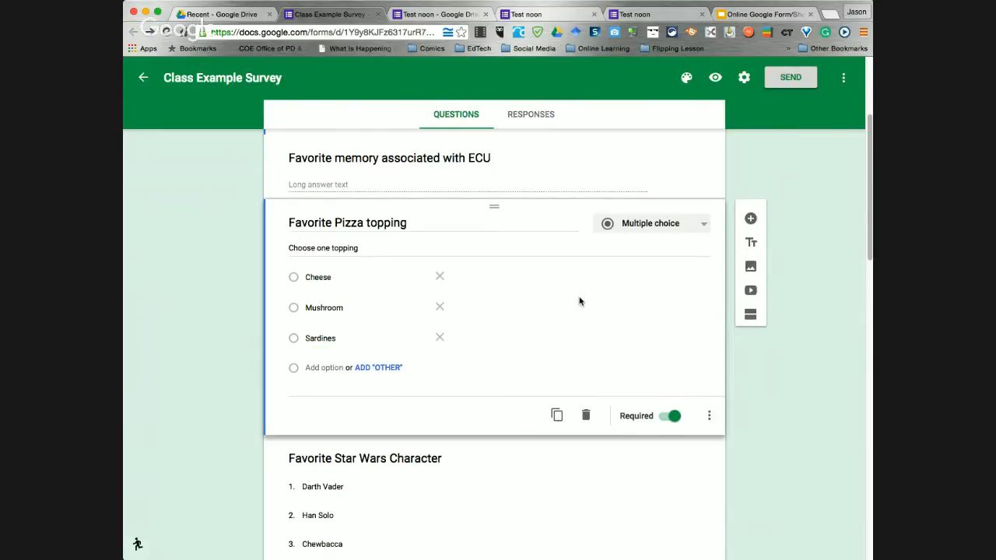
pyautogui.click(534, 117)
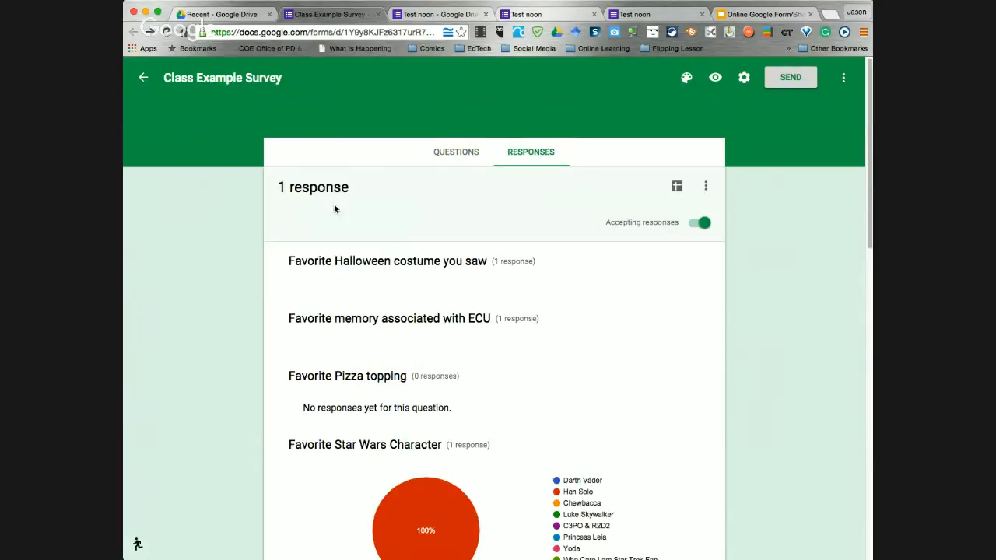
pyautogui.scroll(-5, 487, 308)
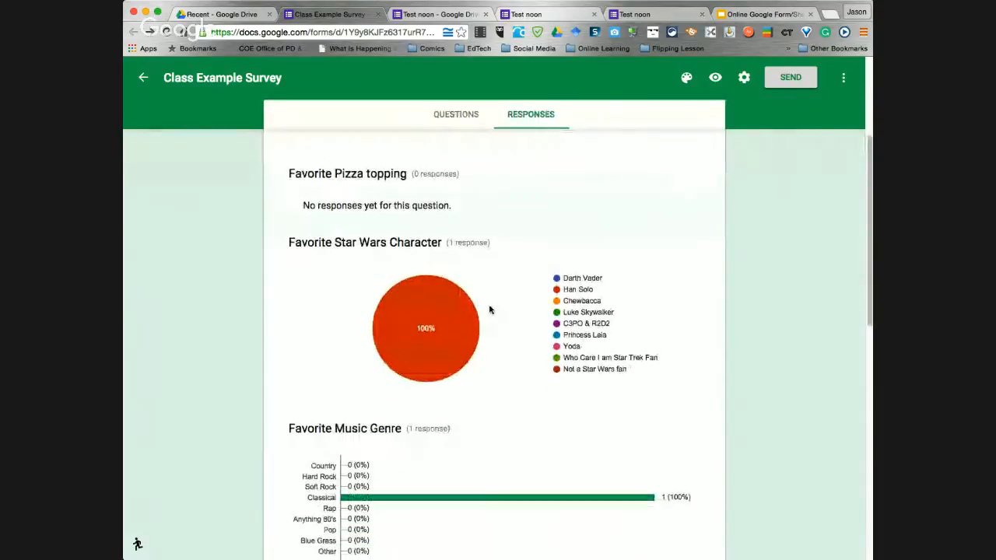
pyautogui.scroll(2, 488, 310)
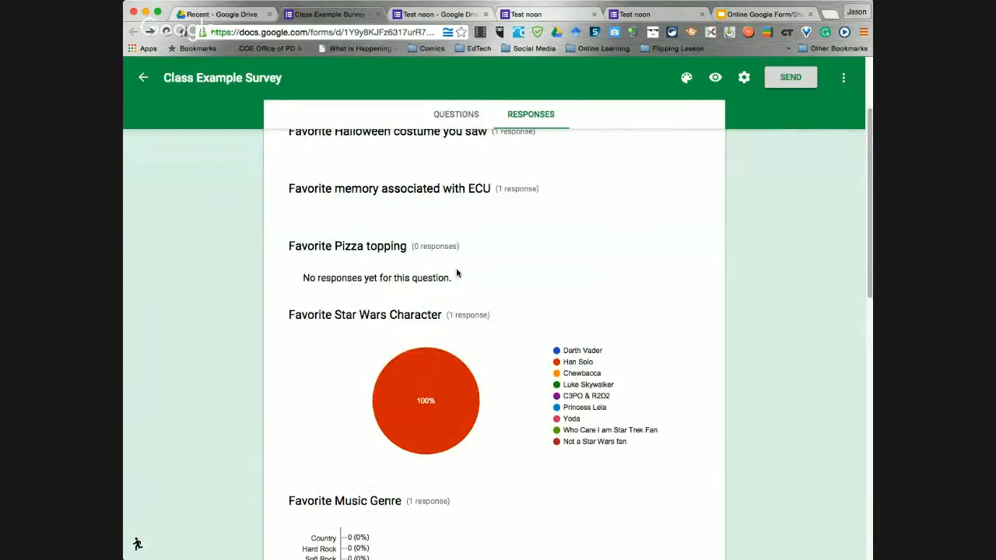
pyautogui.scroll(-1, 520, 311)
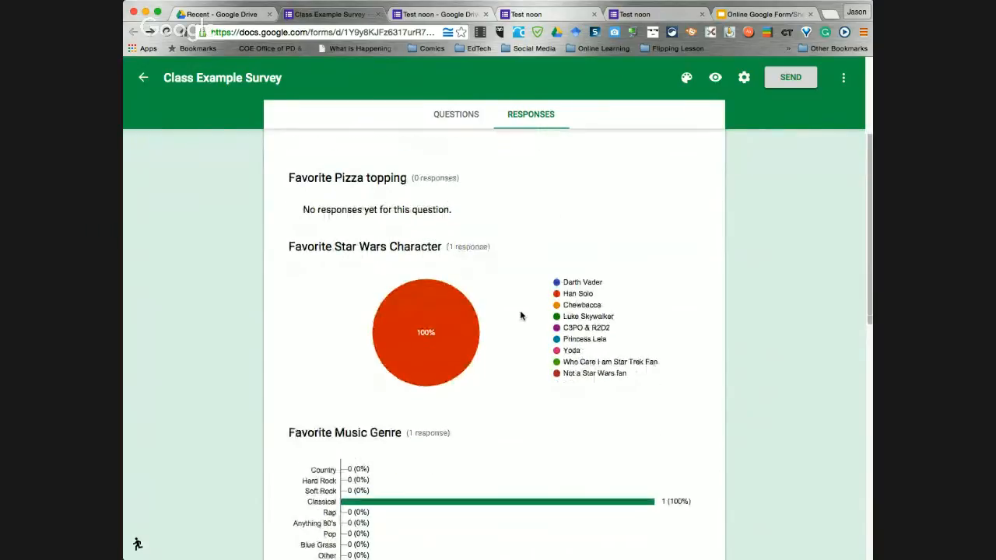
pyautogui.scroll(2, 516, 317)
pyautogui.scroll(2, 517, 319)
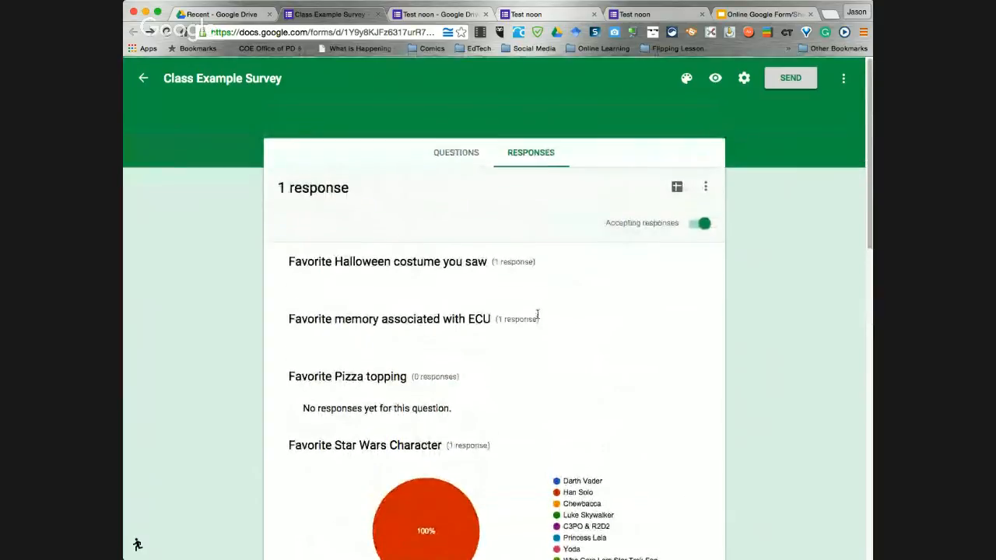
pyautogui.click(456, 152)
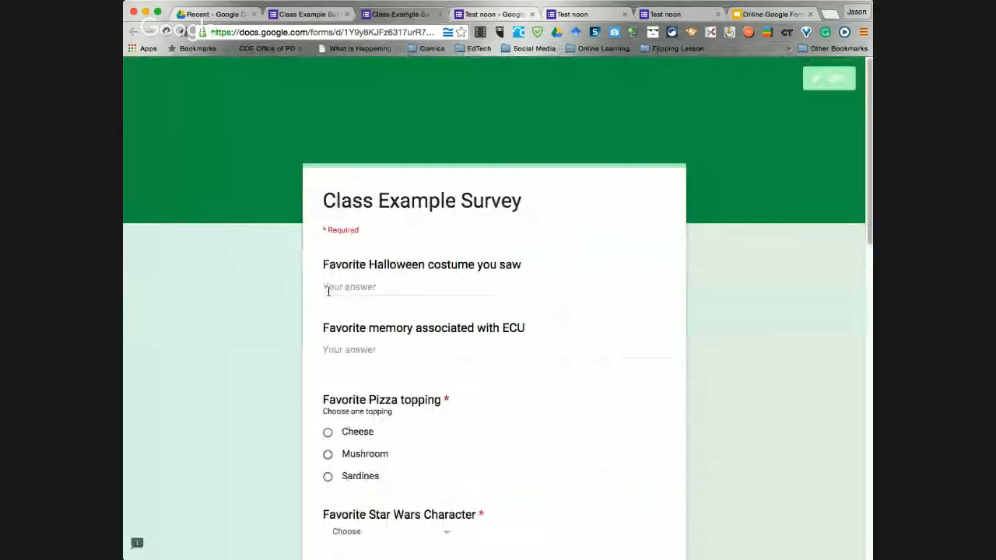
# Answer the Halloween costume question with Darth Vader and type a favorite ECU memory
pyautogui.click(348, 284)
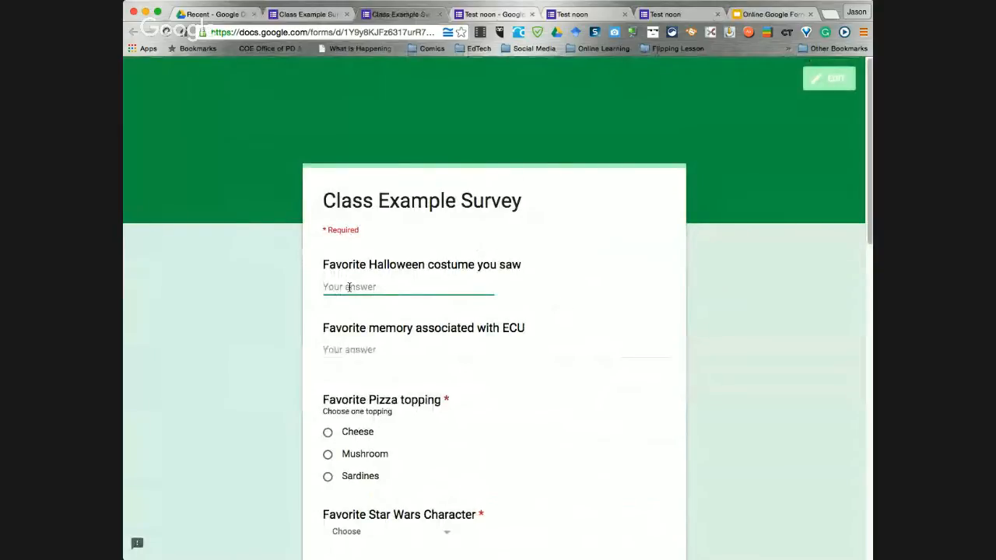
pyautogui.write('Darth Vader')
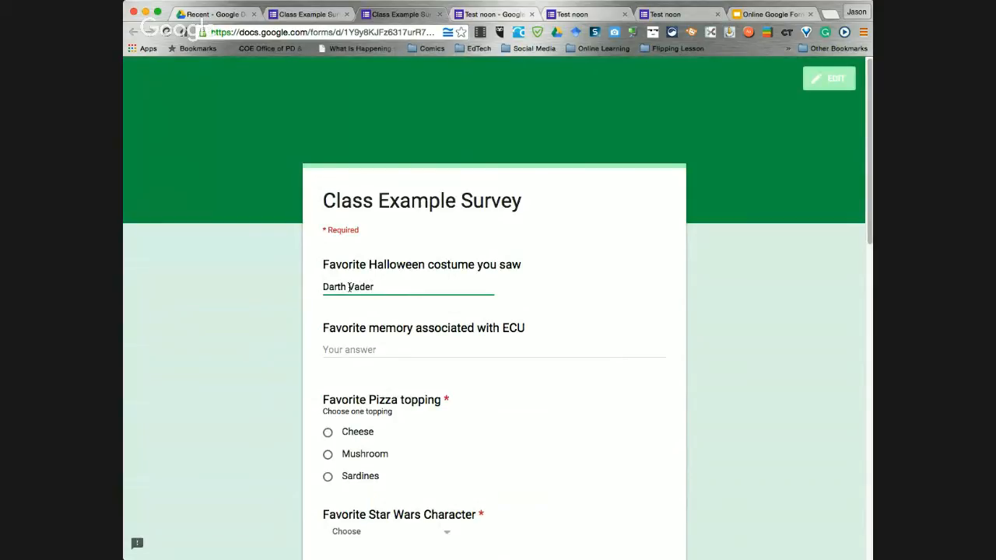
pyautogui.click(351, 349)
pyautogui.write('When I started working here')
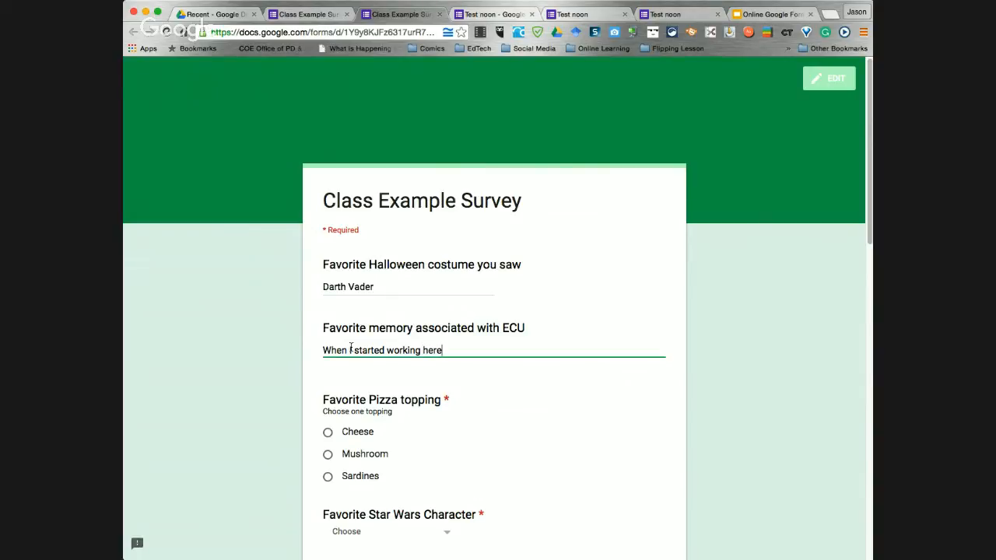
# Choose Mushroom as the pizza topping and Chewbacca as favorite Star Wars character
pyautogui.scroll(-2, 514, 412)
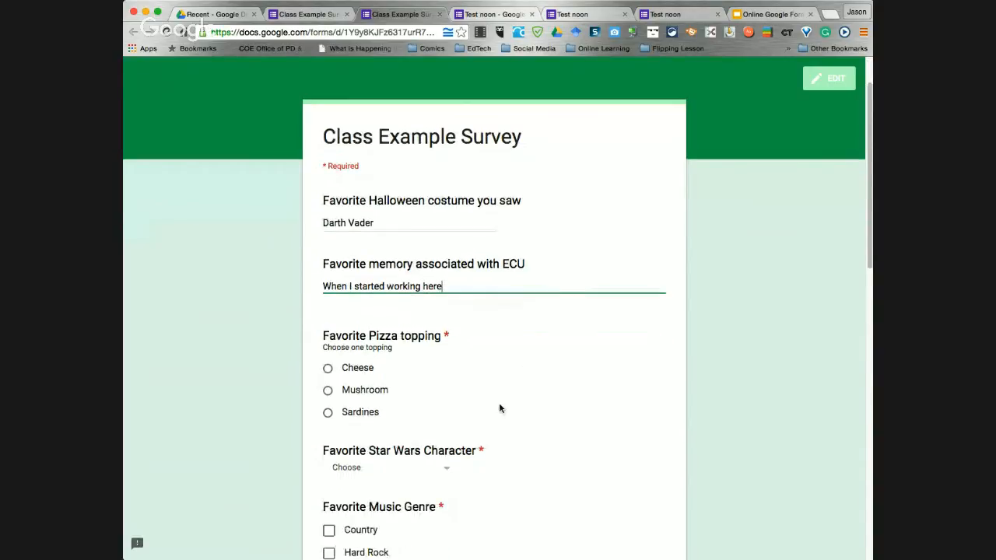
pyautogui.click(326, 392)
pyautogui.scroll(-3, 529, 411)
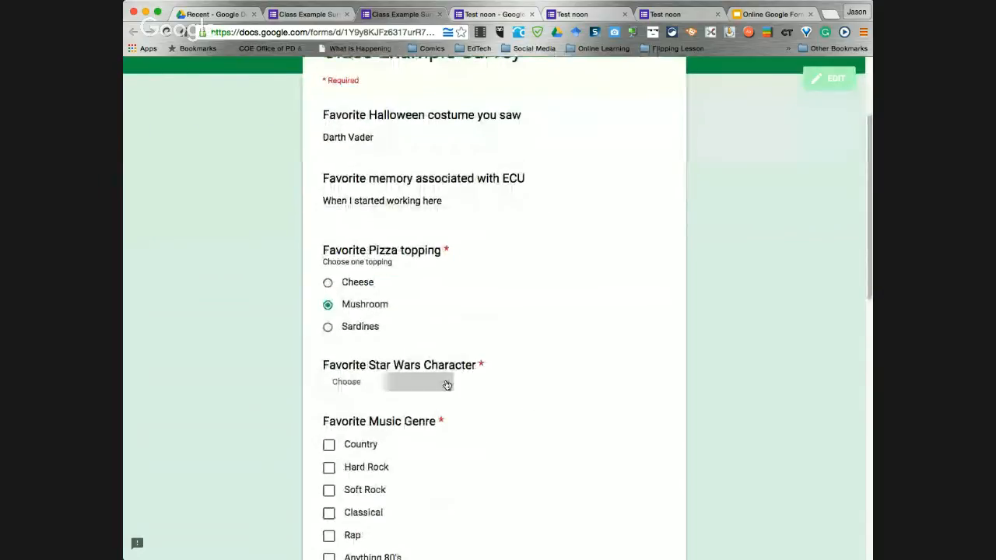
pyautogui.click(446, 385)
pyautogui.scroll(-1, 409, 437)
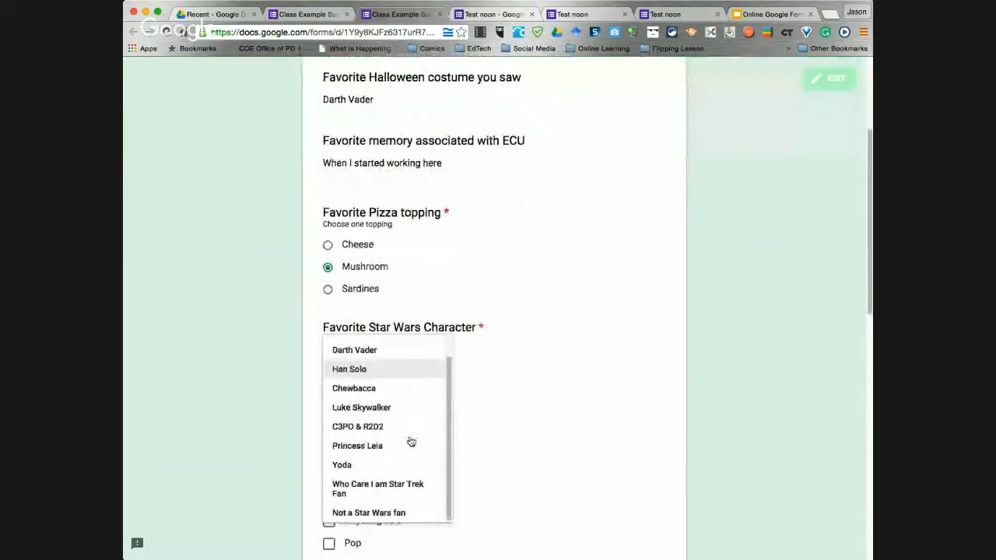
pyautogui.click(382, 389)
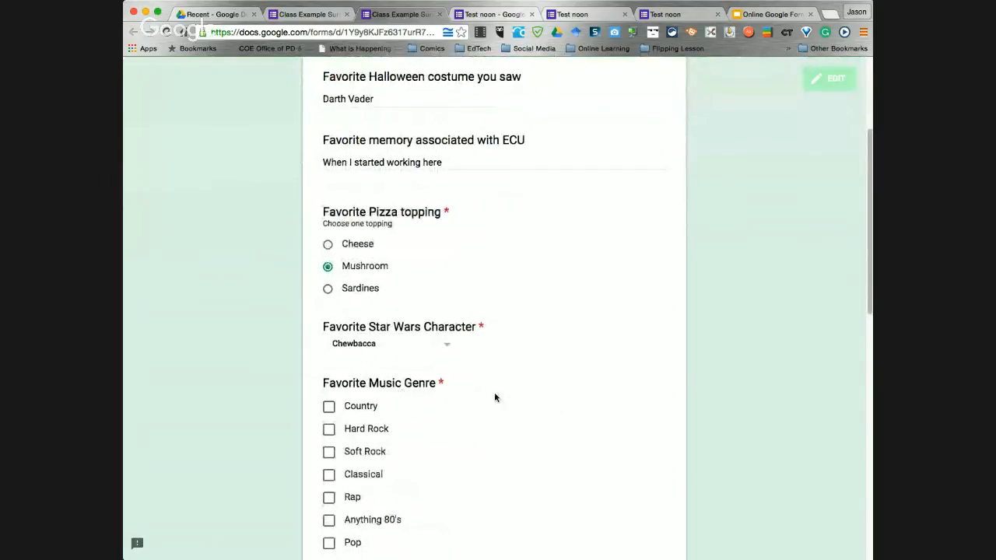
# Tick Country, Anything 80's, and Other with 'Christmas Music' as favorite music genres
pyautogui.scroll(-1, 494, 398)
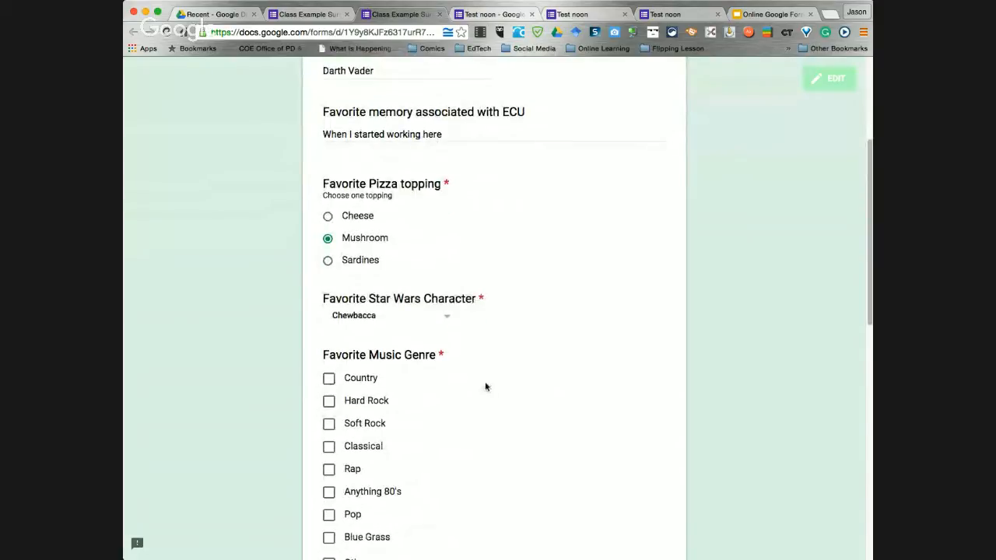
pyautogui.scroll(-2, 485, 387)
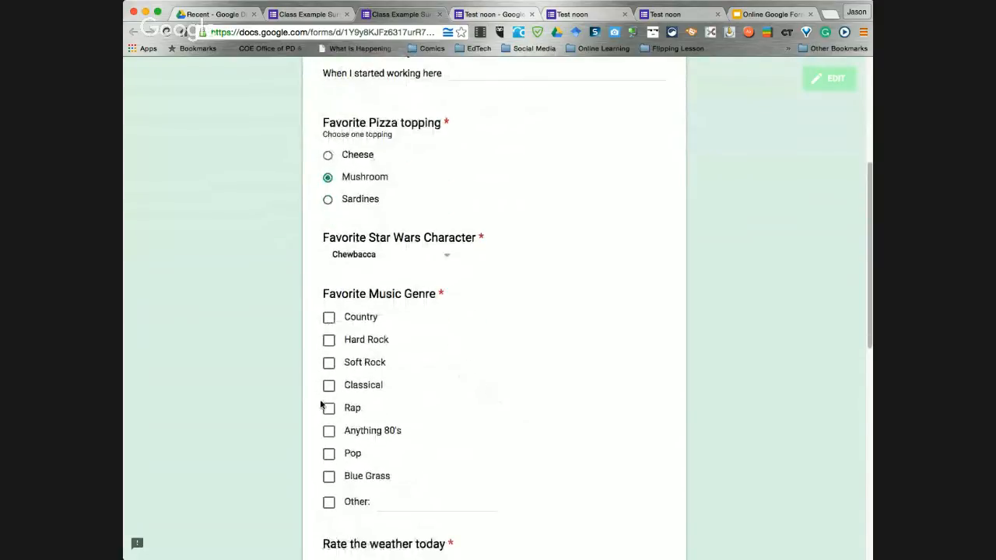
pyautogui.click(328, 319)
pyautogui.click(328, 431)
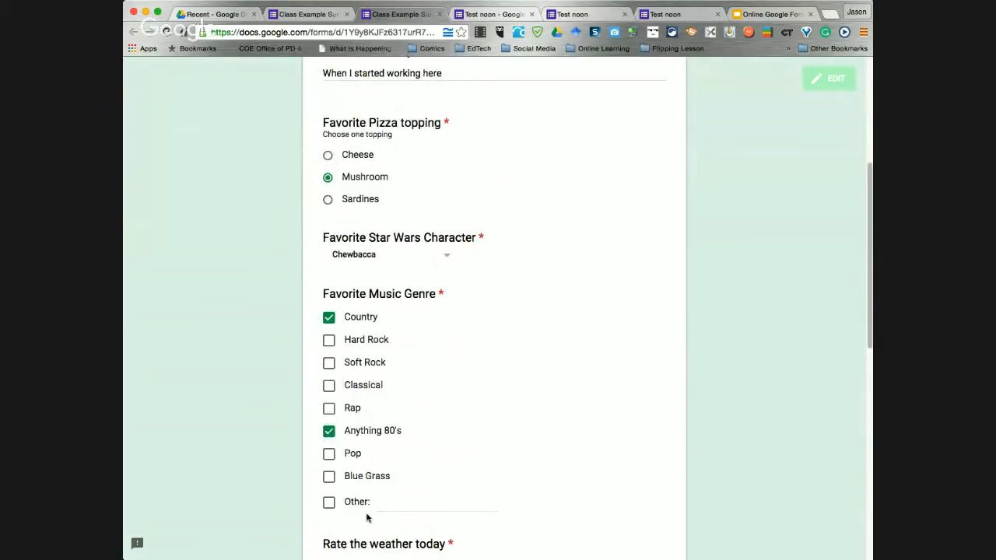
pyautogui.click(328, 502)
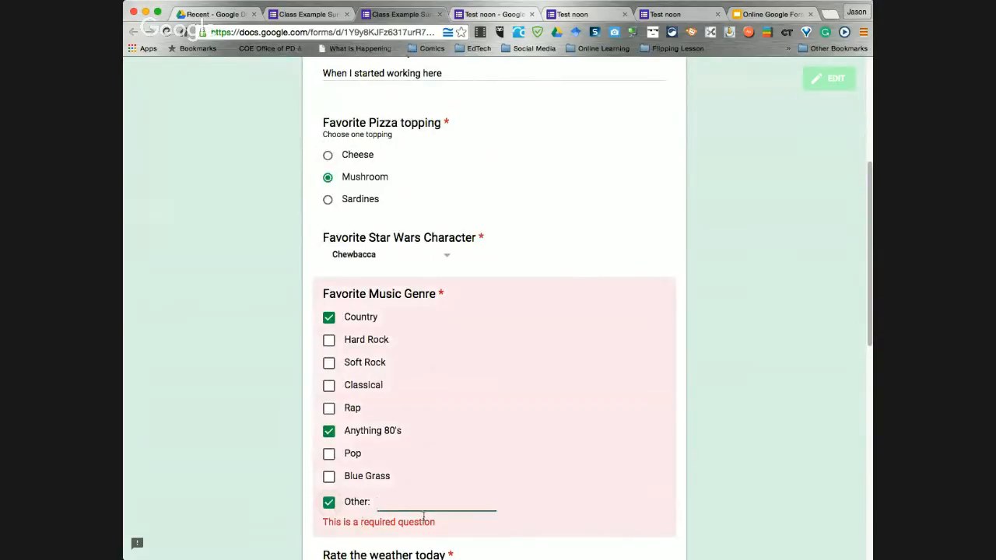
pyautogui.write('Chri')
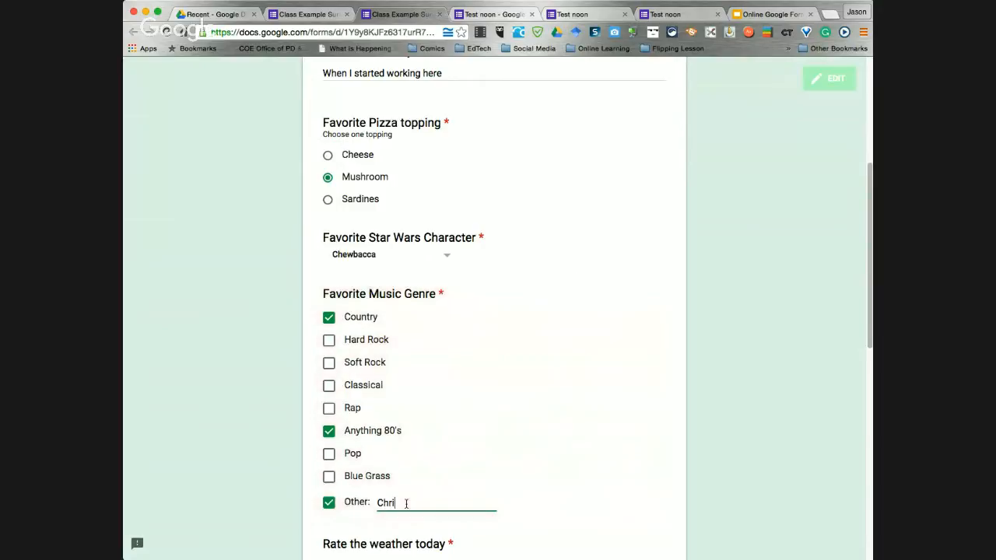
pyautogui.write('stmas Music')
# Rate the weather 5; strongly agree on Jar Jar, agree Breakfast for Dinner, disagree Sharknado
pyautogui.scroll(-3, 535, 481)
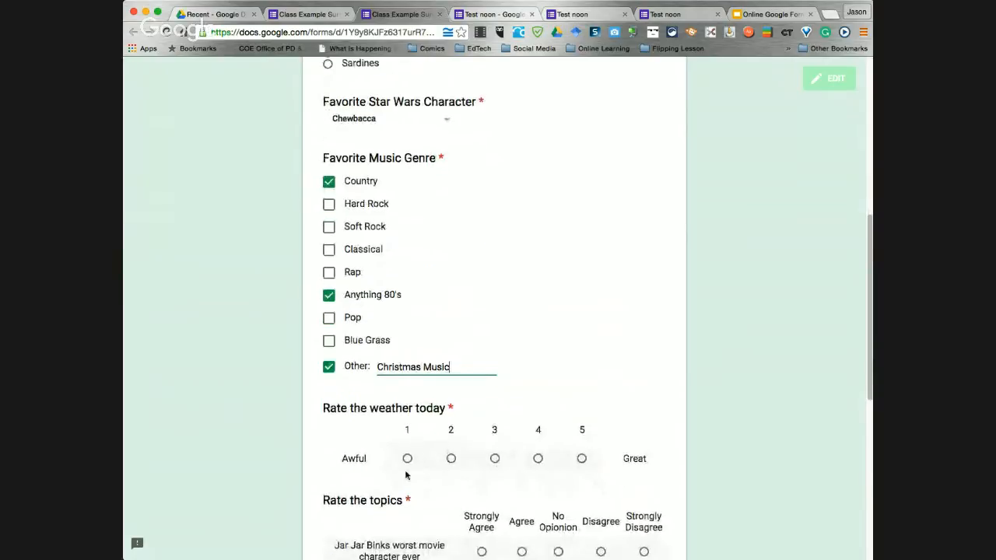
pyautogui.click(577, 460)
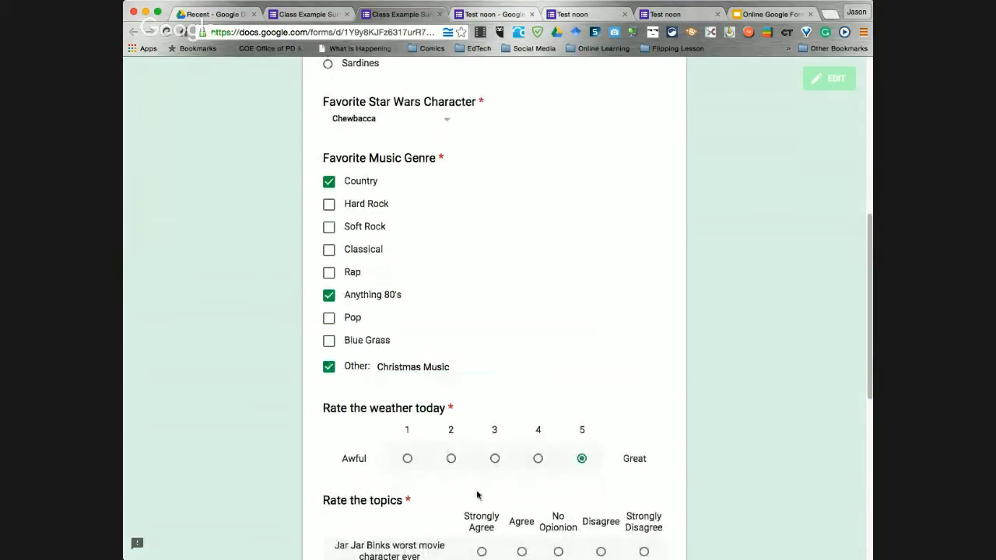
pyautogui.scroll(-4, 293, 510)
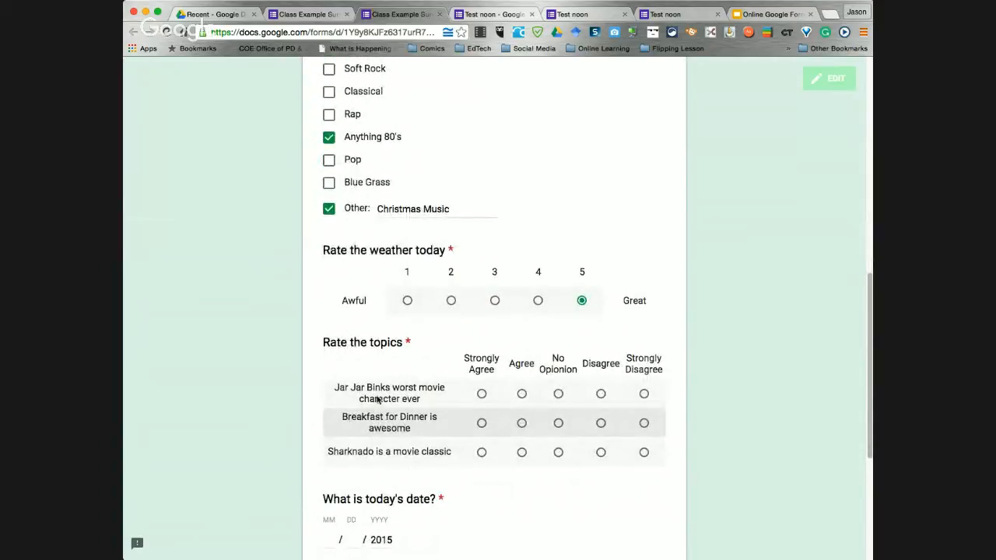
pyautogui.click(480, 395)
pyautogui.click(522, 423)
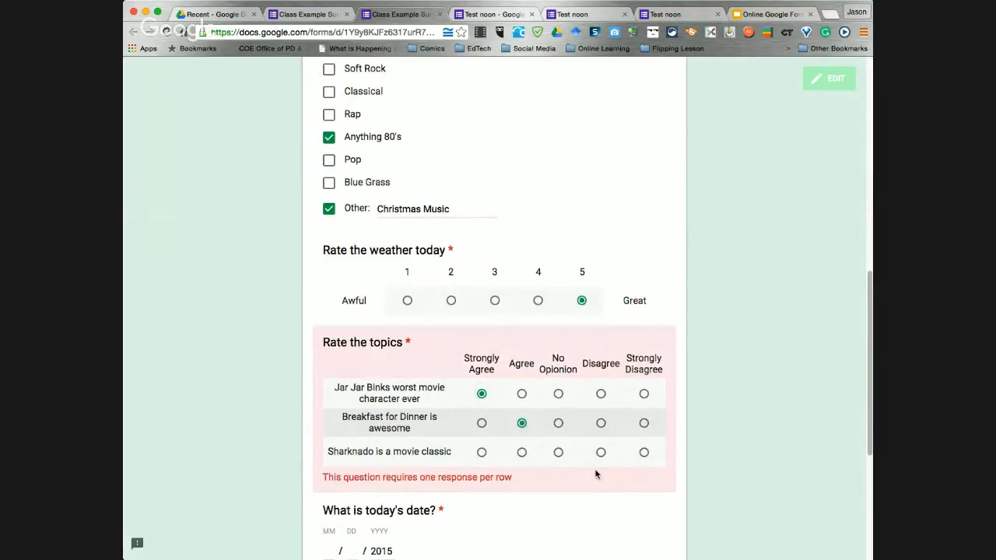
pyautogui.click(601, 452)
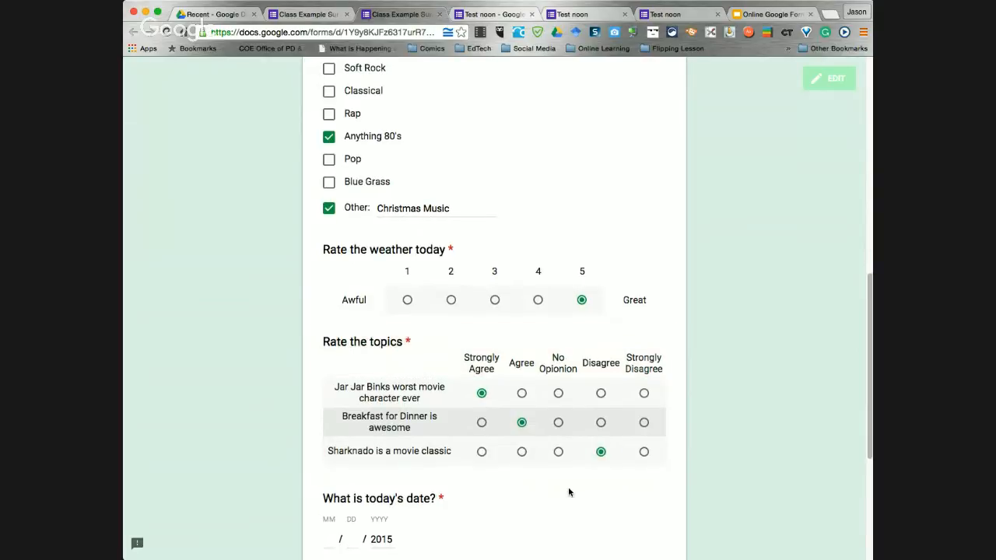
# Enter the date 11/10 and the time 12 PM
pyautogui.scroll(-3, 568, 487)
pyautogui.click(327, 437)
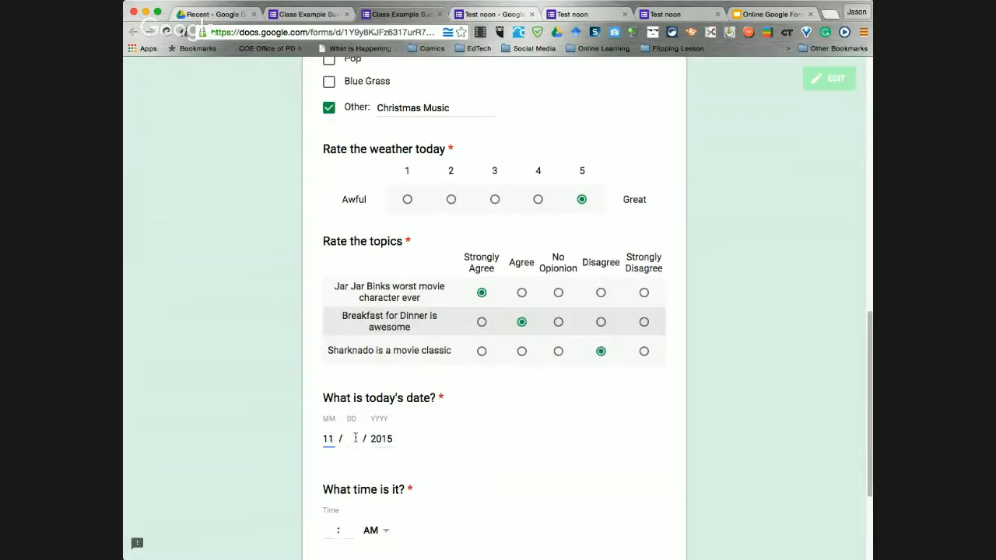
pyautogui.write('11 / 10')
pyautogui.scroll(-3, 485, 481)
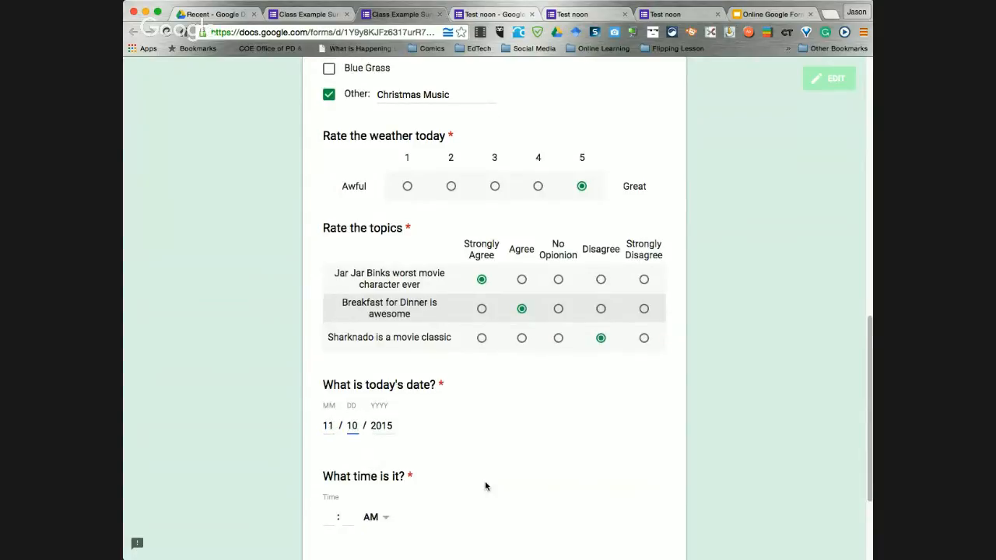
pyautogui.click(323, 463)
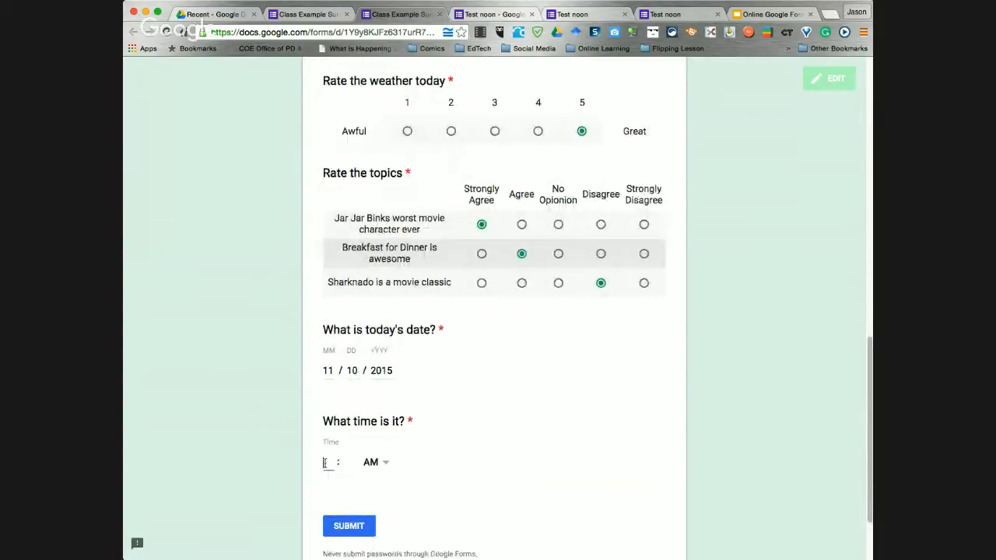
pyautogui.write('12')
pyautogui.click(349, 462)
pyautogui.click(379, 469)
pyautogui.click(375, 483)
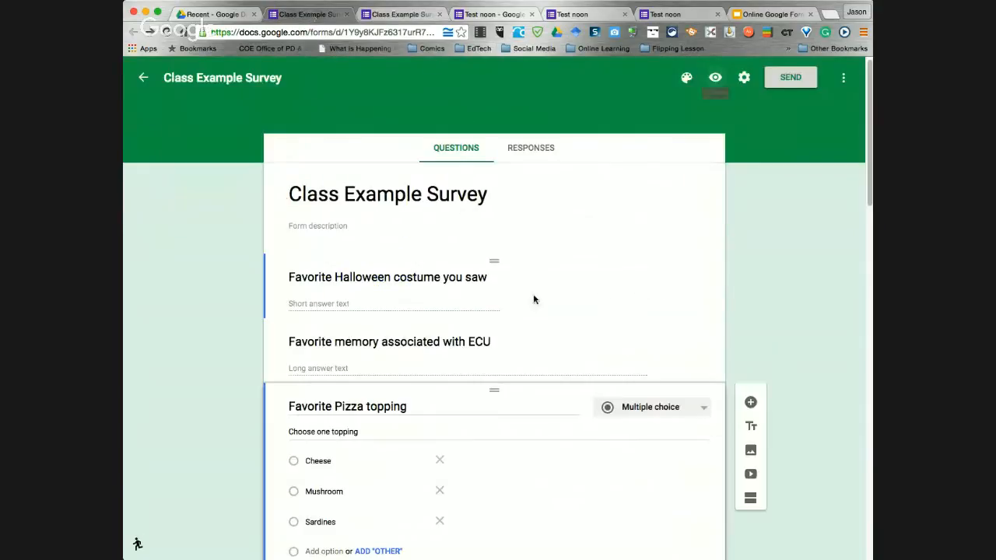
pyautogui.click(311, 14)
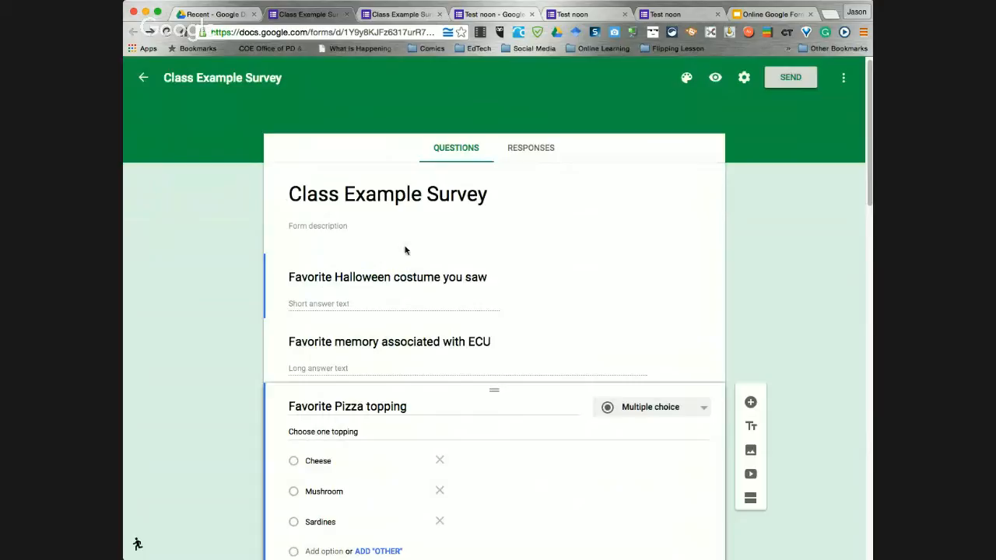
pyautogui.click(537, 154)
pyautogui.scroll(-1, 275, 168)
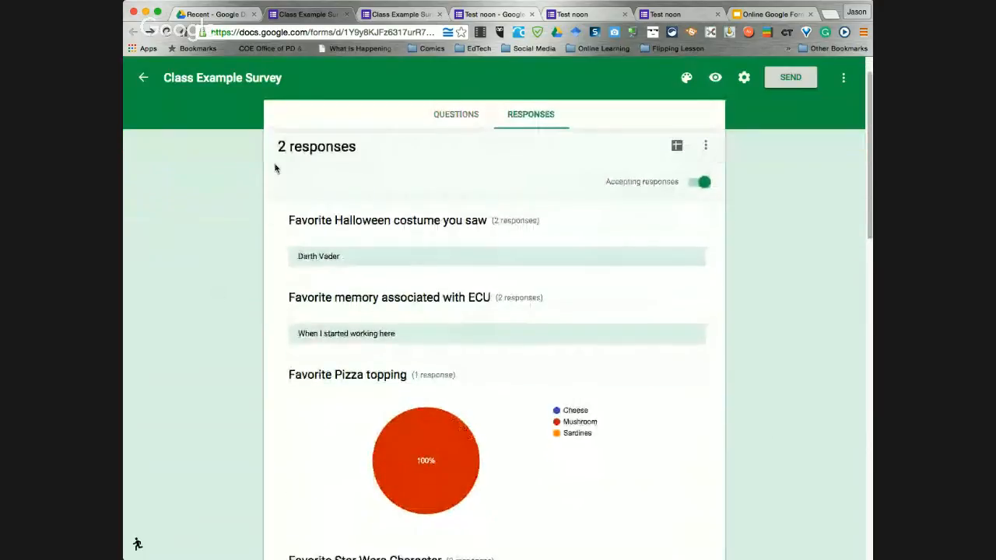
pyautogui.scroll(-1, 356, 319)
pyautogui.scroll(1, 349, 319)
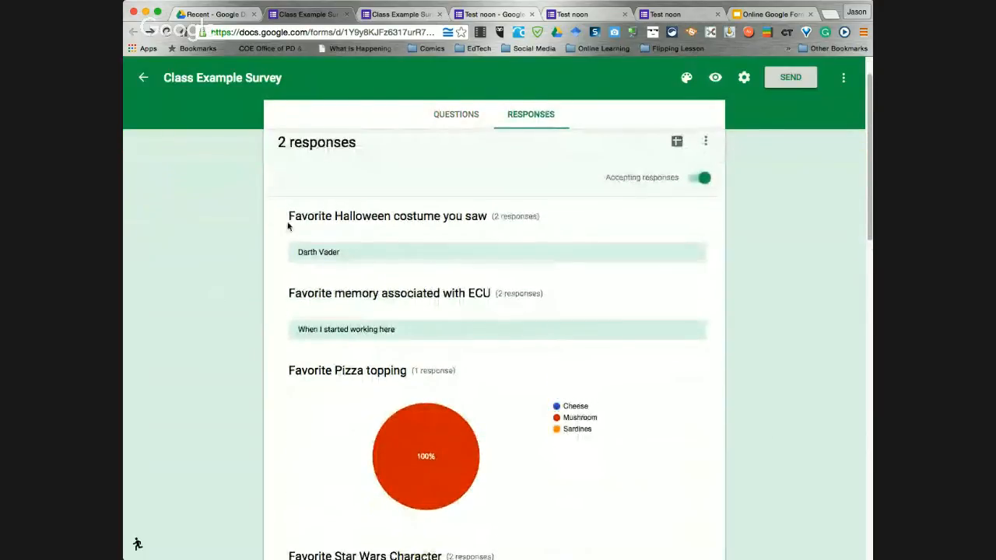
pyautogui.scroll(-1, 291, 358)
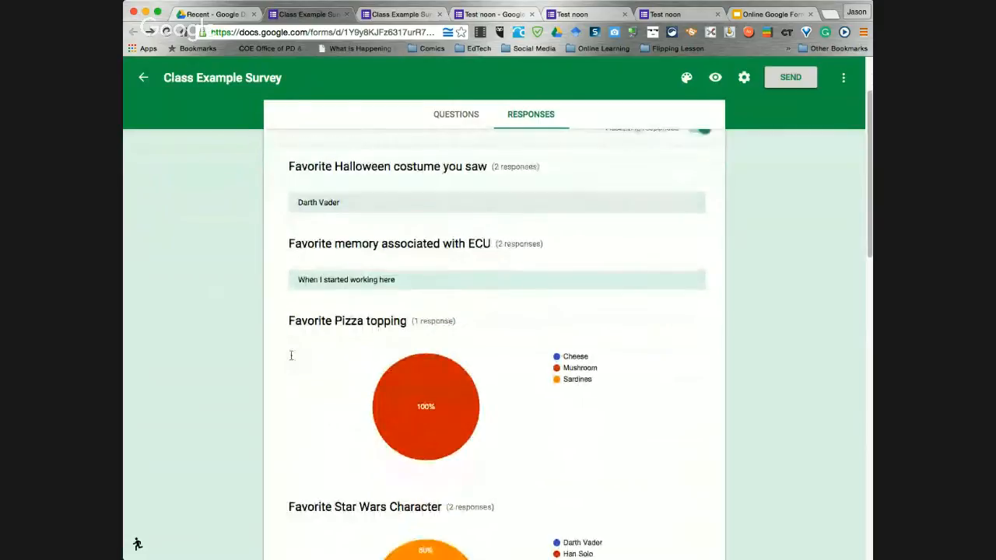
pyautogui.scroll(-1, 339, 336)
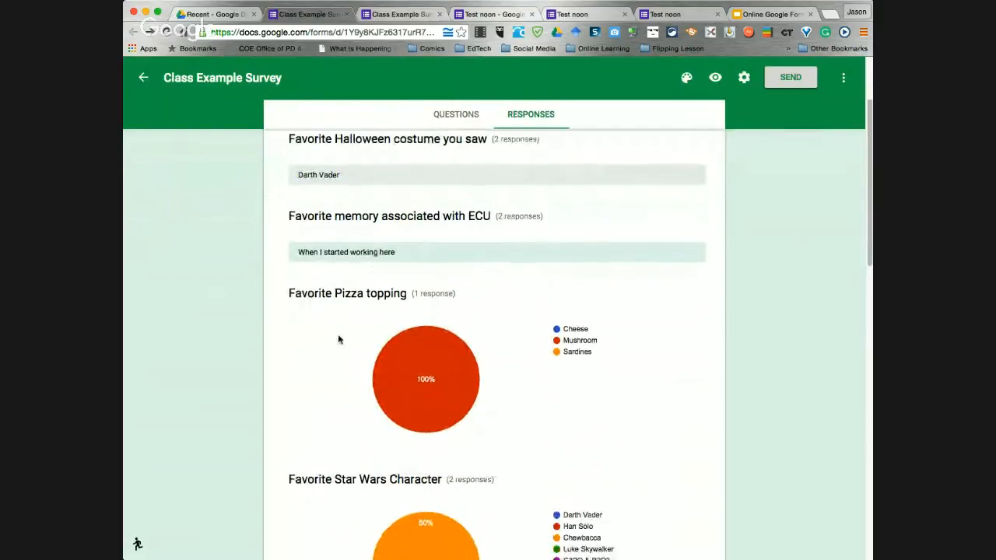
pyautogui.scroll(-1, 337, 339)
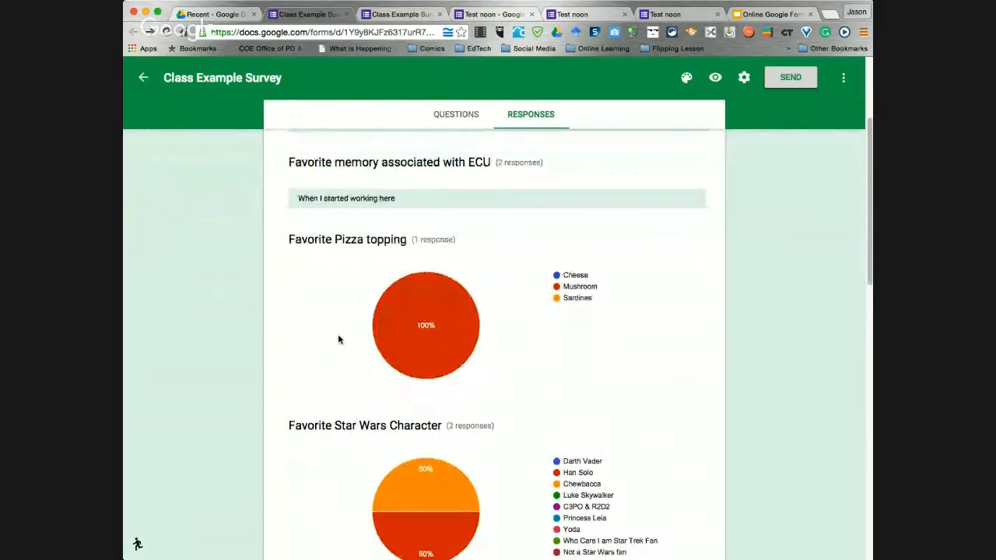
pyautogui.scroll(-1, 338, 337)
pyautogui.moveTo(422, 292)
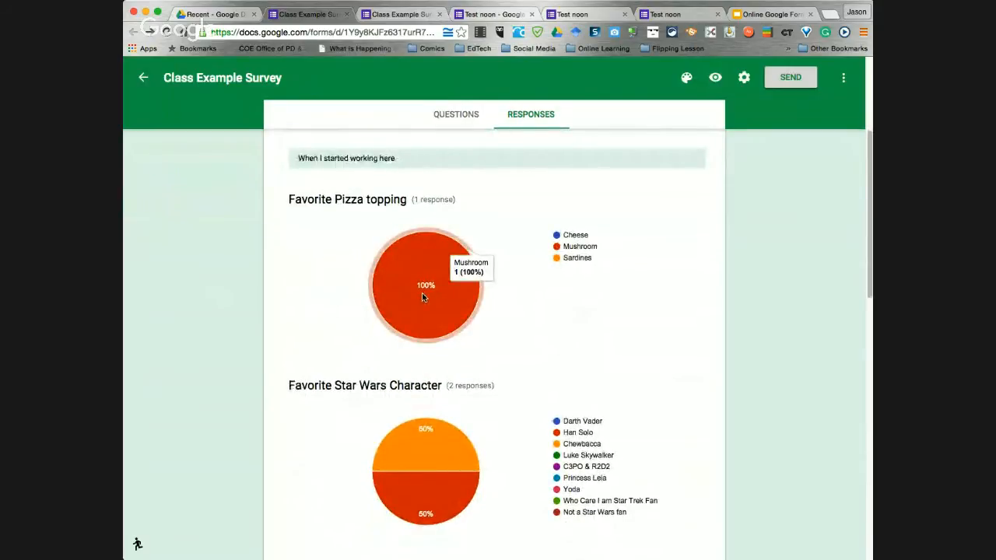
pyautogui.scroll(-3, 291, 322)
pyautogui.moveTo(439, 378)
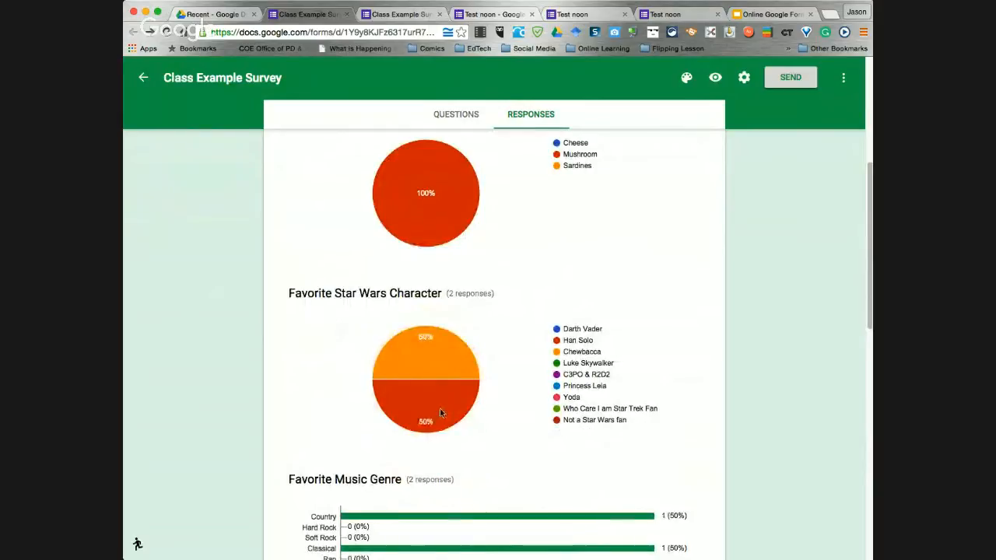
pyautogui.scroll(-7, 279, 367)
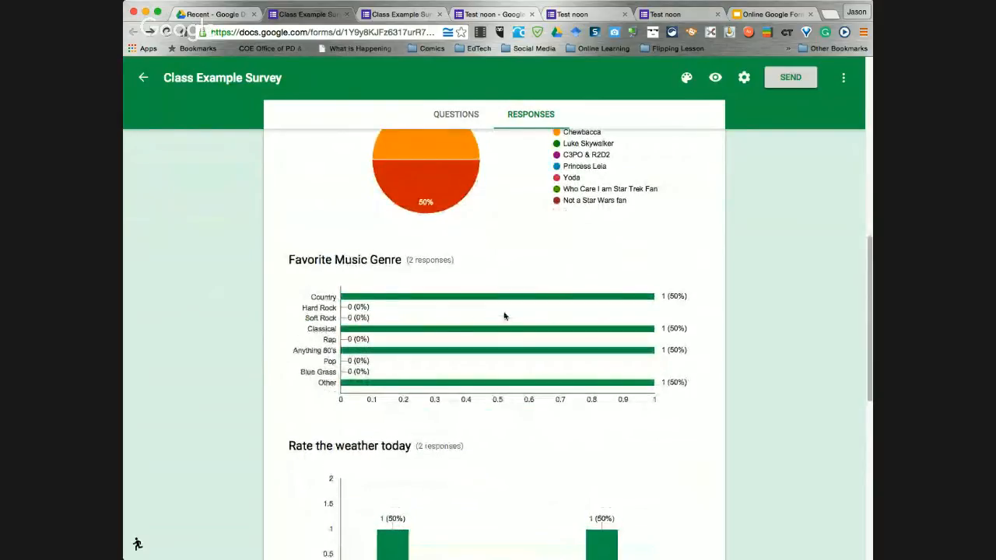
pyautogui.scroll(-6, 280, 339)
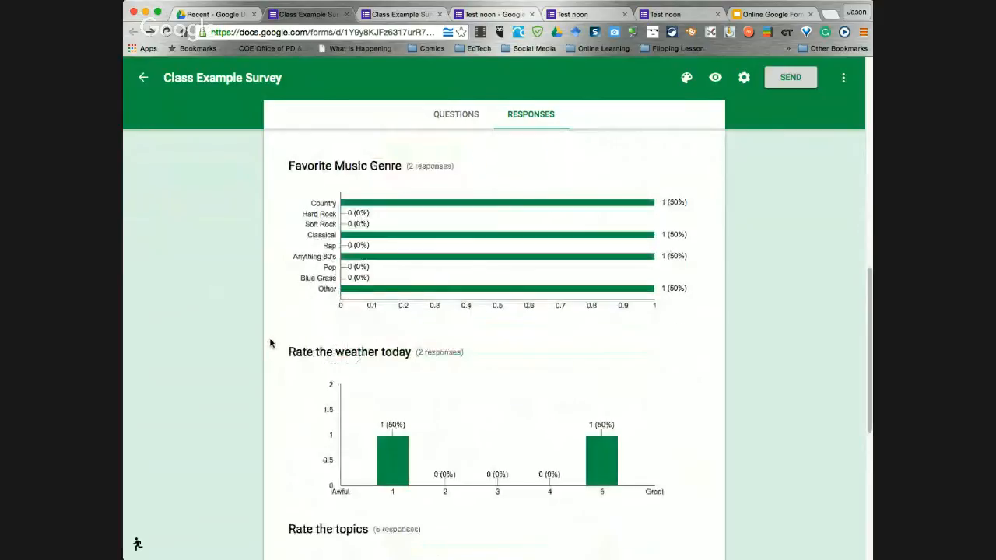
pyautogui.moveTo(383, 372)
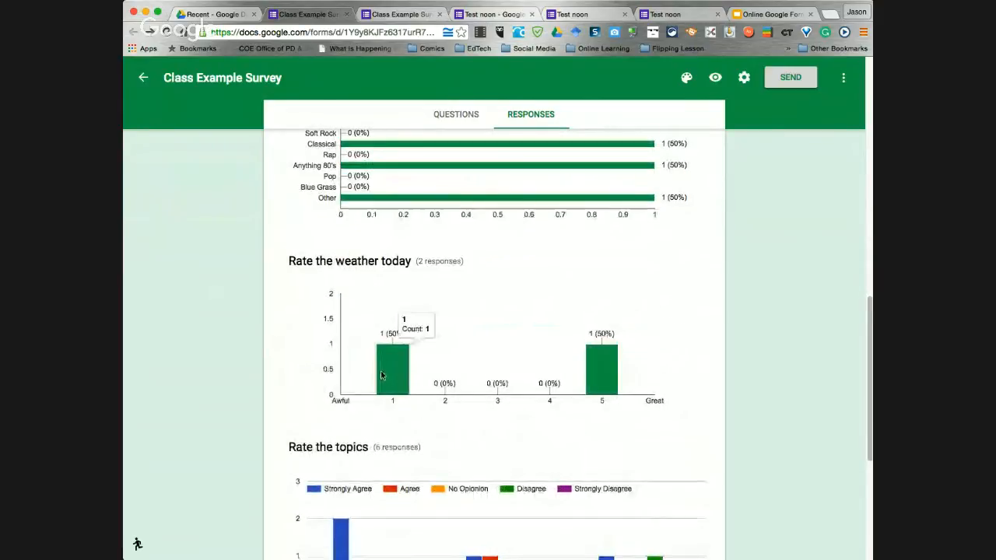
pyautogui.moveTo(604, 372)
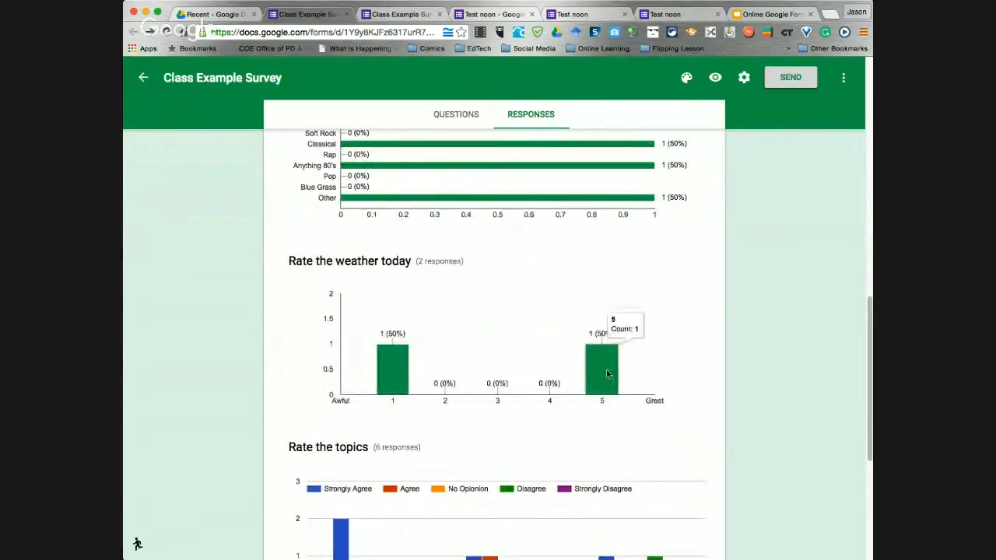
pyautogui.scroll(-5, 471, 373)
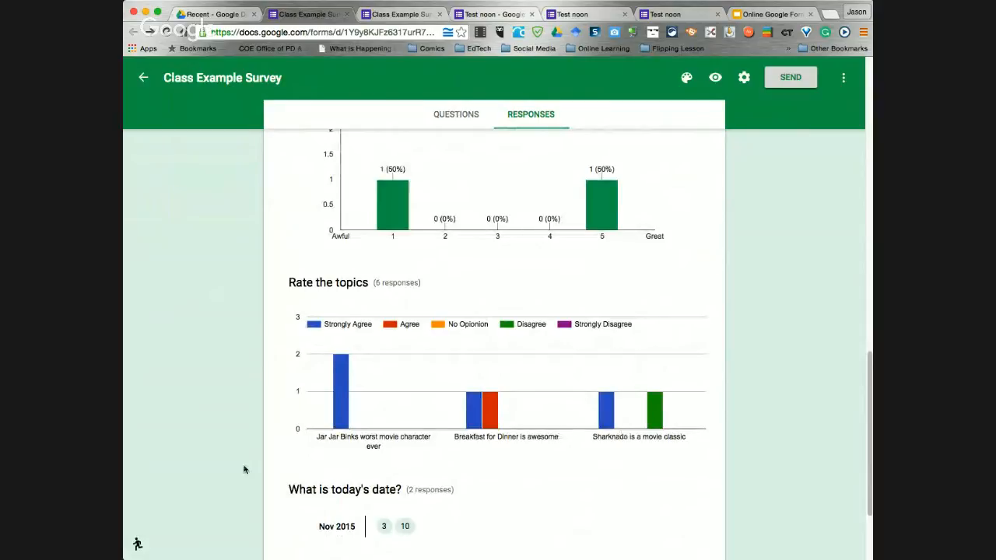
pyautogui.scroll(-4, 295, 478)
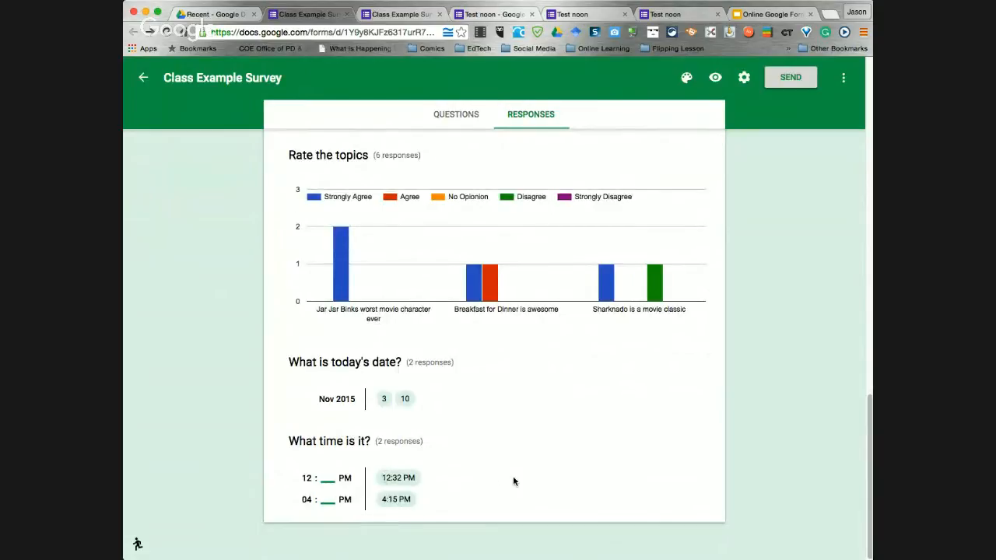
pyautogui.scroll(15, 505, 481)
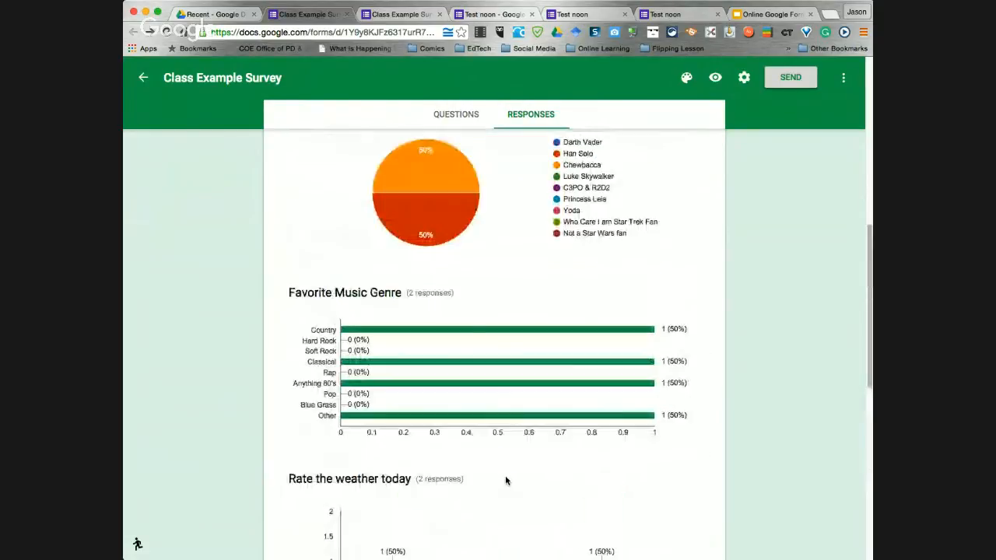
pyautogui.scroll(8, 505, 480)
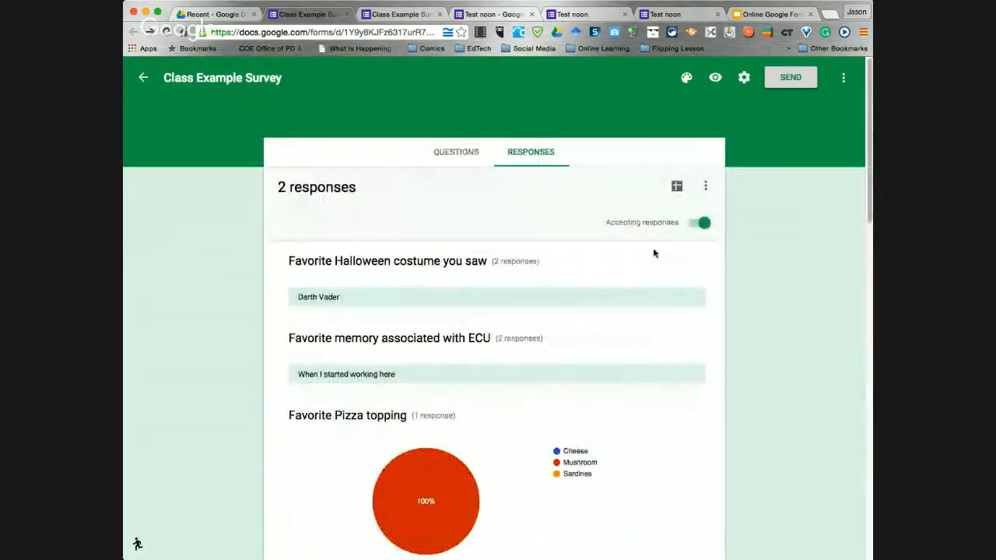
# Step the Slides deck through slides 15 and 18 to slide 19, 'Creating a Spreadsheet', then switch tabs
pyautogui.click(748, 16)
pyautogui.click(191, 467)
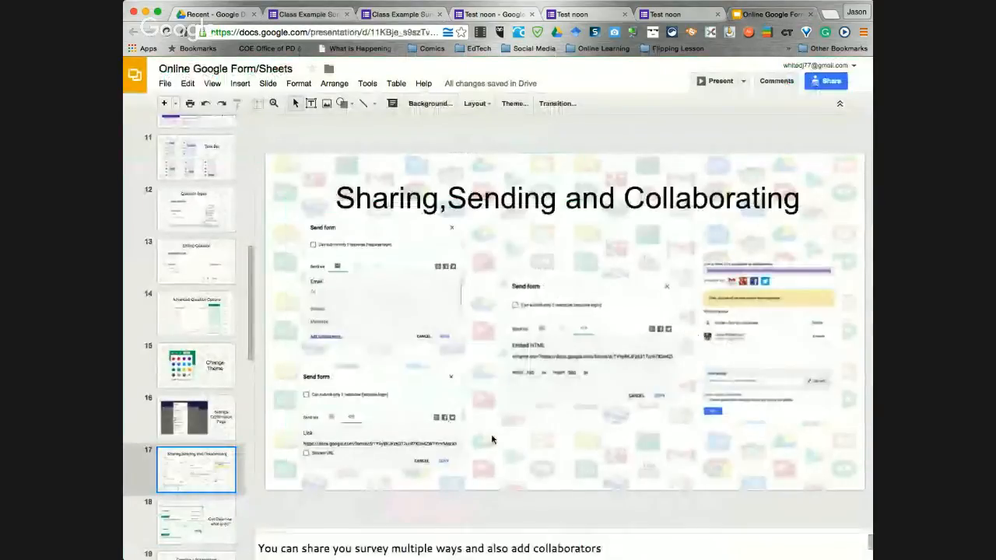
pyautogui.click(182, 375)
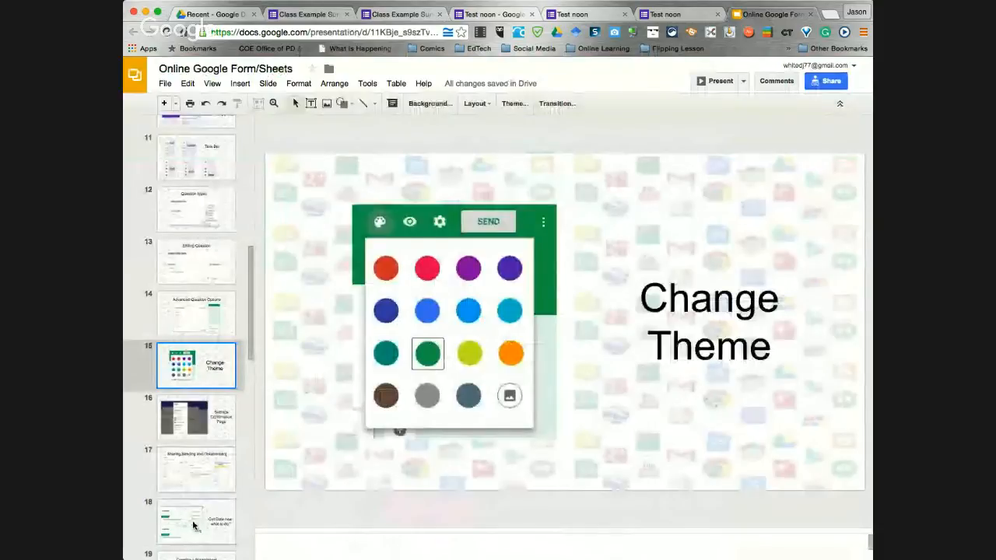
pyautogui.click(194, 523)
pyautogui.scroll(-3, 197, 509)
pyautogui.scroll(-1, 198, 511)
pyautogui.click(199, 393)
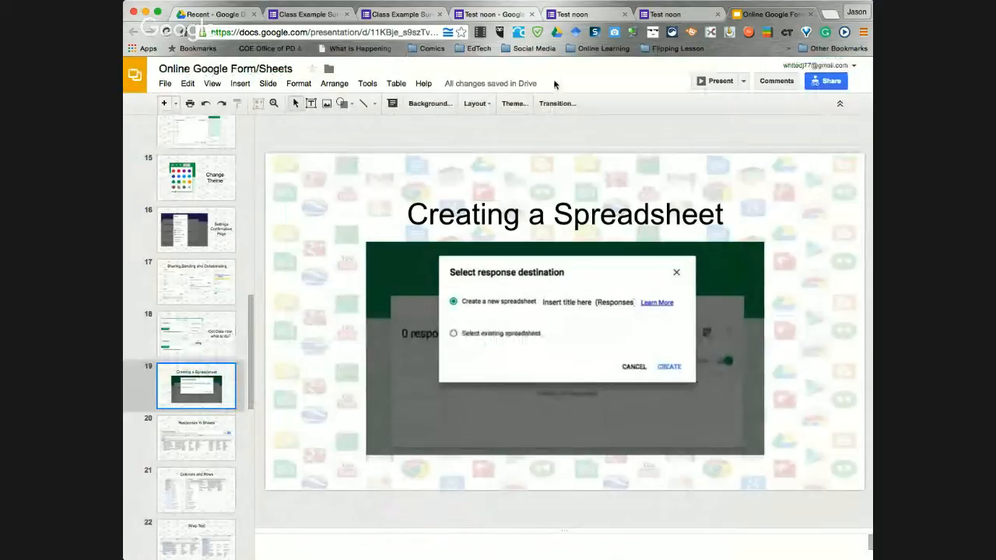
pyautogui.click(400, 15)
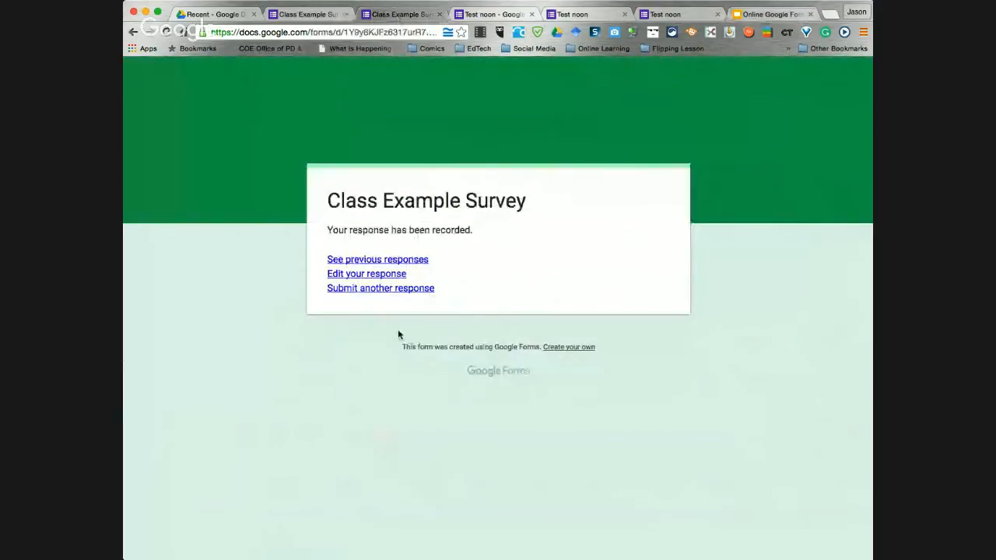
# Close the duplicate tab and download the survey responses as 'Class Example Survey .csv'
pyautogui.click(439, 14)
pyautogui.click(315, 16)
pyautogui.scroll(-5, 530, 436)
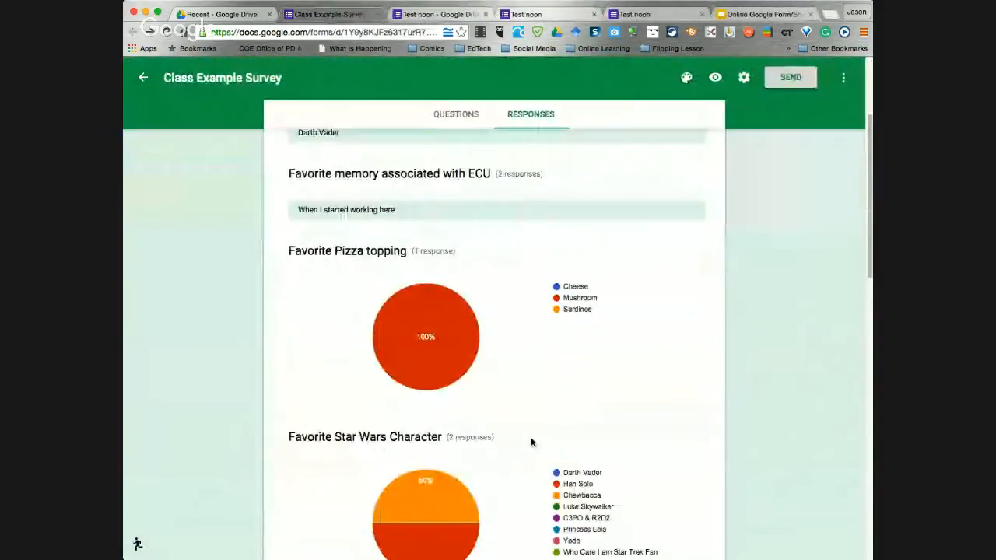
pyautogui.scroll(-10, 426, 327)
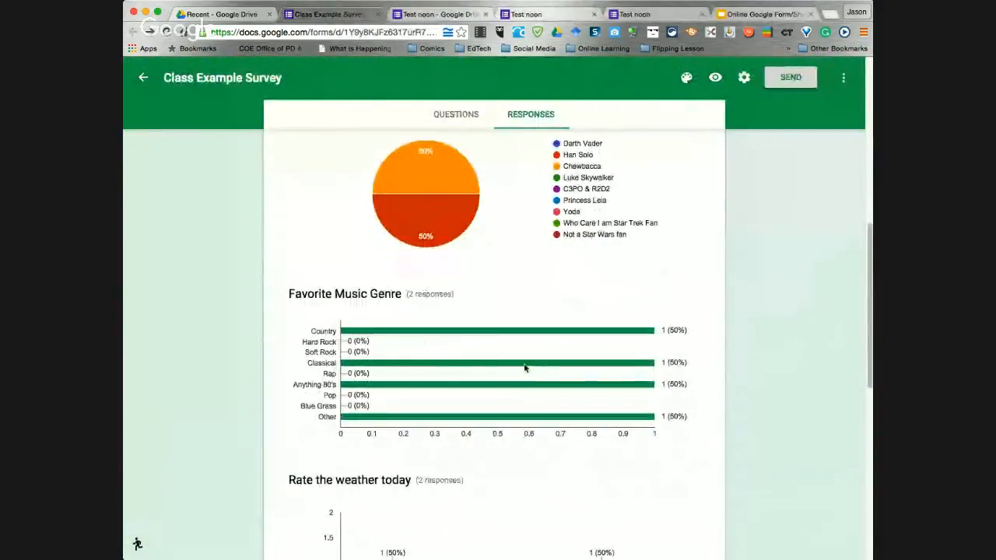
pyautogui.scroll(-3, 447, 338)
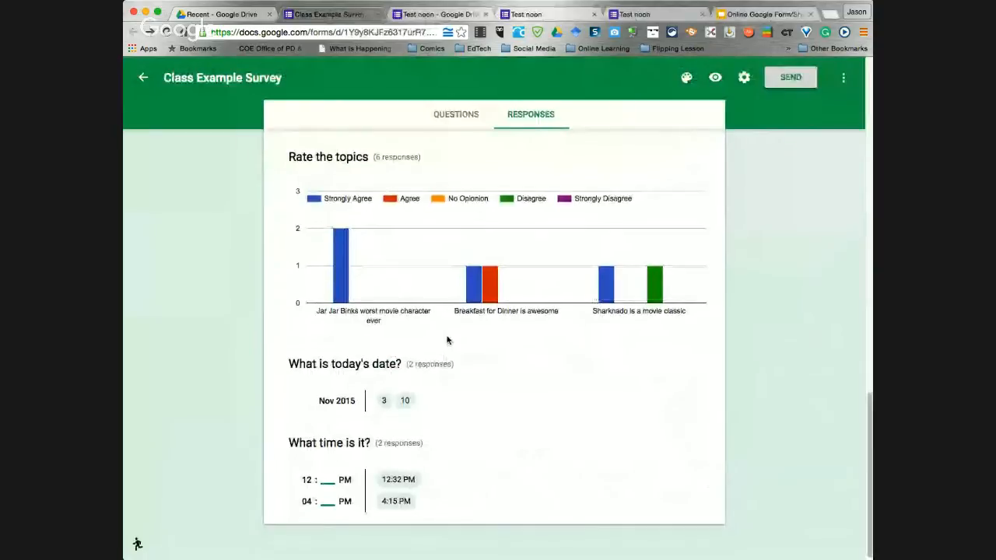
pyautogui.scroll(8, 446, 338)
pyautogui.scroll(5, 446, 341)
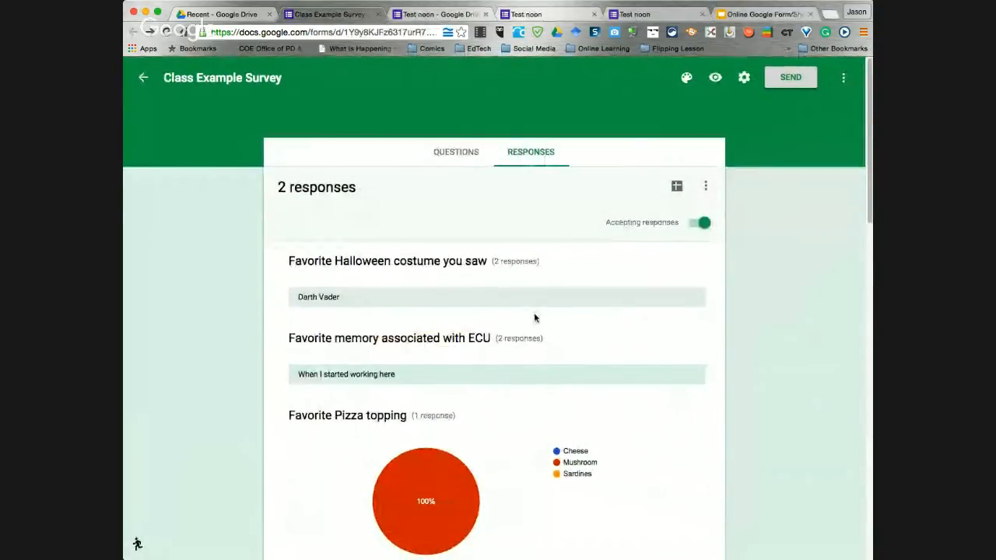
pyautogui.click(705, 189)
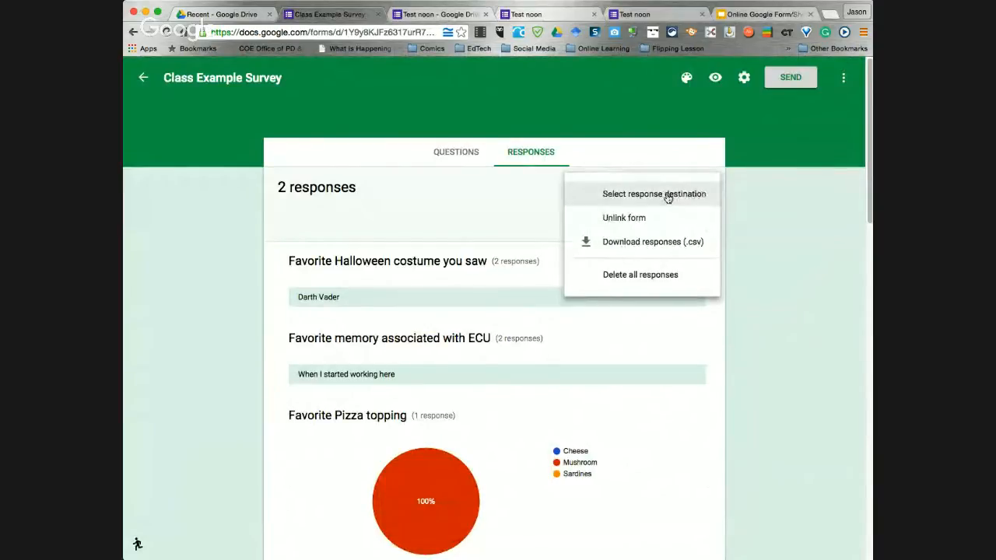
pyautogui.click(636, 242)
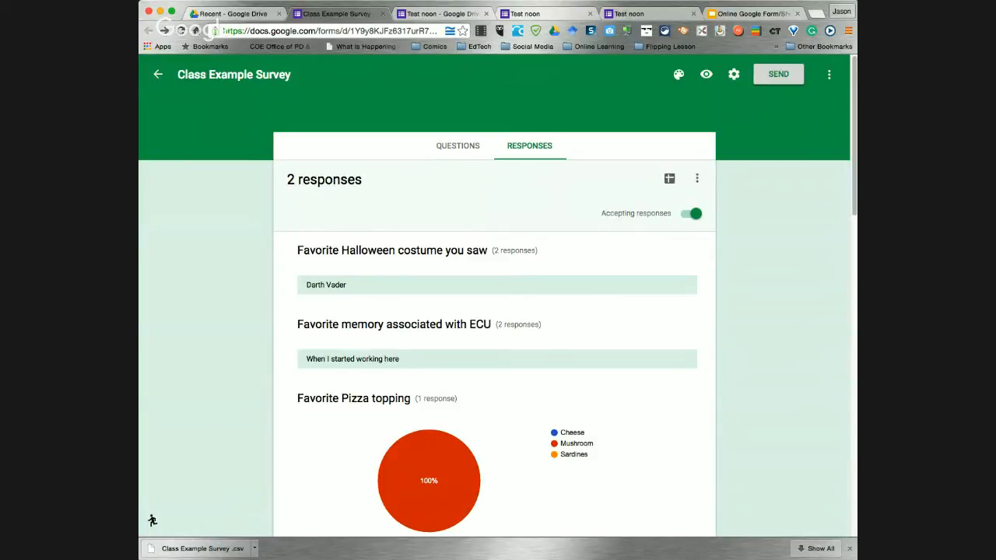
# Create a new response spreadsheet named 'Class Example Survey noon (Responses)'
pyautogui.click(697, 179)
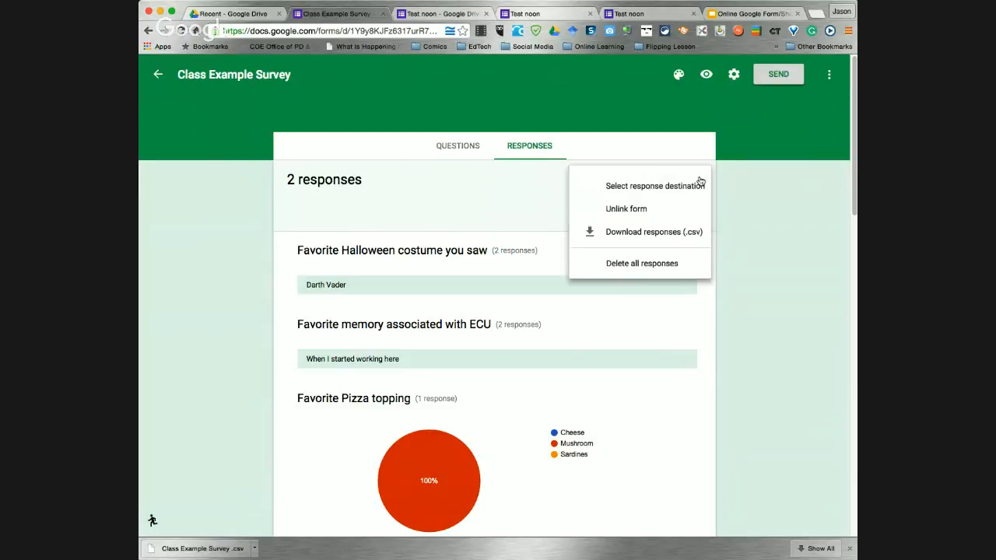
pyautogui.click(629, 187)
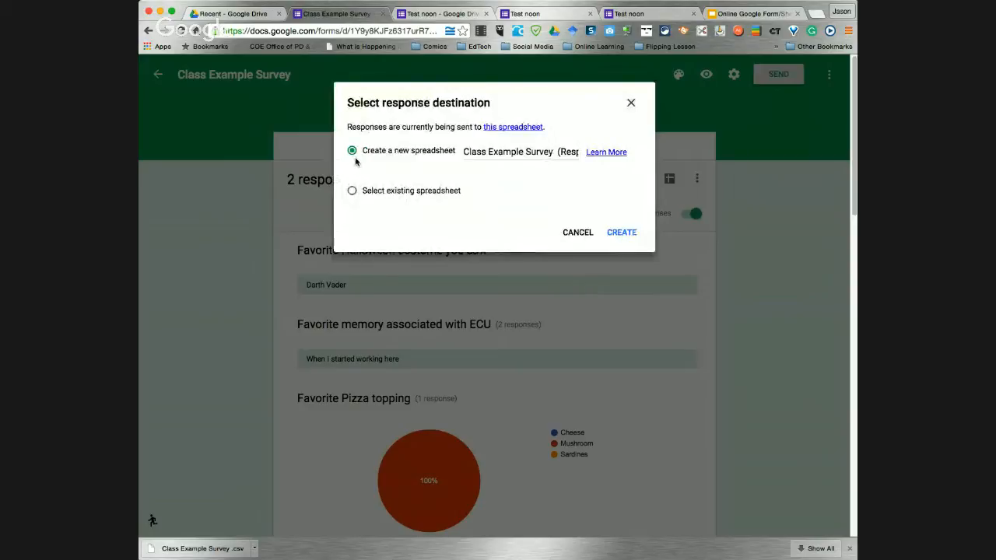
pyautogui.click(557, 151)
pyautogui.moveTo(557, 151); pyautogui.dragTo(593, 155)
pyautogui.click(523, 152)
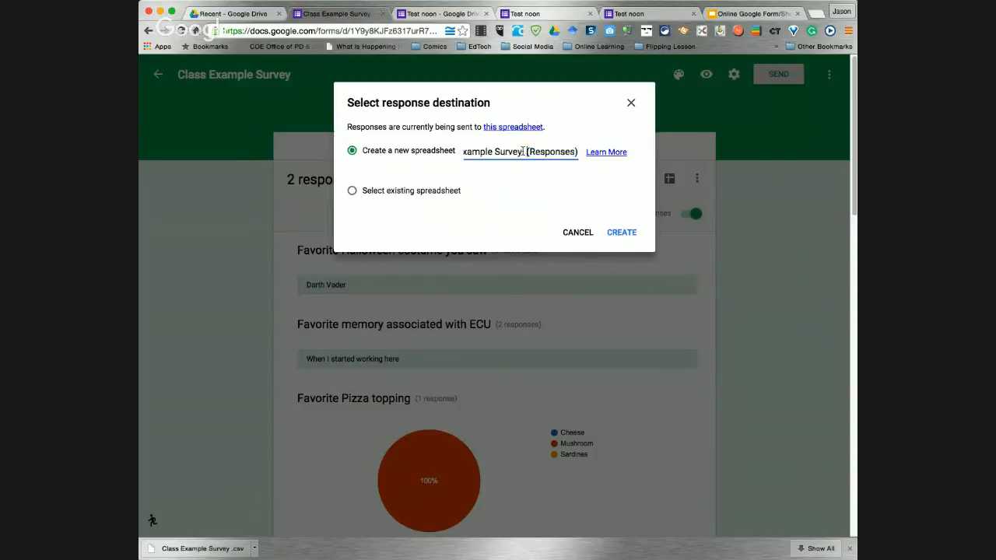
pyautogui.write('noon')
pyautogui.click(617, 232)
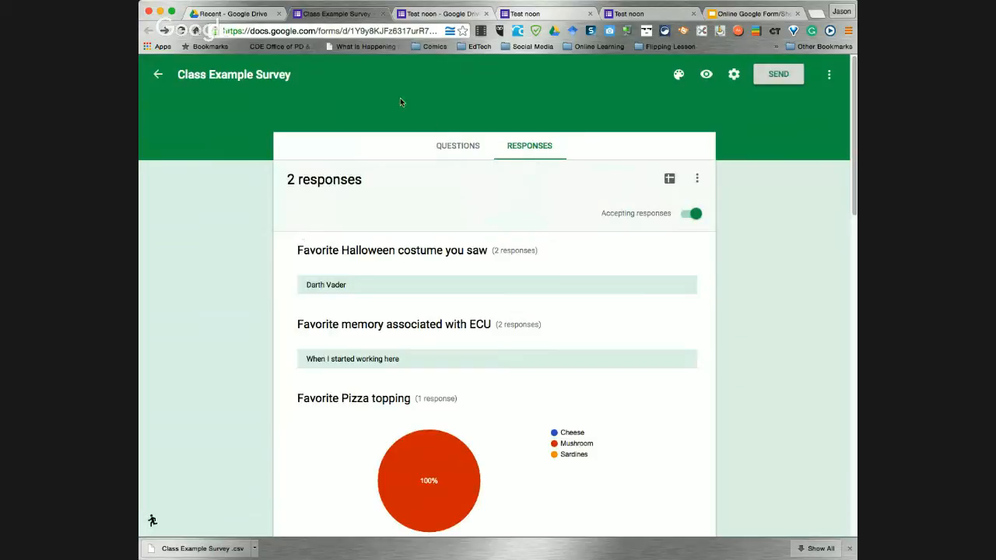
# Close all the Test noon form tabs and show Google Drive's Recent files list
pyautogui.click(646, 16)
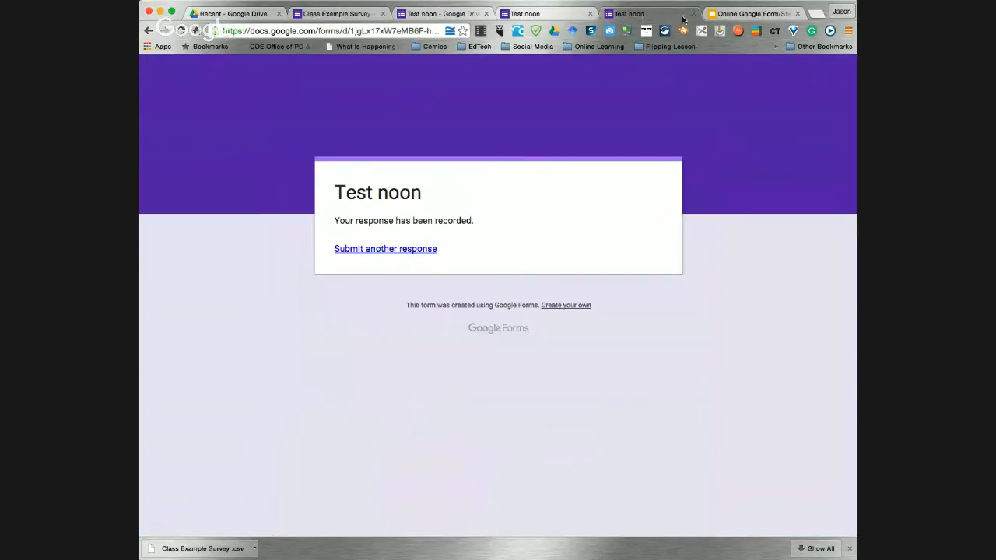
pyautogui.click(696, 16)
pyautogui.click(572, 15)
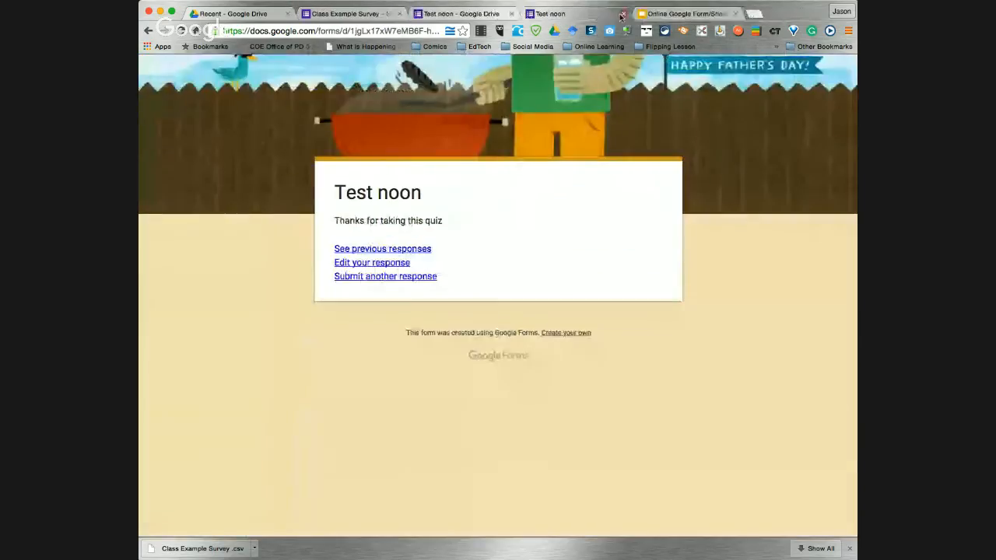
pyautogui.click(622, 16)
pyautogui.click(622, 16)
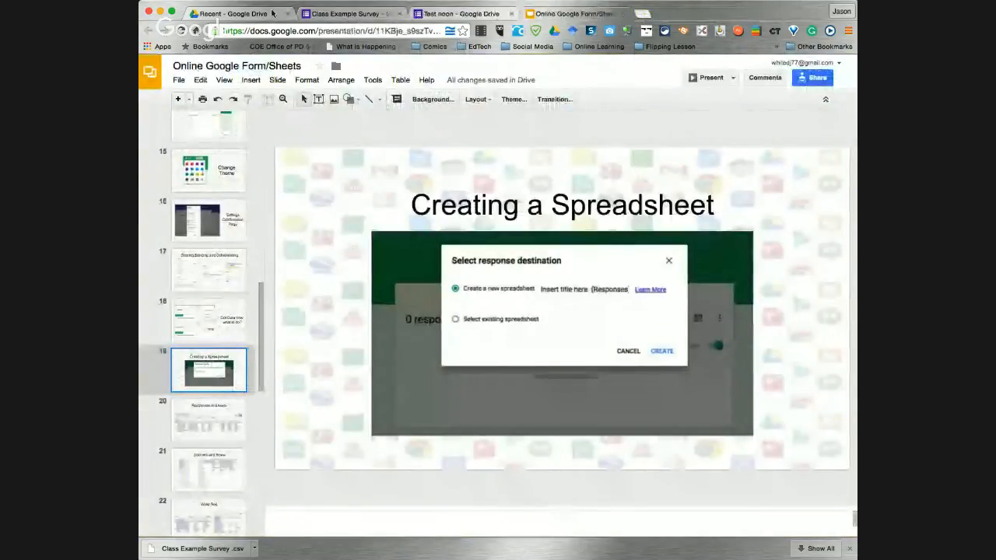
pyautogui.click(247, 16)
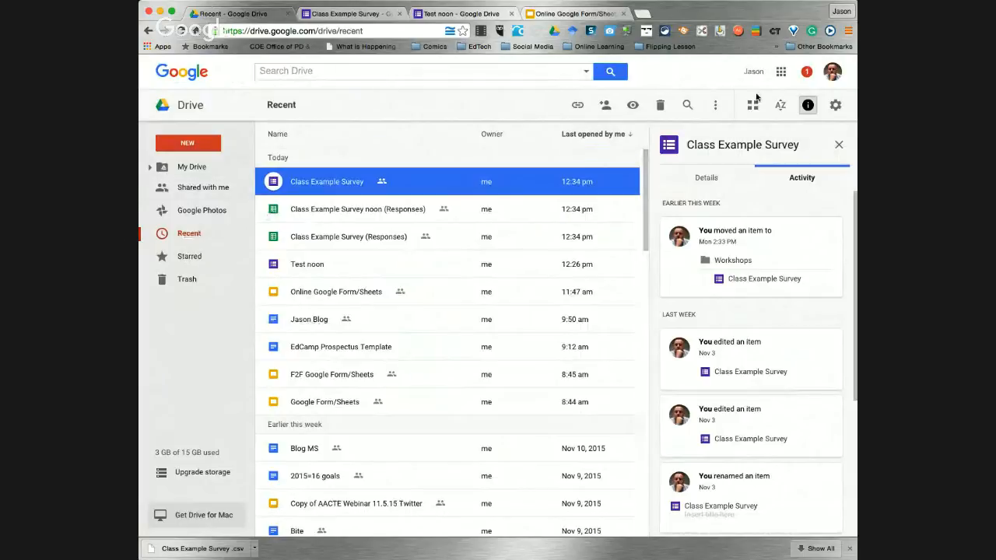
# Open 'Class Example Survey noon (Responses)' from the Google Sheets home list
pyautogui.click(781, 74)
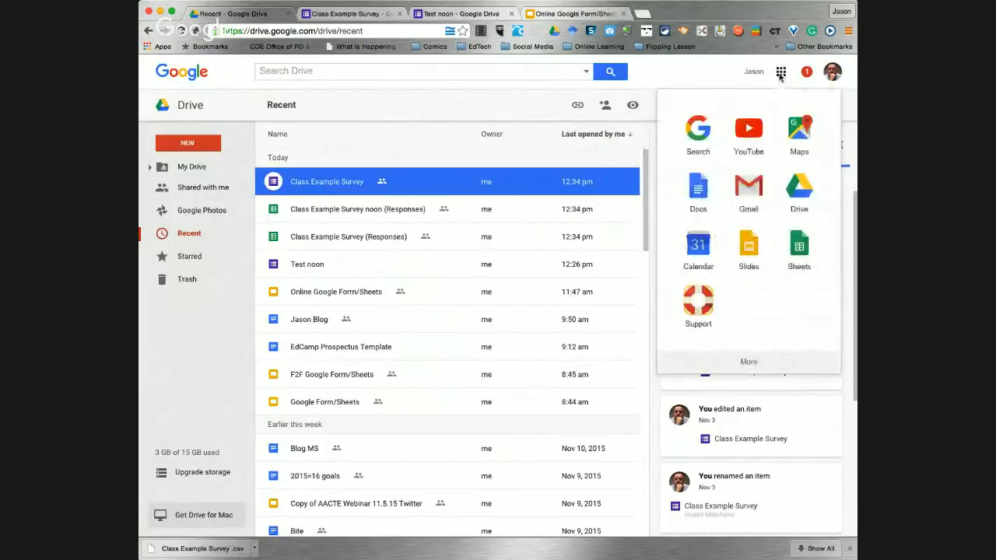
pyautogui.click(798, 250)
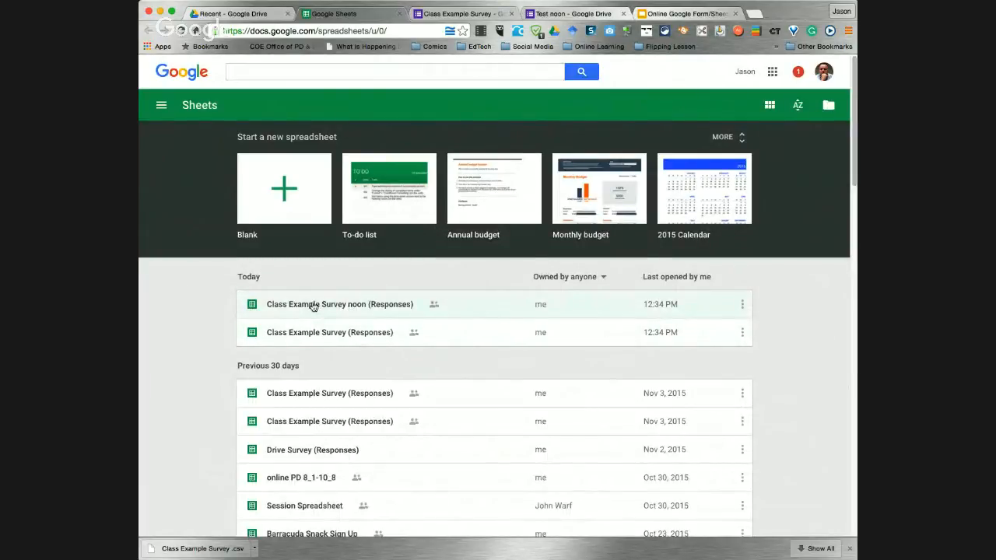
pyautogui.click(313, 306)
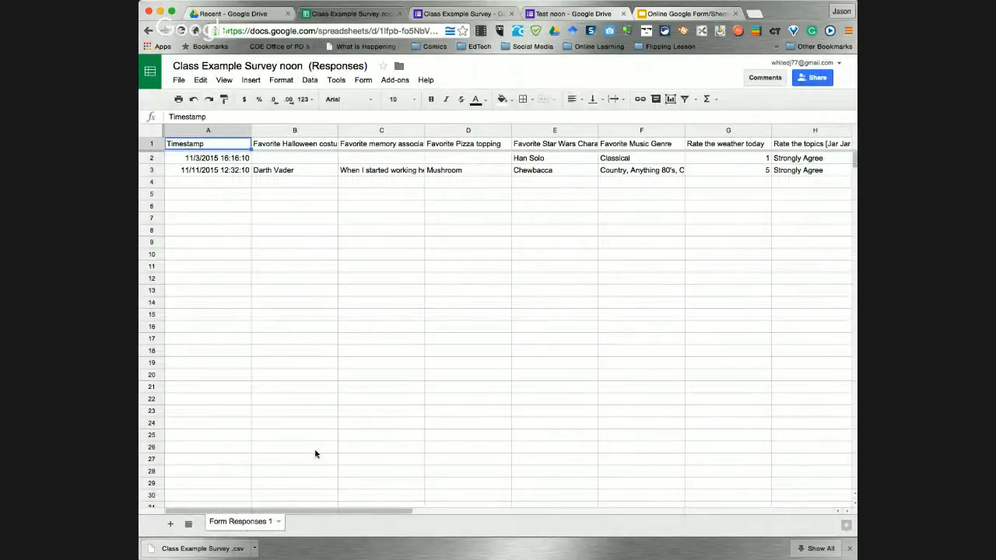
# Scroll across both noon survey responses, then go back to the 'Creating a Spreadsheet' slide
pyautogui.moveTo(389, 511); pyautogui.dragTo(326, 505)
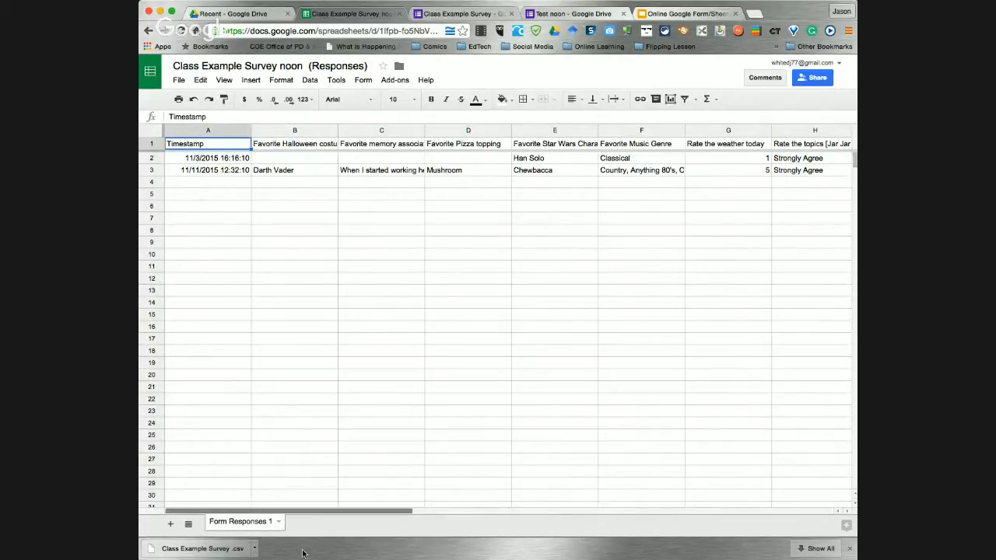
pyautogui.moveTo(344, 513); pyautogui.dragTo(210, 523)
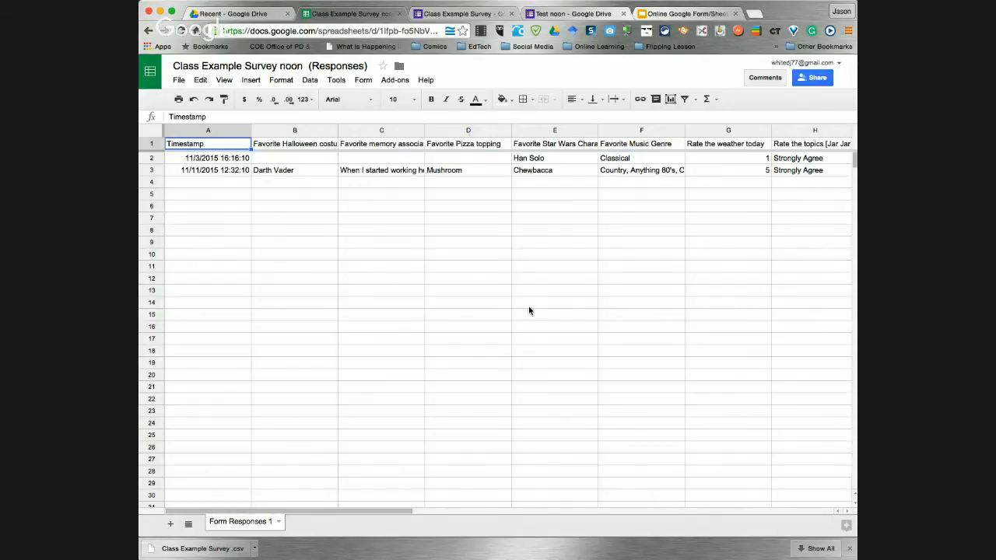
pyautogui.click(665, 15)
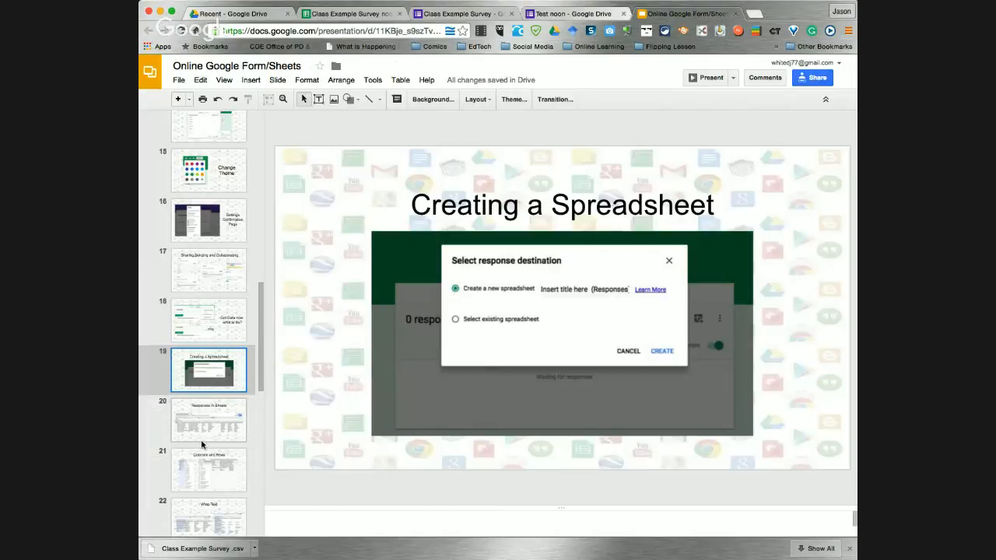
# Advance the deck to slide 21 'Columns and Rows' and bring up the noon responses sheet
pyautogui.click(206, 436)
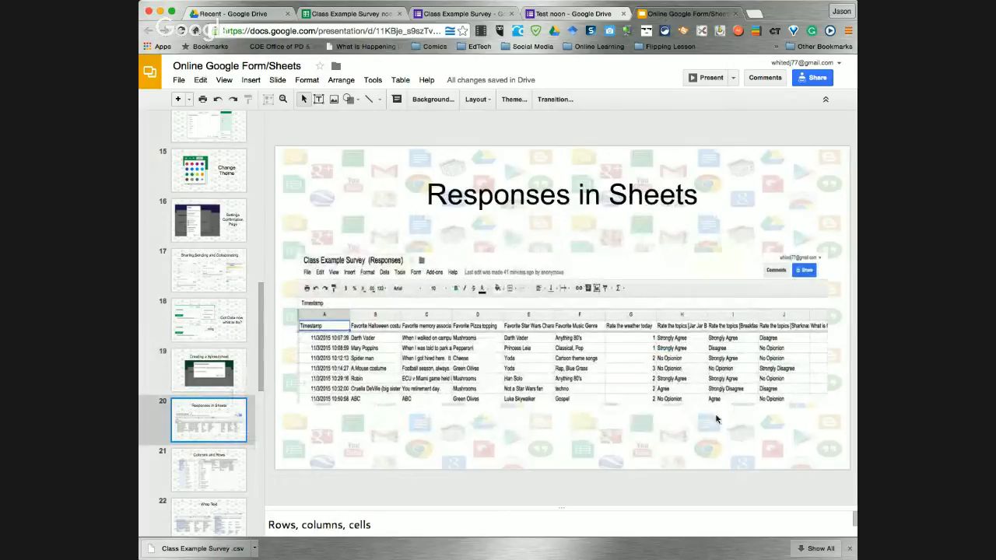
pyautogui.click(223, 482)
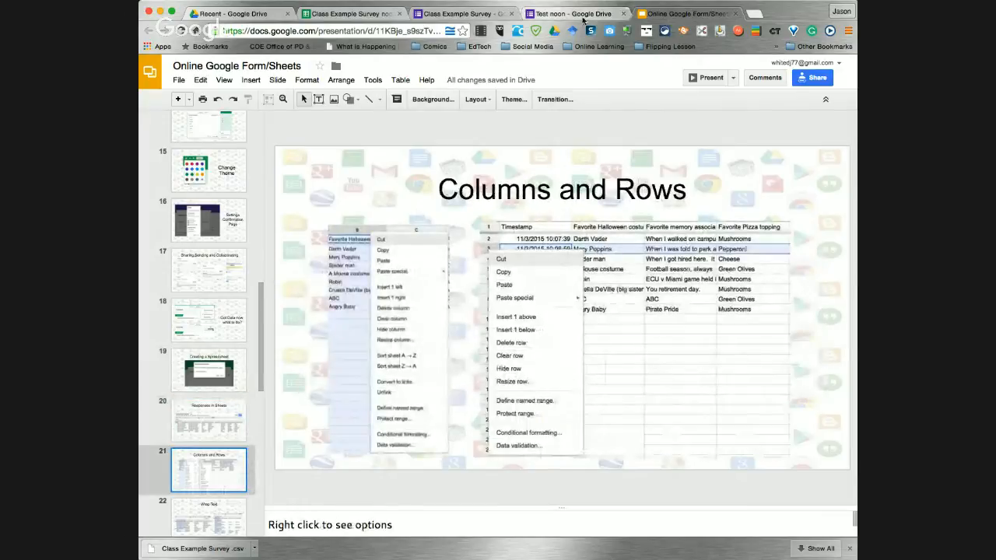
pyautogui.click(350, 14)
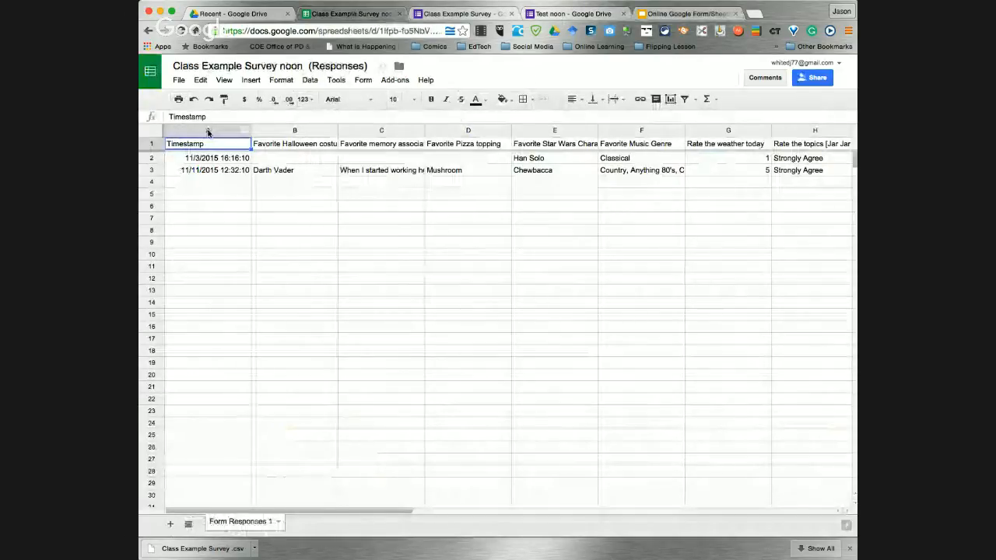
# Hide the Timestamp column A using its header context menu
pyautogui.click(309, 130)
pyautogui.rightClick(309, 134)
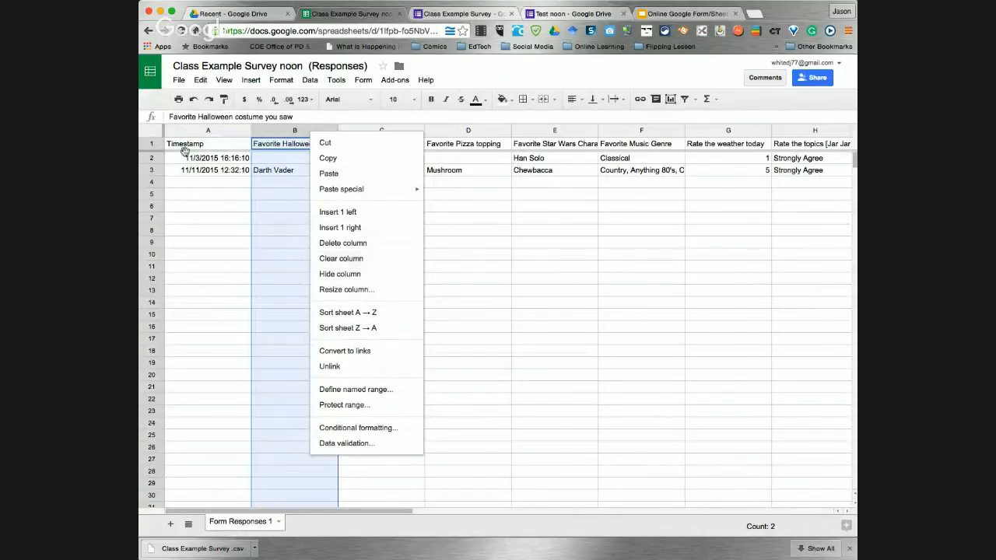
pyautogui.click(228, 129)
pyautogui.rightClick(226, 130)
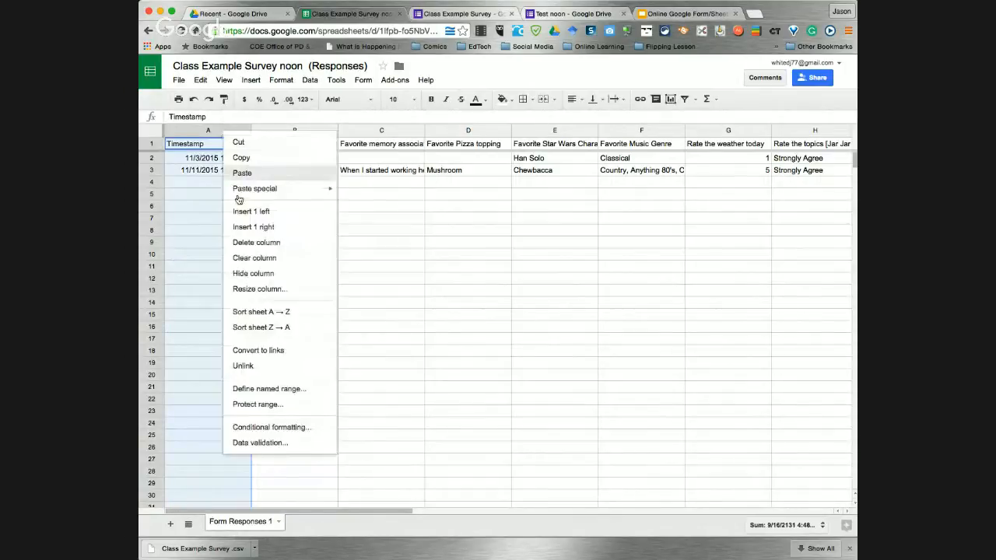
pyautogui.click(258, 279)
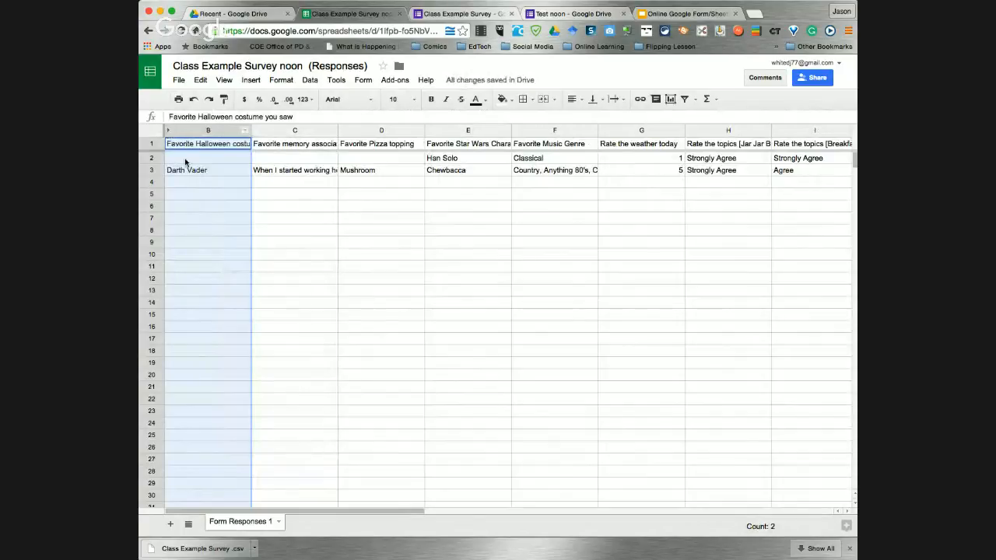
# Demonstrate the row 3 and column B and E context menus, then return to the presentation
pyautogui.click(153, 218)
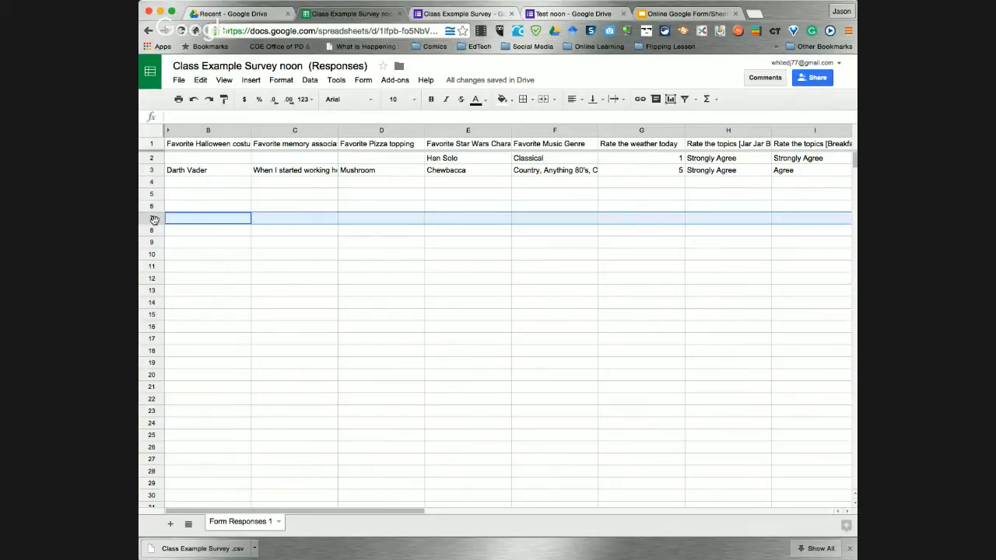
pyautogui.click(150, 171)
pyautogui.rightClick(151, 172)
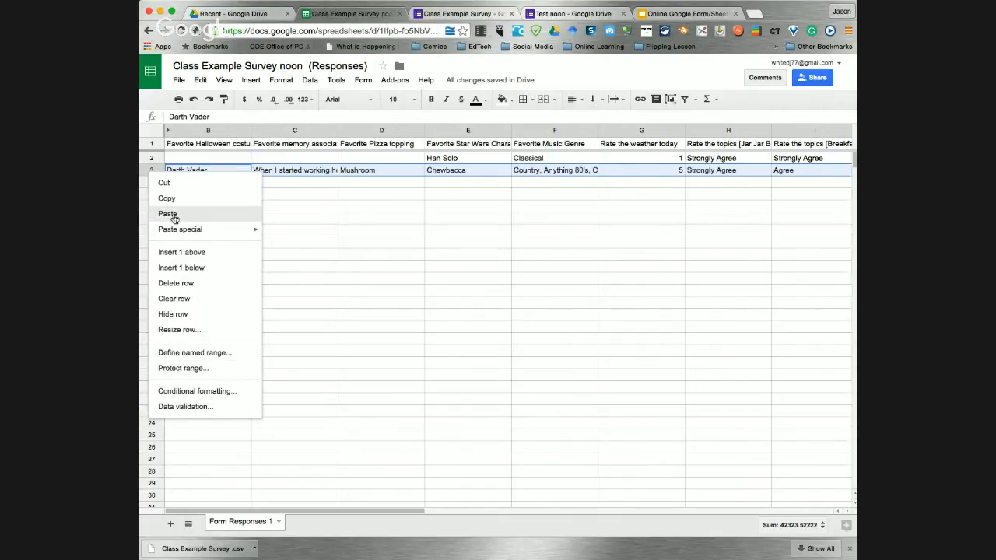
pyautogui.moveTo(174, 231)
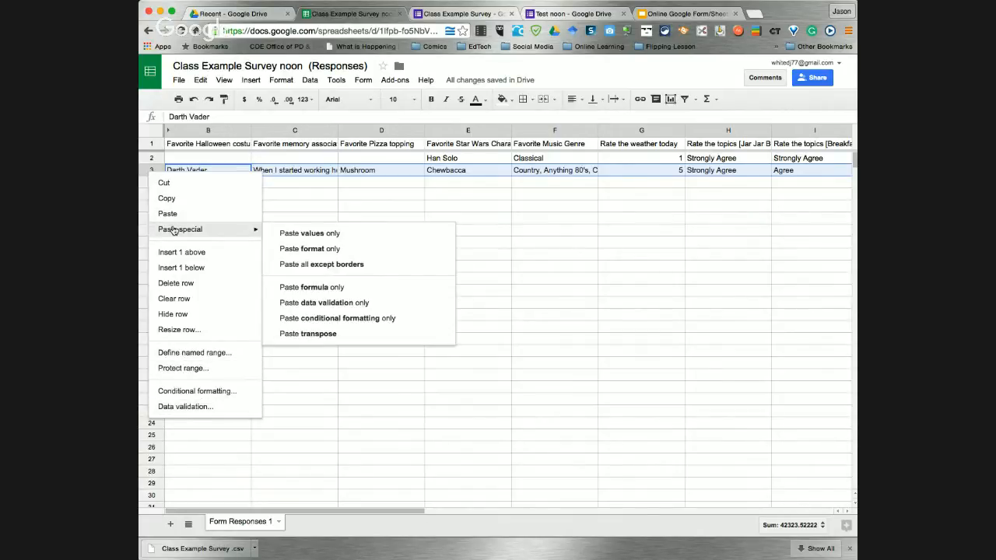
pyautogui.click(189, 132)
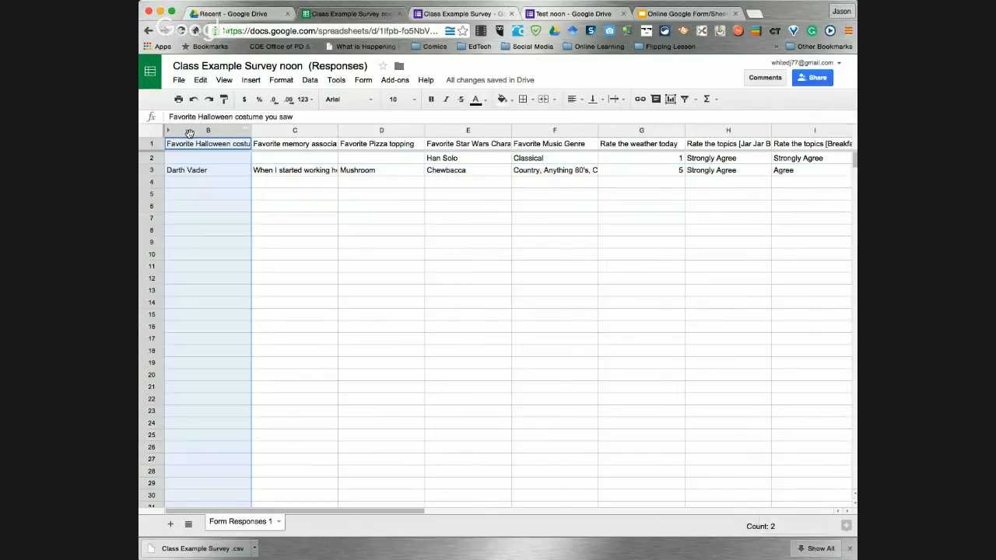
pyautogui.rightClick(189, 132)
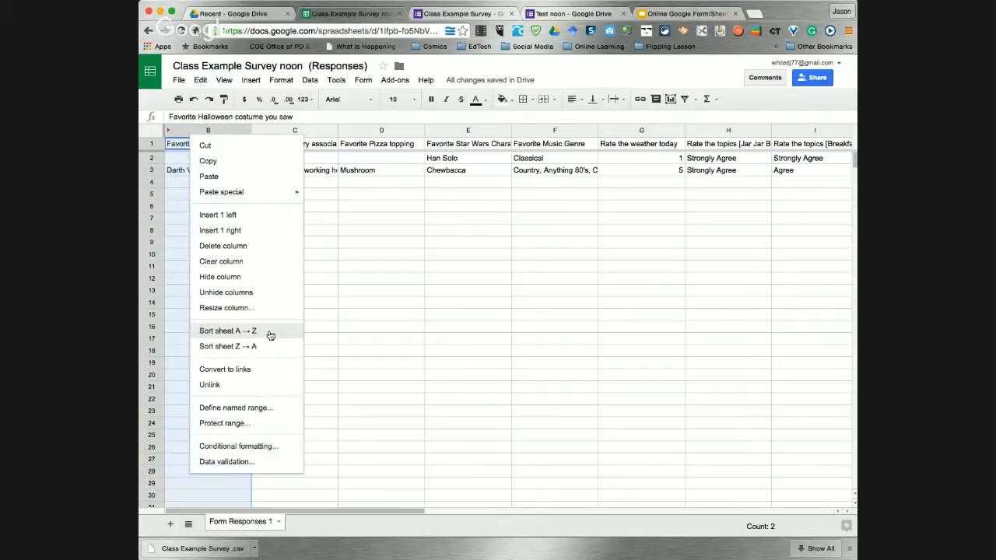
pyautogui.click(369, 132)
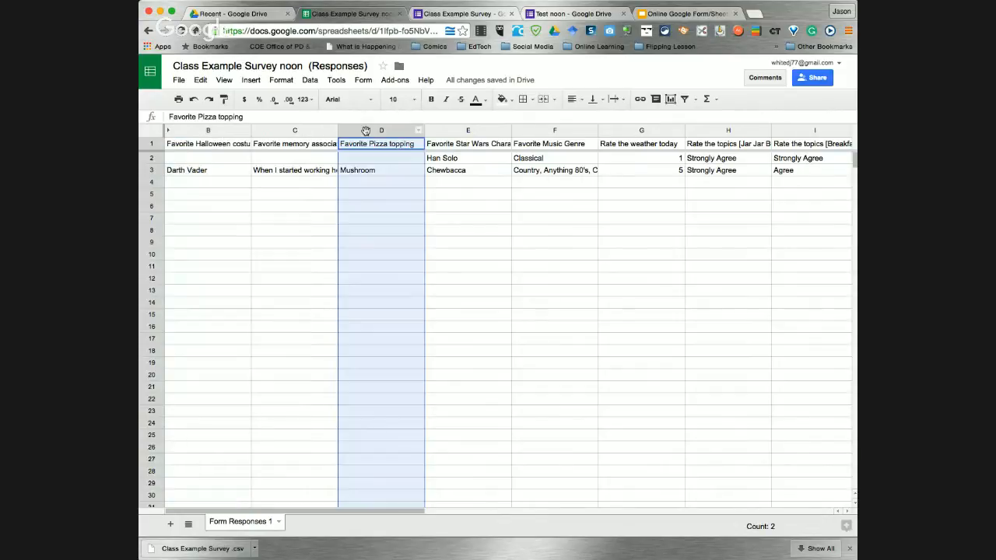
pyautogui.click(432, 132)
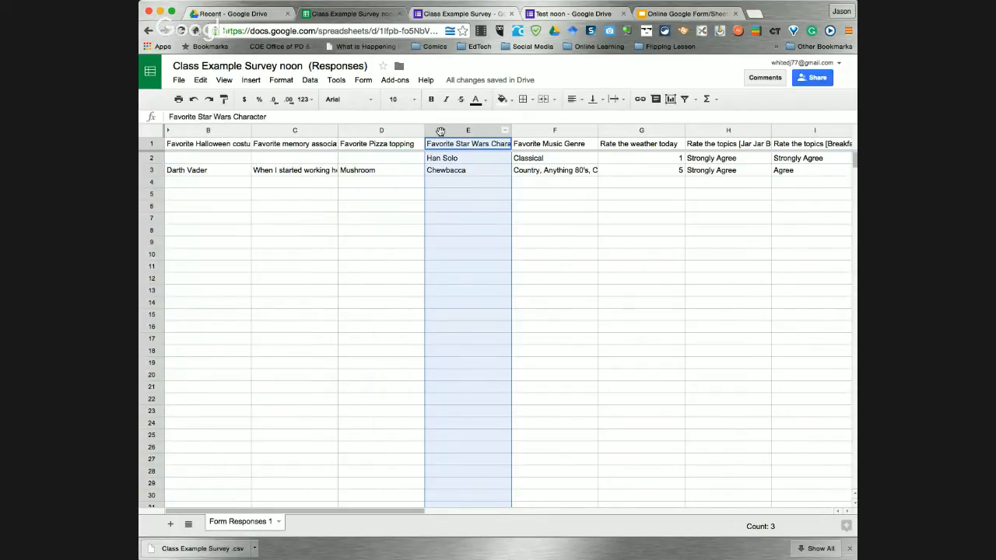
pyautogui.rightClick(442, 133)
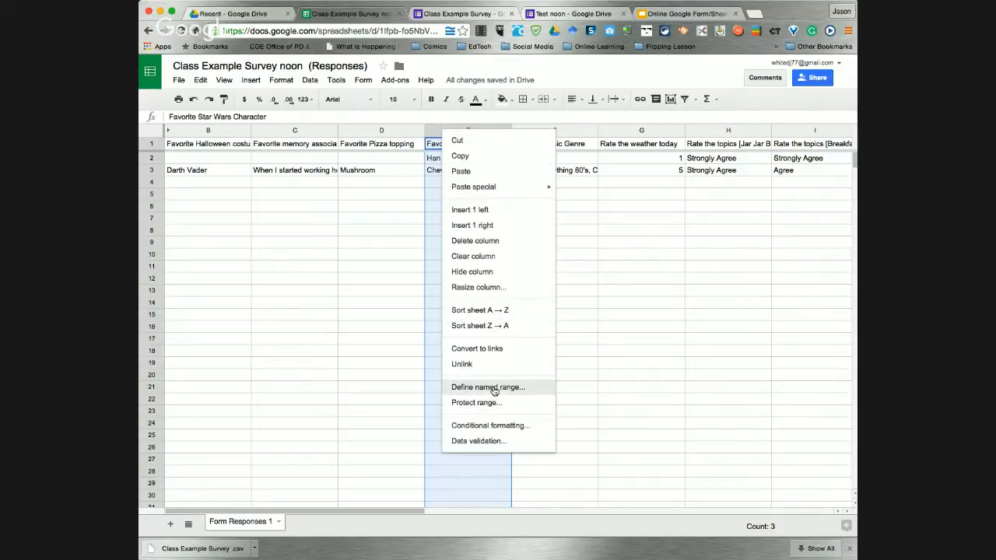
pyautogui.click(603, 278)
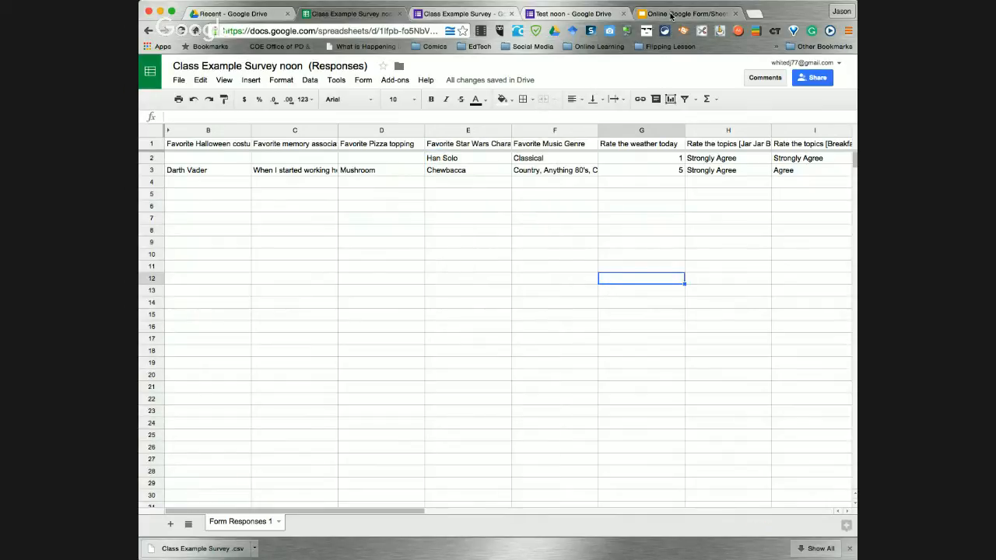
pyautogui.click(671, 14)
# Show slide 22 'Wrap Text', then switch back to the noon responses sheet
pyautogui.click(217, 511)
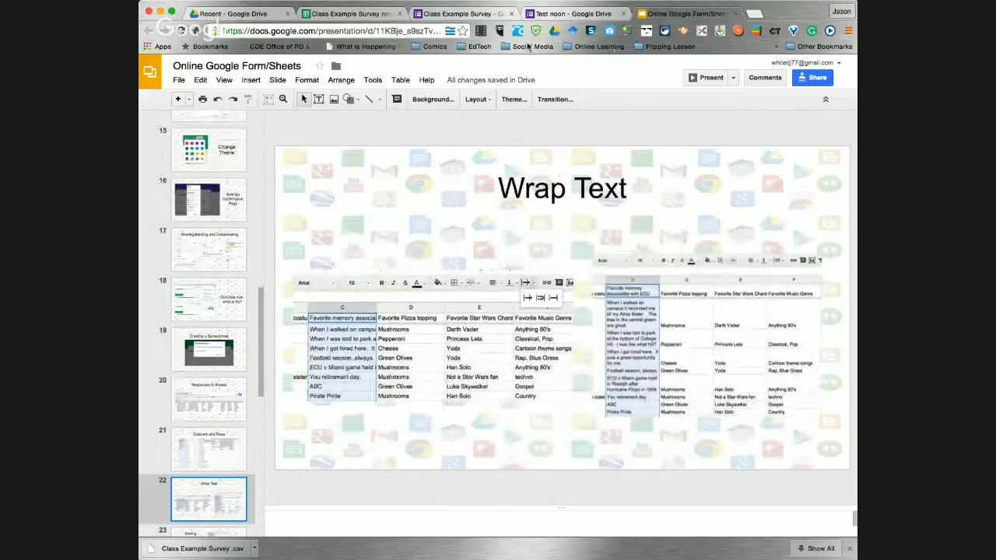
pyautogui.click(359, 15)
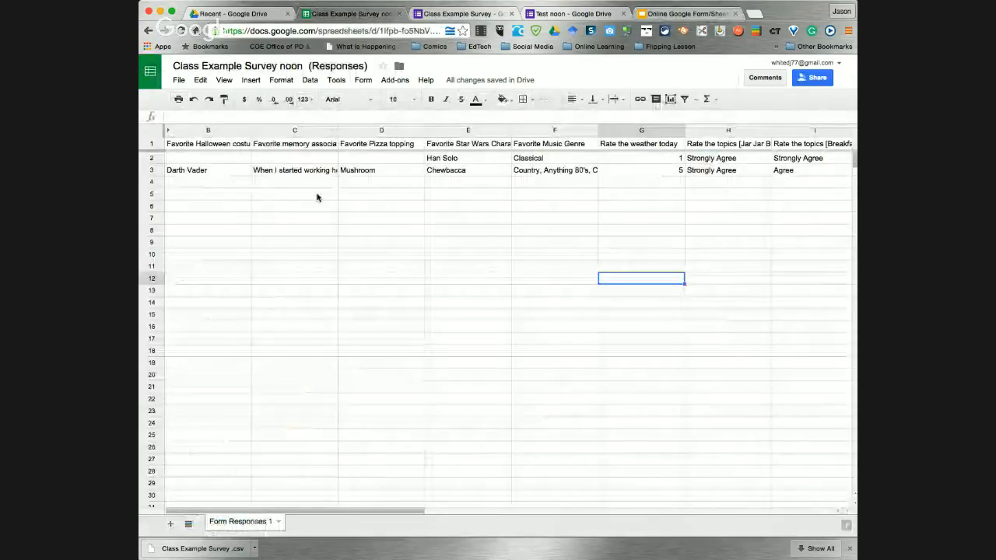
# Wrap text in the ECU memory column C and the Favorite Music Genre column F
pyautogui.click(307, 130)
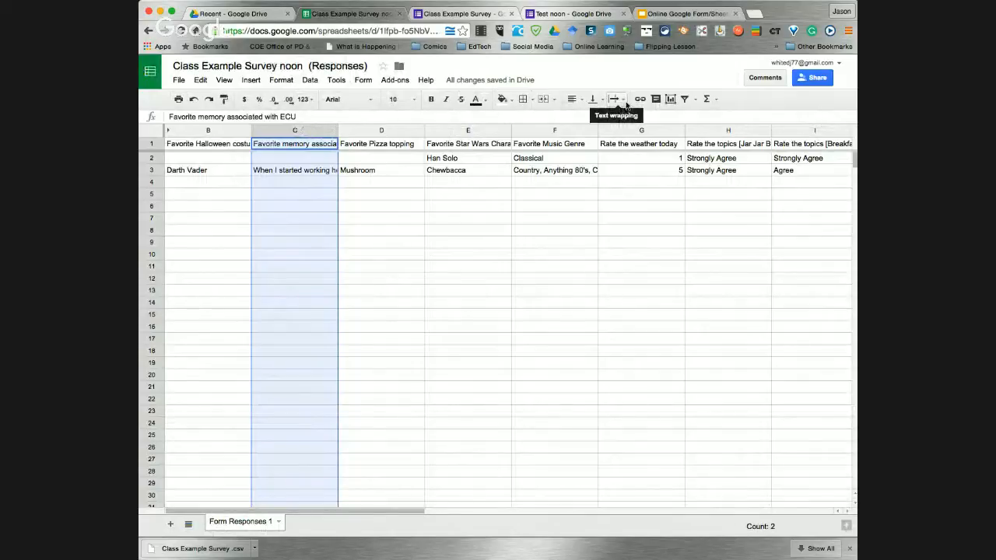
pyautogui.click(624, 100)
pyautogui.click(632, 117)
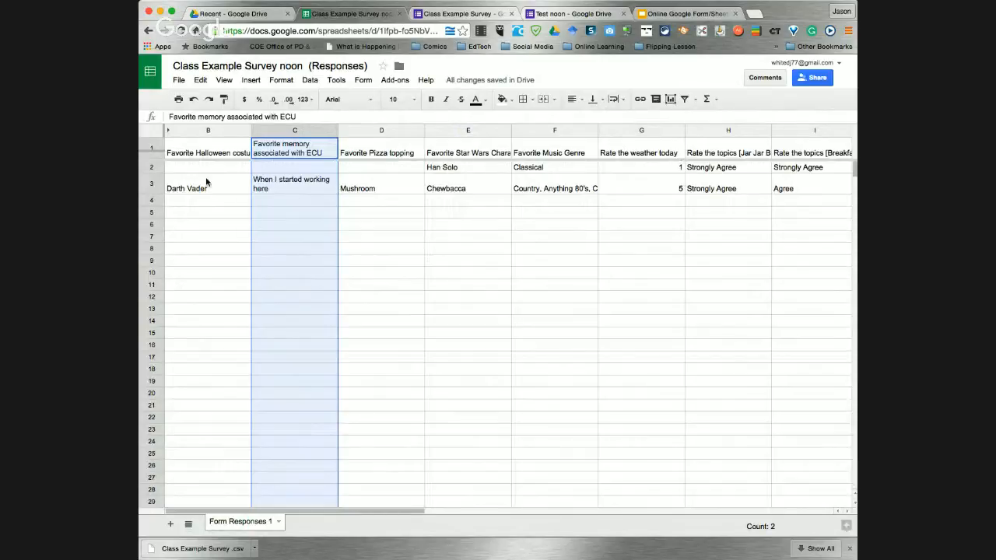
pyautogui.click(536, 135)
pyautogui.rightClick(536, 134)
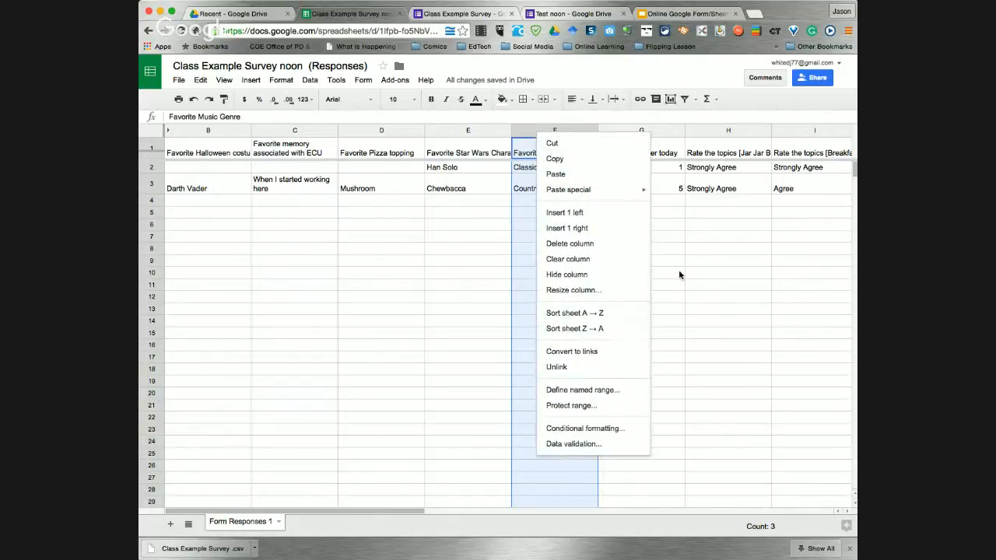
pyautogui.press('Escape')
pyautogui.click(622, 102)
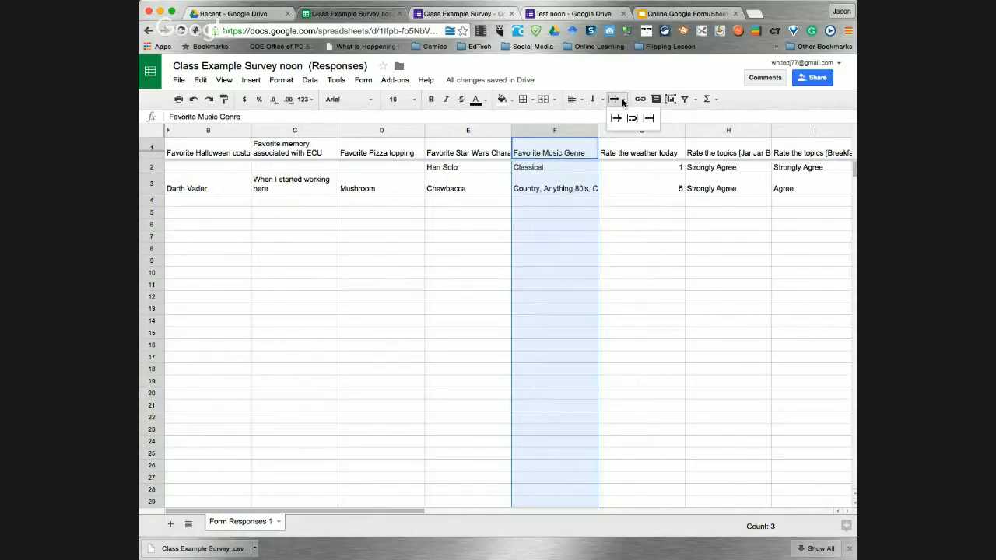
pyautogui.click(632, 120)
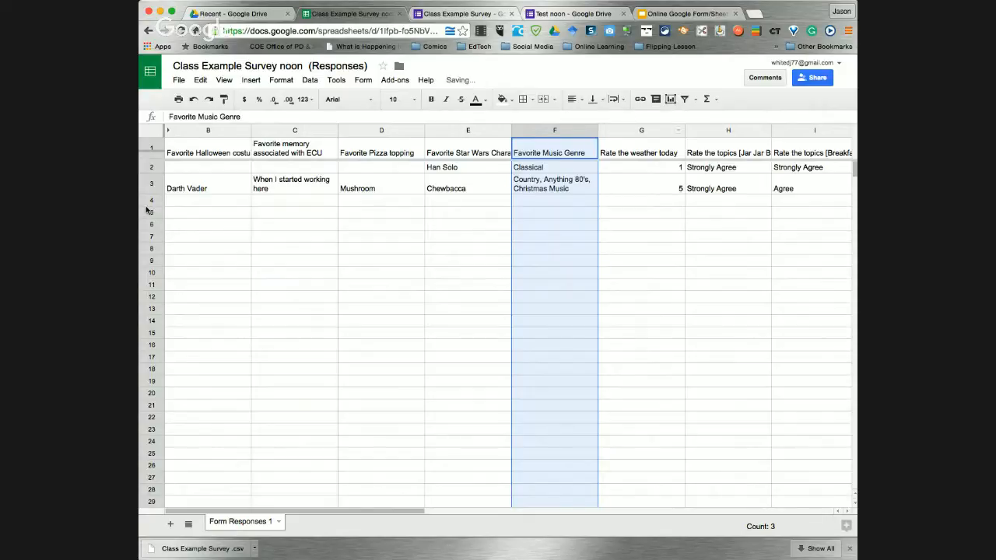
# Set the whole sheet to Wrap, compare Overflow and Clip, then settle on Wrap
pyautogui.click(150, 131)
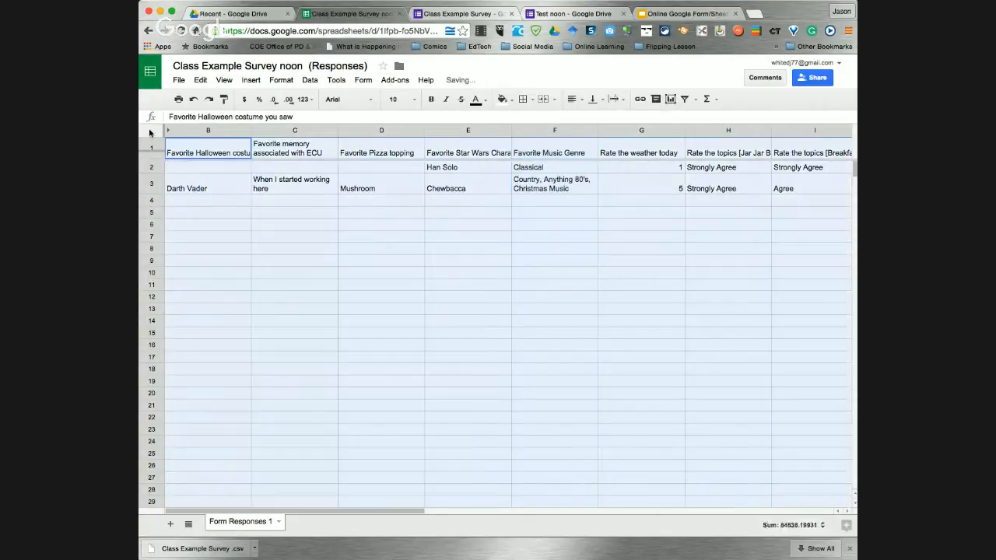
pyautogui.click(624, 100)
pyautogui.click(631, 120)
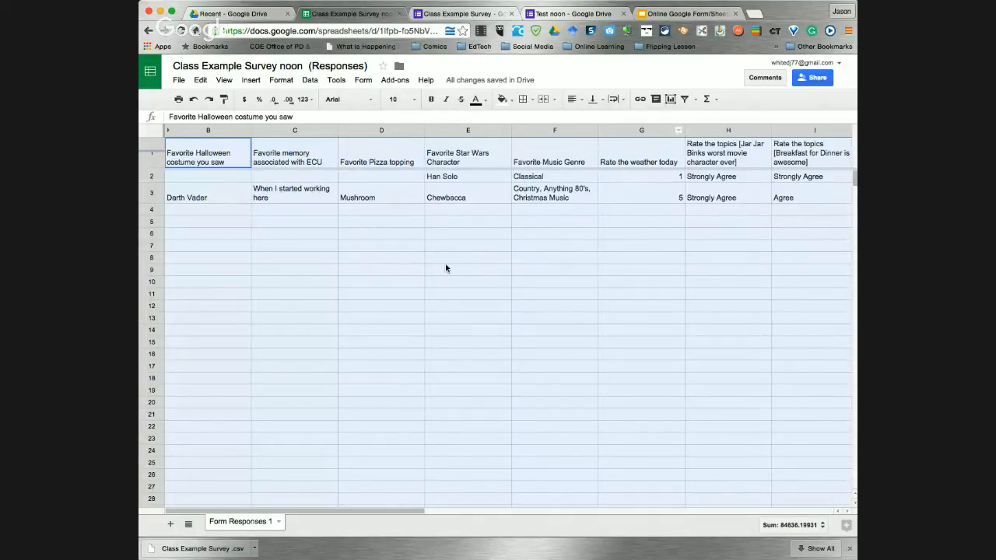
pyautogui.click(519, 271)
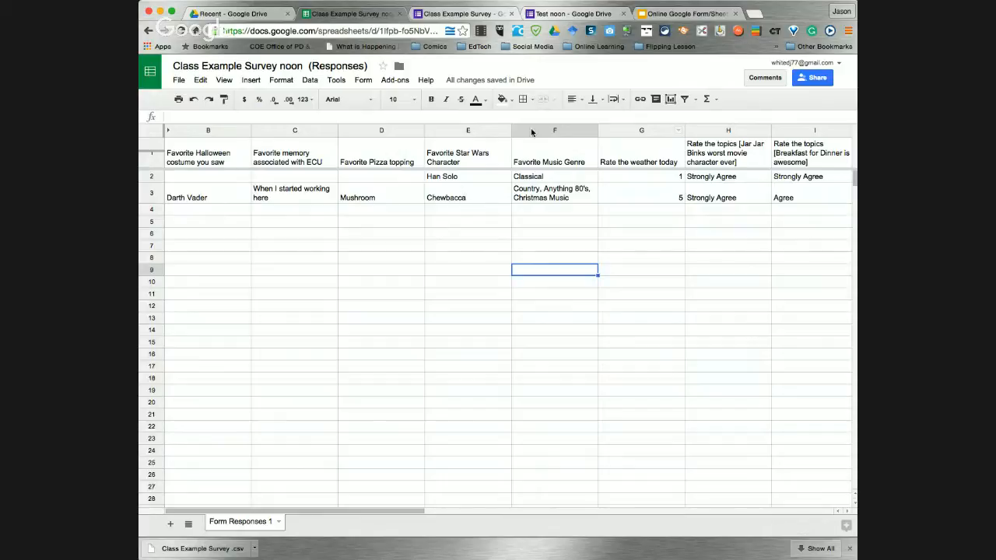
pyautogui.click(151, 136)
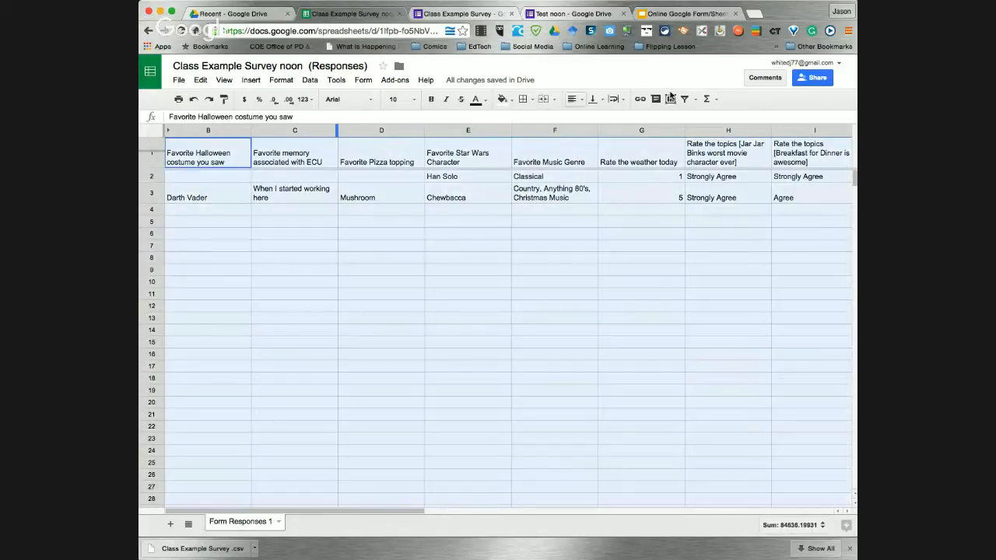
pyautogui.click(622, 99)
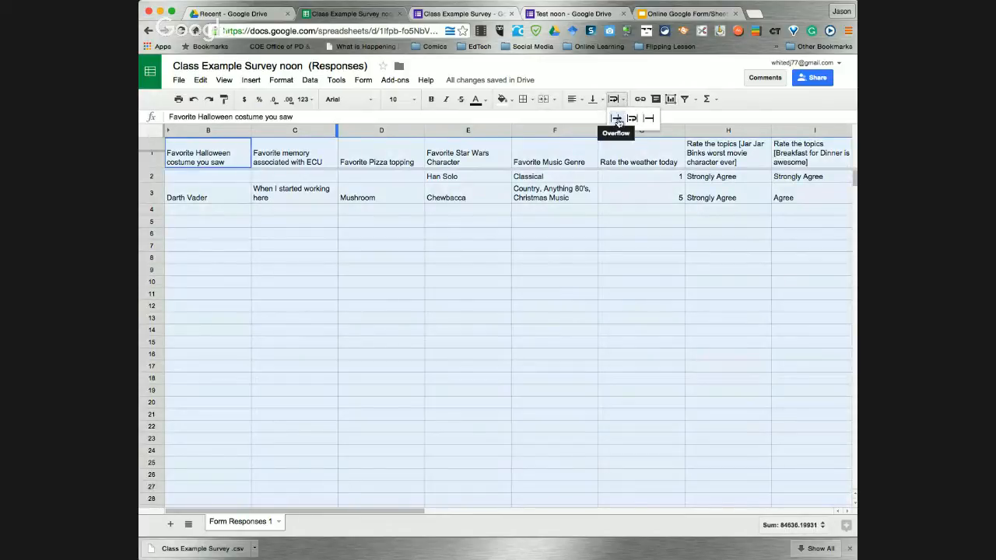
pyautogui.click(616, 118)
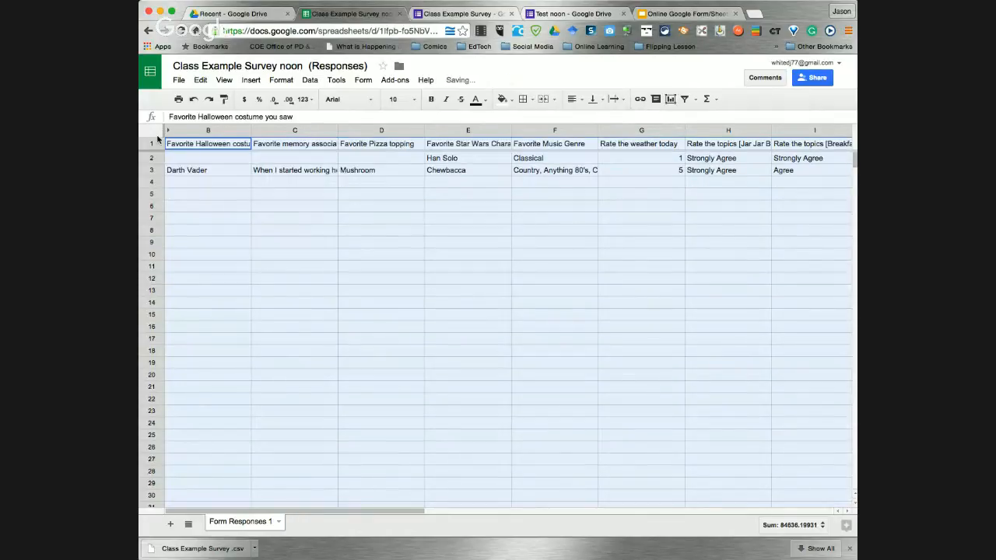
pyautogui.click(620, 100)
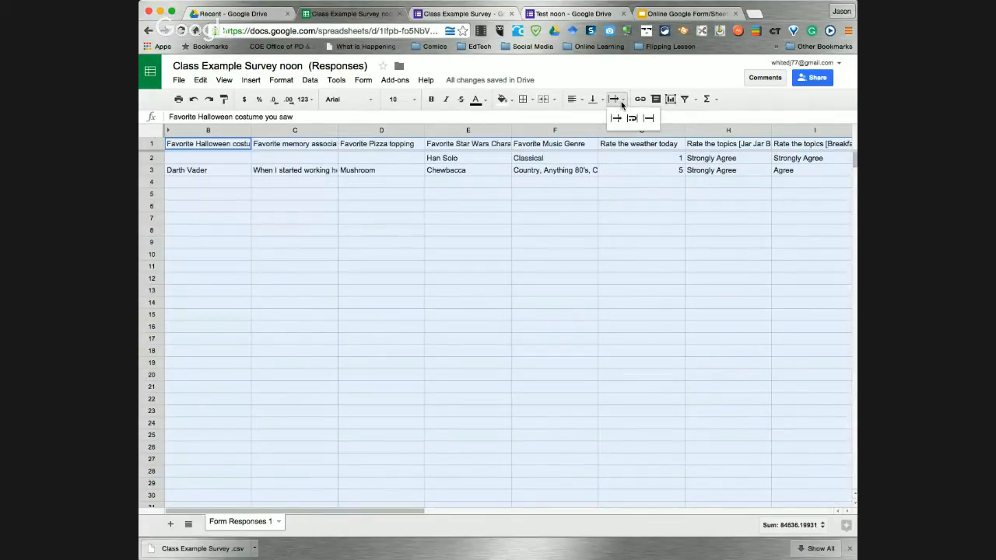
pyautogui.click(649, 121)
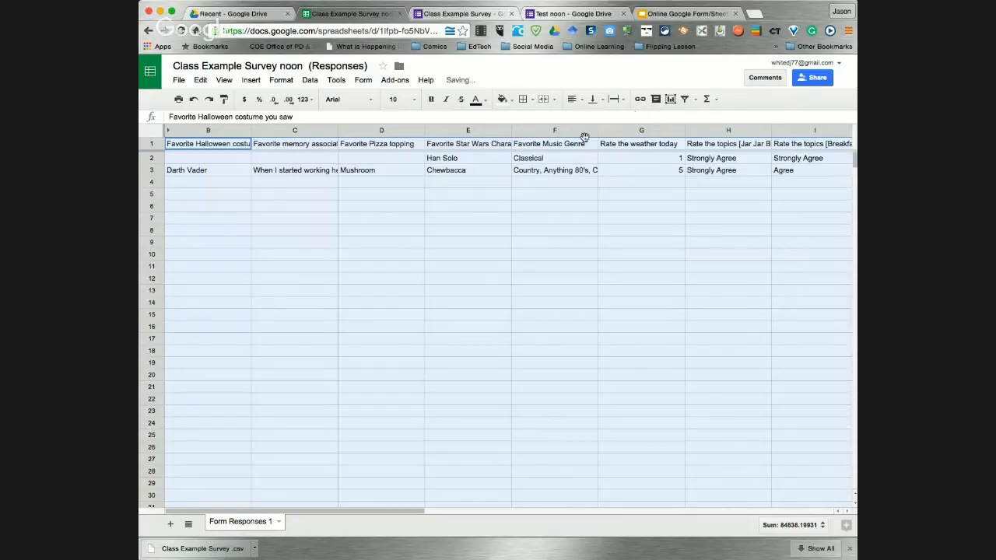
pyautogui.click(623, 99)
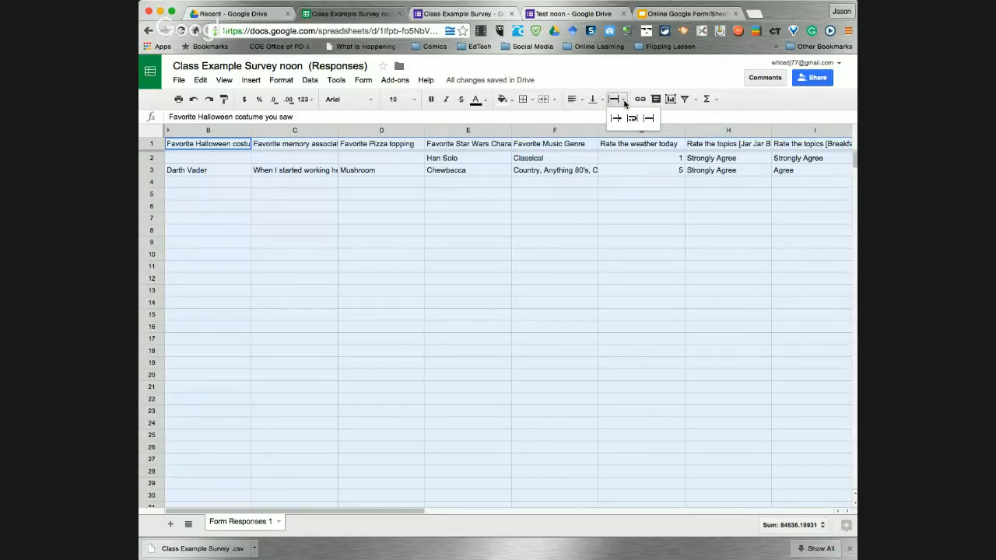
pyautogui.click(632, 118)
pyautogui.click(357, 235)
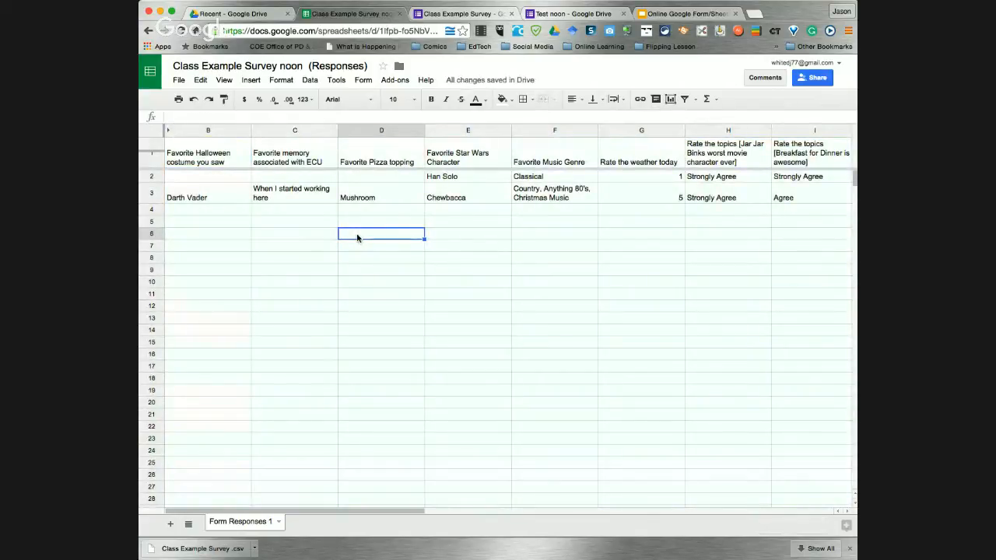
# Show slide 23 'Sorting' in the presentation, then go to Google Drive's Recent list
pyautogui.click(656, 13)
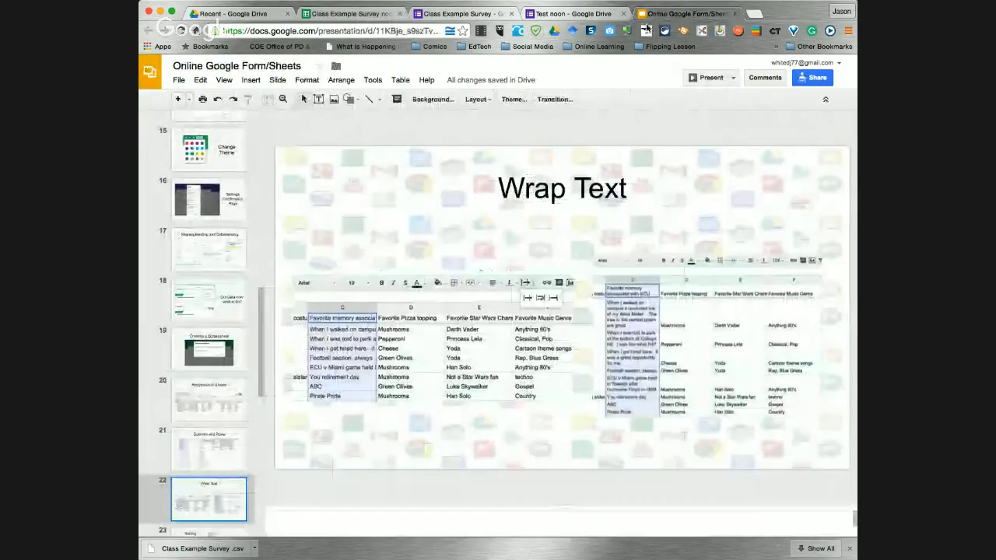
pyautogui.scroll(-3, 199, 498)
pyautogui.click(202, 436)
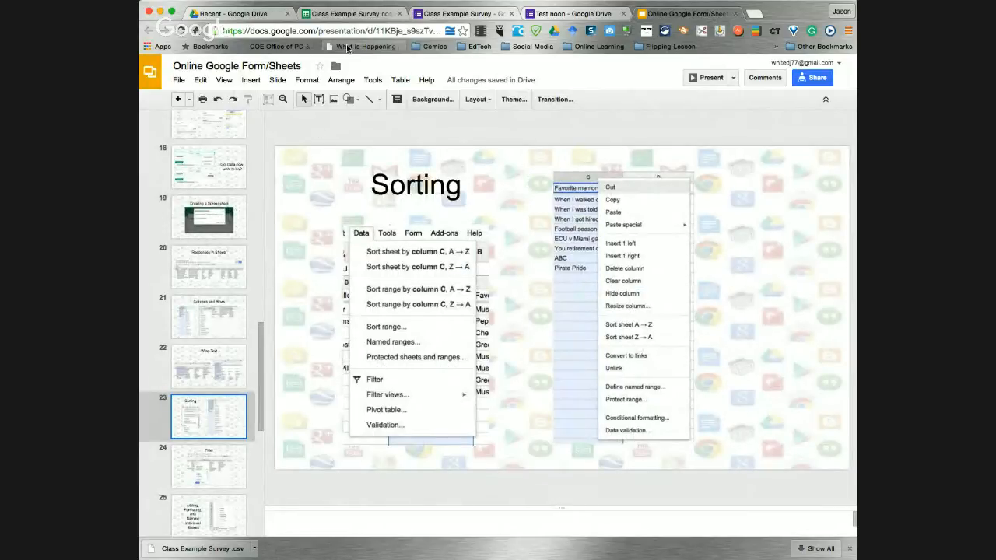
pyautogui.click(239, 15)
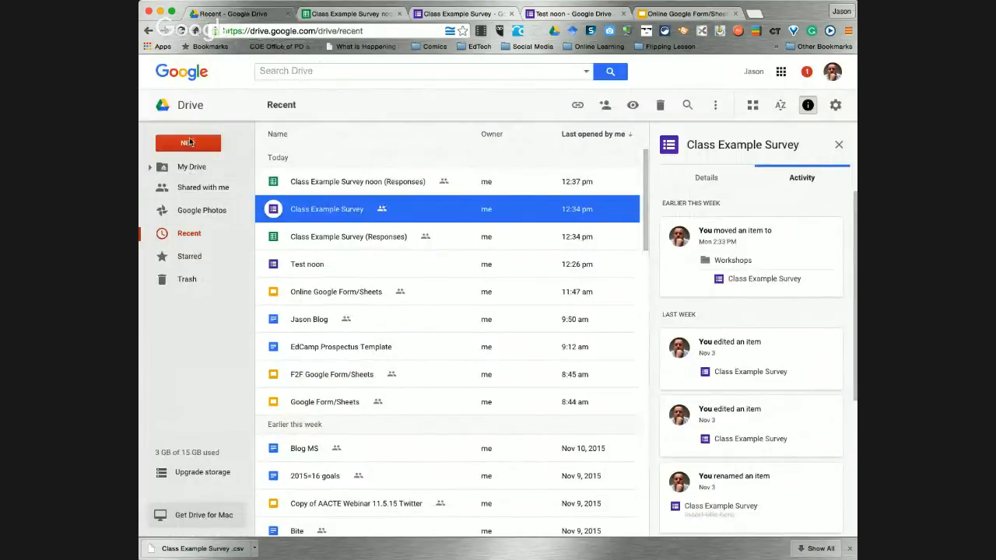
# Go to the Google Sheets file list and open 'Class Example Survey (Responses)'
pyautogui.click(781, 72)
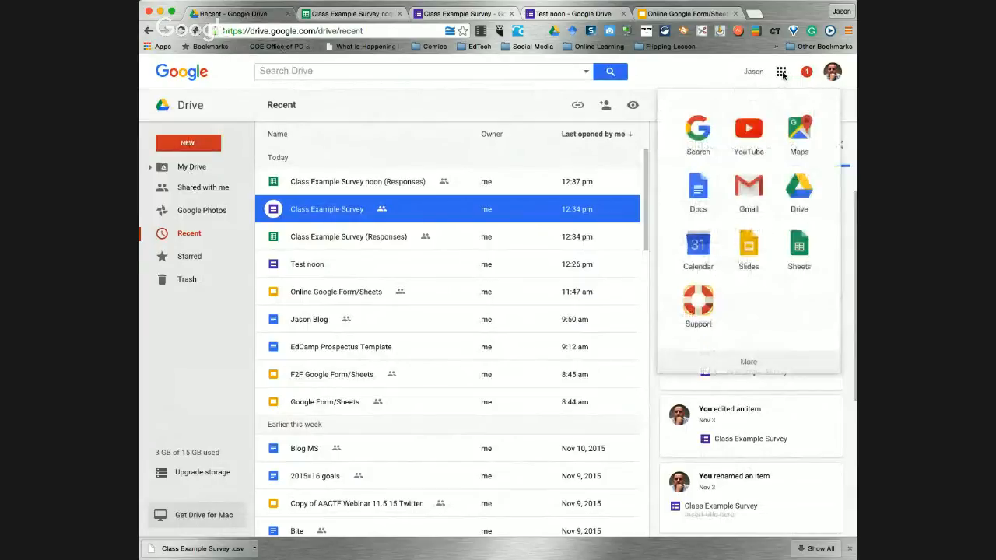
pyautogui.click(802, 249)
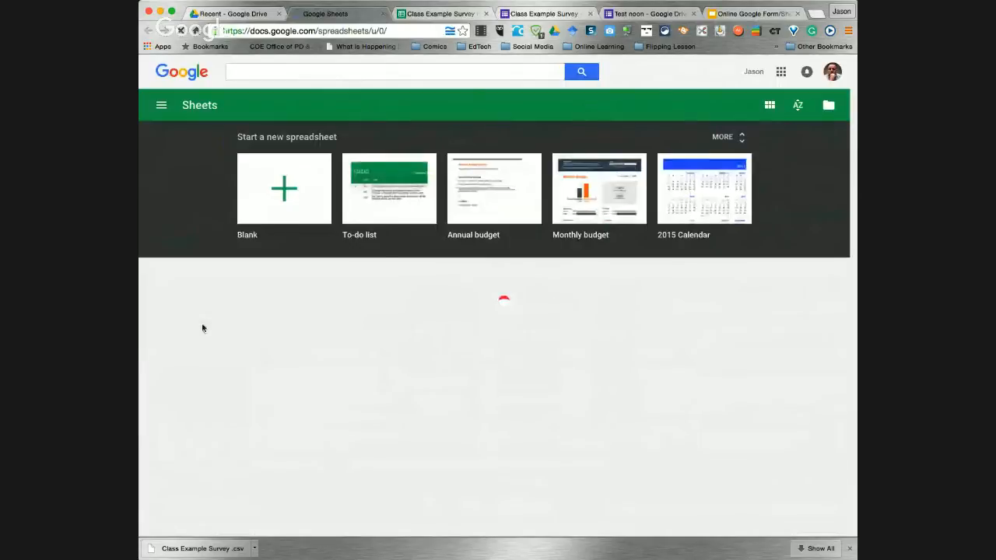
pyautogui.scroll(-2, 267, 304)
pyautogui.scroll(-1, 266, 304)
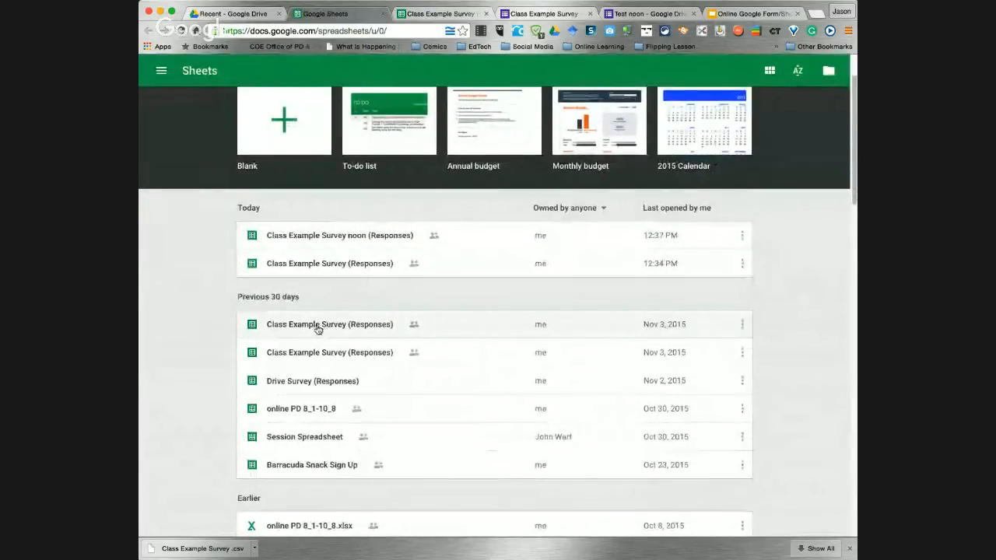
pyautogui.click(303, 352)
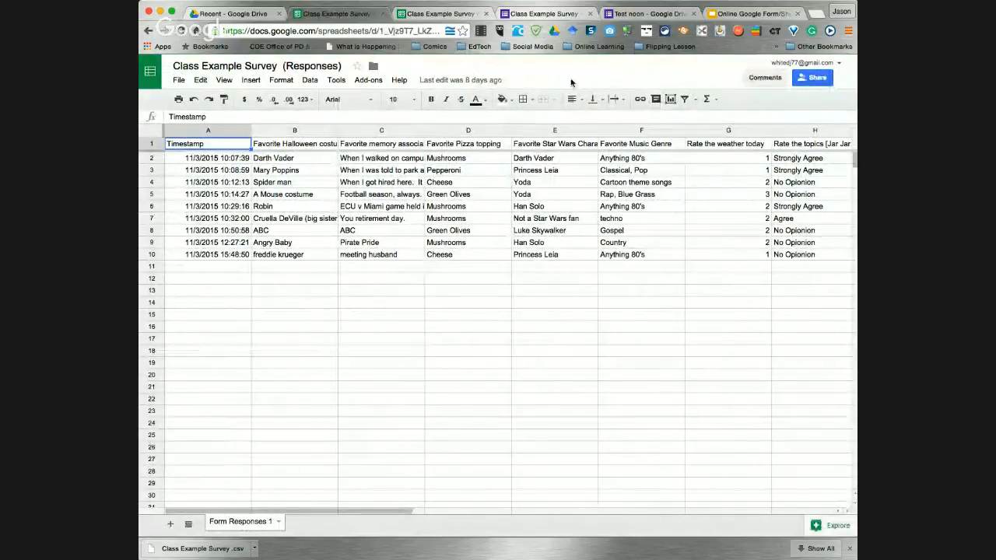
# Close the noon responses spreadsheet and return to 'Class Example Survey (Responses)'
pyautogui.click(449, 14)
pyautogui.click(486, 14)
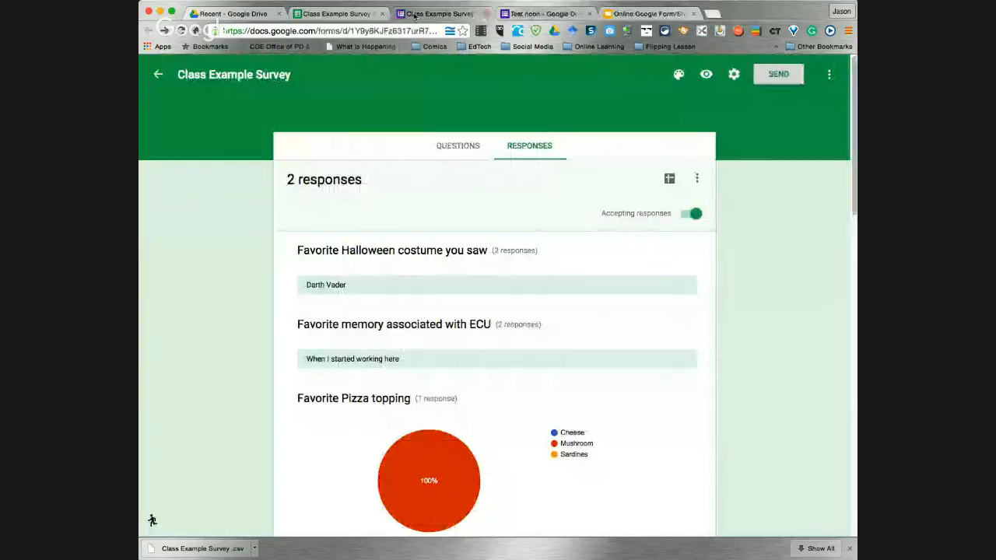
pyautogui.click(340, 14)
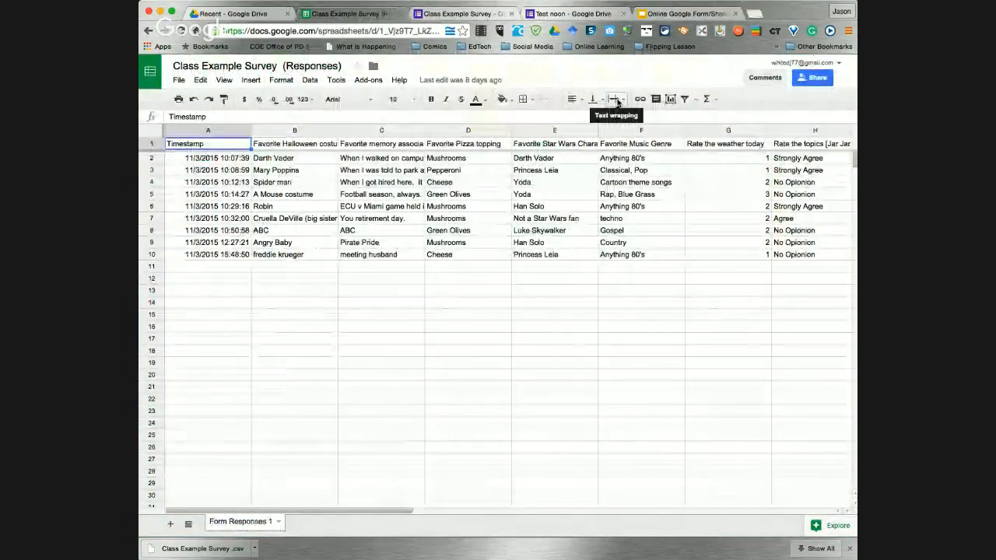
# Select all cells and set text wrapping to Wrap
pyautogui.click(151, 129)
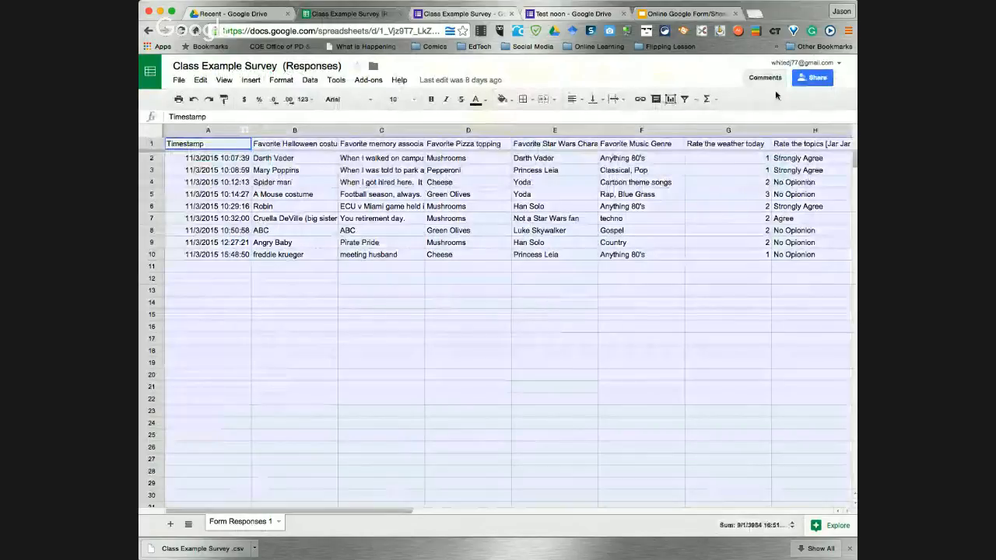
pyautogui.click(617, 98)
pyautogui.click(631, 119)
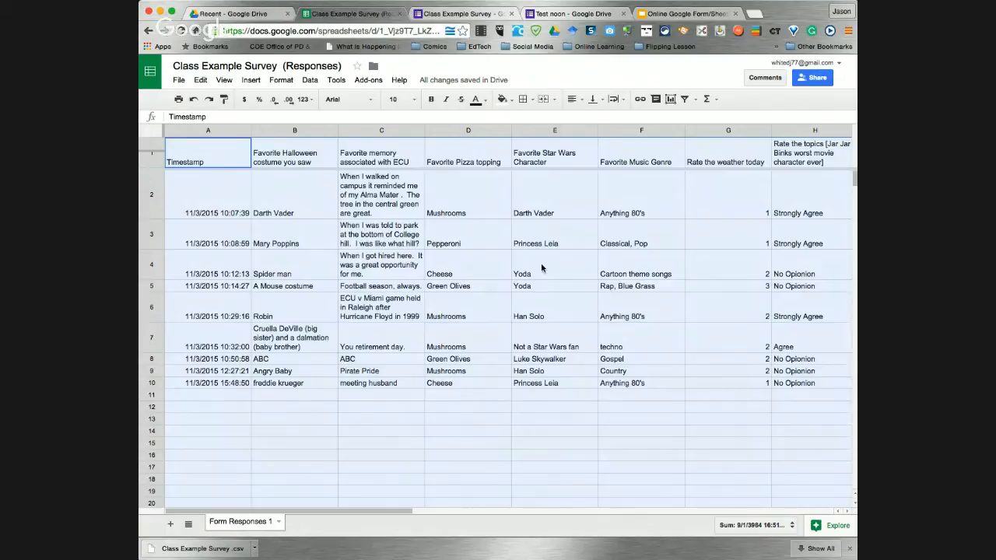
# Turn a filter on for the Favorite Pizza topping column D, then turn it off
pyautogui.click(440, 131)
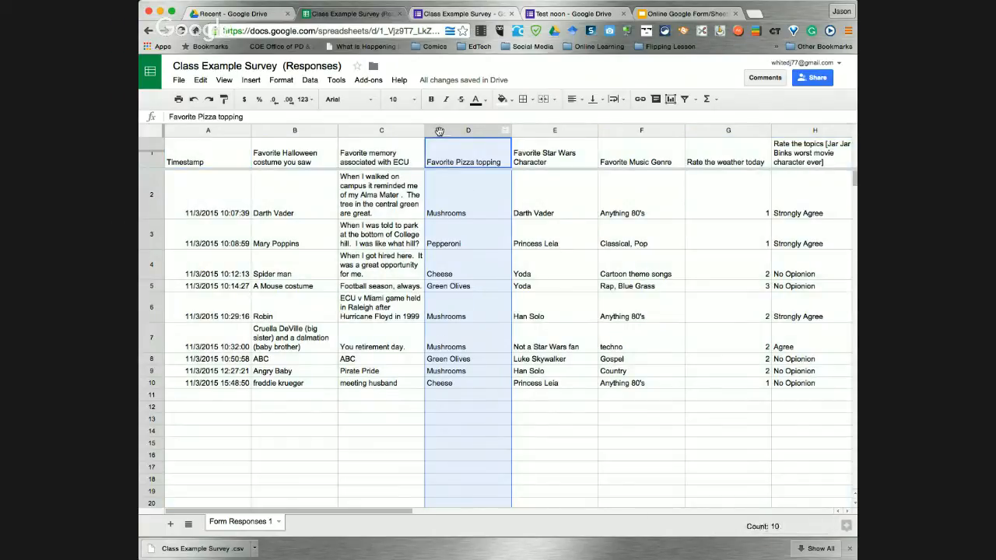
pyautogui.rightClick(439, 130)
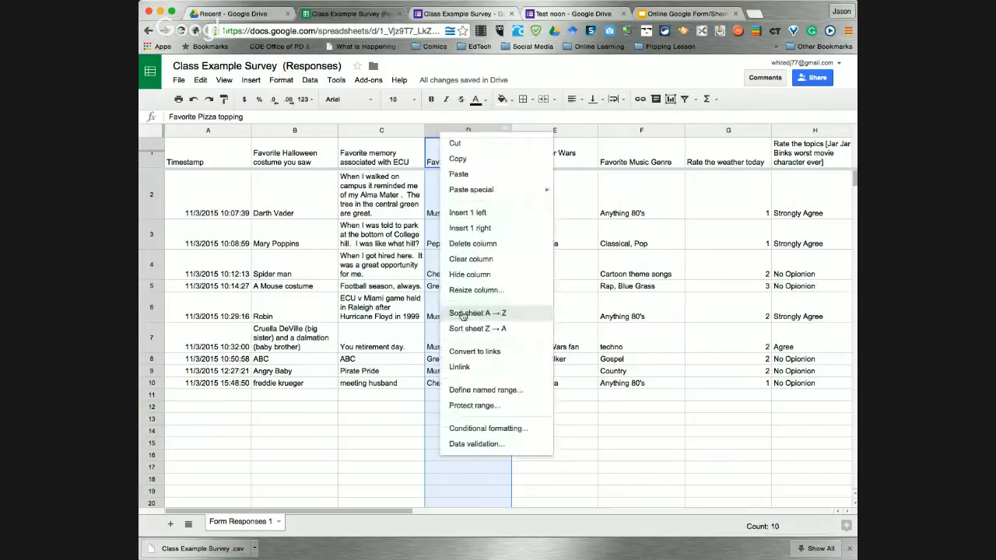
pyautogui.click(694, 100)
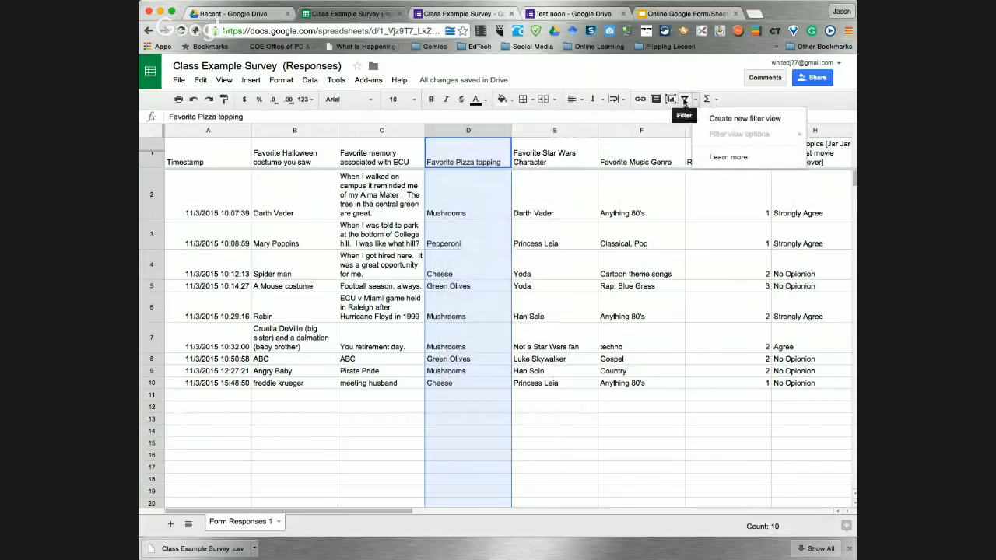
pyautogui.click(684, 99)
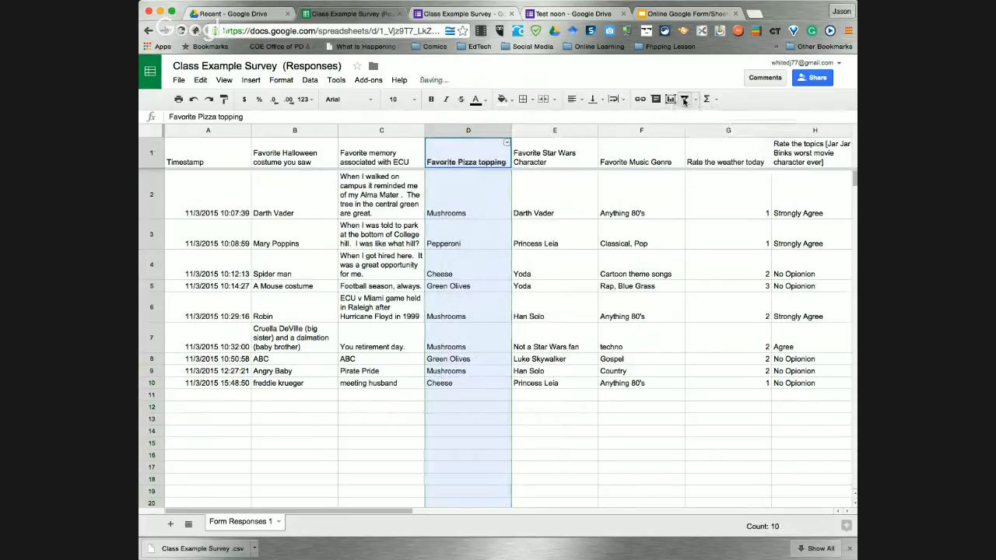
pyautogui.rightClick(440, 131)
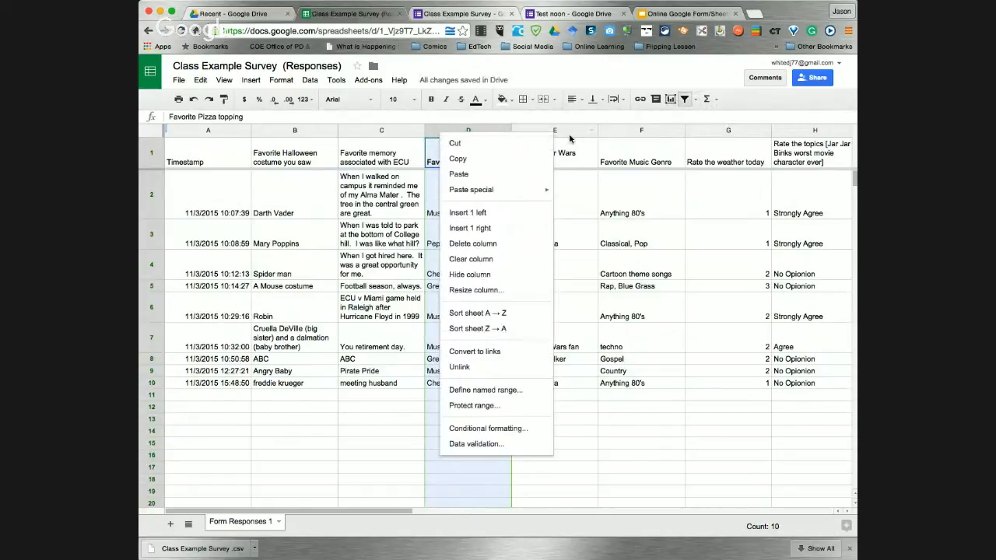
pyautogui.click(570, 130)
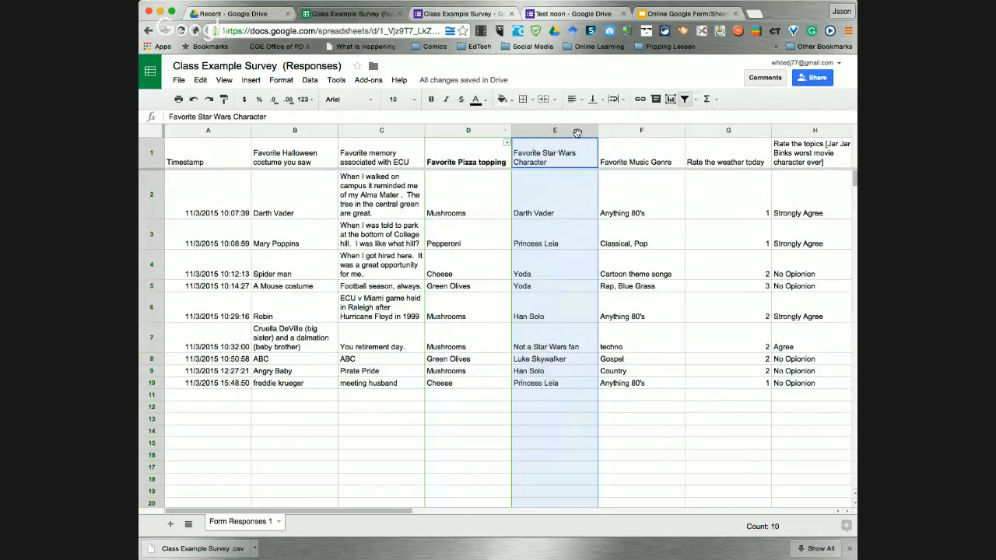
pyautogui.click(685, 100)
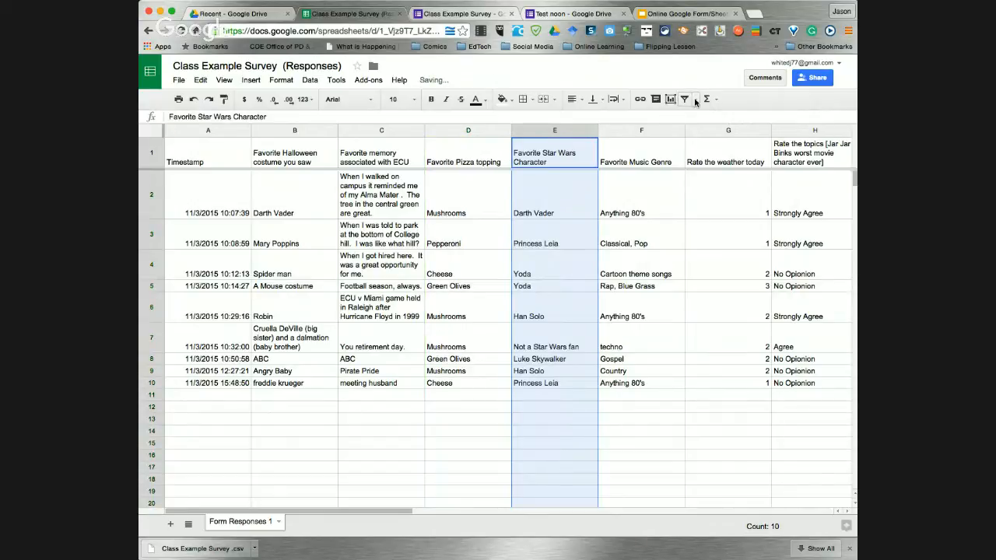
# Create filter view 'Filter 1' on column E, then switch filter views back to None
pyautogui.click(694, 99)
pyautogui.click(713, 119)
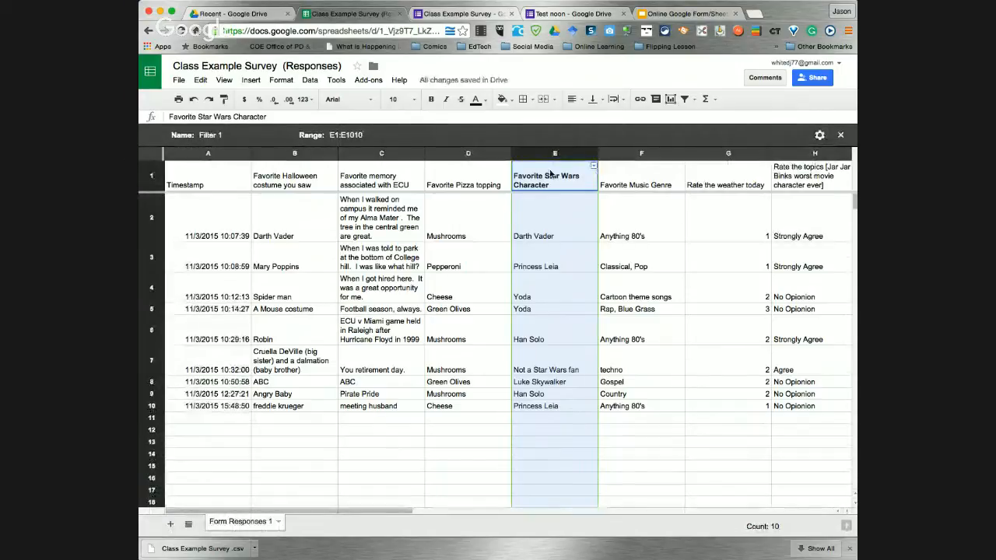
pyautogui.click(682, 103)
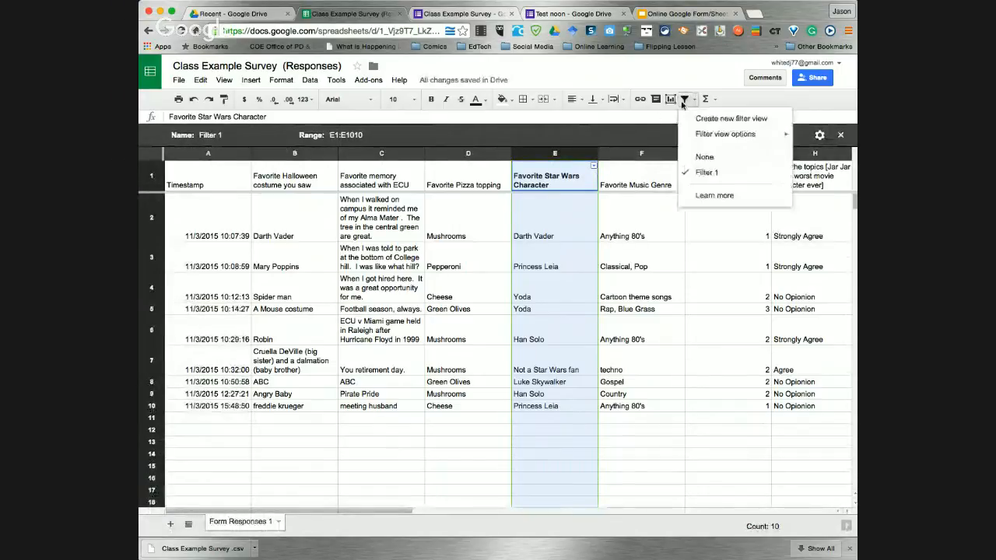
pyautogui.click(704, 156)
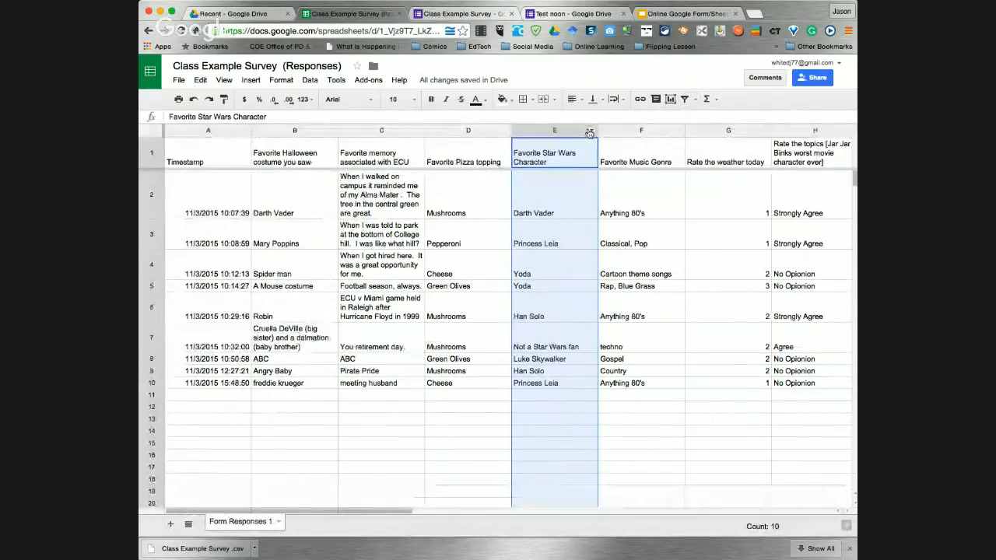
# Sort the sheet A→Z by Favorite Pizza topping, then switch to the presentation
pyautogui.click(504, 131)
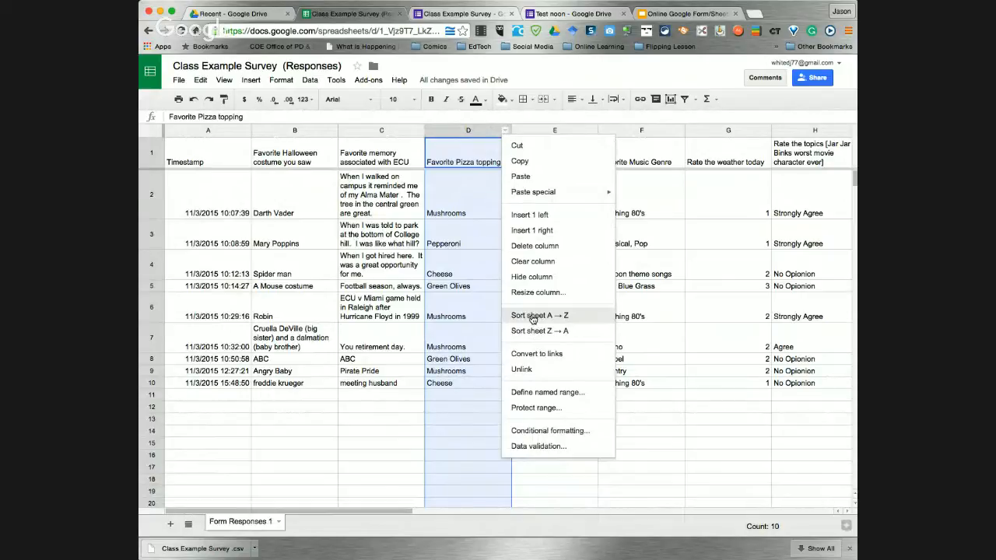
pyautogui.click(533, 316)
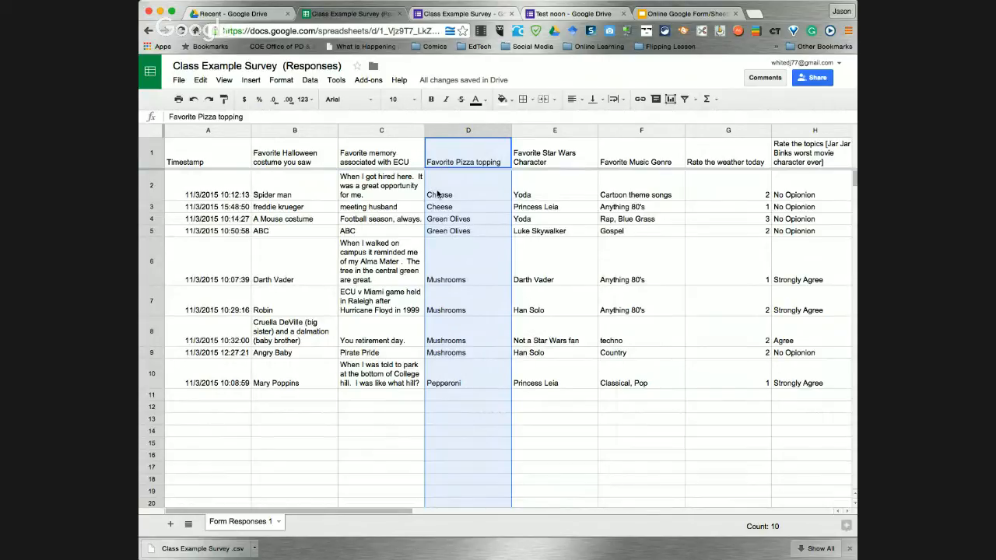
pyautogui.click(688, 15)
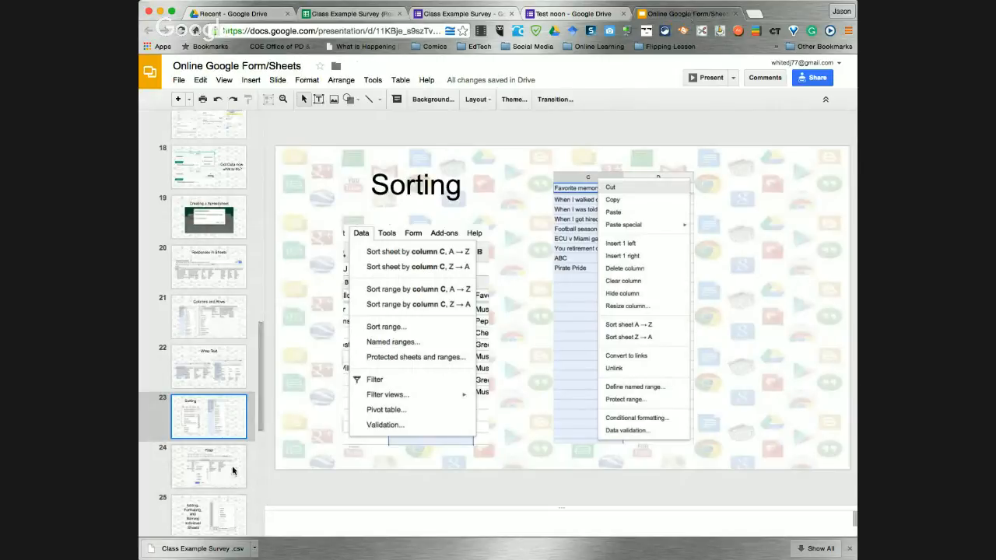
# Show slide 24 'Filter', then return to the Class Example Survey (Responses) spreadsheet
pyautogui.click(233, 470)
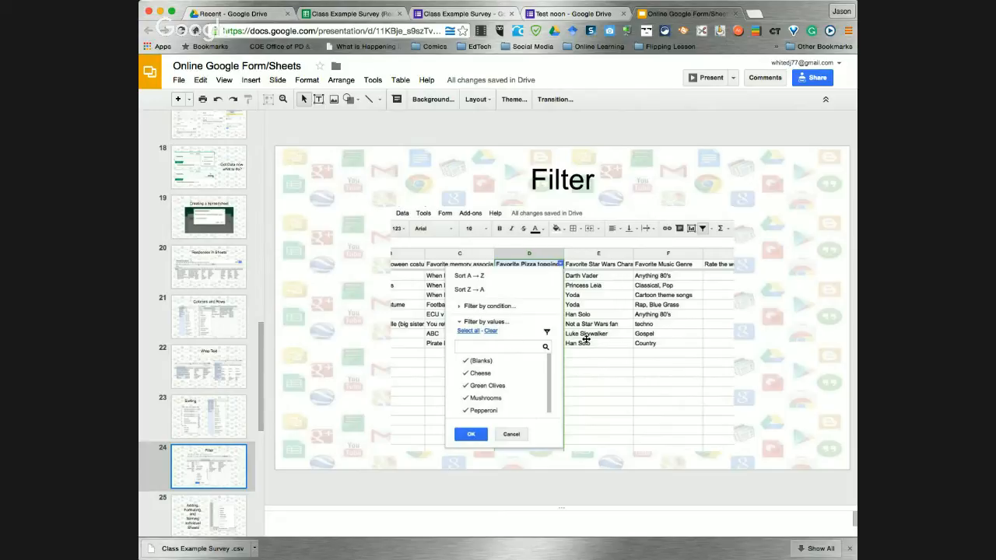
pyautogui.click(357, 16)
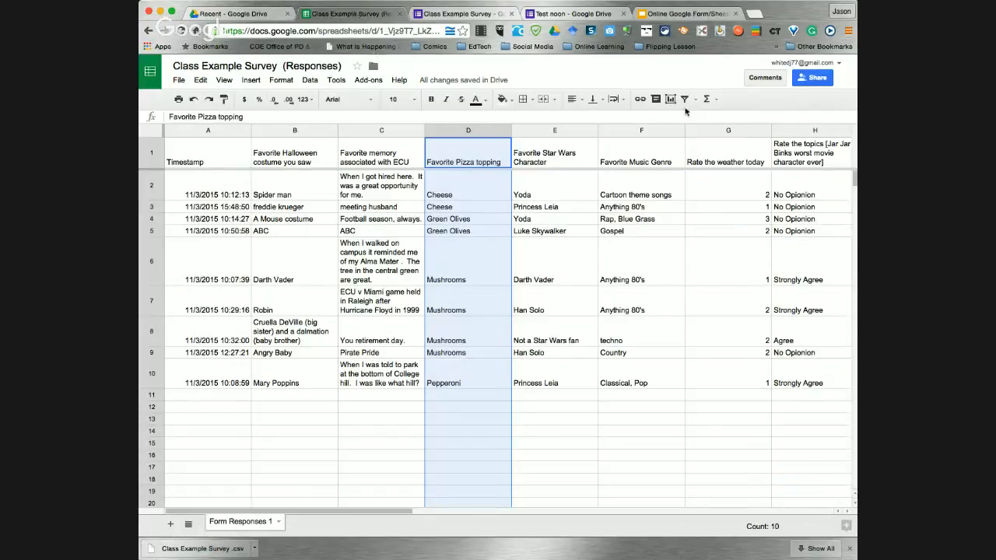
# Create filter view 'Filter 2' on the pizza topping column and browse its conditions without applying any
pyautogui.click(695, 99)
pyautogui.click(706, 119)
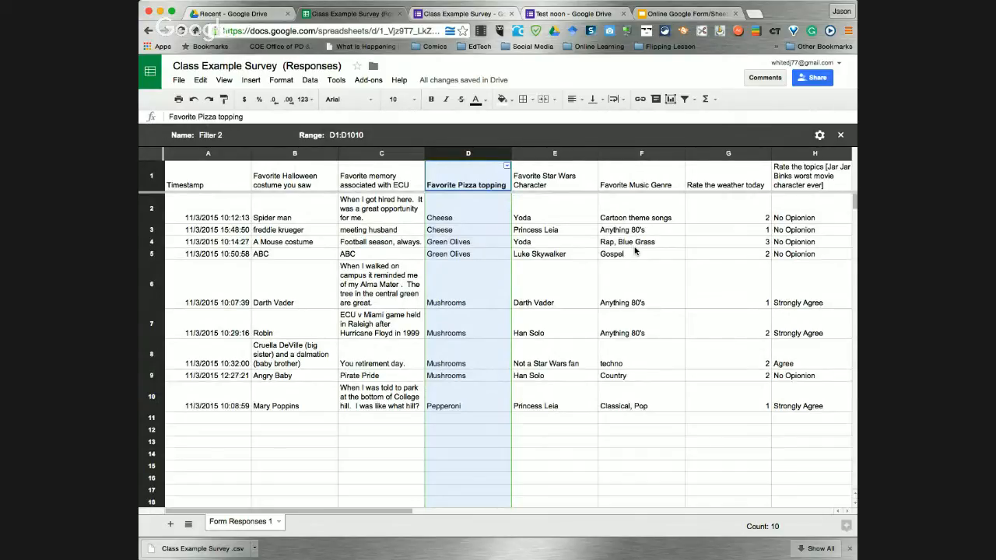
pyautogui.click(506, 167)
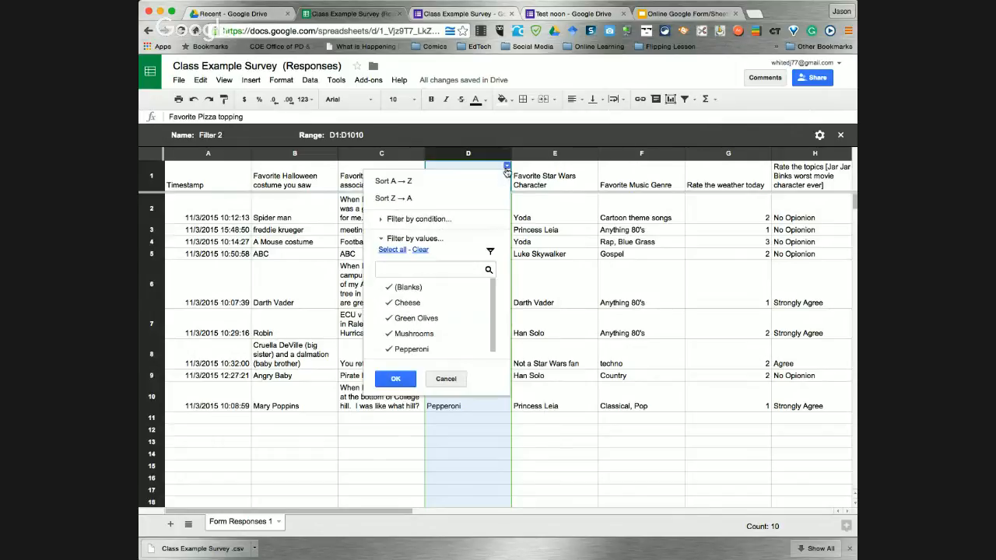
pyautogui.click(382, 220)
pyautogui.click(488, 240)
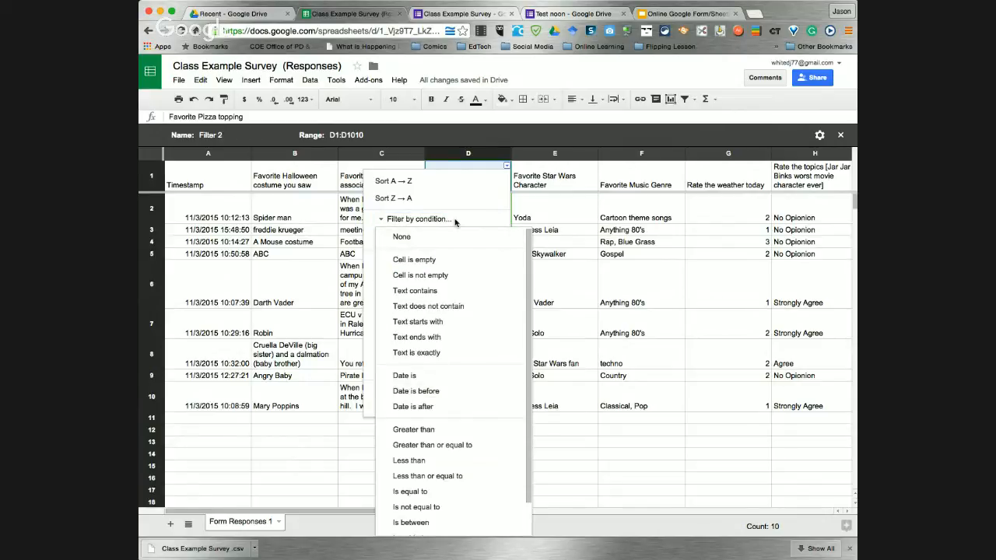
pyautogui.click(458, 224)
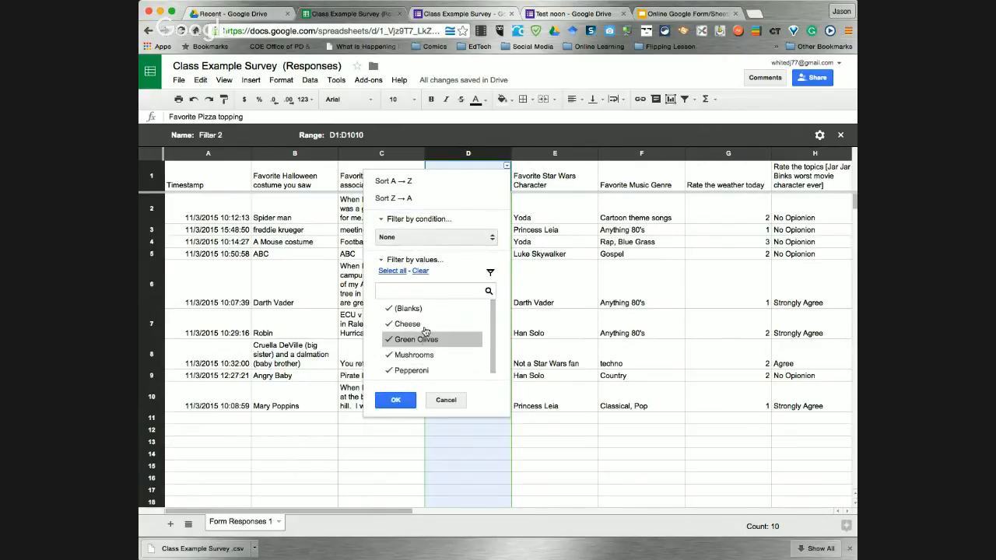
pyautogui.click(446, 400)
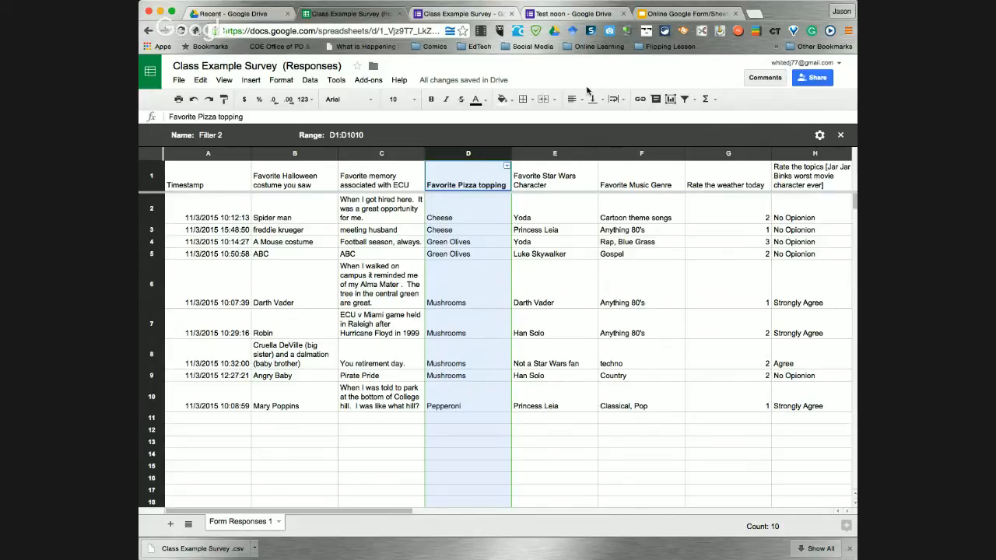
pyautogui.click(673, 14)
pyautogui.click(215, 510)
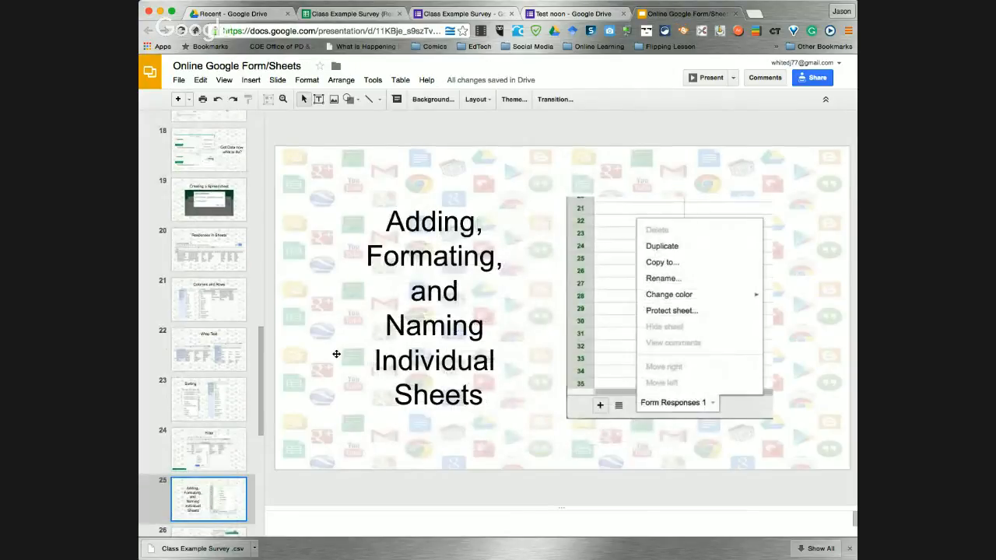
pyautogui.click(224, 452)
pyautogui.click(213, 484)
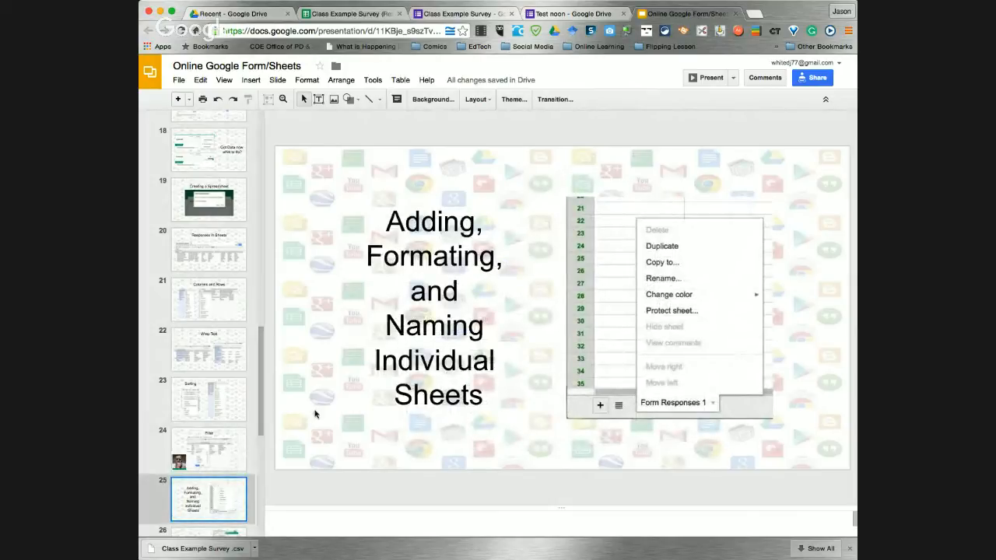
pyautogui.click(349, 17)
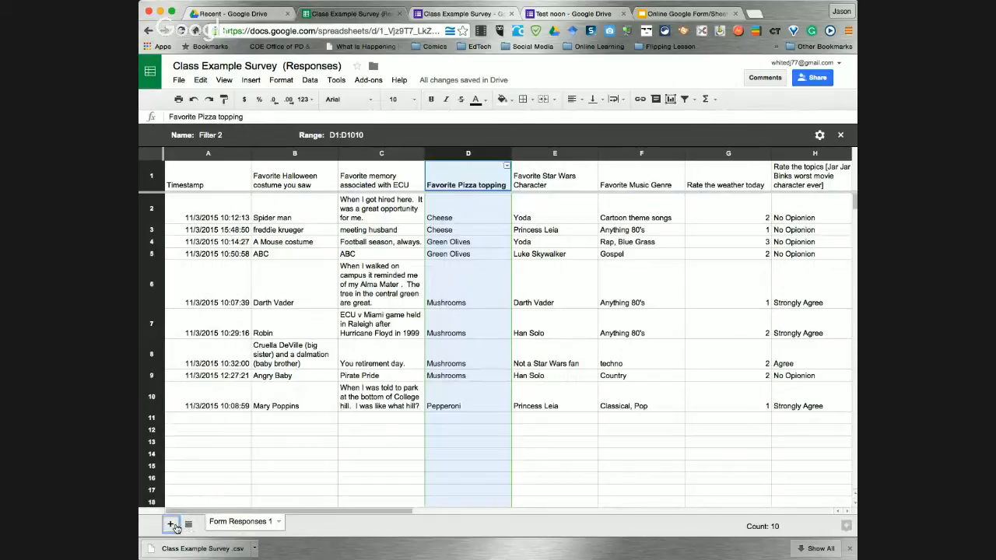
# Add a new sheet renamed 'Test noon' beside Form Responses 1, then return to the presentation
pyautogui.click(170, 524)
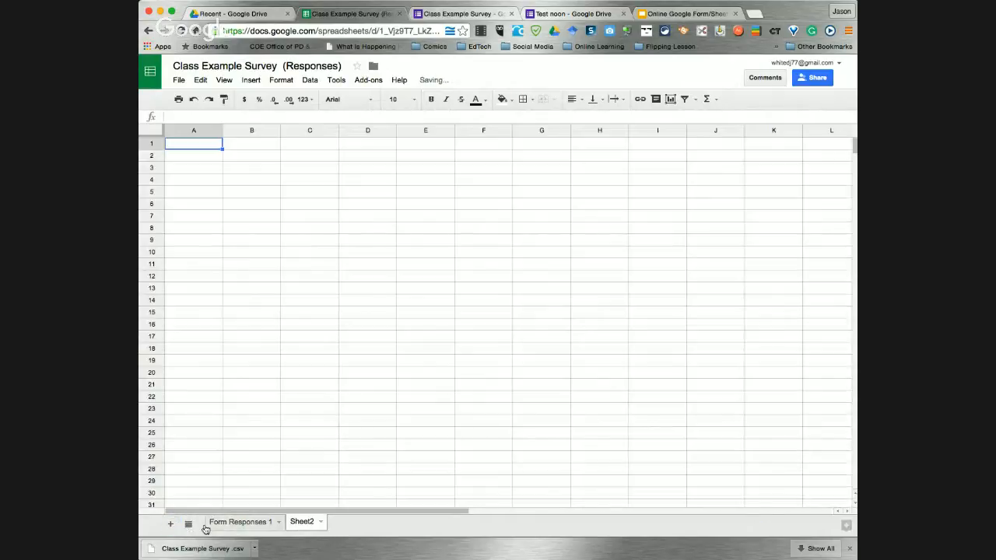
pyautogui.click(320, 523)
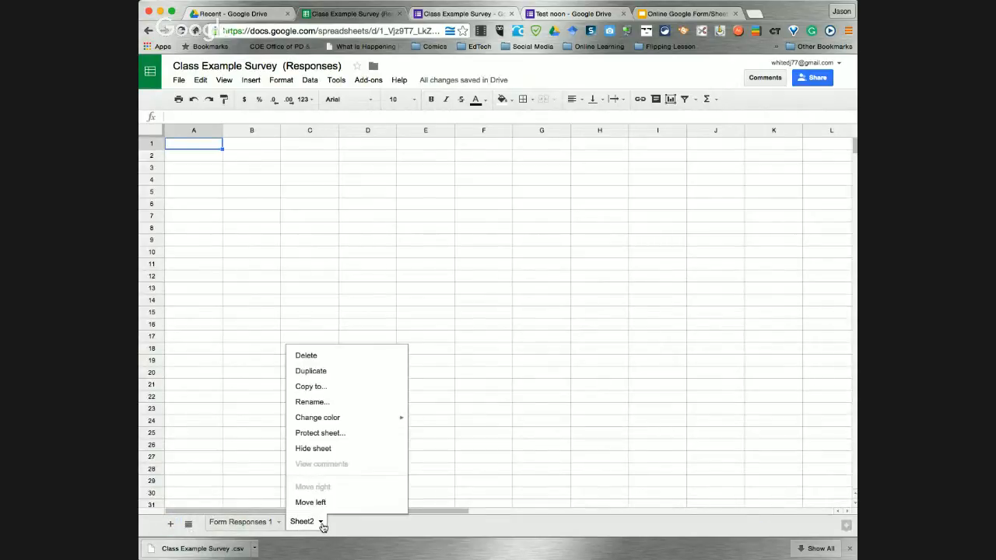
pyautogui.click(313, 402)
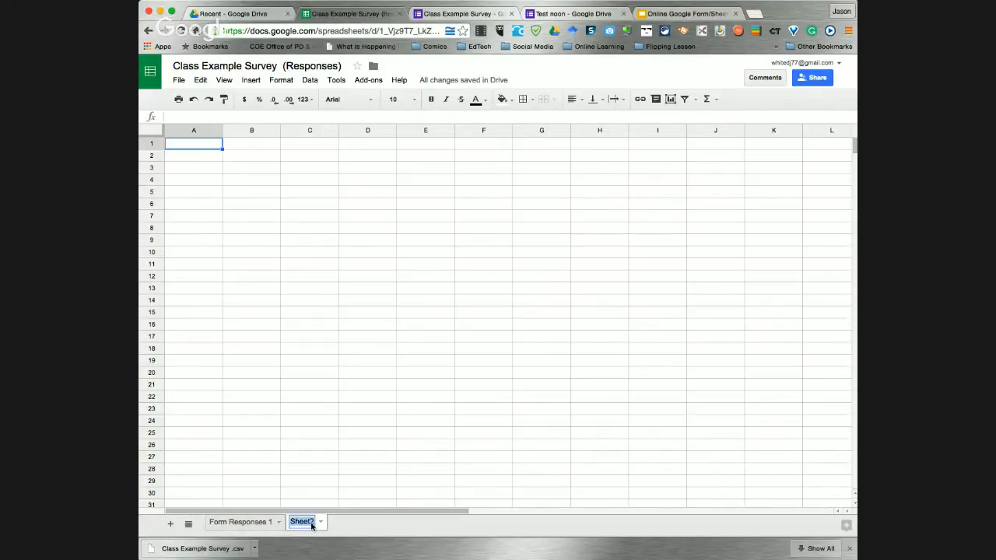
pyautogui.write('Test noon')
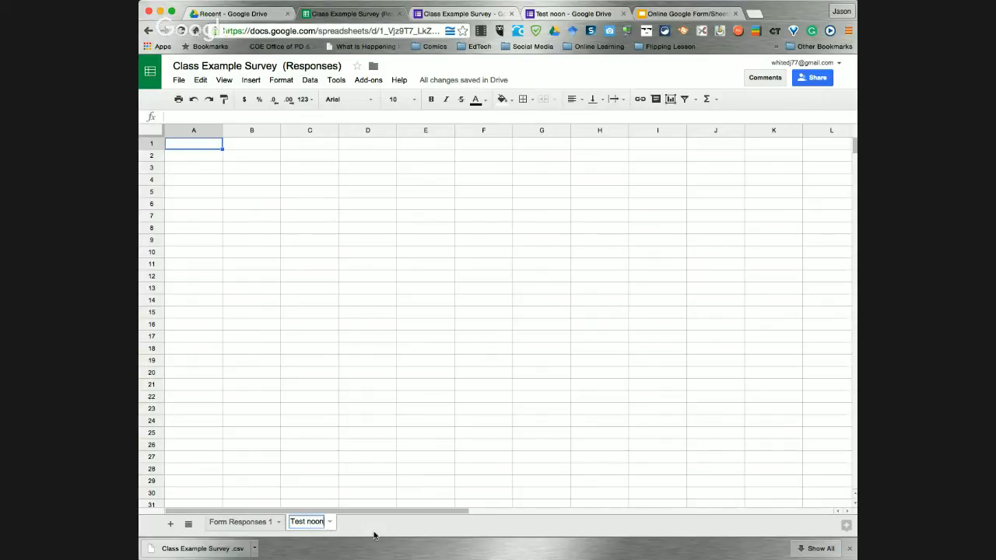
pyautogui.press('Return')
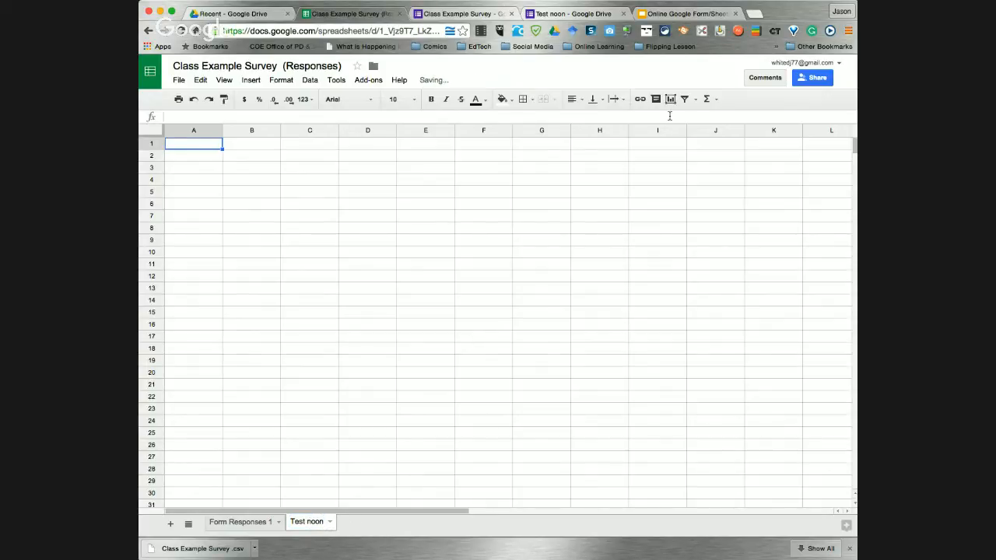
pyautogui.click(684, 14)
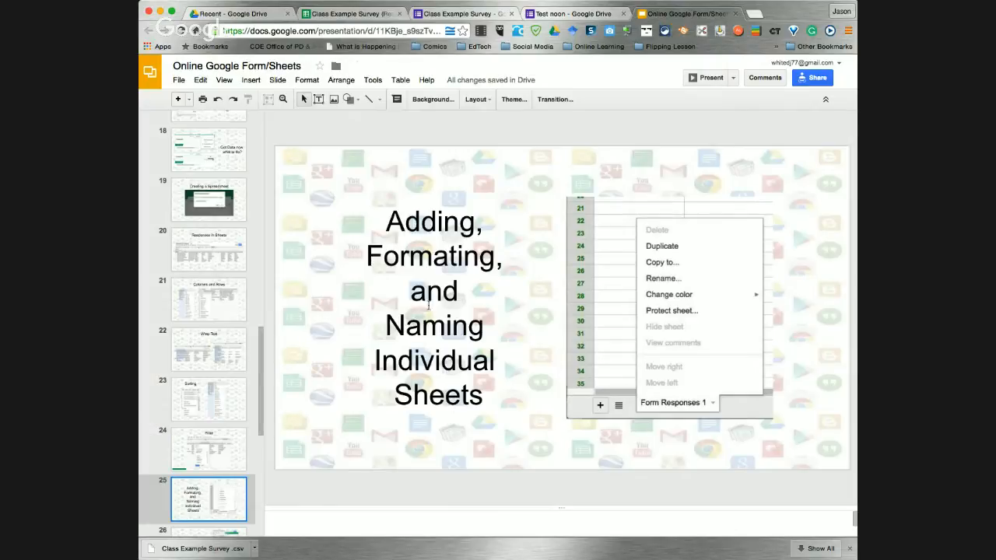
# On the Form Responses 1 sheet, set the filter view to None to leave 'Filter 2'
pyautogui.click(602, 18)
pyautogui.click(350, 15)
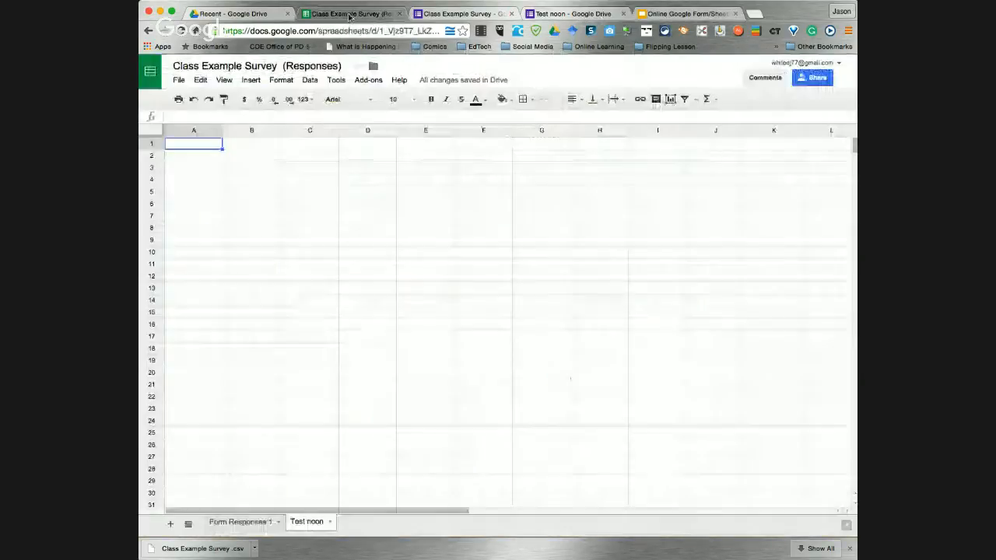
pyautogui.moveTo(245, 523)
pyautogui.mouseDown()
pyautogui.moveTo(354, 522)
pyautogui.moveTo(249, 523)
pyautogui.mouseUp()
pyautogui.click(689, 99)
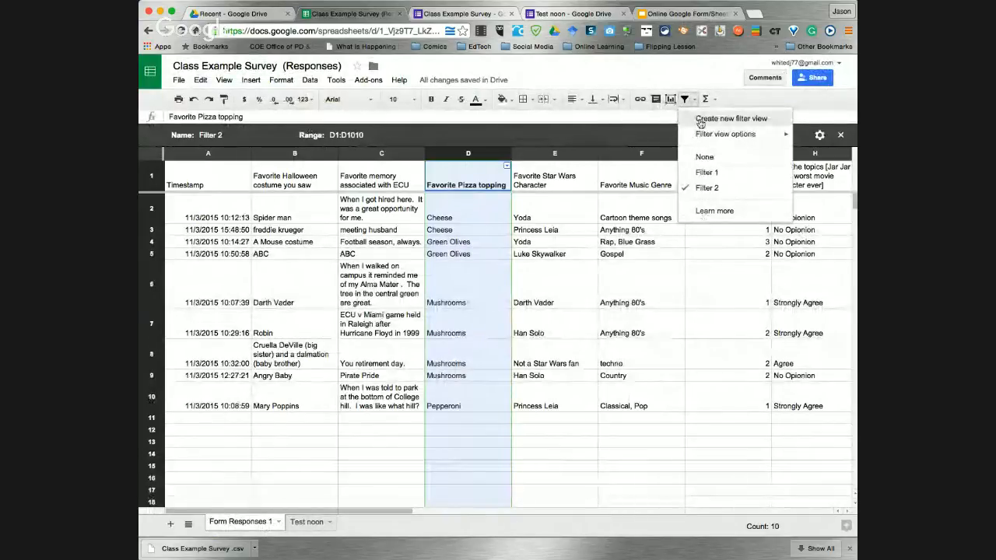
pyautogui.click(702, 156)
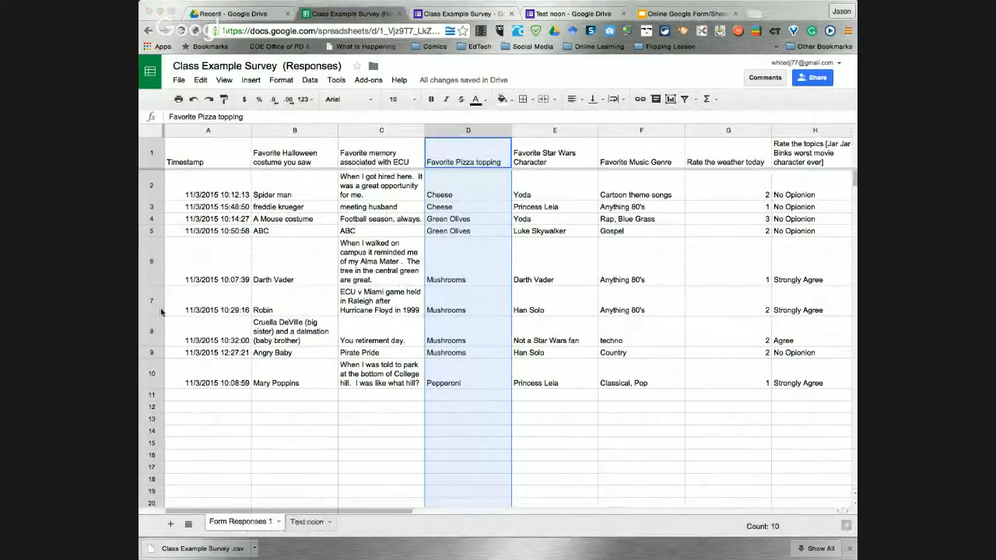
pyautogui.click(681, 13)
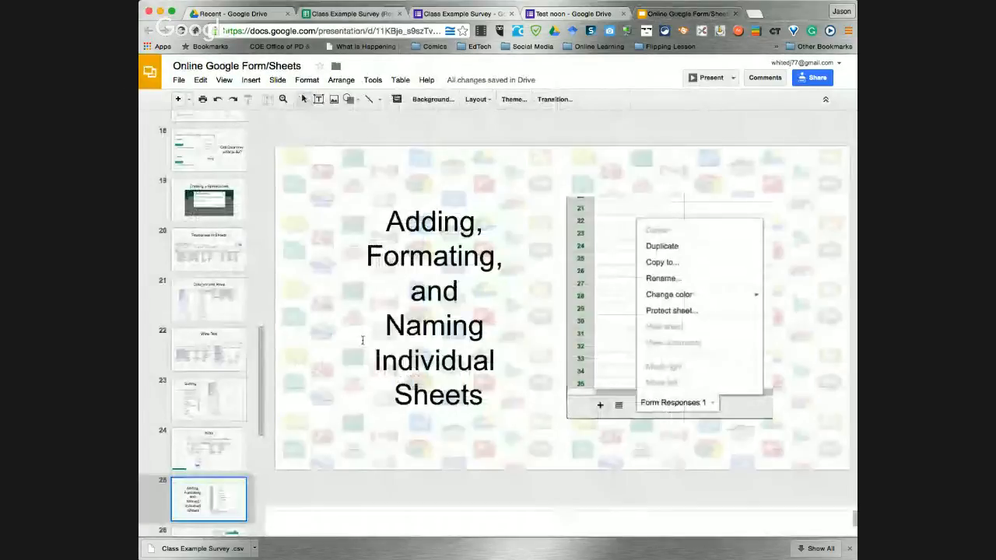
pyautogui.click(193, 439)
pyautogui.scroll(-3, 193, 434)
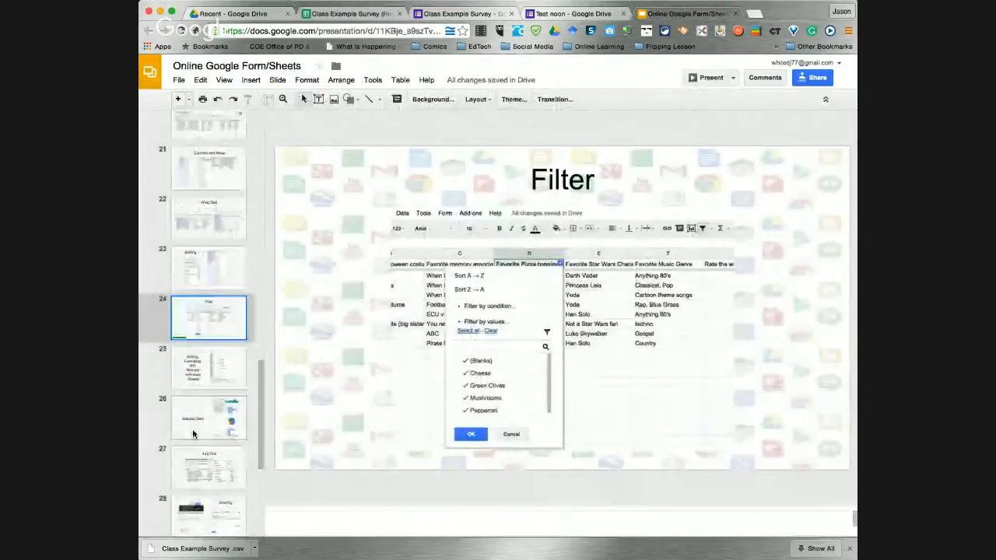
pyautogui.click(193, 434)
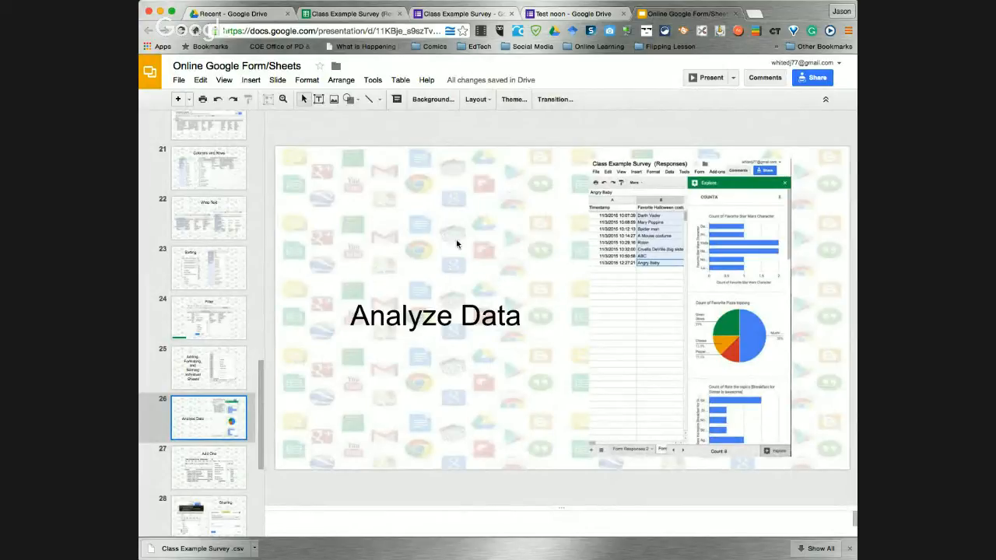
pyautogui.click(352, 14)
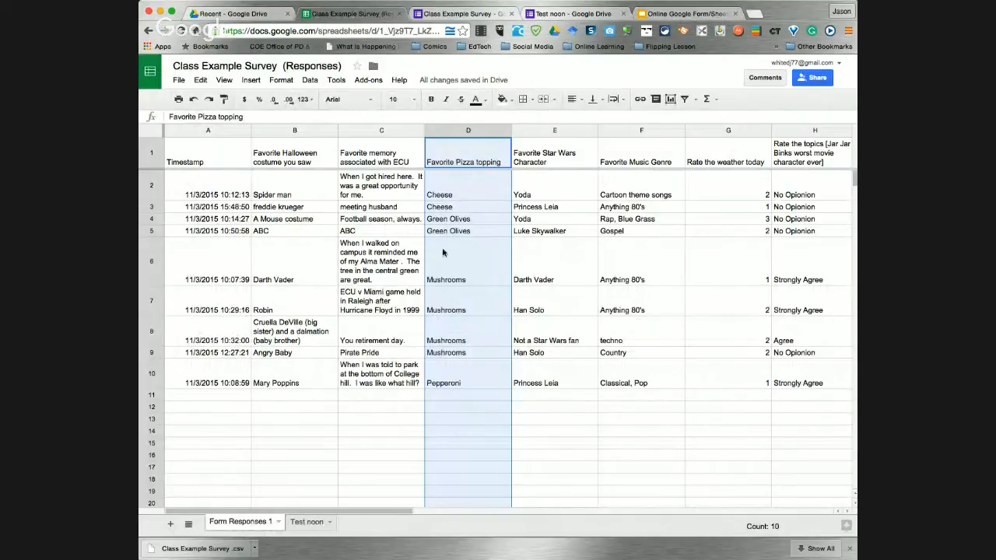
# Select the Favorite Star Wars Character answers in E2:E10 and open Explore on them
pyautogui.moveTo(378, 511); pyautogui.dragTo(460, 513)
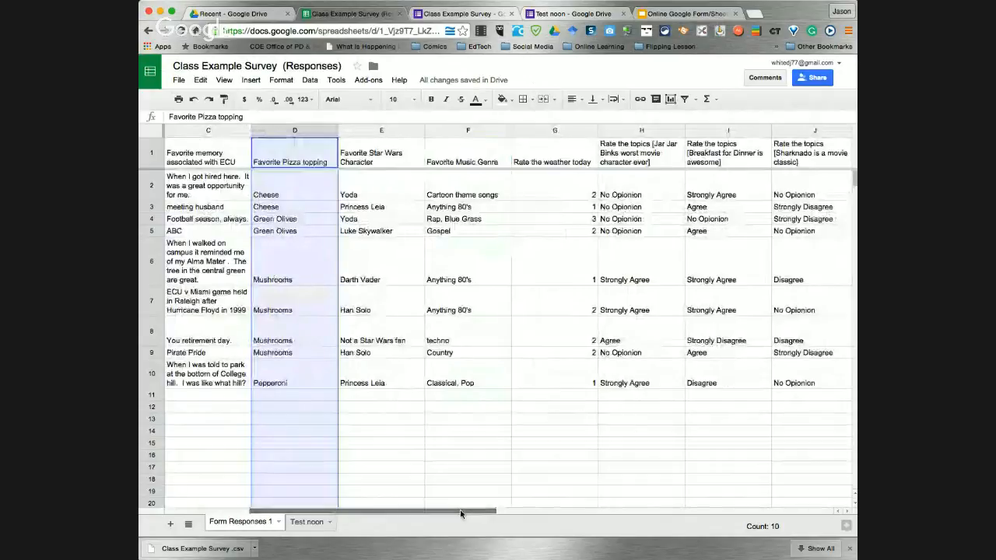
pyautogui.click(387, 161)
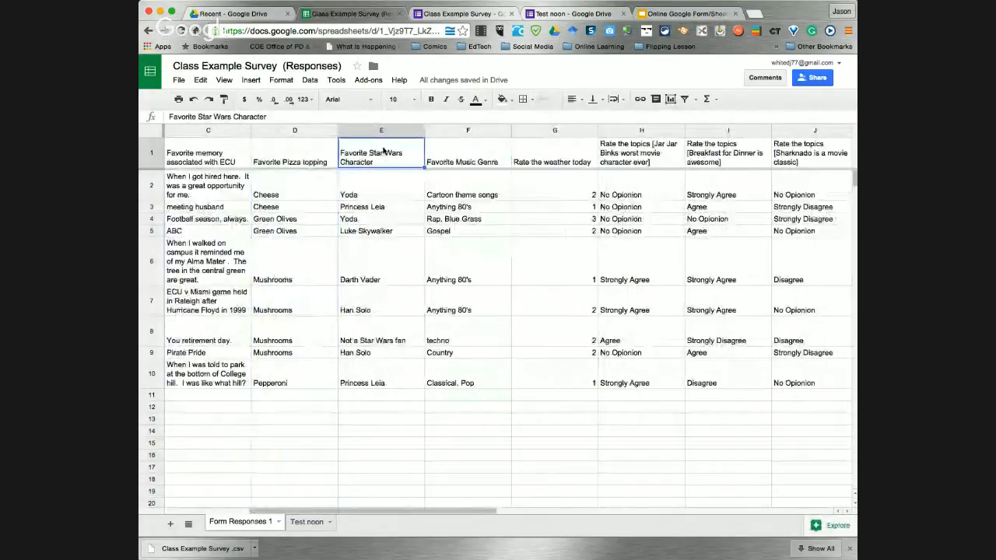
pyautogui.click(397, 130)
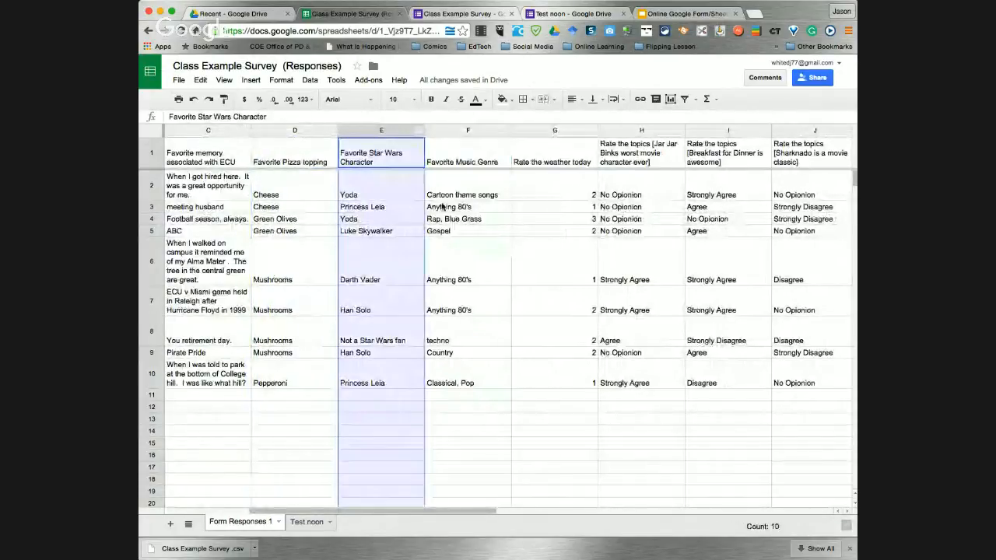
pyautogui.click(391, 193)
pyautogui.moveTo(392, 193); pyautogui.dragTo(363, 381)
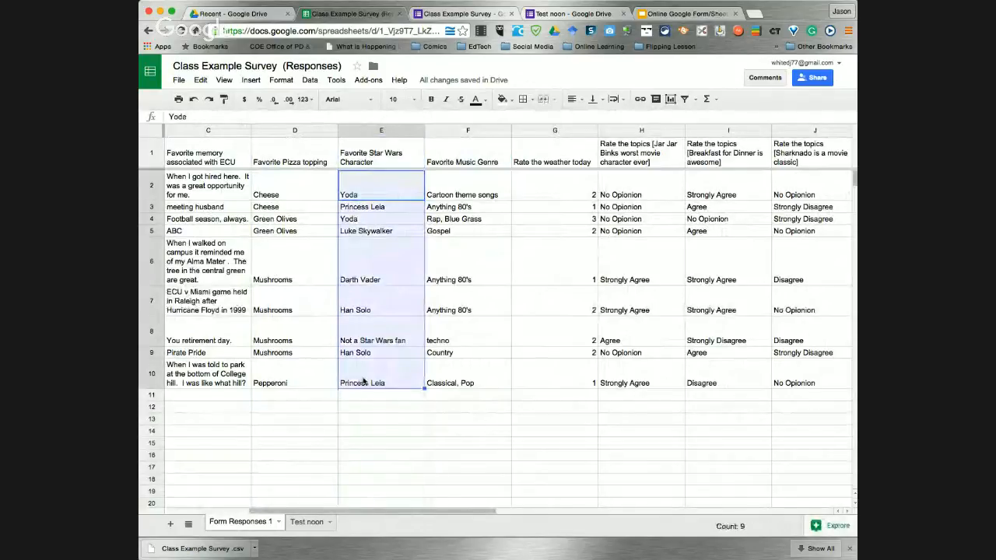
pyautogui.click(832, 527)
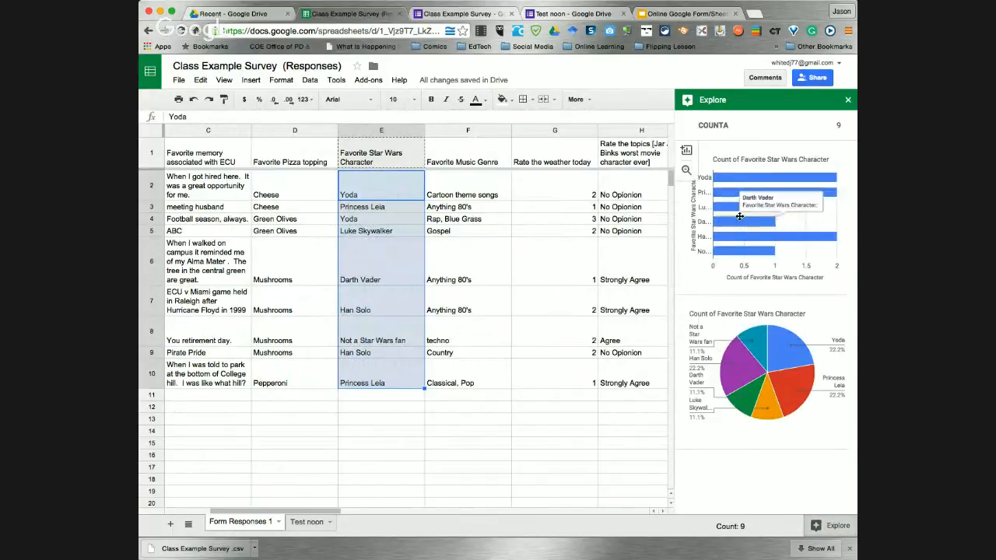
# Create a new Google Docs document from Drive and start typing 'Noon Dat' as its title
pyautogui.click(233, 13)
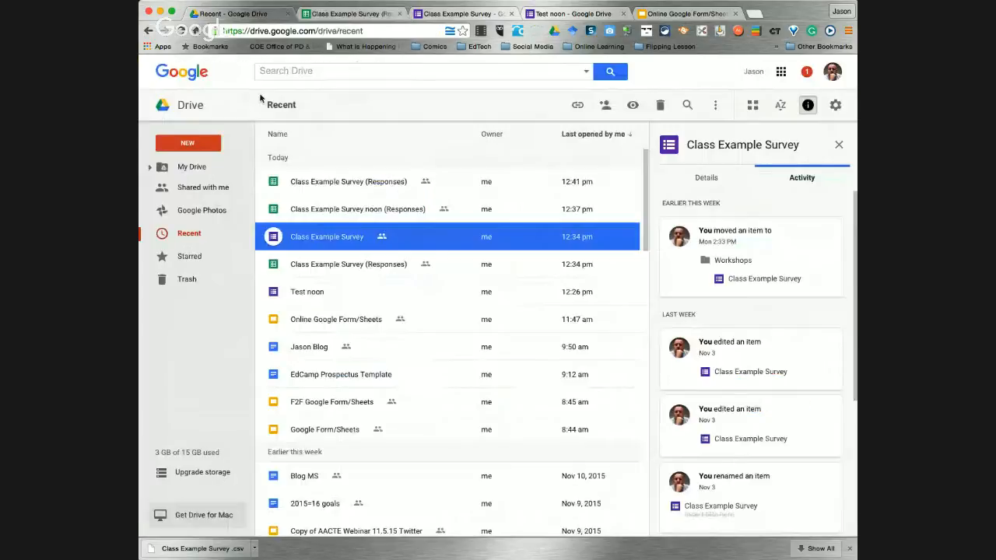
pyautogui.click(194, 144)
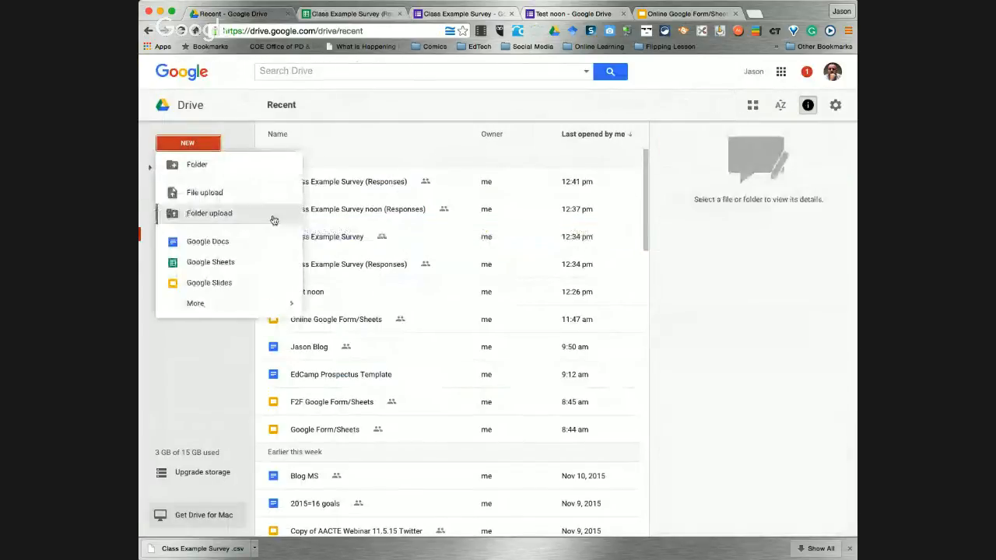
pyautogui.click(195, 242)
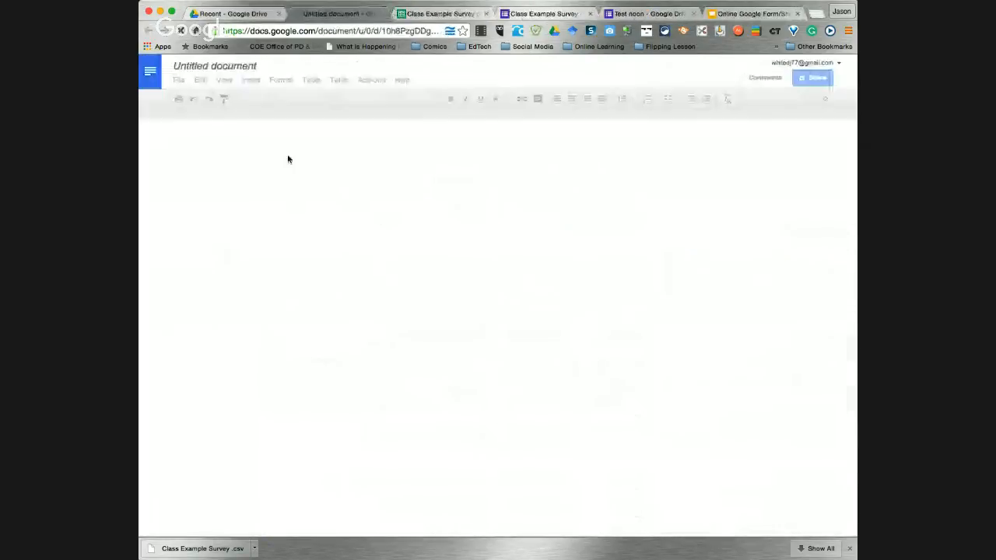
pyautogui.click(249, 68)
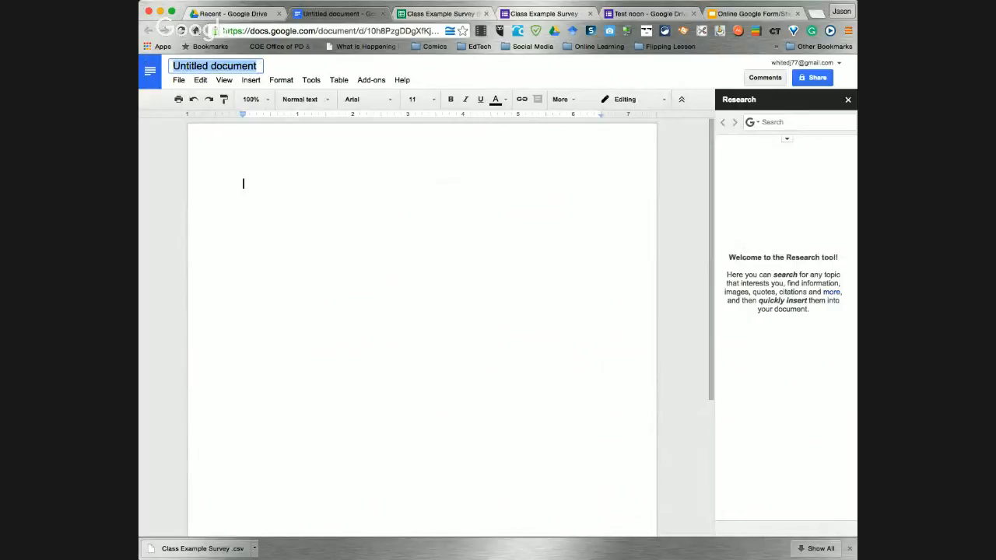
pyautogui.write('Noon Data')
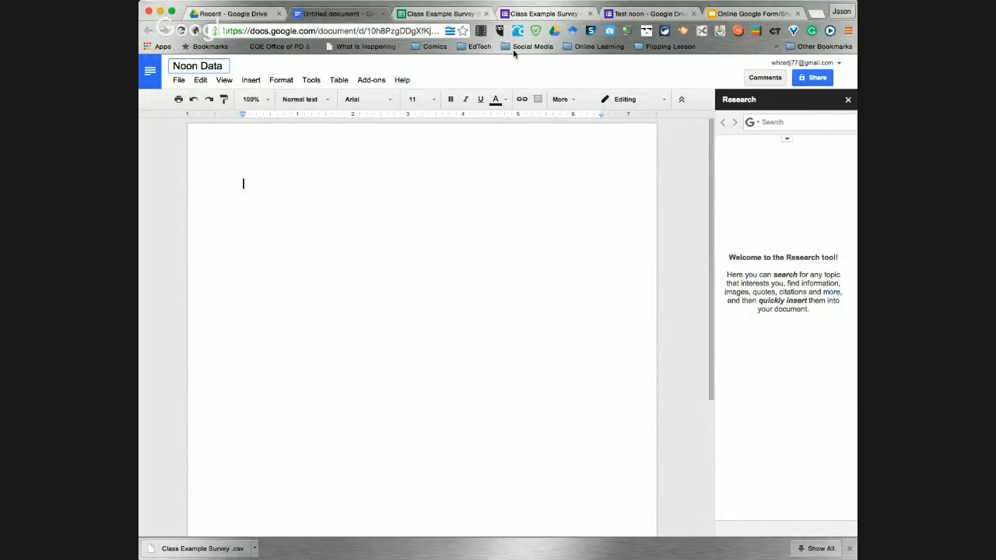
# Insert the Explore 'Count of Favorite Star Wars Character' pie chart into the responses sheet
pyautogui.click(441, 14)
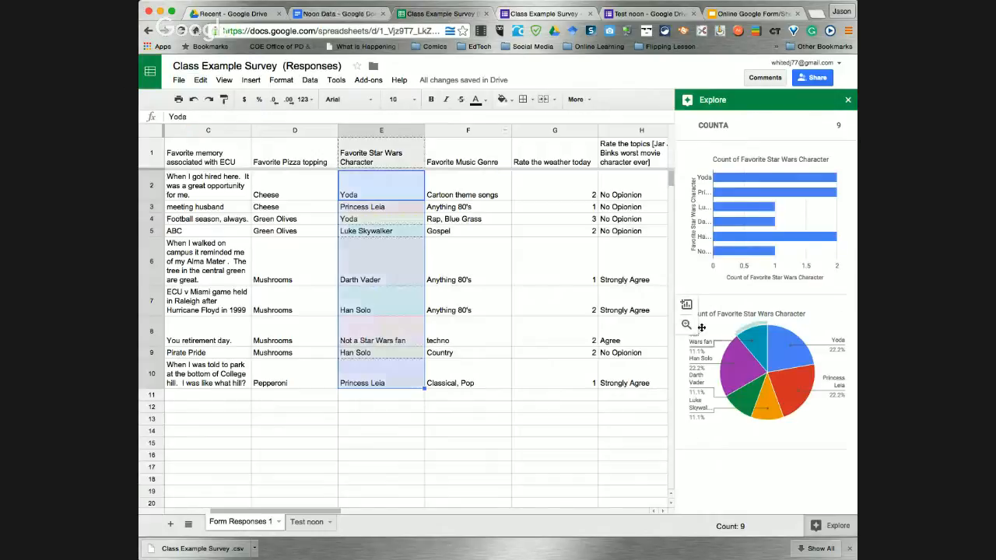
pyautogui.moveTo(730, 329); pyautogui.dragTo(303, 439)
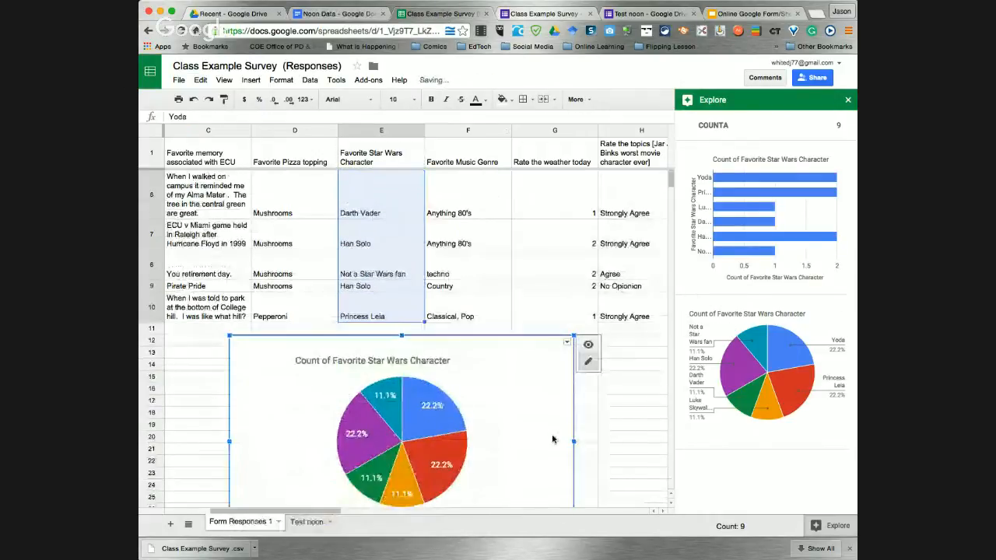
pyautogui.moveTo(751, 368)
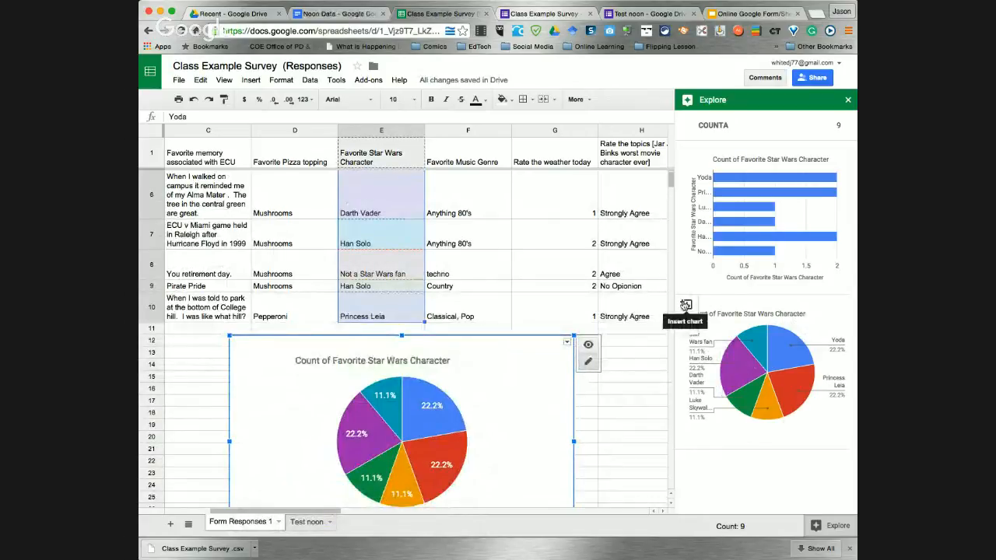
pyautogui.click(685, 306)
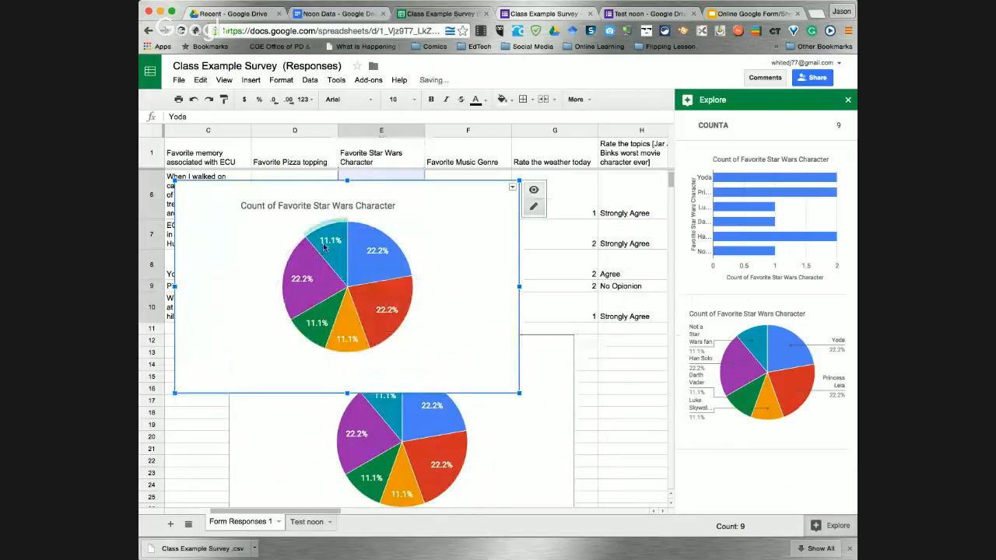
# Delete the duplicate pie chart, keeping one copy below the survey answers
pyautogui.rightClick(245, 241)
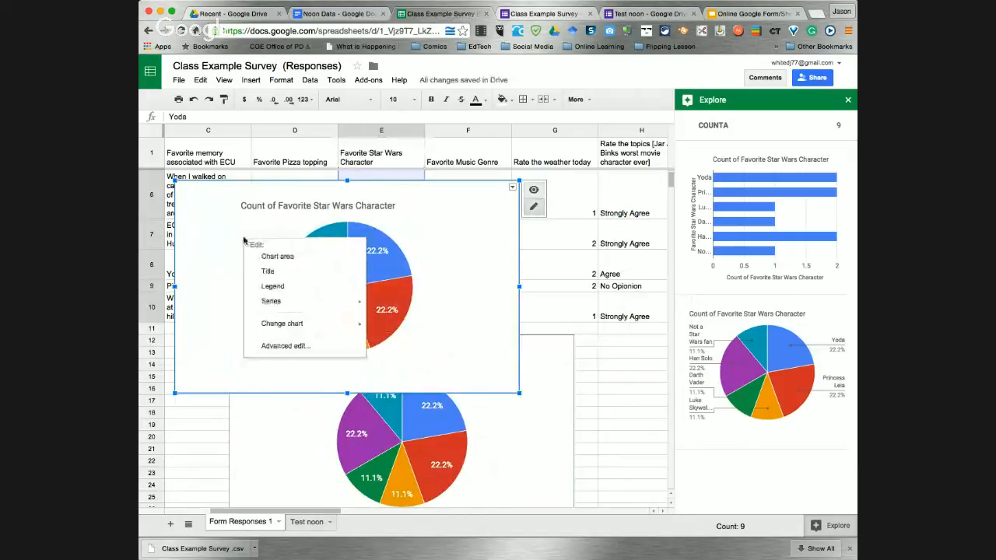
pyautogui.click(227, 310)
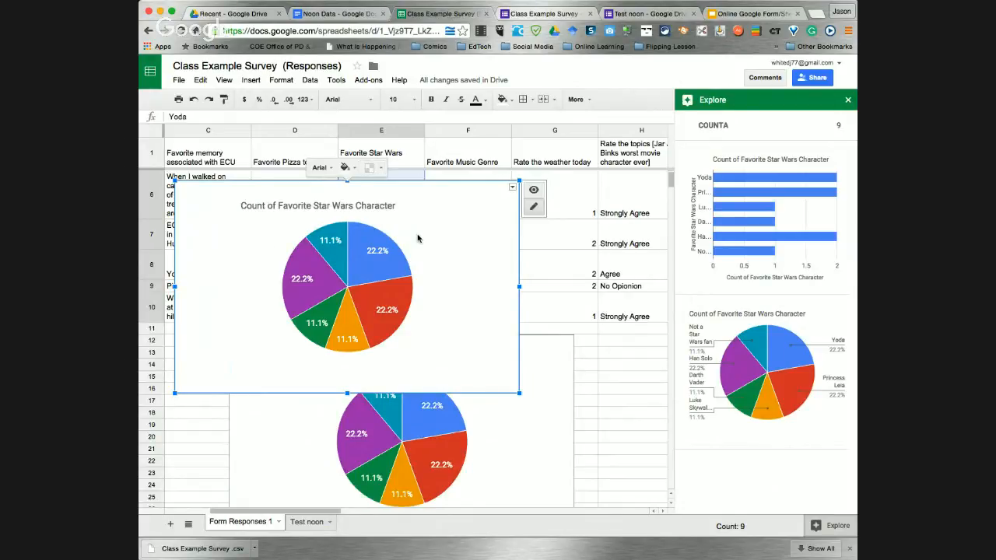
pyautogui.press('Delete')
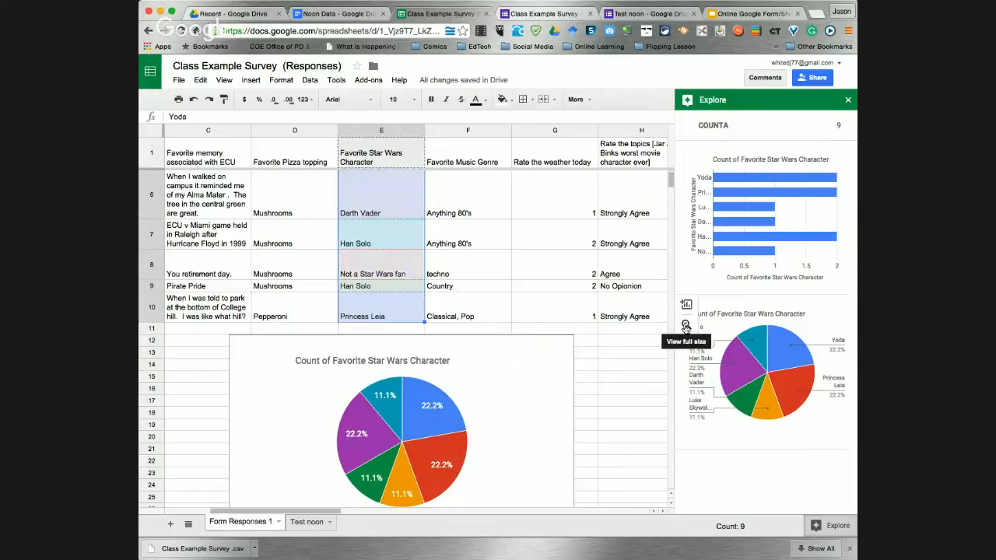
pyautogui.click(500, 393)
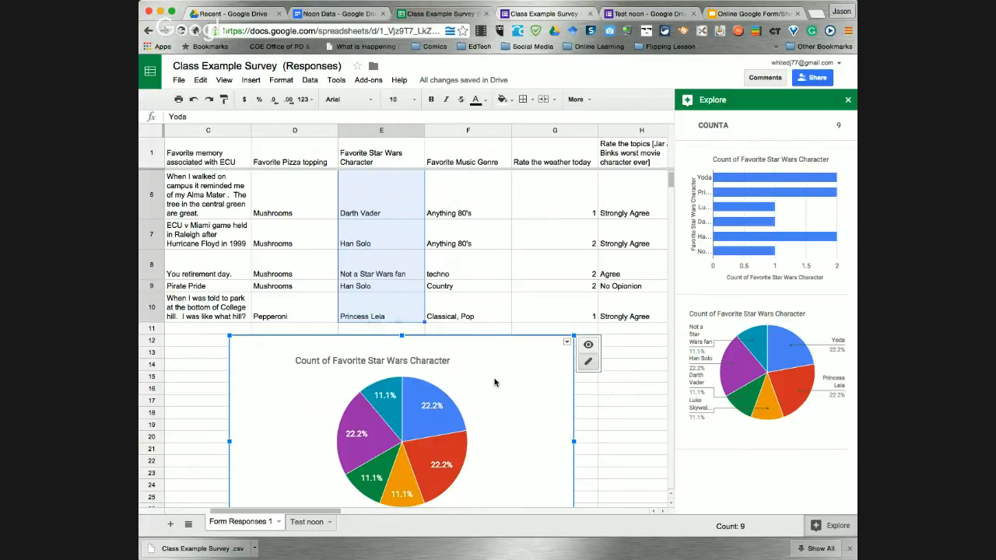
pyautogui.scroll(-5, 600, 389)
# Open the pie chart's Advanced edit Chart Editor and cancel without changes
pyautogui.scroll(5, 575, 381)
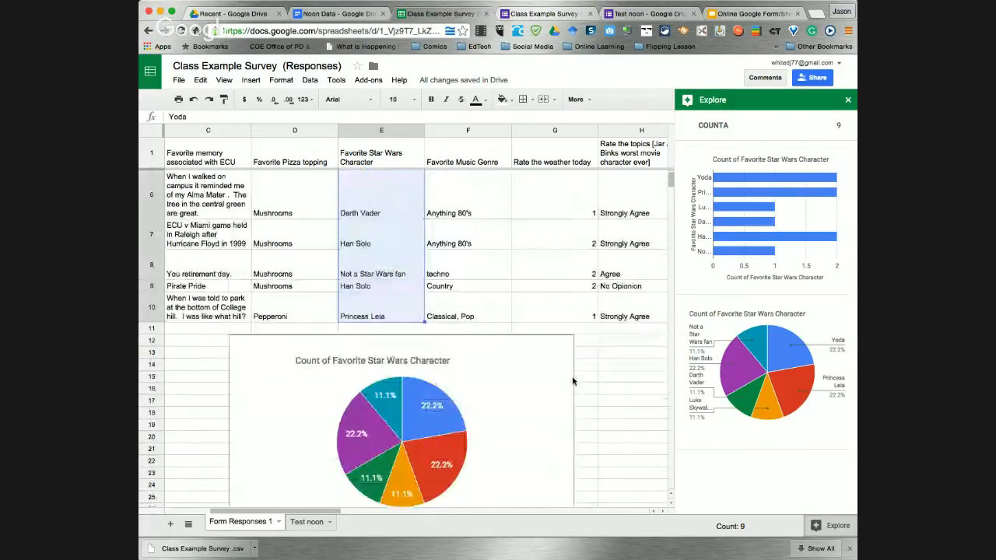
pyautogui.rightClick(511, 380)
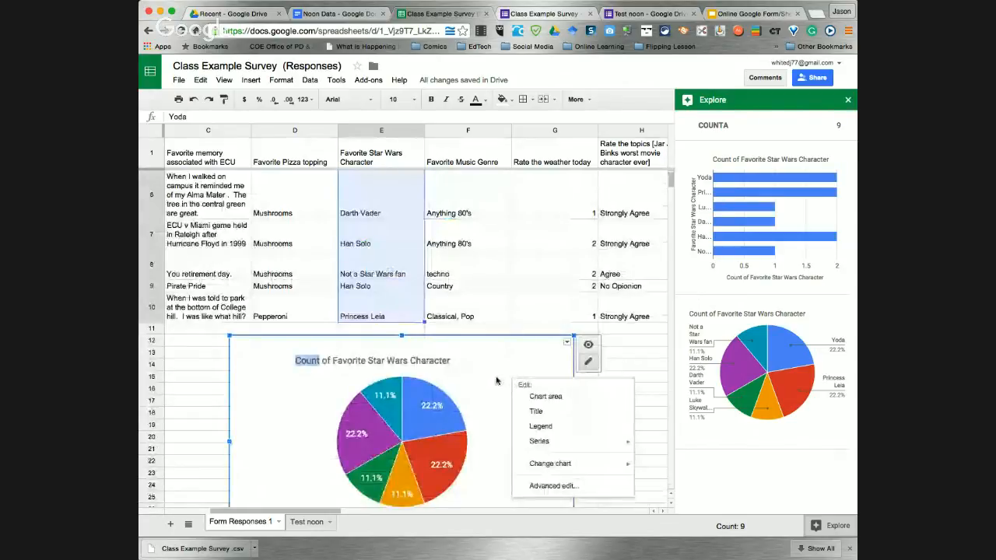
pyautogui.click(565, 487)
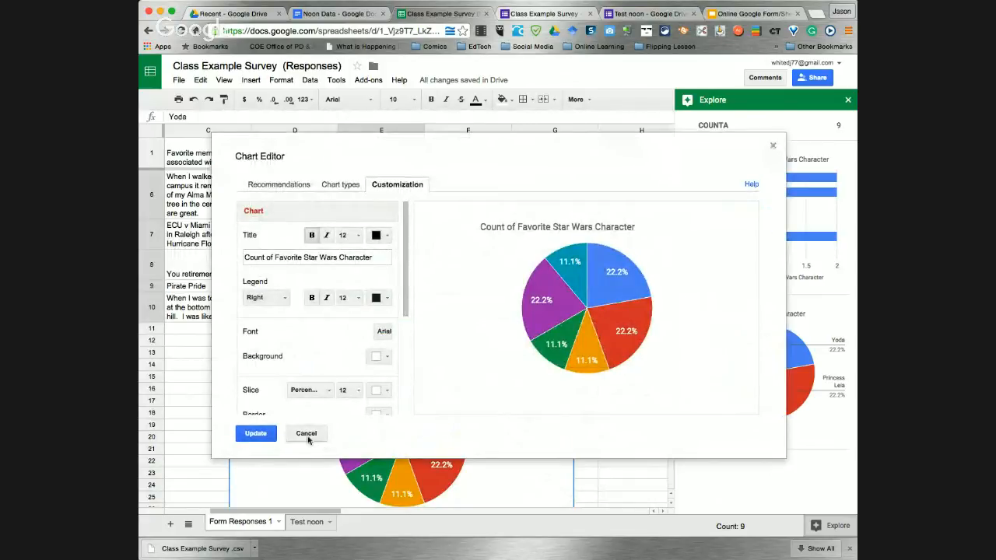
pyautogui.click(307, 440)
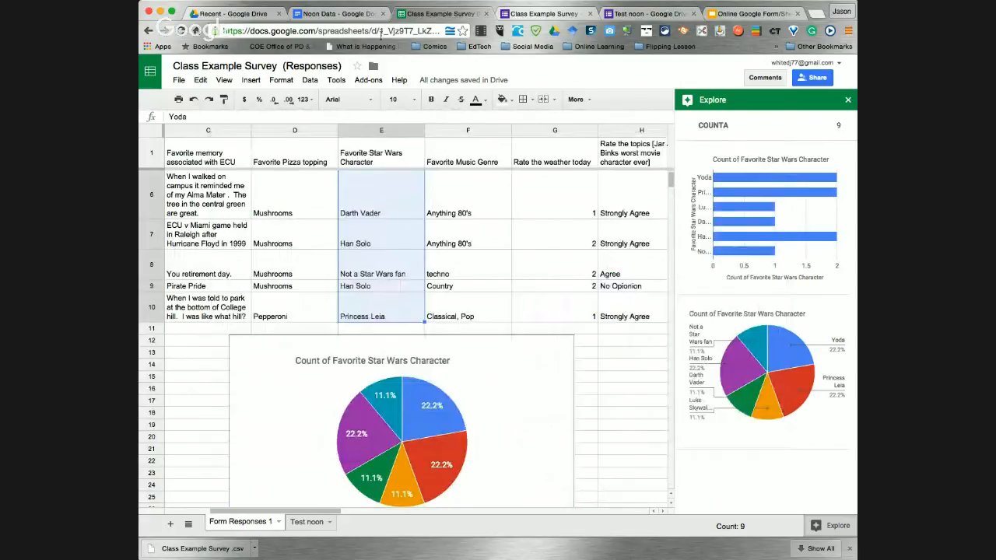
# Close the Noon Data Google Docs tab and return to the responses sheet
pyautogui.click(386, 13)
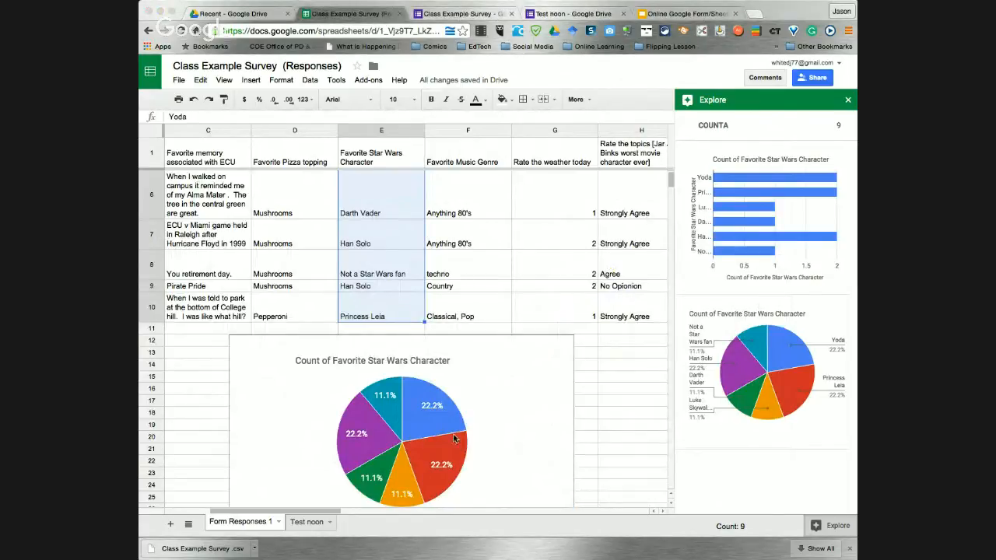
pyautogui.click(478, 428)
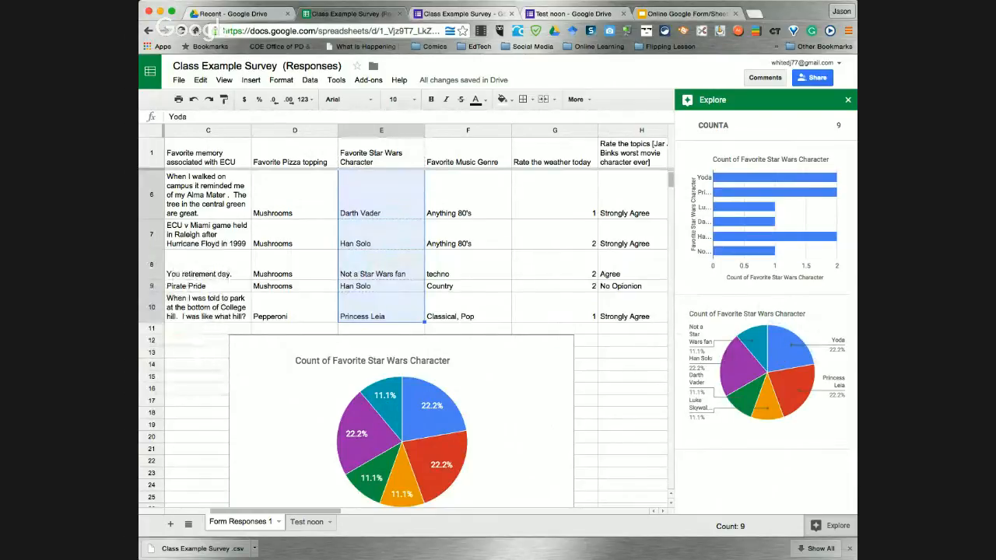
pyautogui.moveTo(778, 361)
pyautogui.mouseDown()
pyautogui.moveTo(741, 375)
pyautogui.moveTo(792, 361)
pyautogui.moveTo(768, 368)
pyautogui.mouseUp()
pyautogui.scroll(-4, 580, 446)
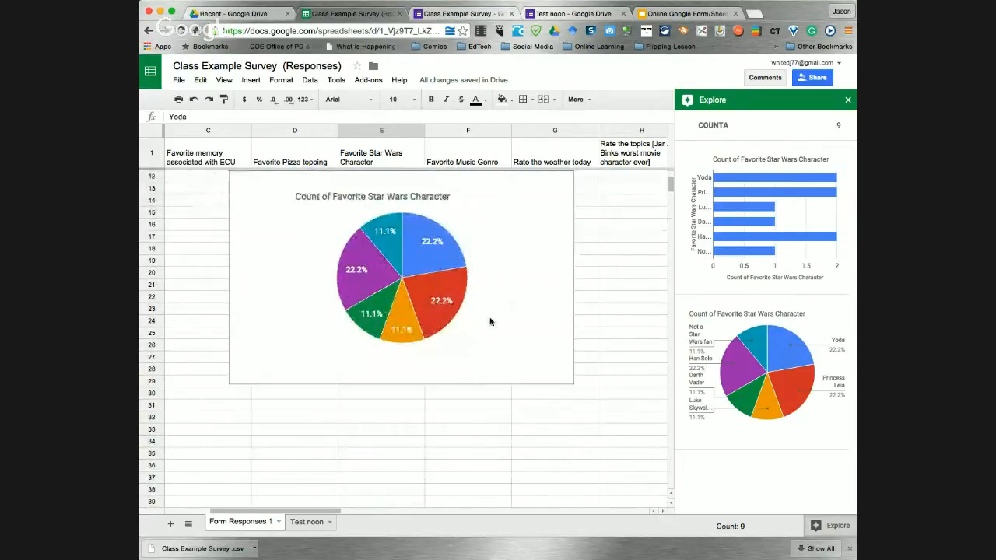
# Close the Explore panel next to the embedded pie chart
pyautogui.click(495, 271)
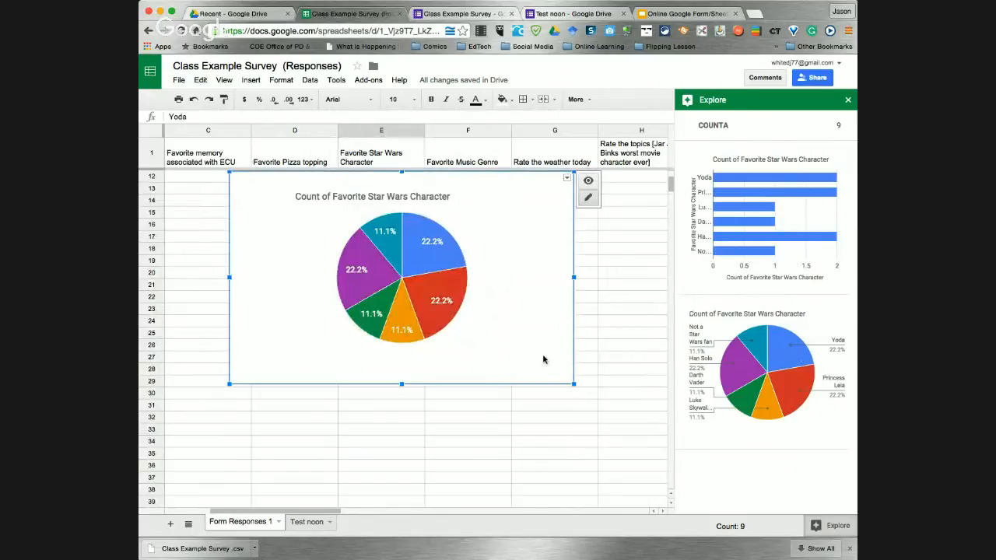
pyautogui.click(826, 527)
pyautogui.scroll(5, 514, 292)
pyautogui.scroll(-4, 514, 292)
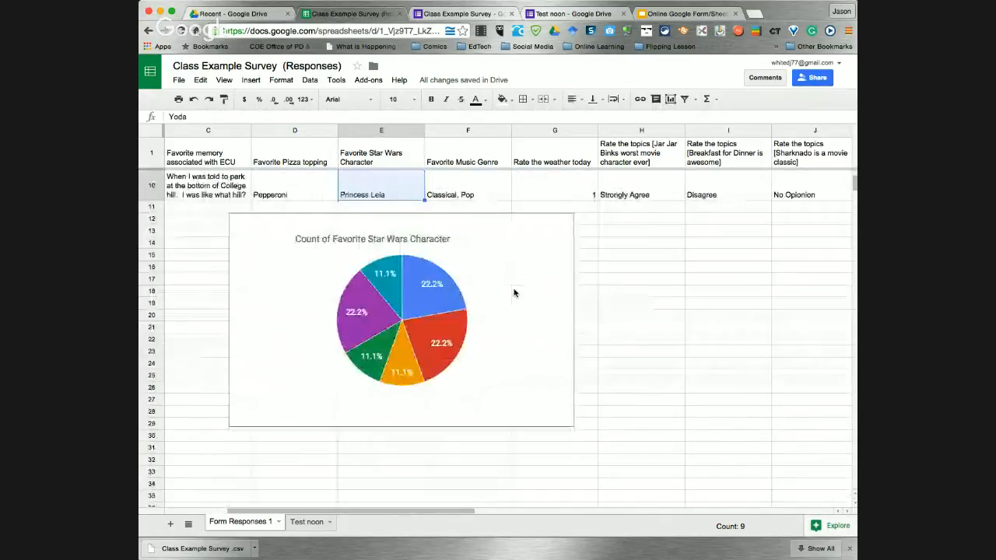
pyautogui.scroll(1, 513, 293)
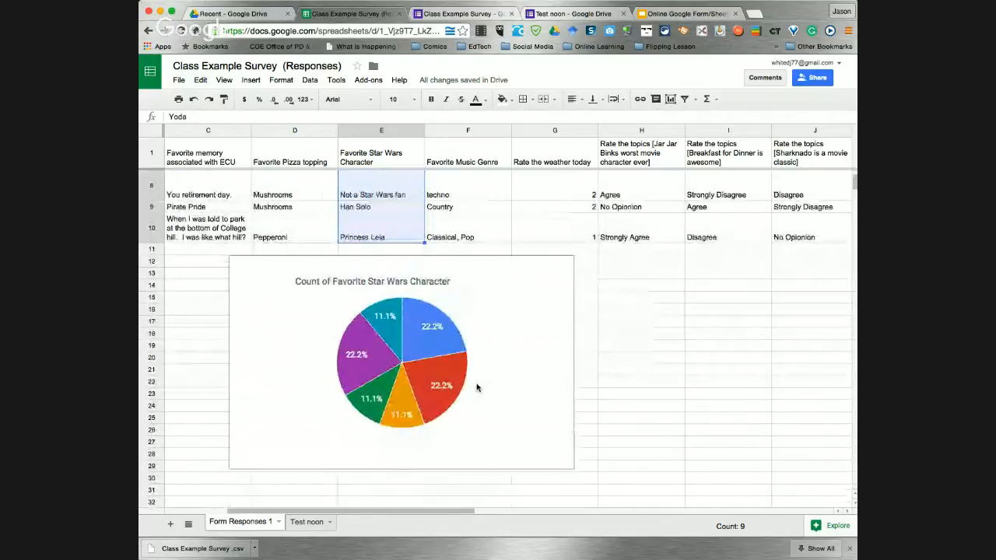
# Replace 'Count of' in the pie chart title with 'Analysis of'
pyautogui.click(389, 285)
pyautogui.click(447, 282)
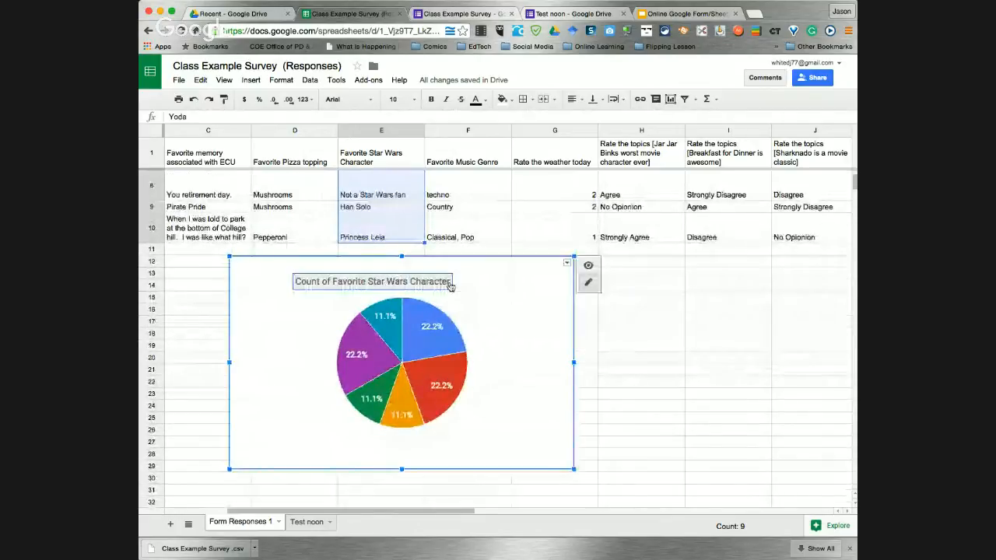
pyautogui.click(447, 282)
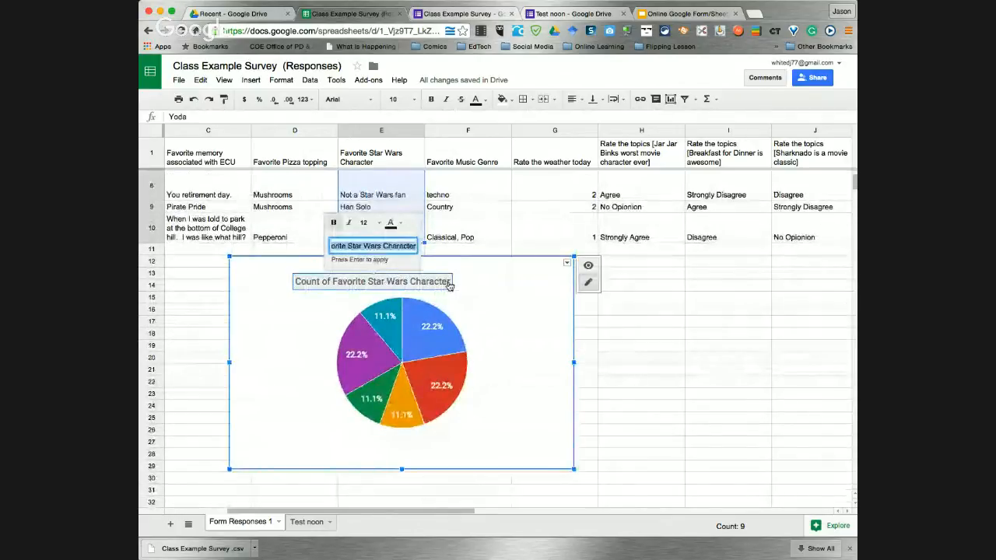
pyautogui.click(362, 246)
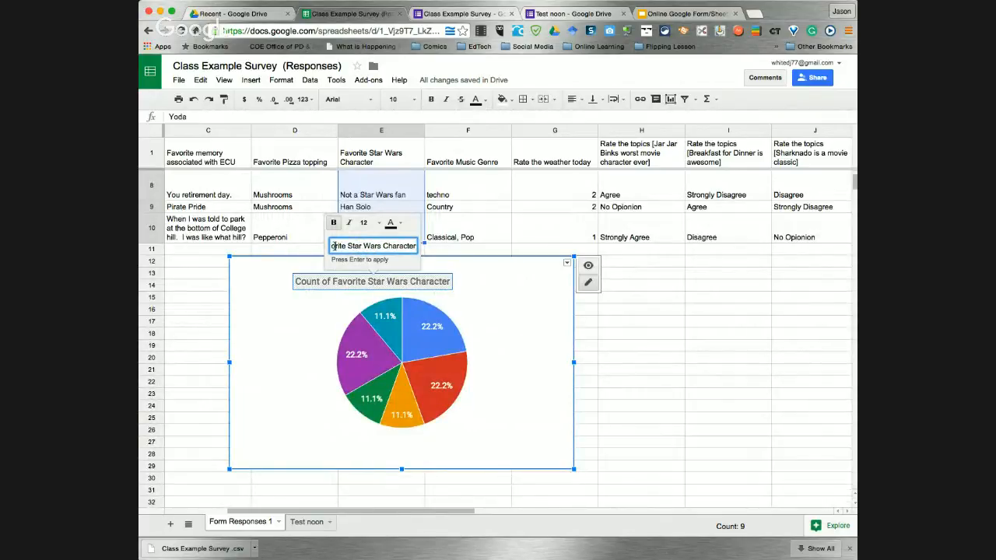
pyautogui.click(335, 246)
pyautogui.moveTo(360, 246); pyautogui.dragTo(279, 244)
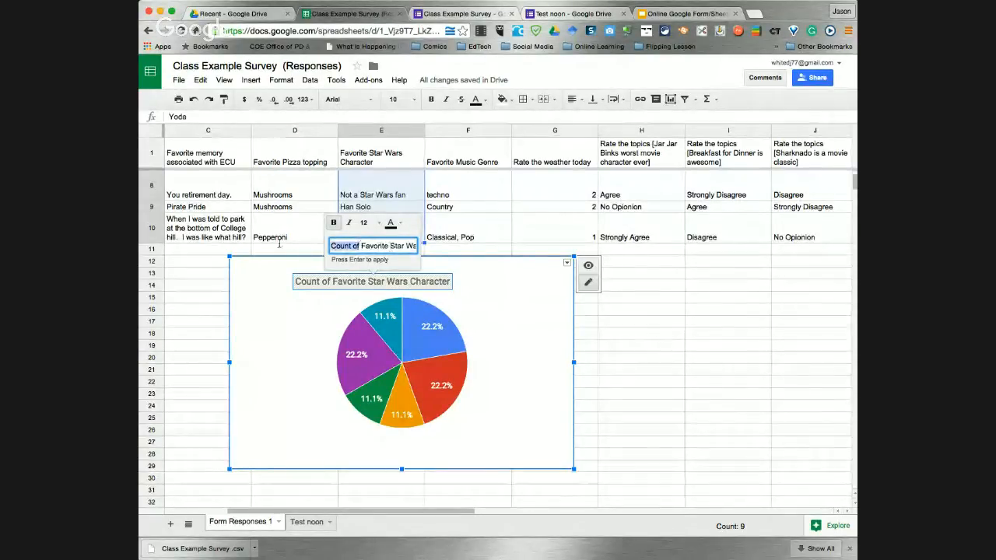
pyautogui.write('Analy')
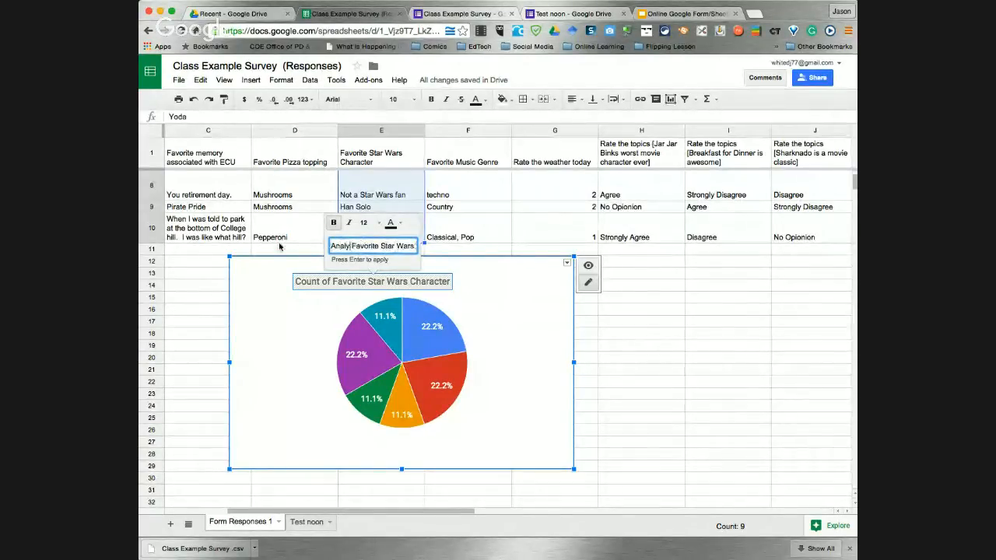
pyautogui.write('sis of')
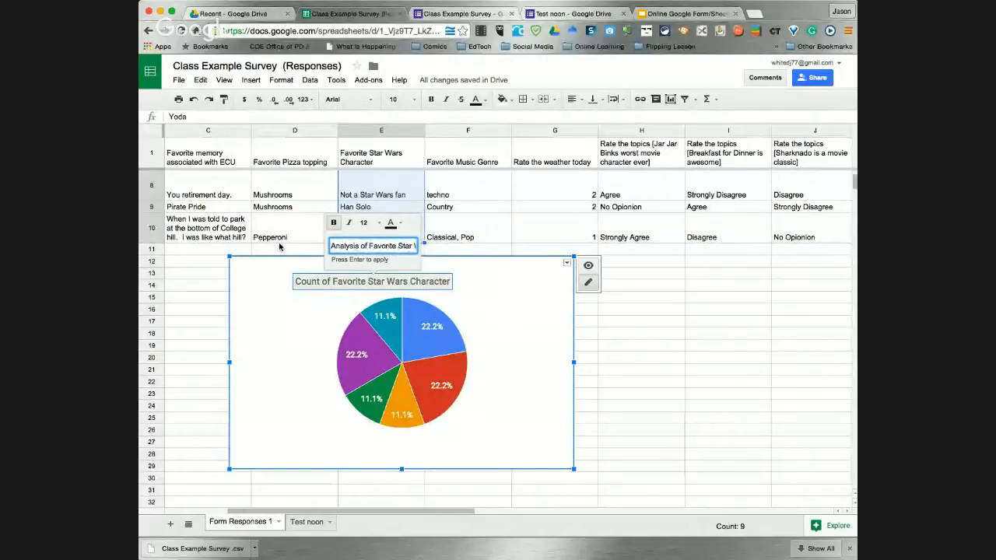
pyautogui.click(504, 332)
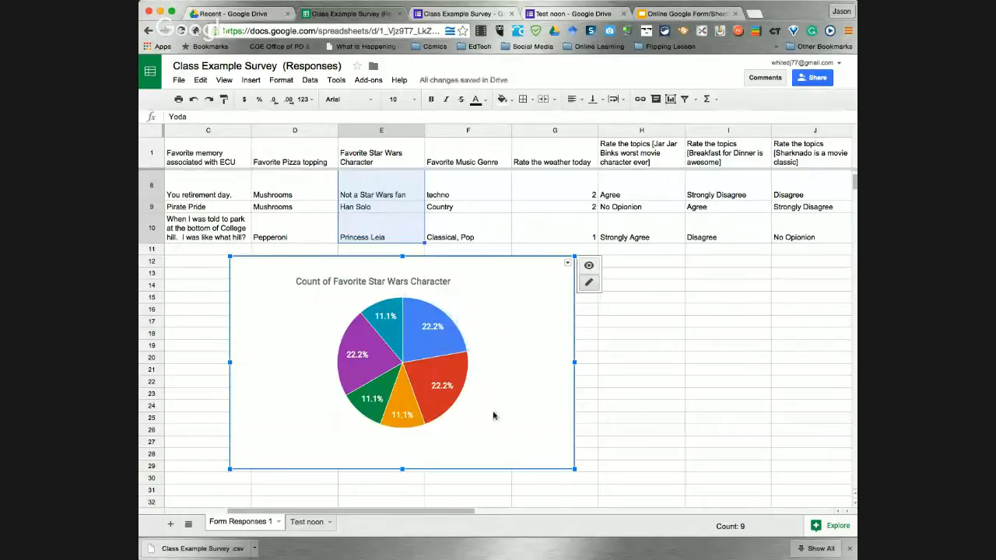
# Select the 22.2% slice and chart area, then return to the Online Google Form/Sheets presentation
pyautogui.click(438, 328)
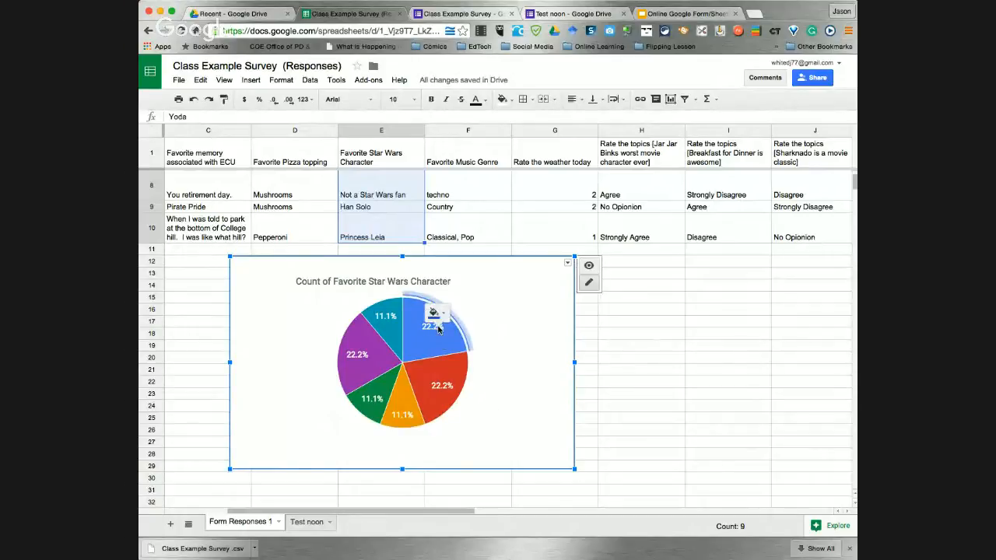
pyautogui.click(559, 356)
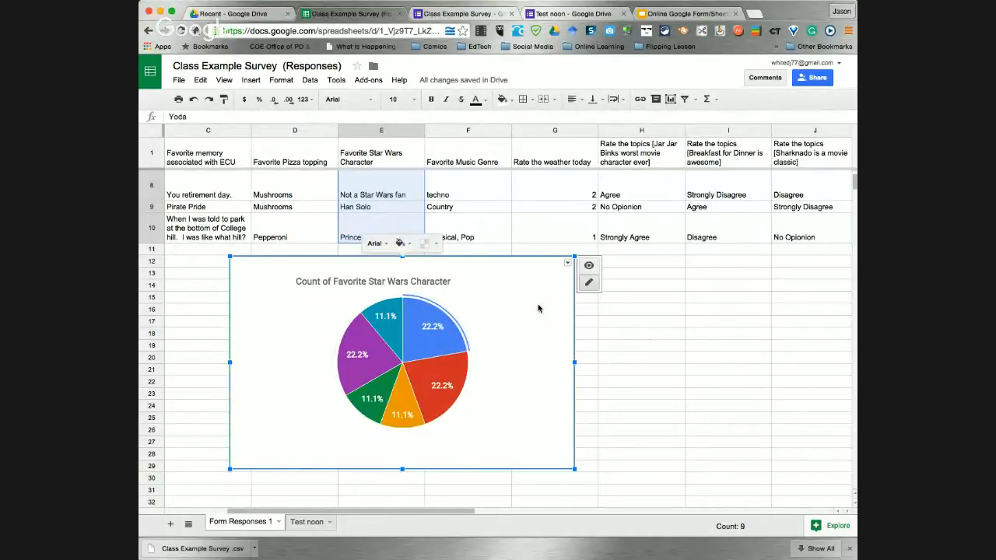
pyautogui.click(683, 13)
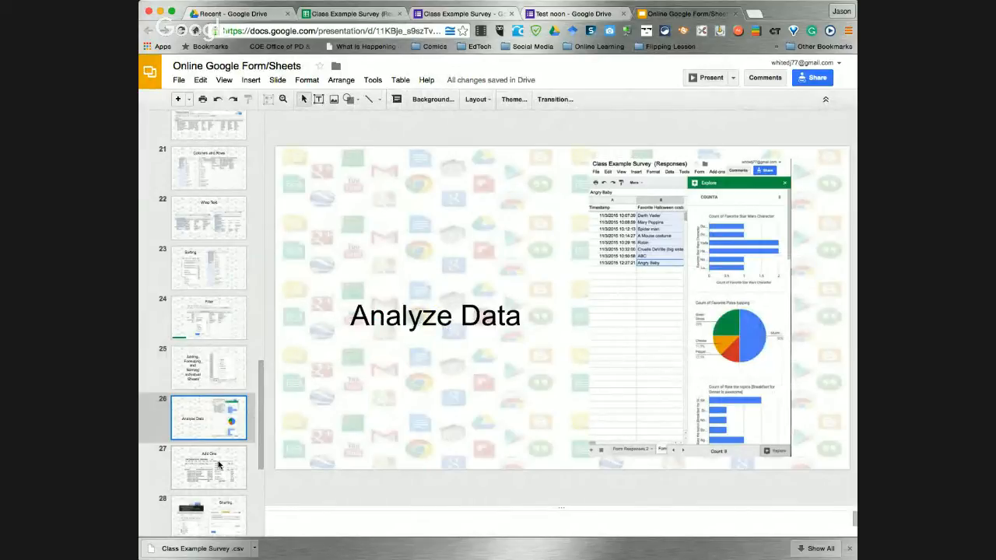
# Show slide 27 'Add Ons', briefly stepping to the Sharing slide and back
pyautogui.click(222, 476)
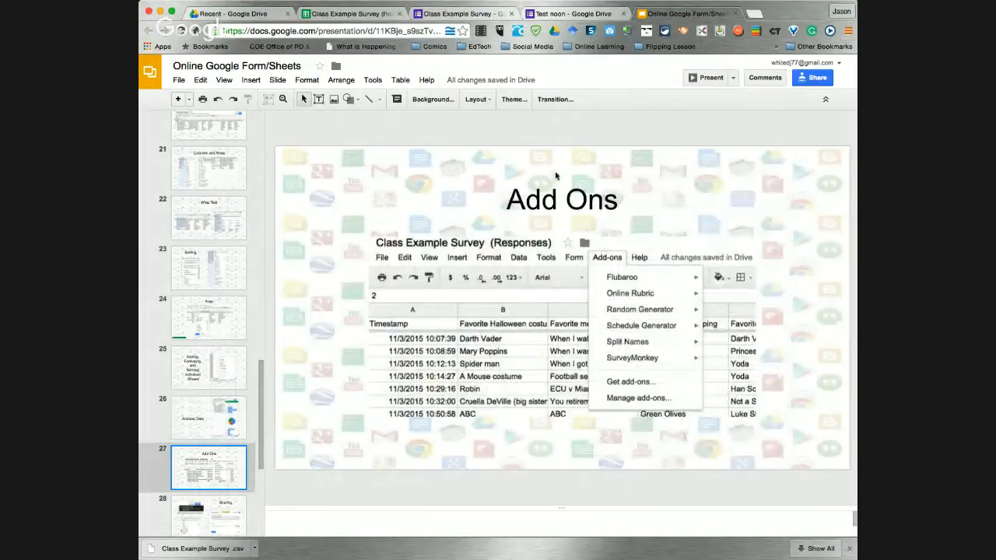
pyautogui.press('Down')
pyautogui.click(220, 451)
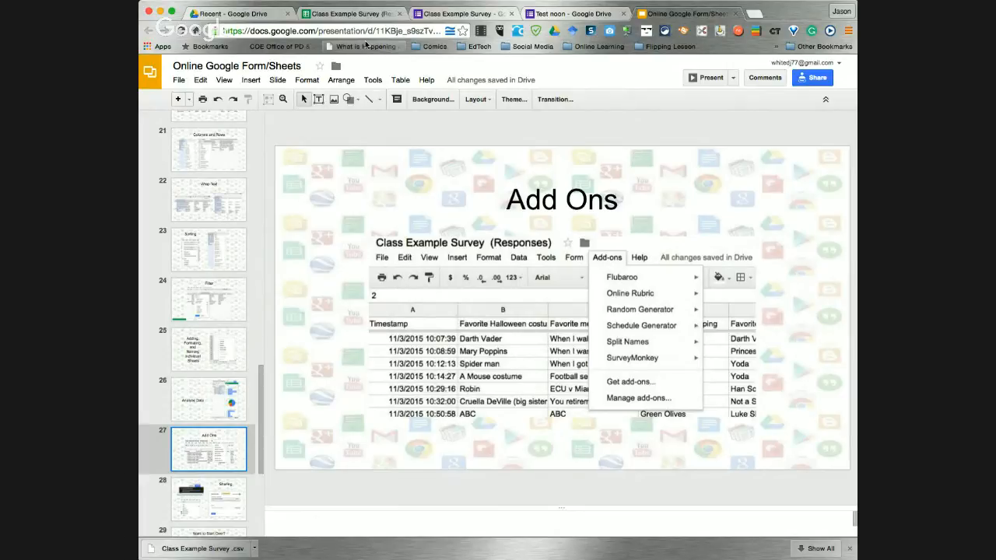
# Back on the Class Example Survey responses, show the Random Generator, Split Names and SurveyMonkey add-on submenus
pyautogui.click(344, 14)
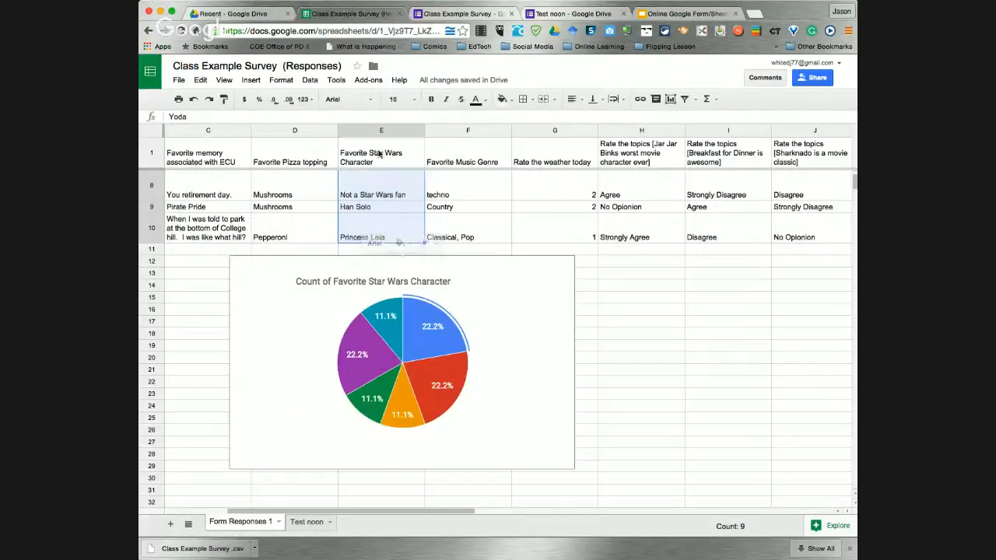
pyautogui.click(364, 80)
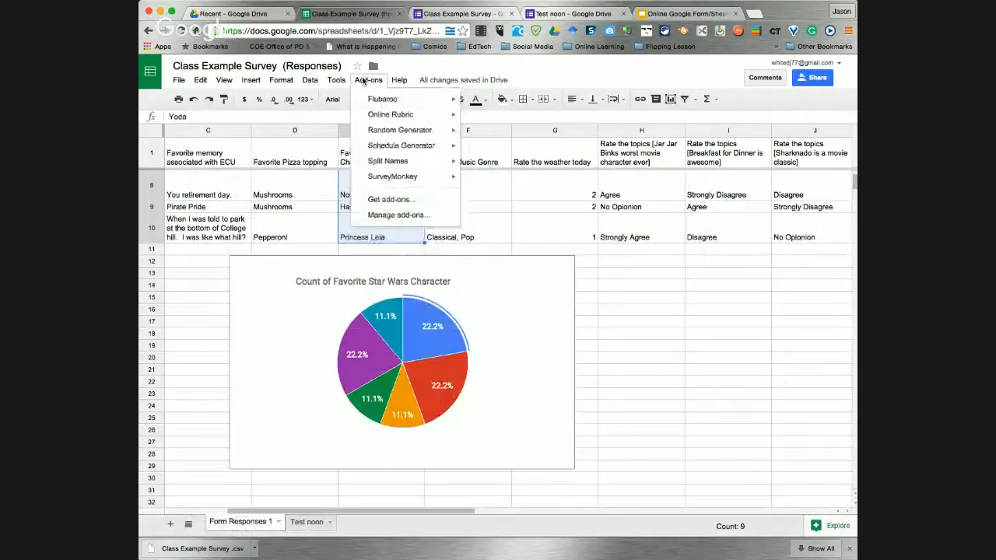
pyautogui.moveTo(413, 129)
pyautogui.moveTo(418, 147)
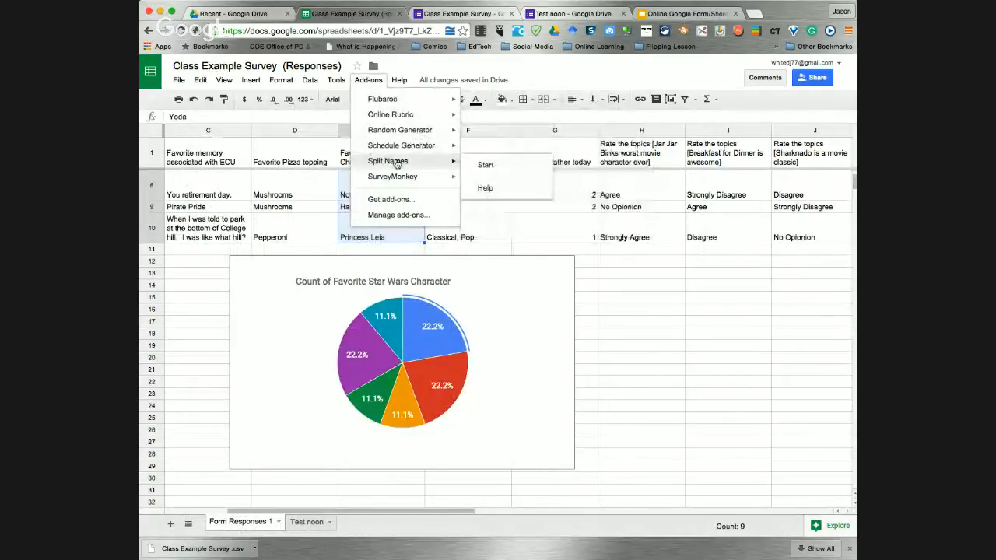
pyautogui.moveTo(412, 178)
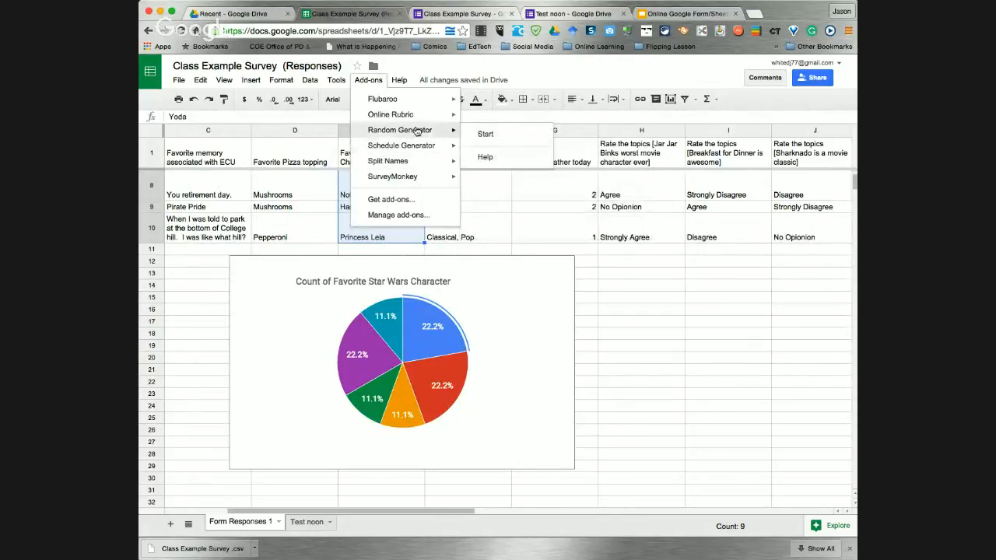
# Fill the Favorite Star Wars Character cells with unique random integers from 1 to 10 using Random Generator
pyautogui.click(483, 133)
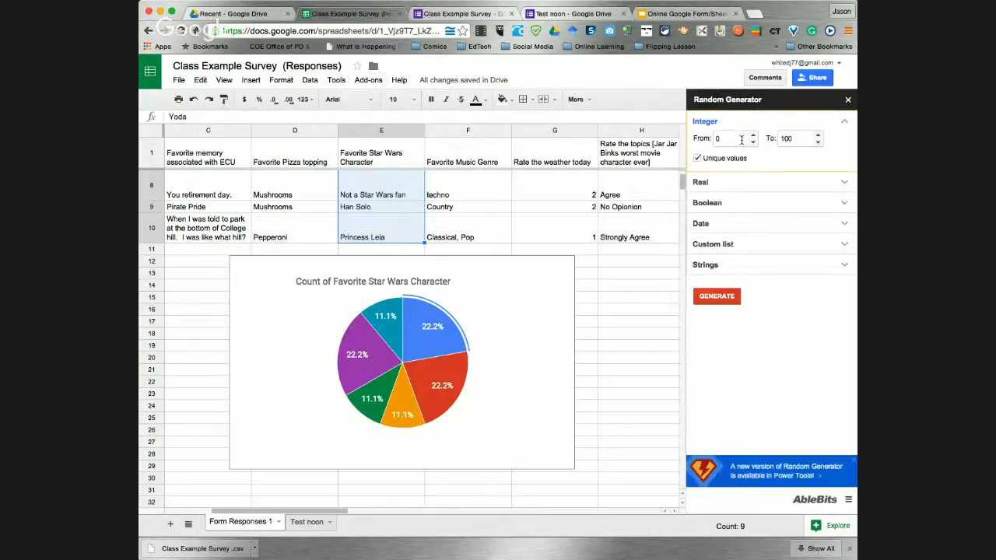
pyautogui.moveTo(740, 139); pyautogui.dragTo(695, 142)
pyautogui.click(818, 142)
pyautogui.click(721, 300)
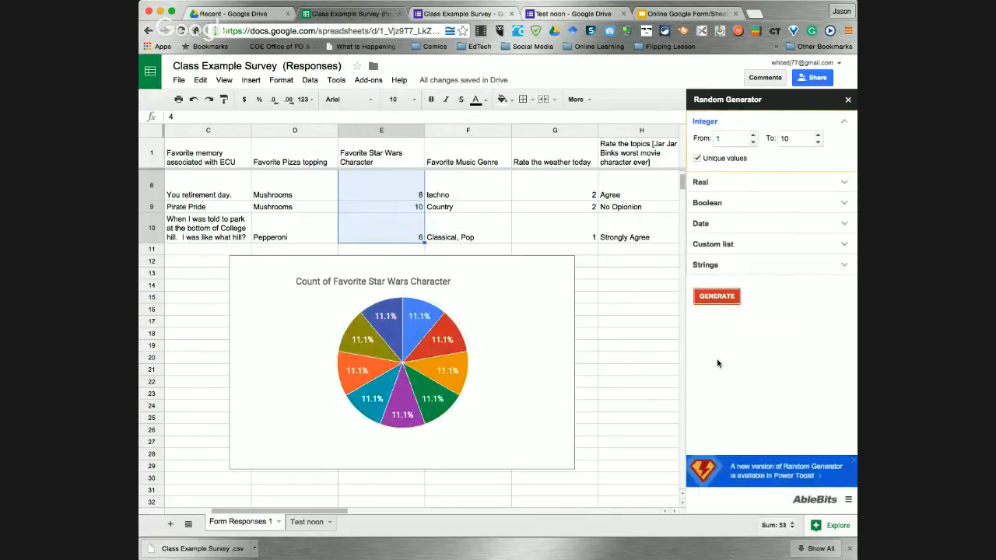
# Undo the random numbers to restore the original Star Wars character names
pyautogui.scroll(3, 378, 194)
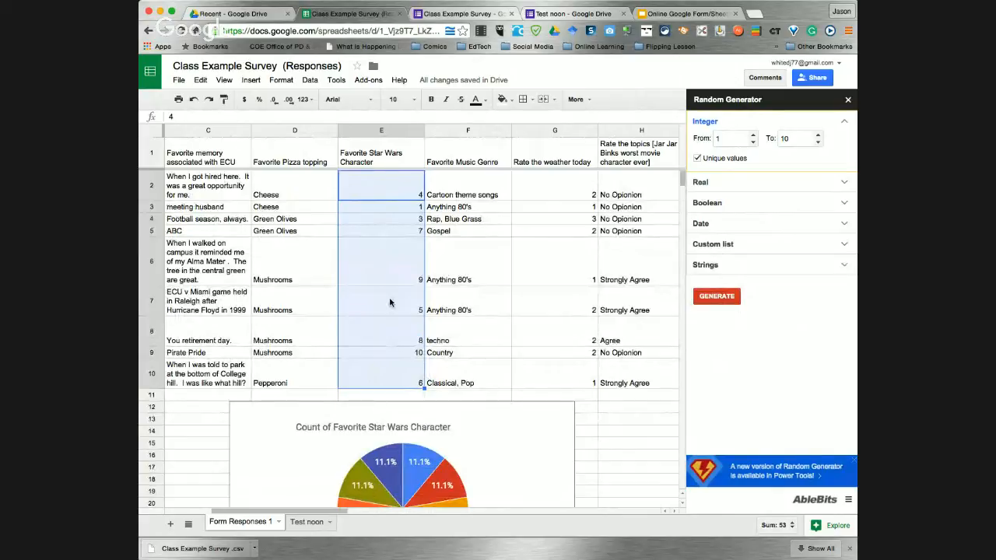
pyautogui.press('super+z')
pyautogui.click(565, 397)
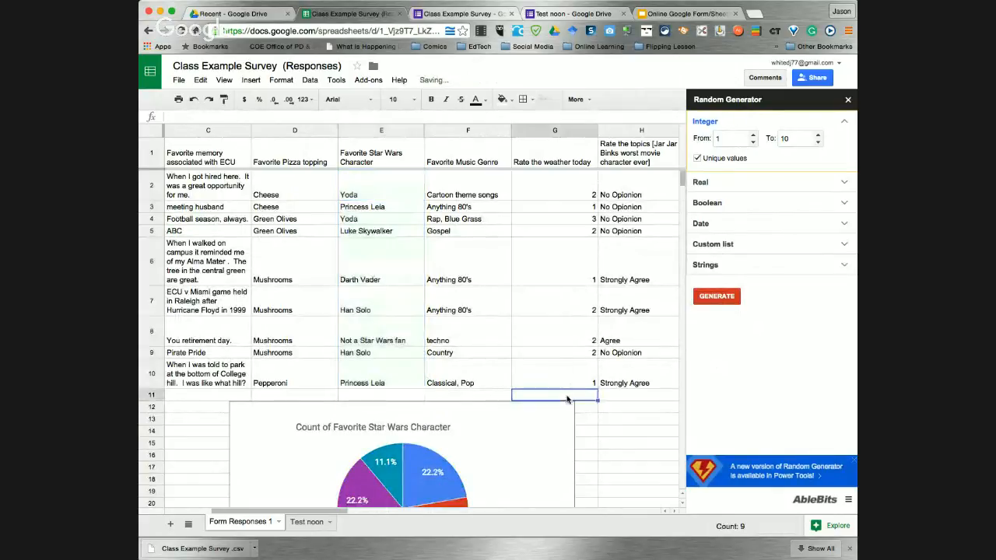
pyautogui.scroll(-3, 600, 413)
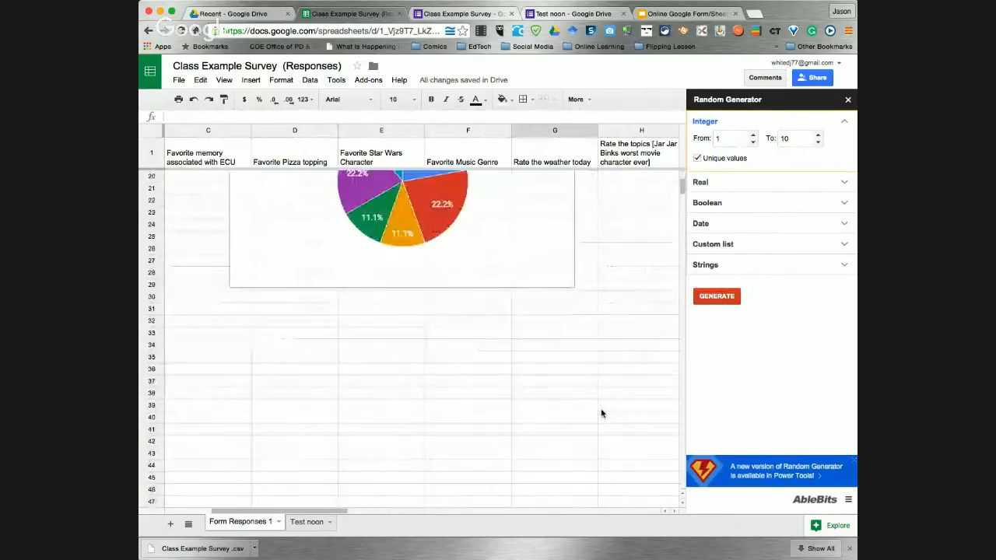
pyautogui.click(366, 80)
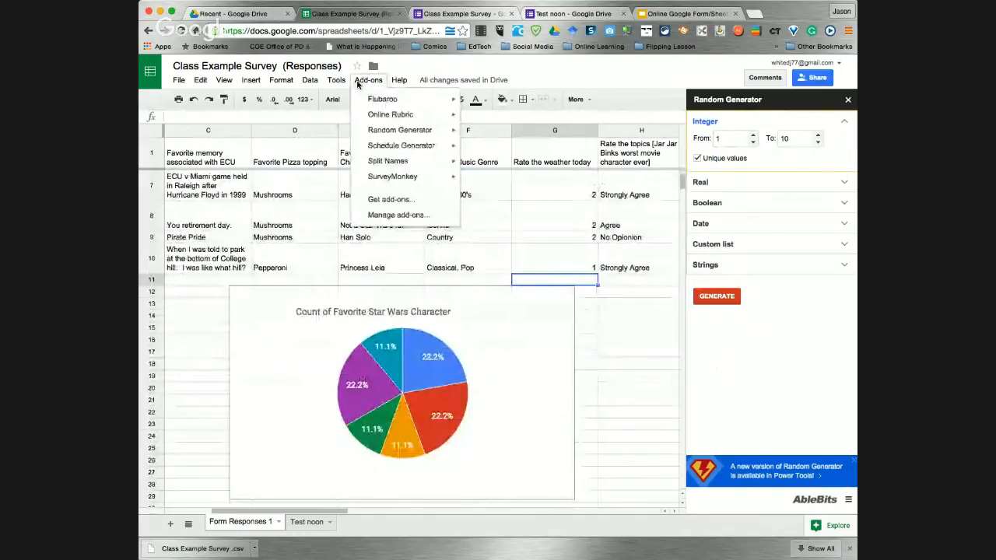
# Open the add-on store and scroll through the available add-ons
pyautogui.click(387, 204)
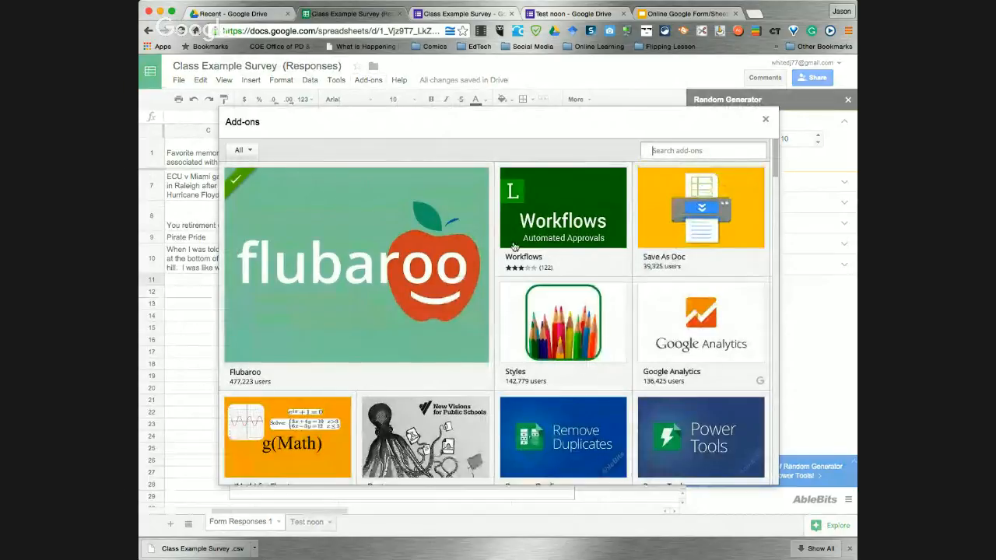
pyautogui.moveTo(513, 247)
pyautogui.scroll(-5, 515, 247)
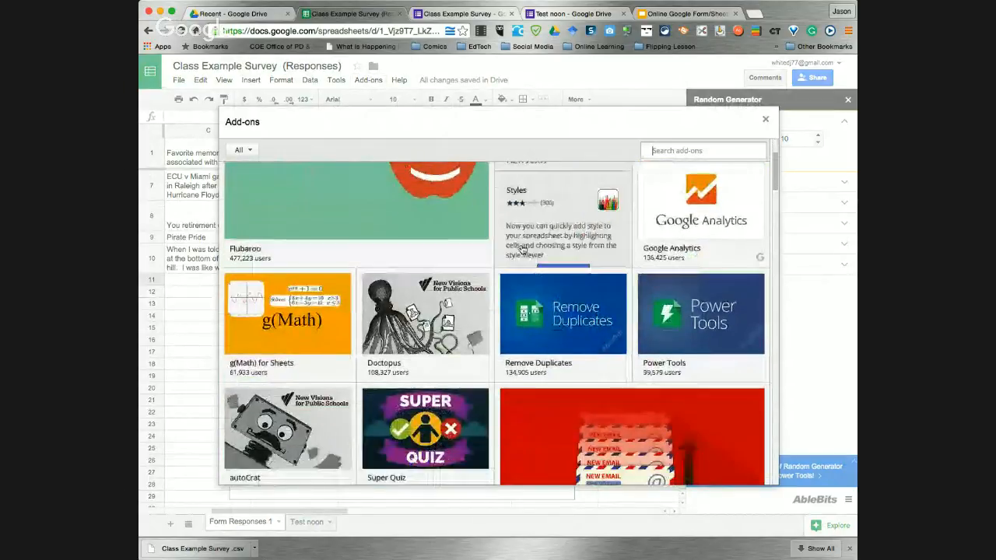
pyautogui.scroll(-3, 522, 247)
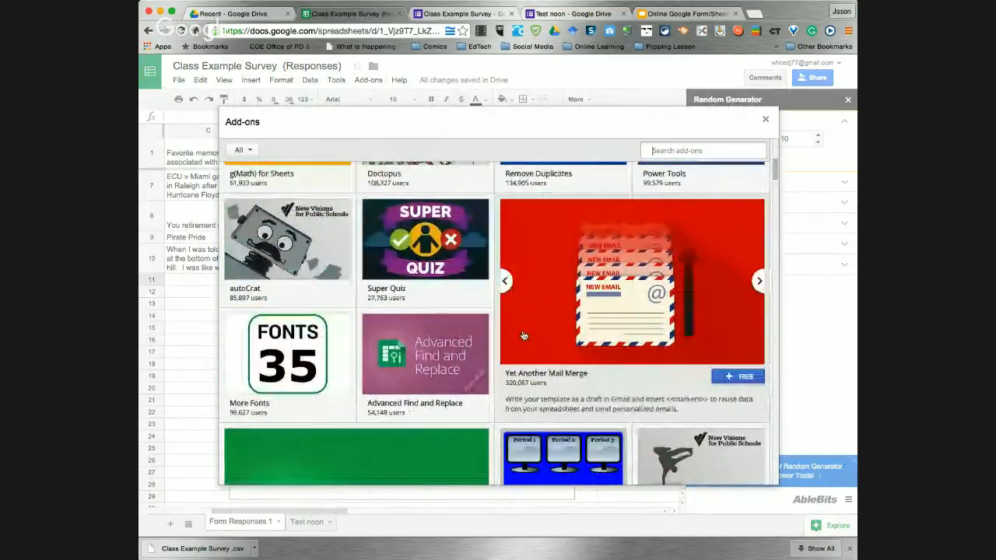
pyautogui.scroll(8, 290, 225)
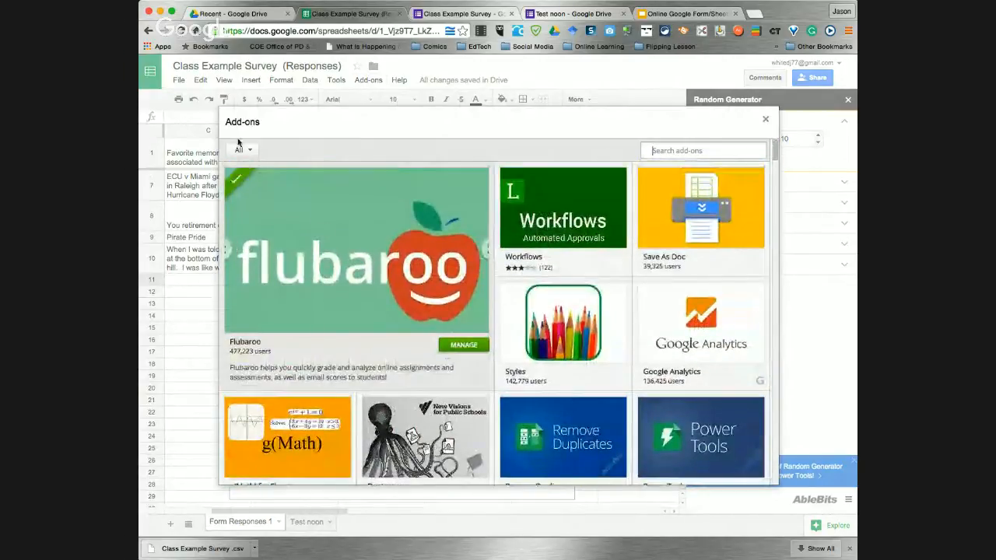
# Filter the add-on store to the Education category and scroll through its add-ons
pyautogui.click(243, 150)
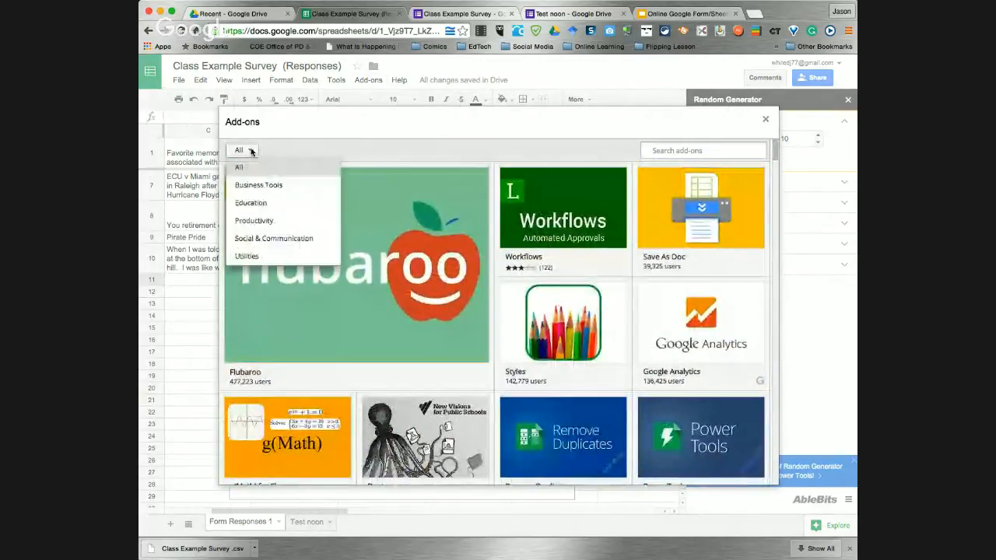
pyautogui.click(250, 203)
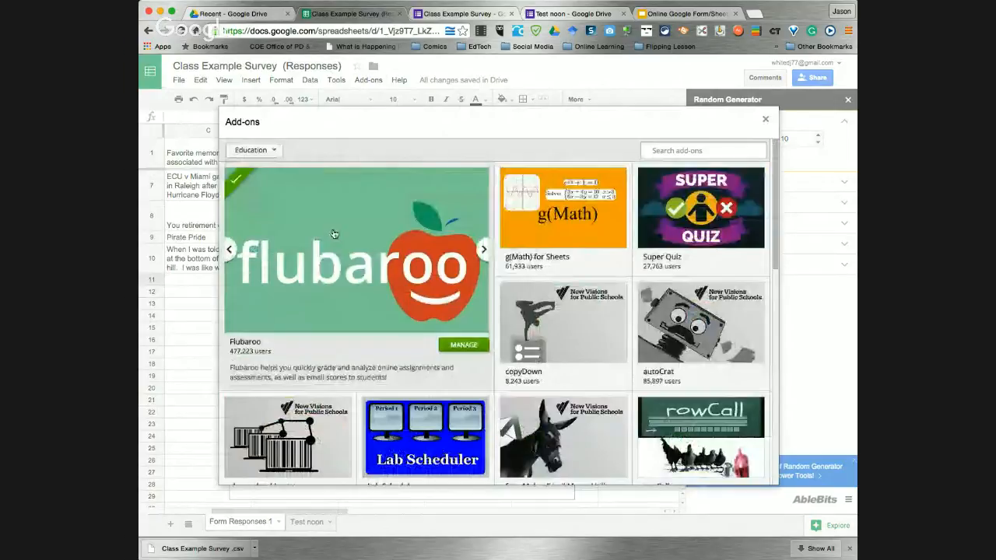
pyautogui.scroll(-5, 474, 355)
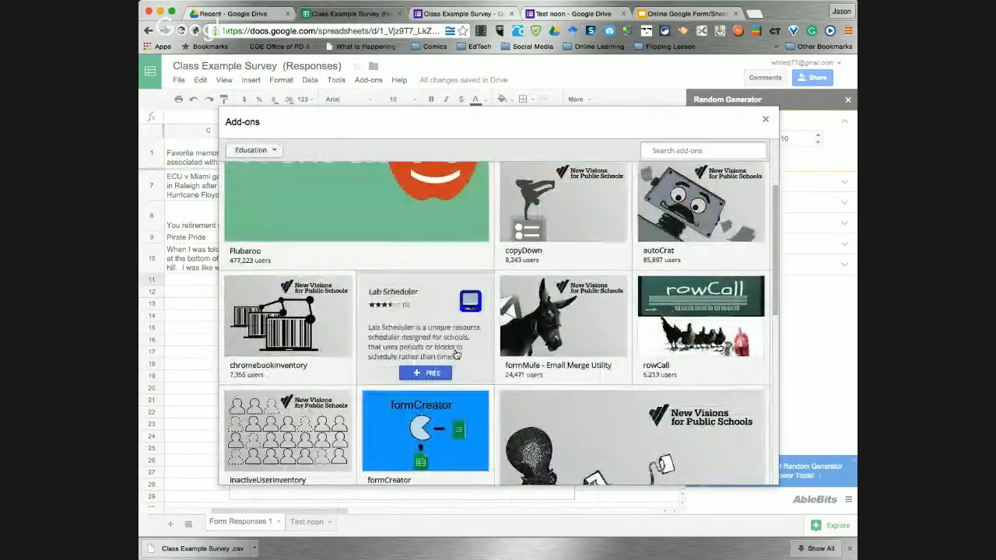
pyautogui.scroll(-3, 456, 355)
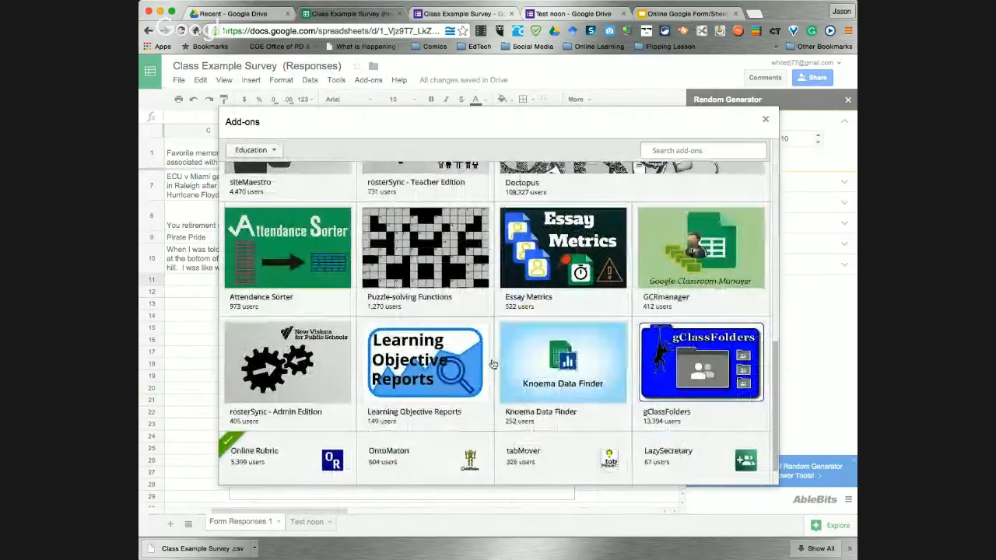
pyautogui.scroll(3, 492, 364)
pyautogui.scroll(-3, 493, 365)
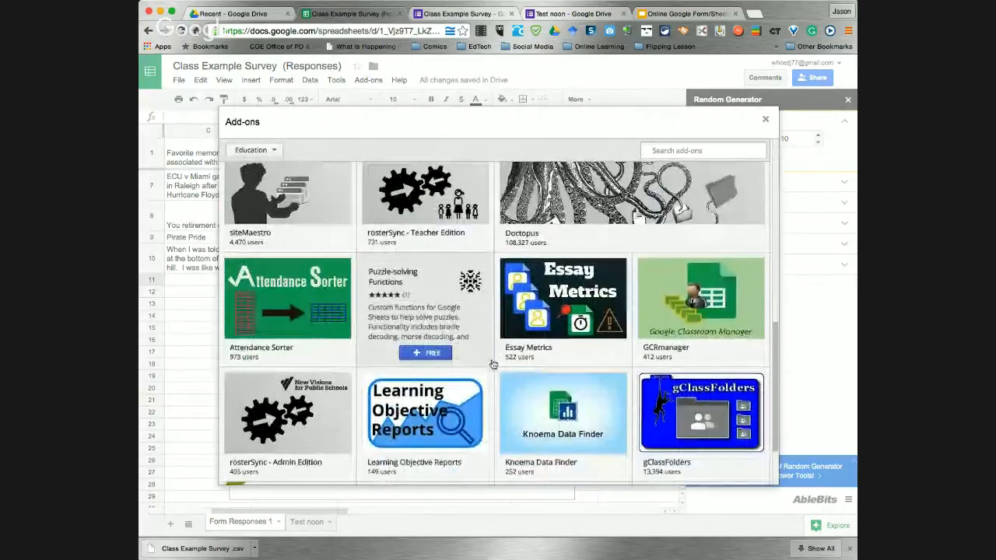
pyautogui.scroll(-1, 492, 364)
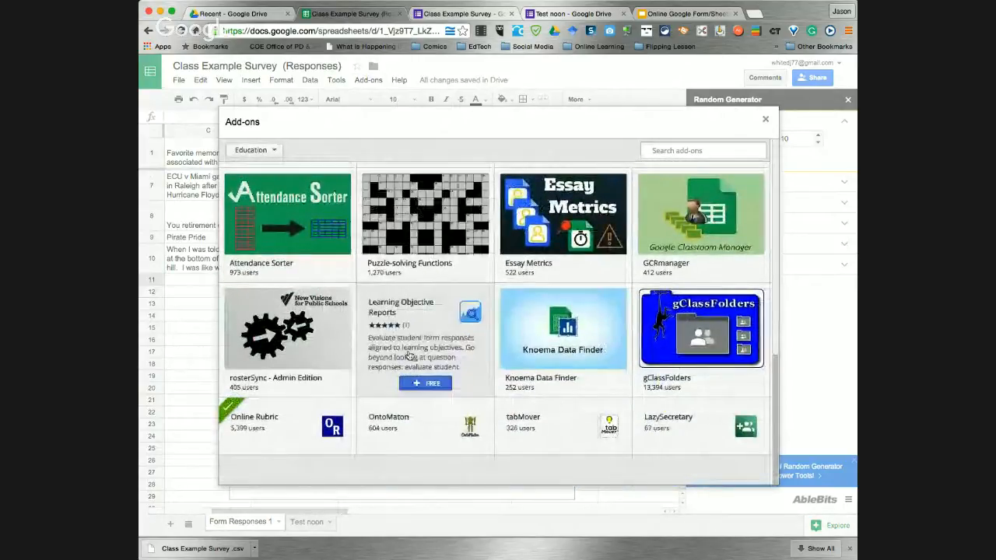
pyautogui.scroll(10, 366, 343)
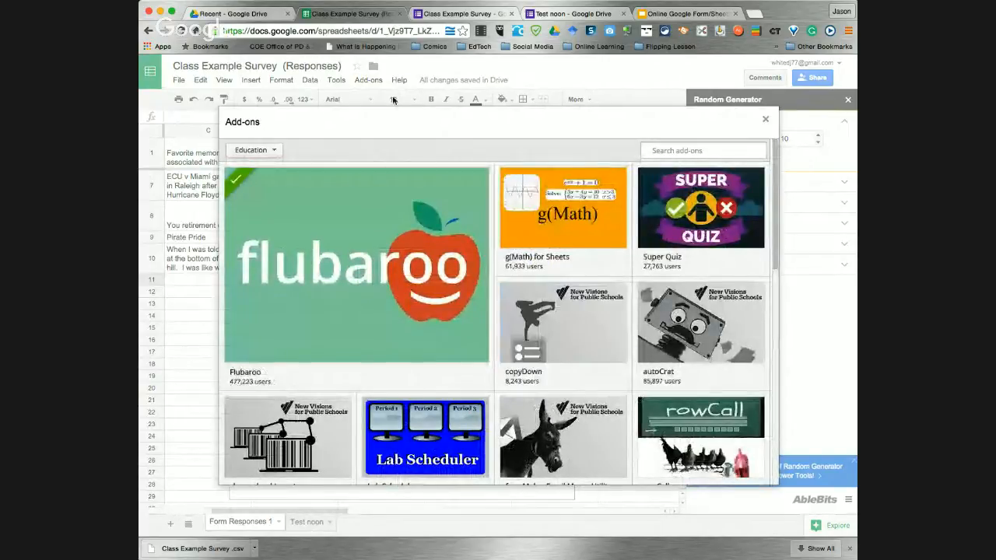
# Close the add-on store and return to the Online Google Form/Sheets presentation
pyautogui.moveTo(384, 218)
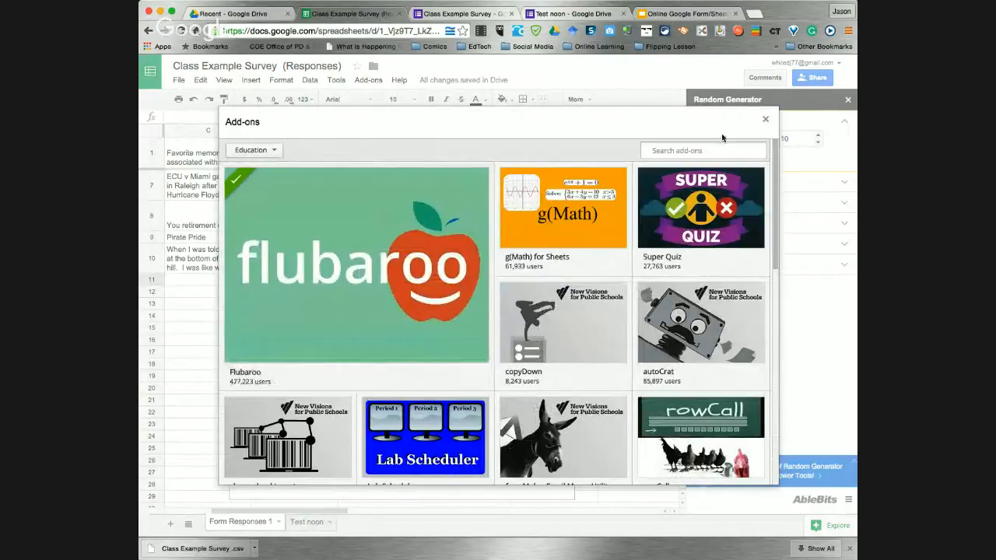
pyautogui.click(765, 120)
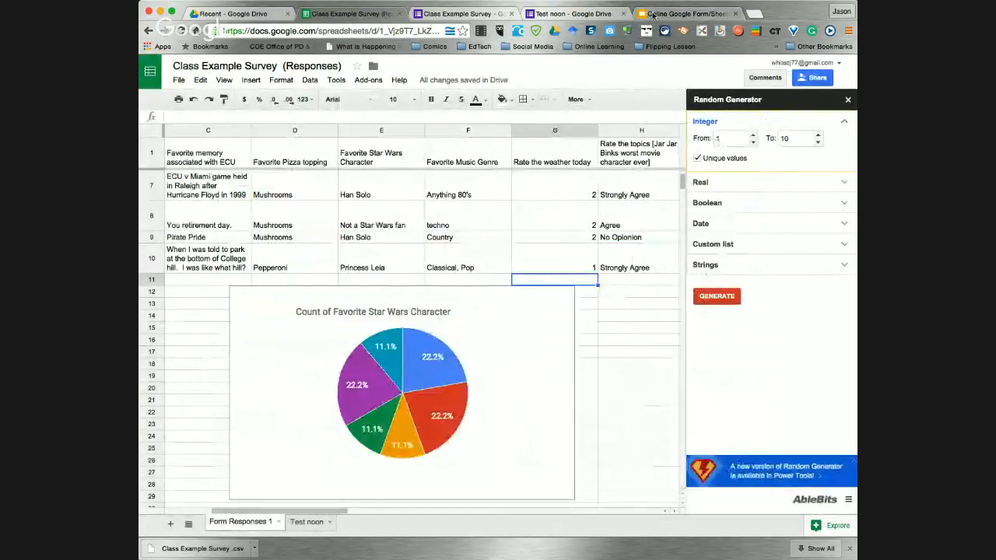
pyautogui.click(685, 13)
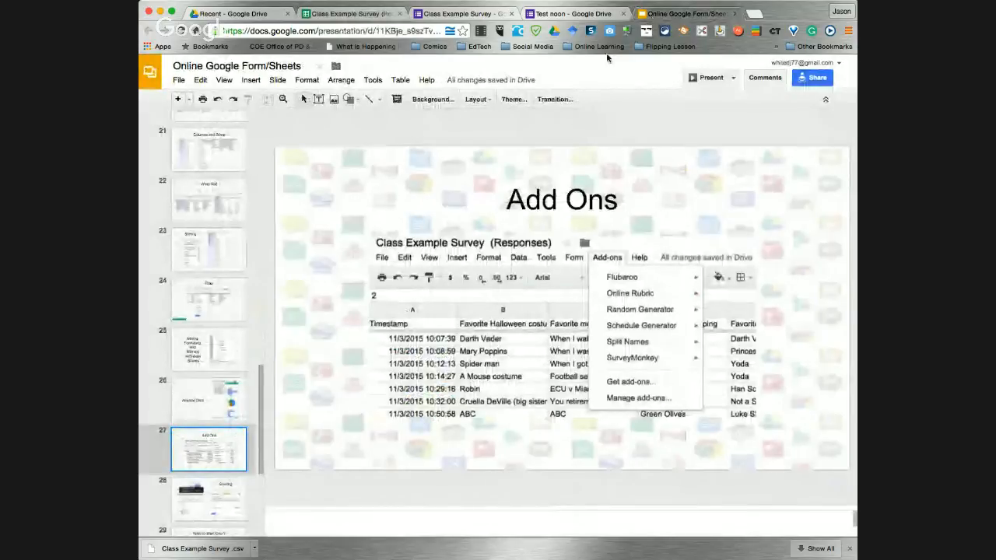
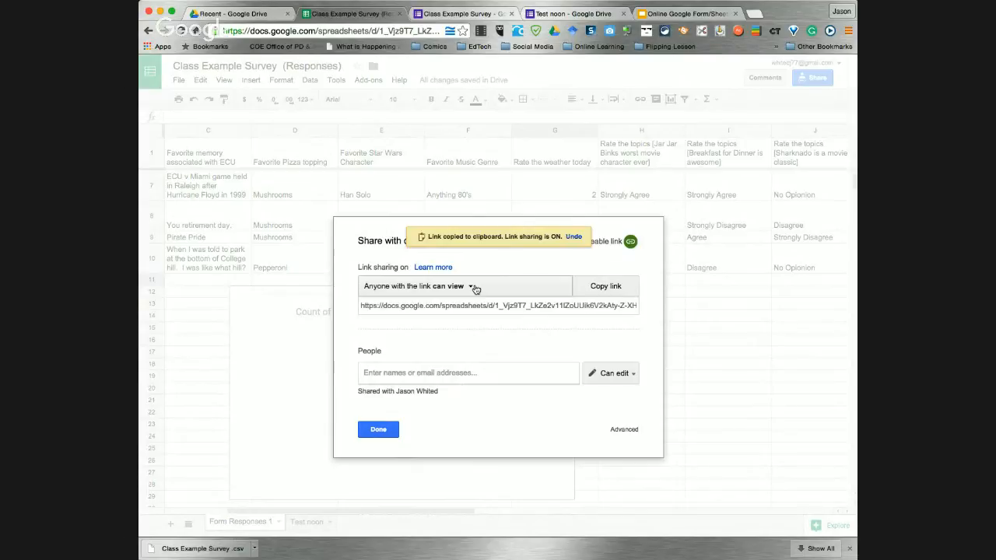
# Set the spreadsheet's link sharing to 'Anyone with the link can edit' and close the Share dialog
pyautogui.click(473, 287)
pyautogui.click(458, 331)
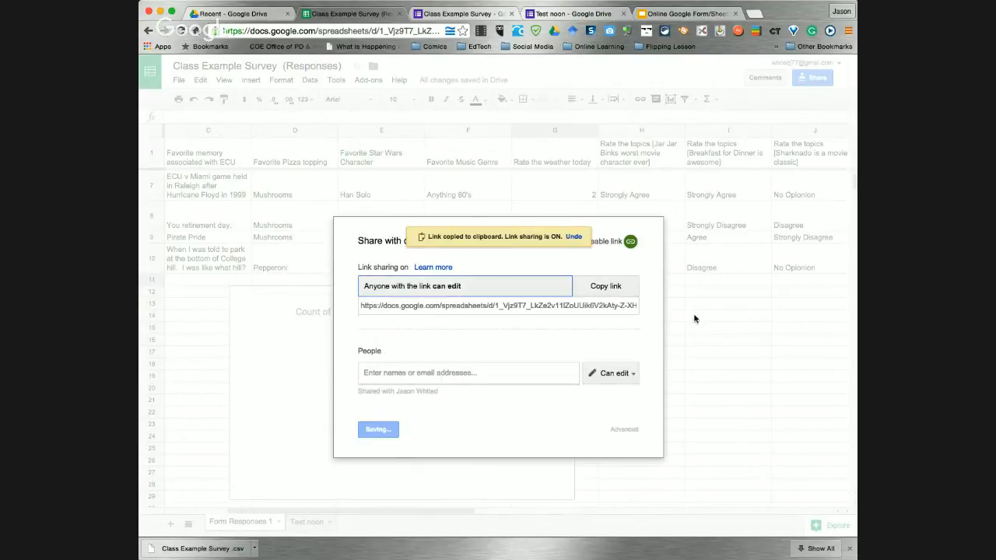
pyautogui.click(534, 308)
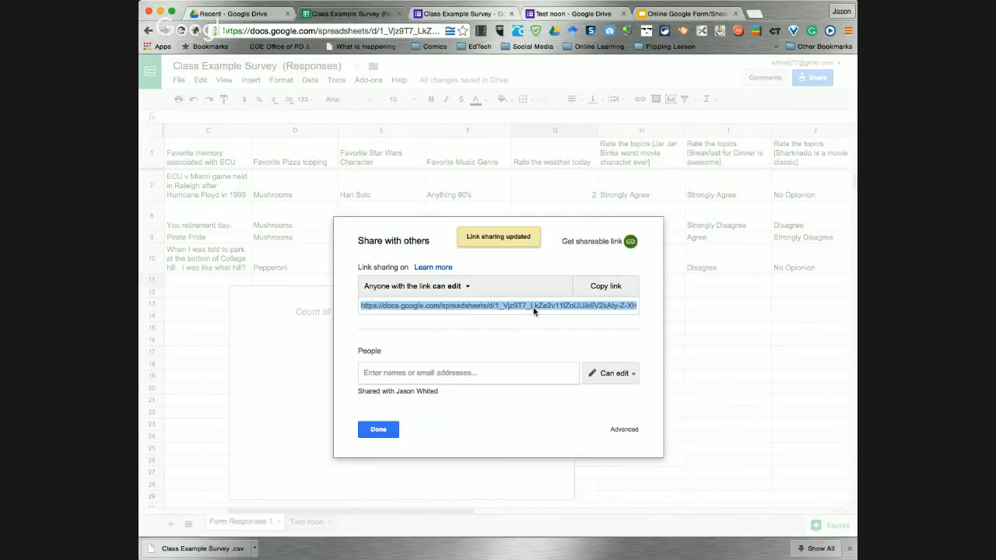
pyautogui.click(388, 432)
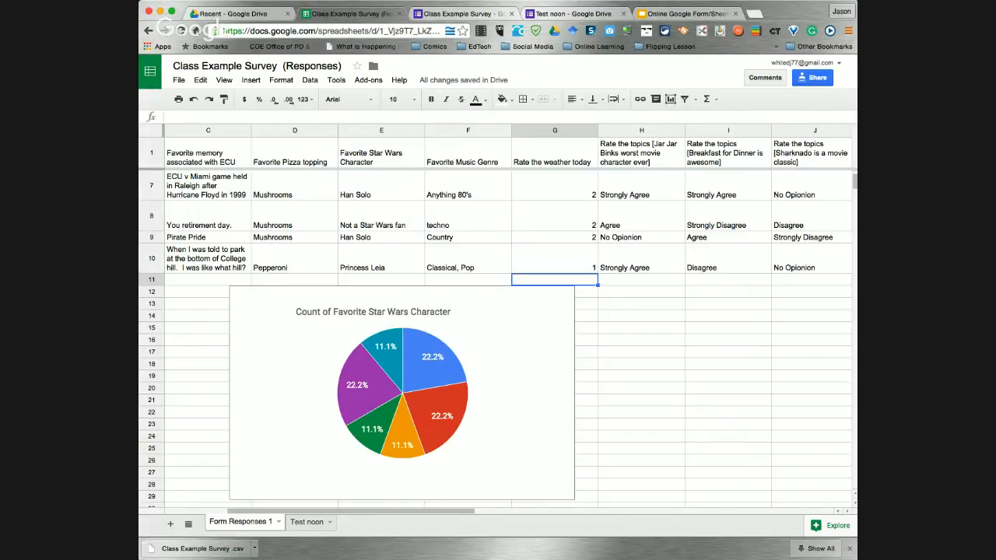
# Show slide 29, 'Want to Start Over?', in the Online Google Form/Sheets presentation
pyautogui.click(684, 14)
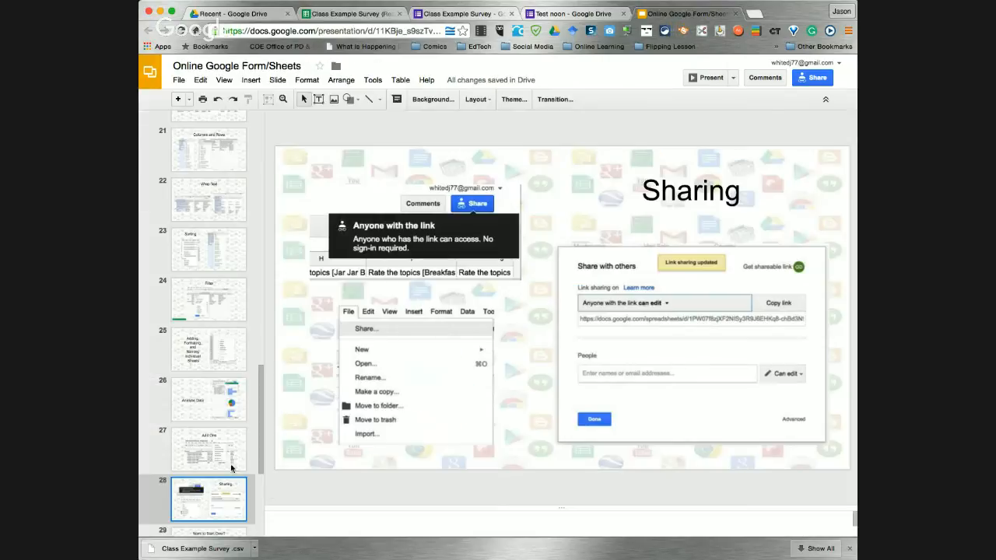
pyautogui.scroll(-3, 222, 451)
pyautogui.click(214, 442)
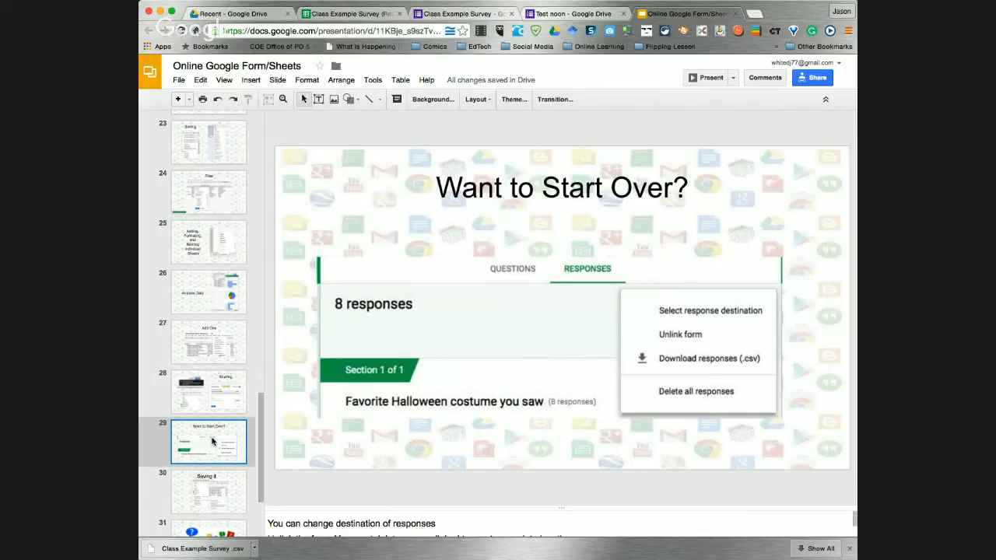
# Unlink the Class Example Survey form from its current responses spreadsheet
pyautogui.click(451, 13)
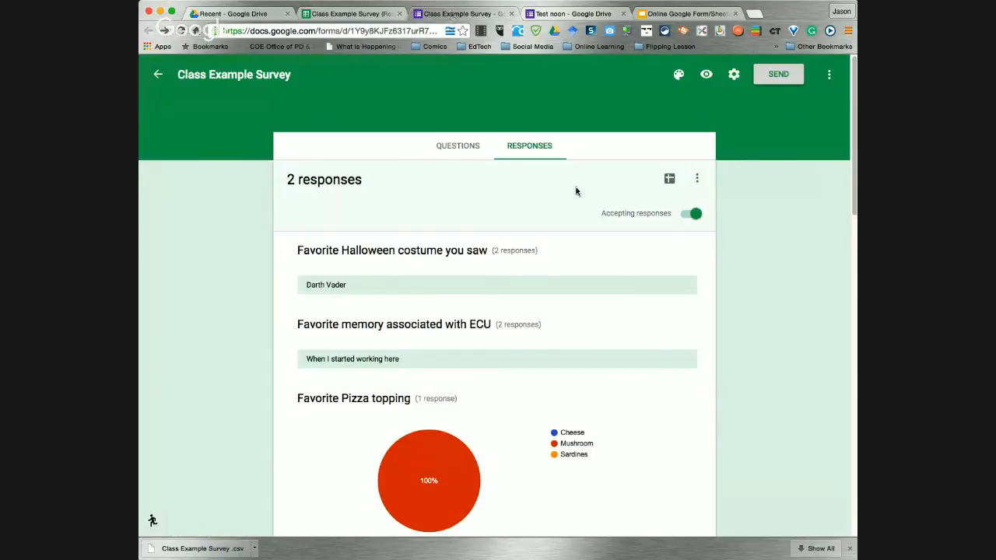
pyautogui.click(697, 180)
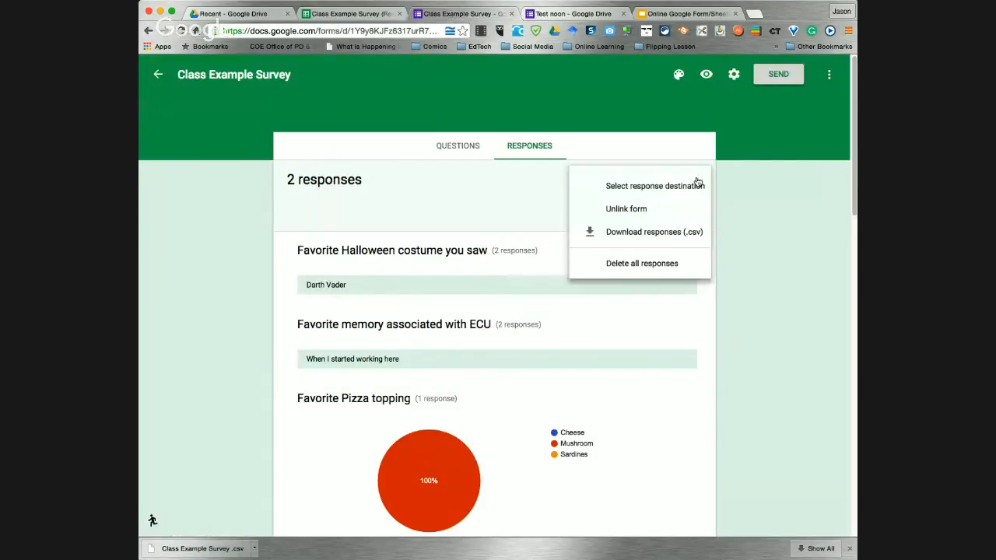
pyautogui.click(634, 210)
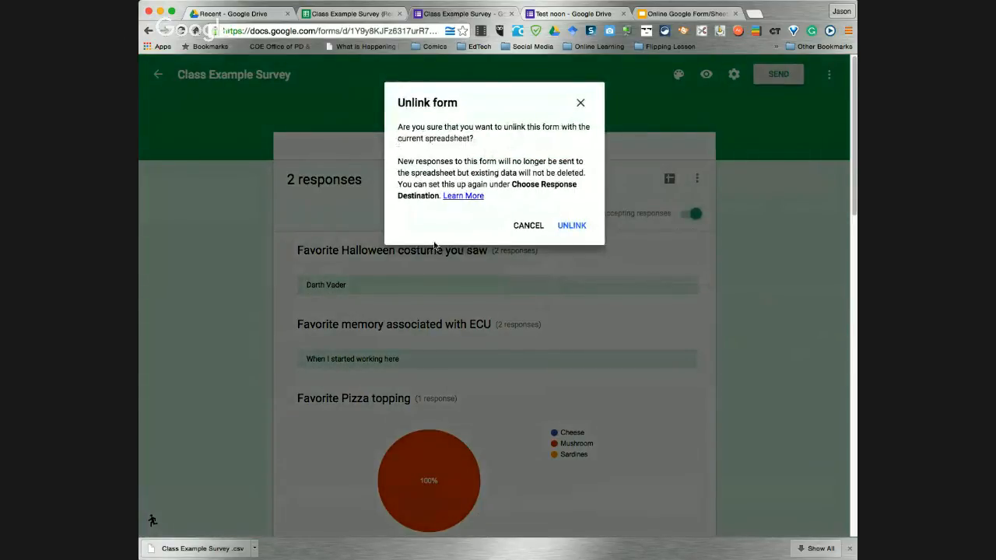
pyautogui.click(567, 226)
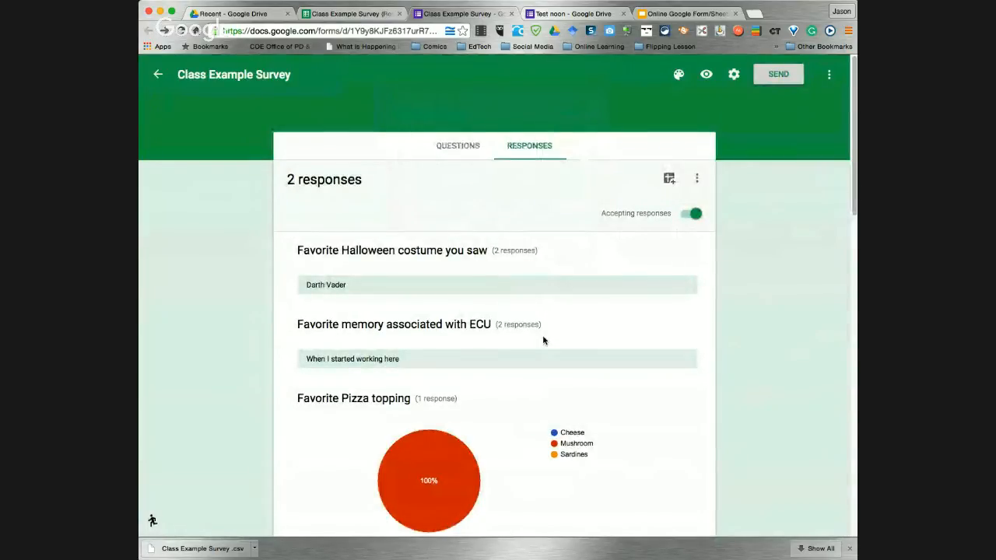
# Set the form's response destination to the existing Class Example Survey spreadsheet
pyautogui.click(696, 178)
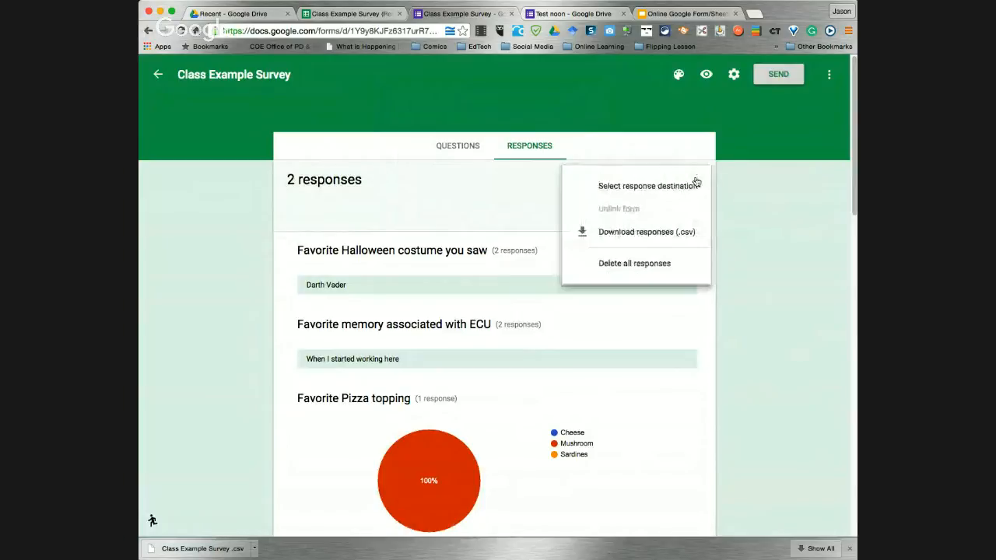
pyautogui.click(640, 188)
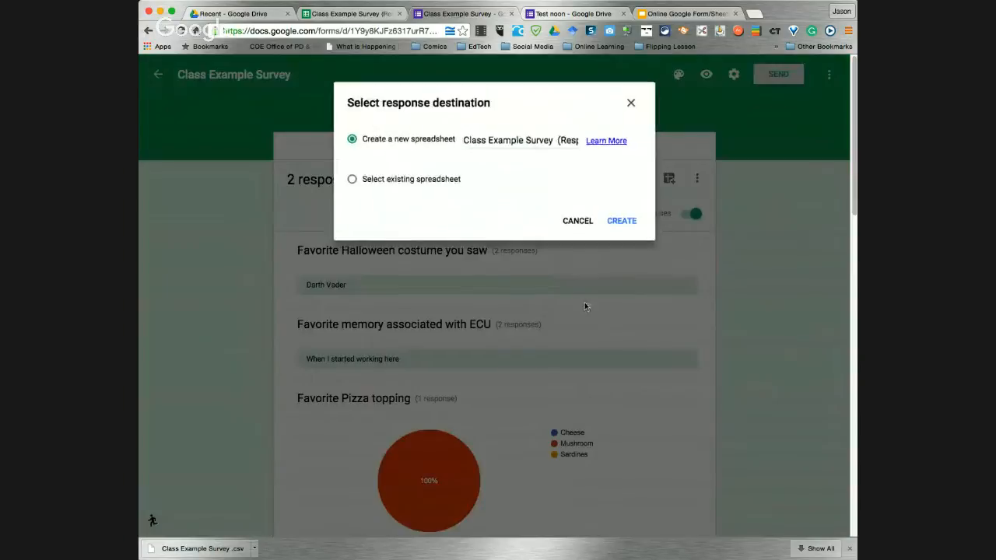
pyautogui.click(353, 181)
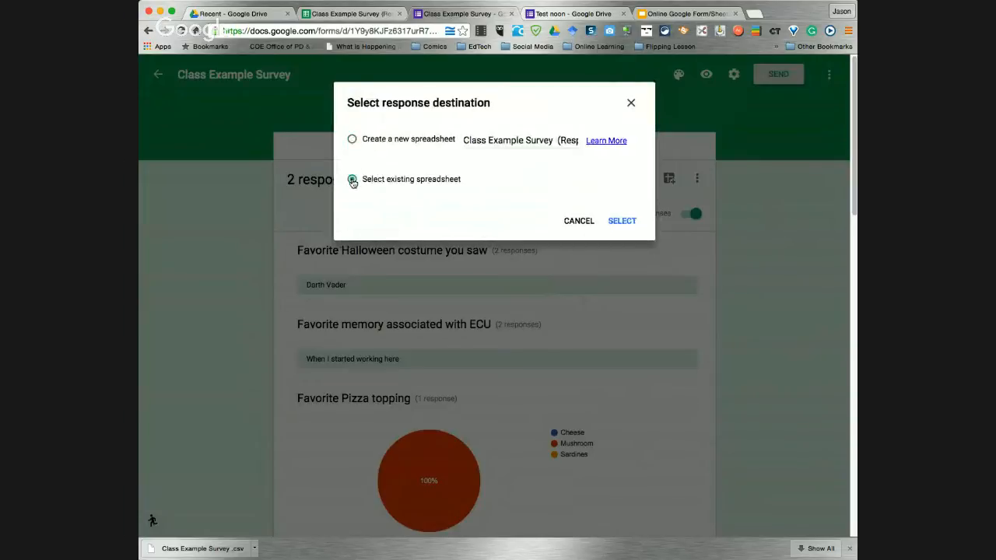
pyautogui.click(621, 222)
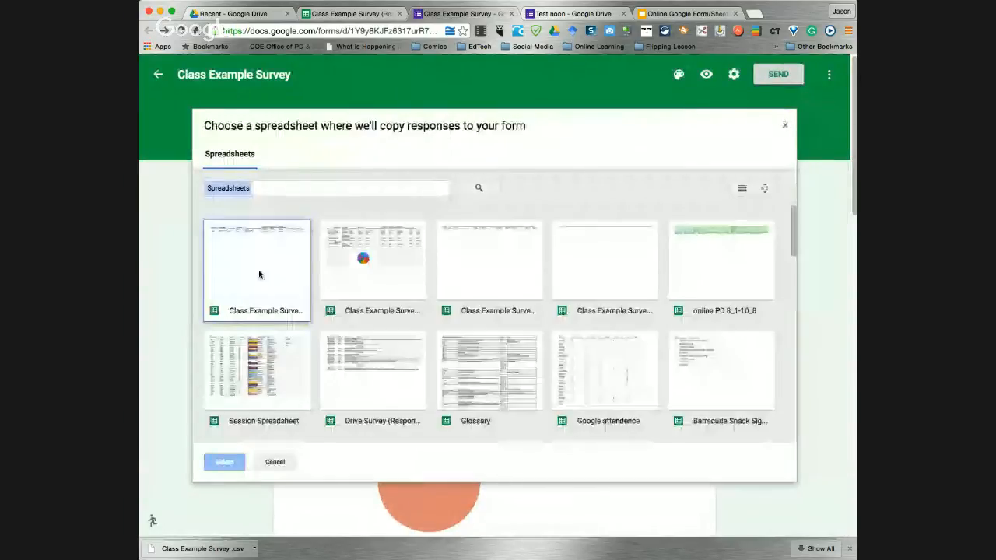
pyautogui.click(262, 270)
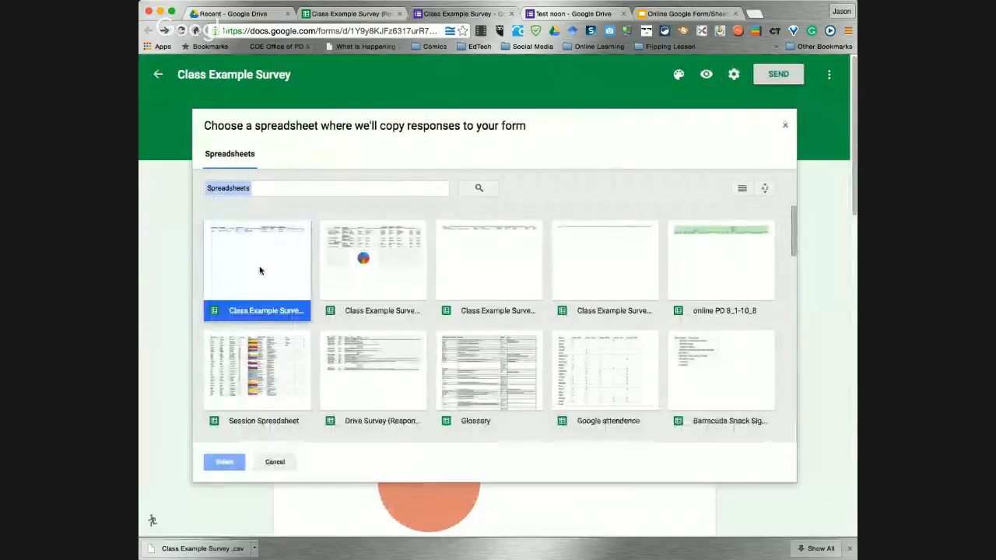
pyautogui.click(391, 284)
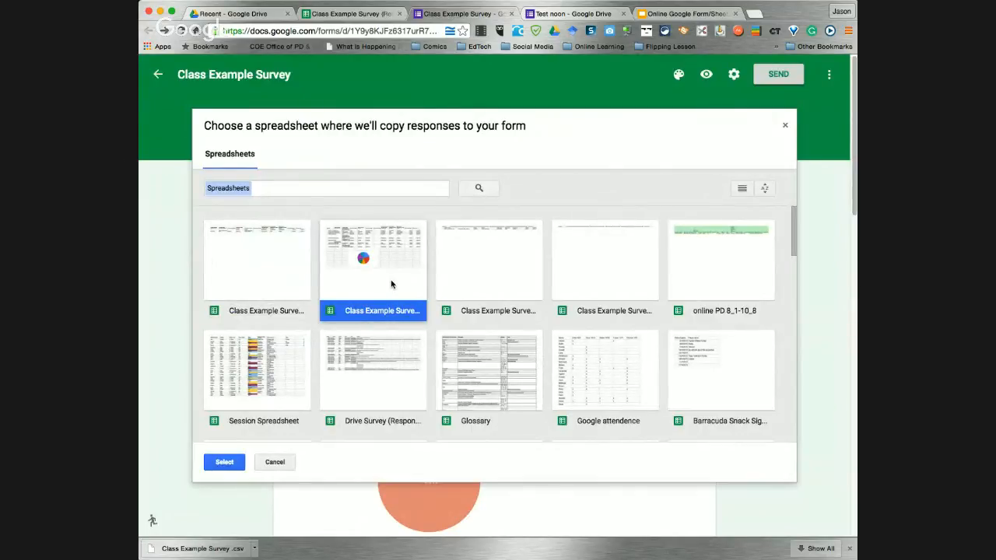
pyautogui.click(223, 463)
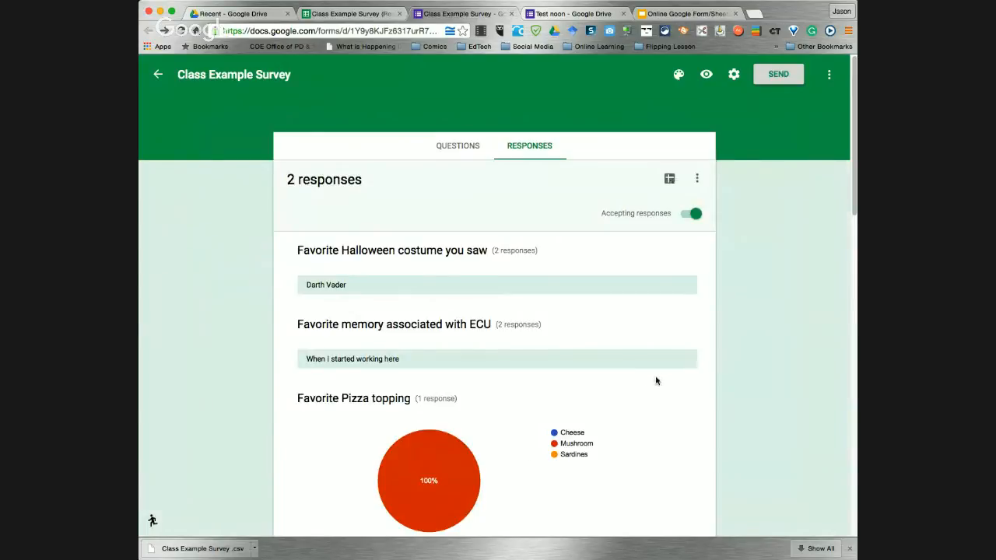
# Open the linked spreadsheet and compare Form Responses 2 with Form Responses 1, ending on Form Responses 2
pyautogui.click(669, 178)
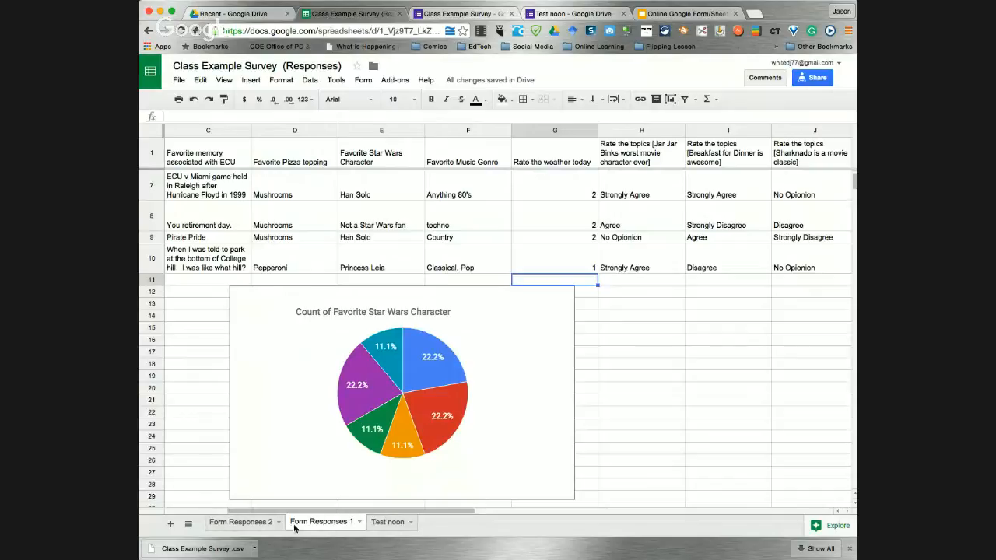
pyautogui.click(247, 521)
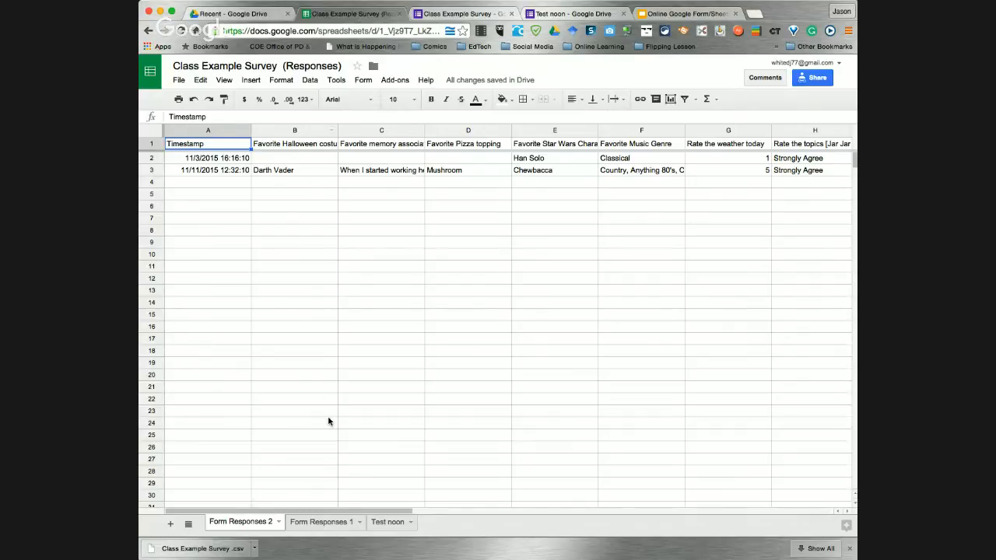
pyautogui.click(322, 522)
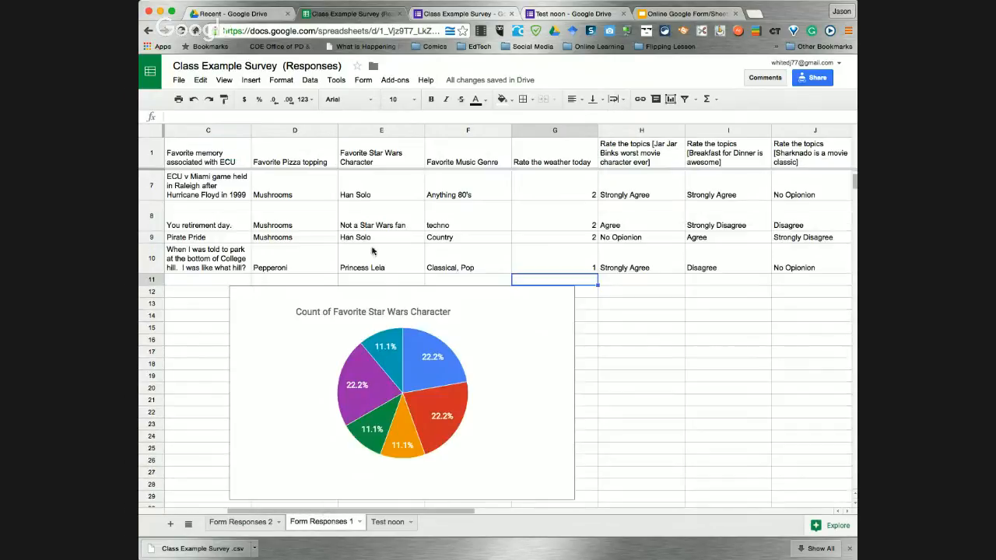
pyautogui.click(229, 522)
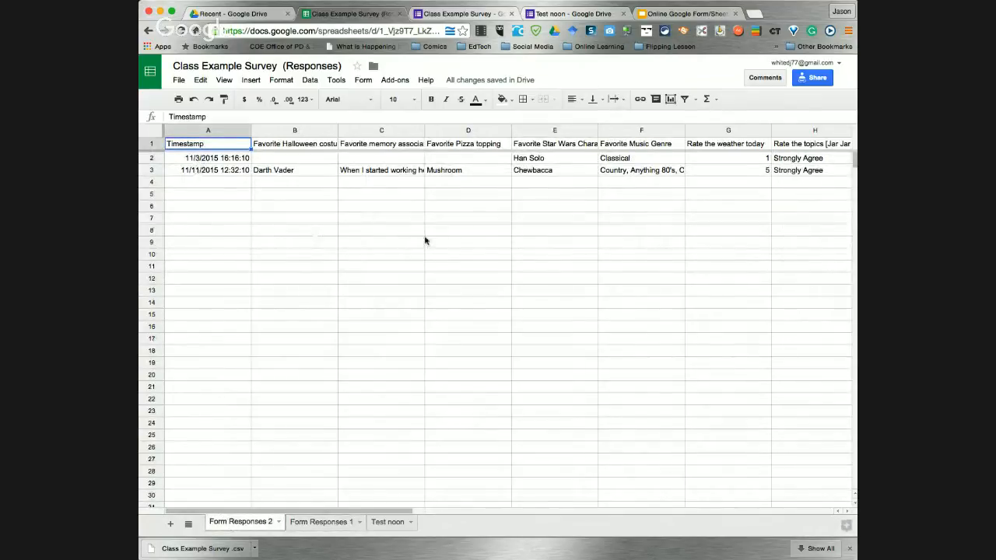
# Delete all stored responses from the Class Example Survey form
pyautogui.click(578, 14)
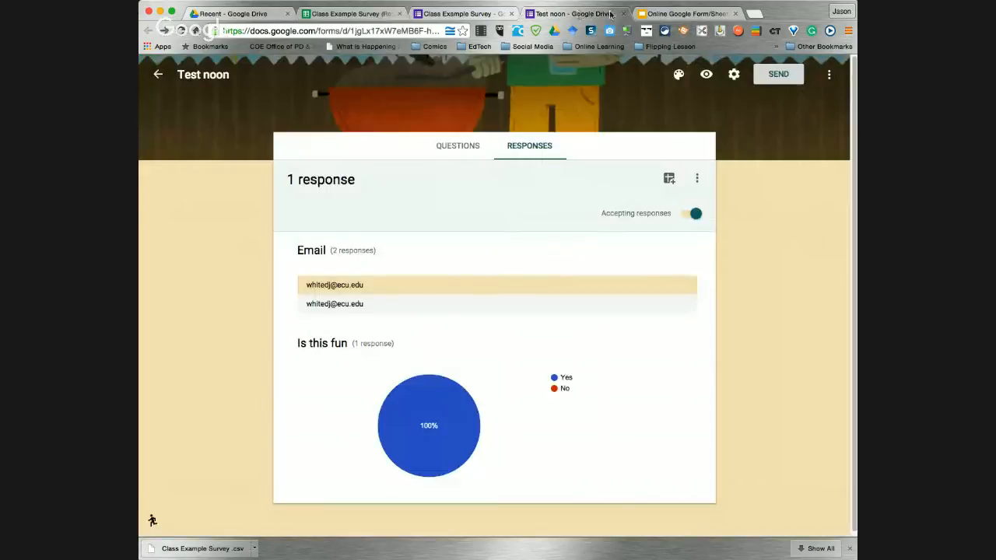
pyautogui.hotkey('ctrl', 'Tab')
pyautogui.click(452, 14)
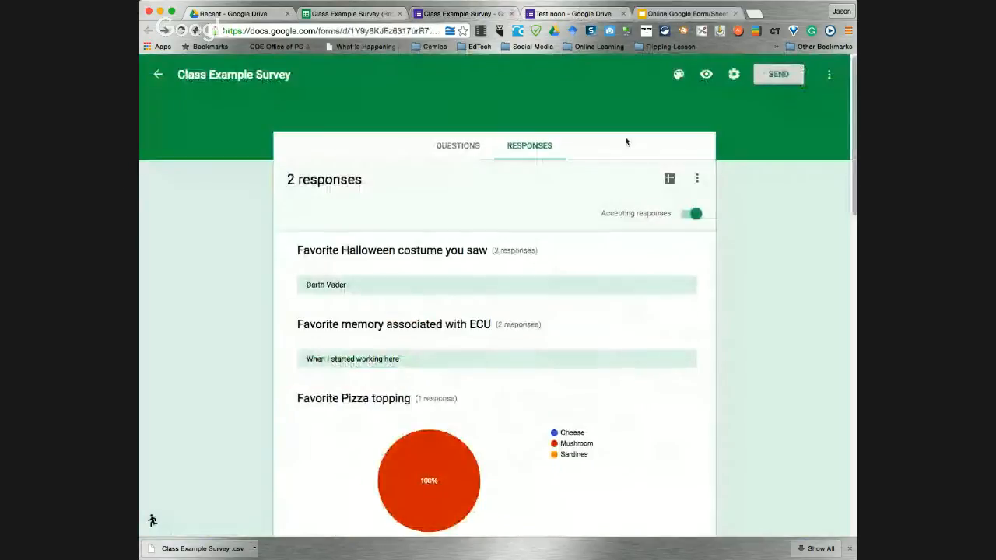
pyautogui.click(698, 180)
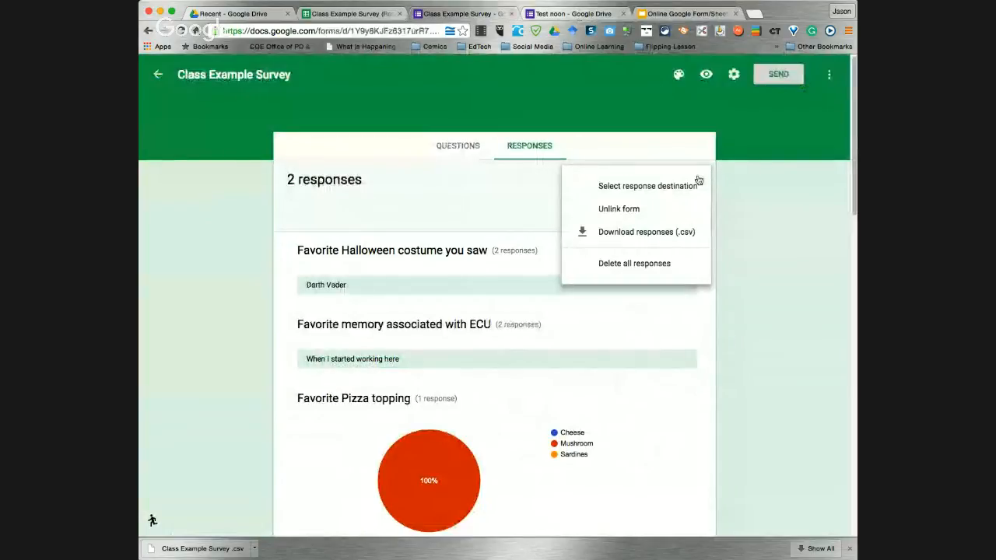
pyautogui.click(636, 264)
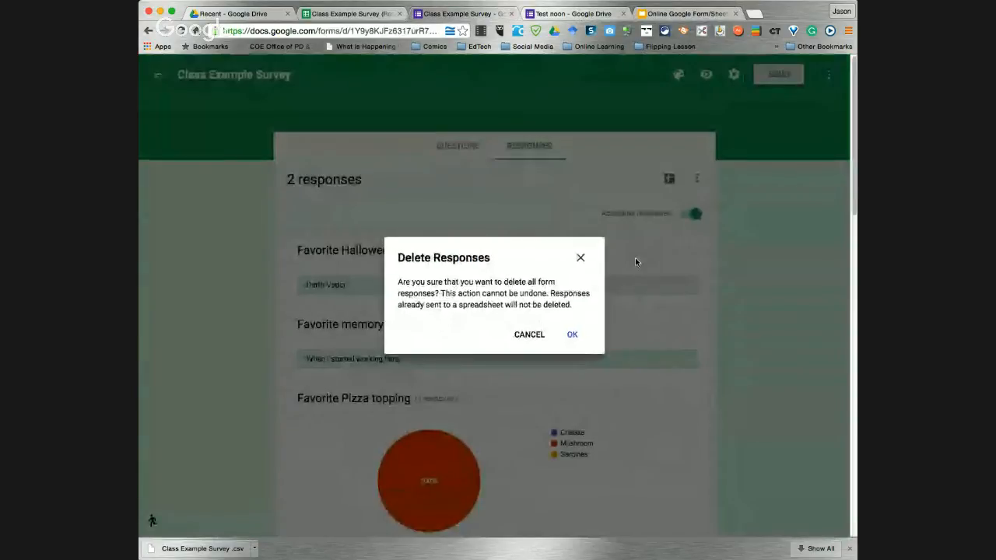
pyautogui.click(572, 336)
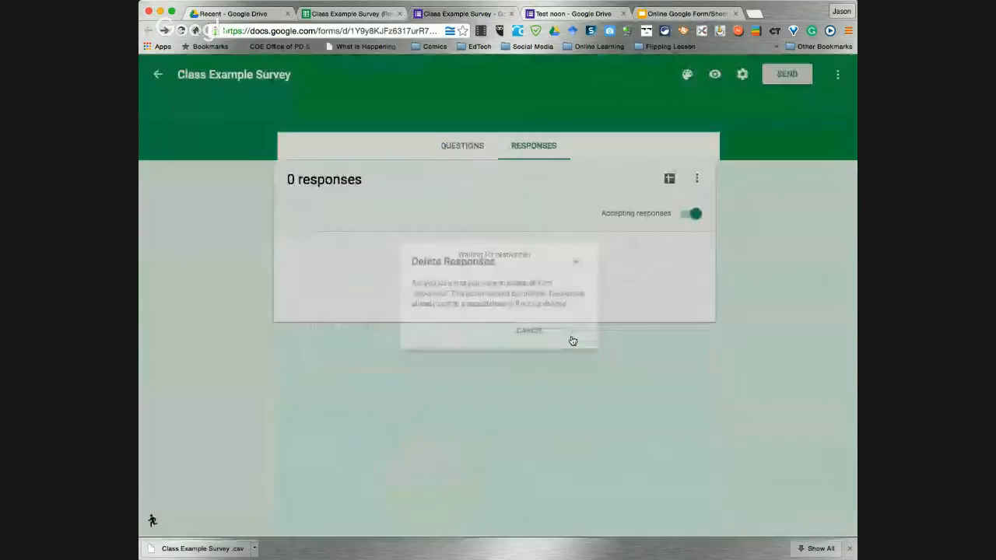
# Check the responses spreadsheet, then return to the form's questions
pyautogui.click(352, 11)
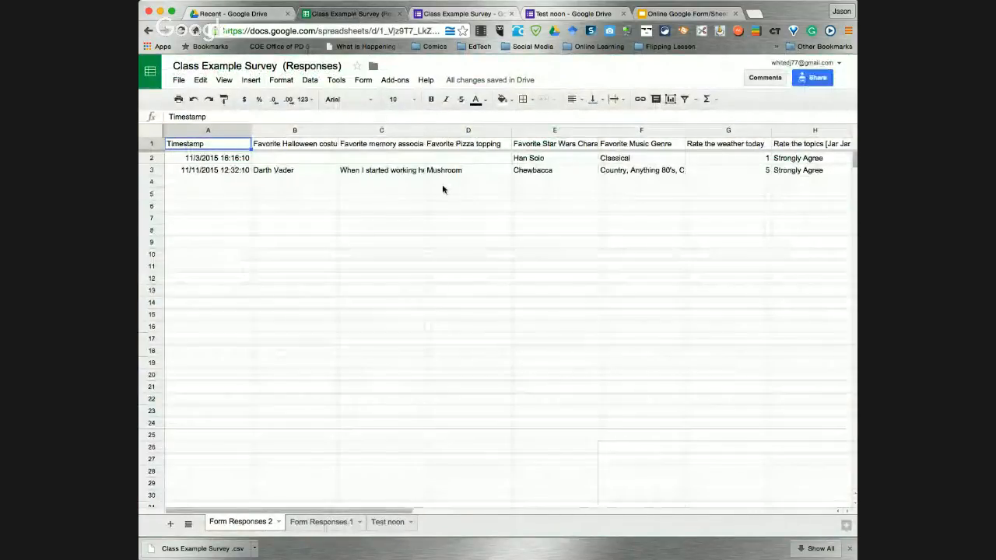
pyautogui.scroll(-1, 442, 171)
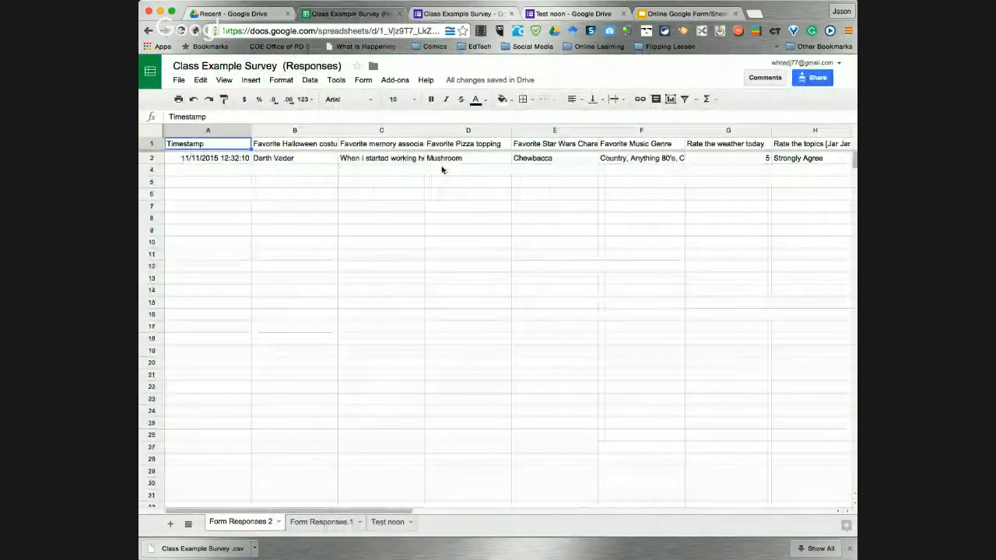
pyautogui.click(457, 13)
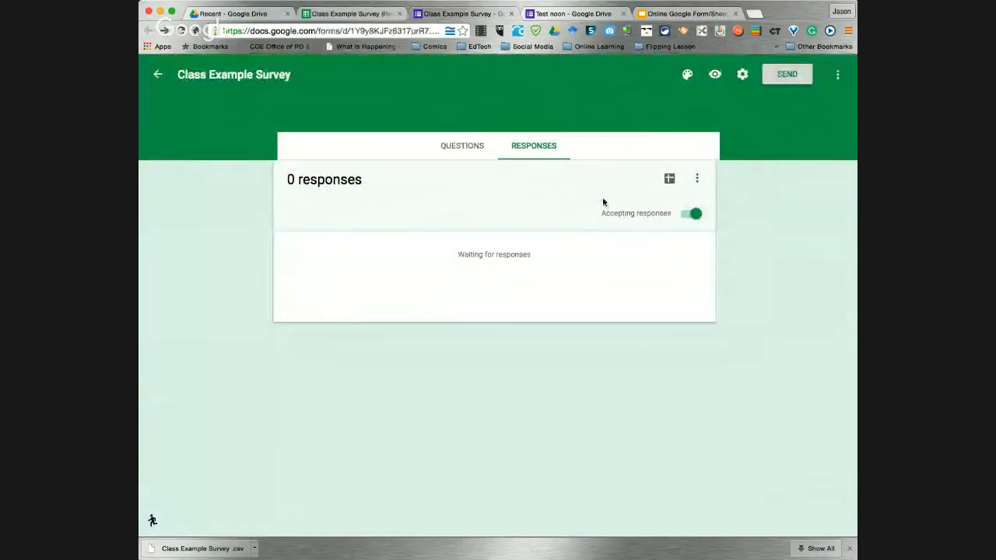
pyautogui.click(456, 148)
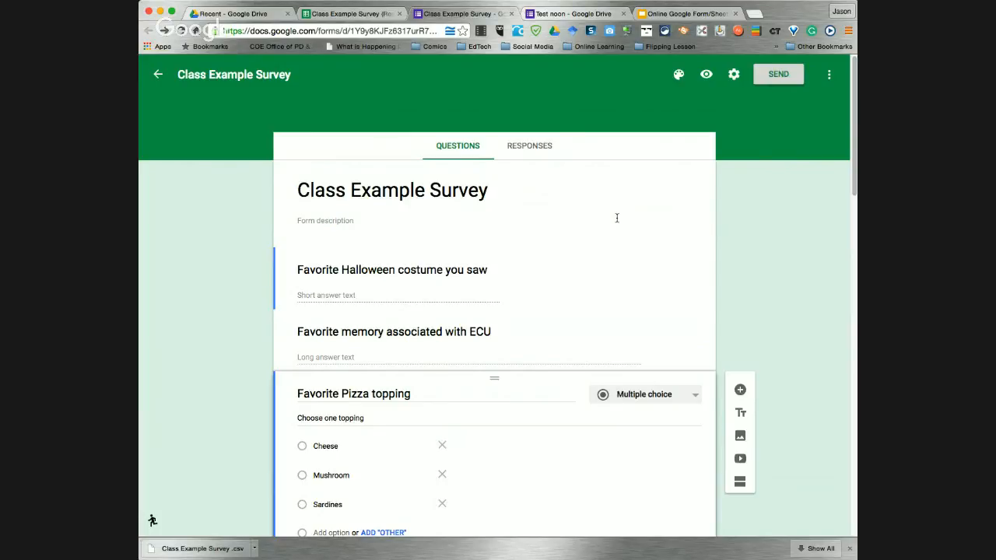
# Show slide 30, 'Saving it', then return to the Class Example Survey responses spreadsheet
pyautogui.click(671, 16)
pyautogui.click(224, 495)
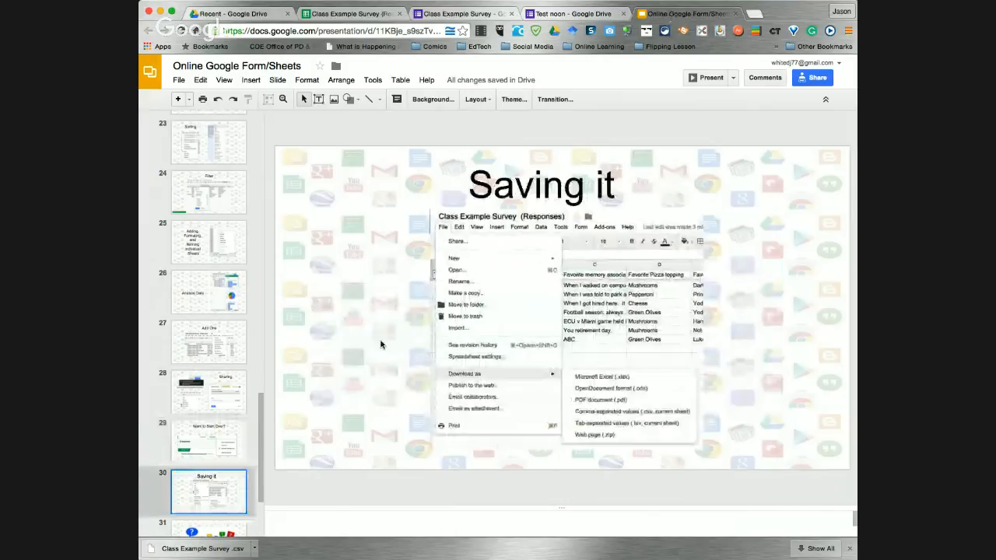
pyautogui.press('Down')
pyautogui.click(229, 462)
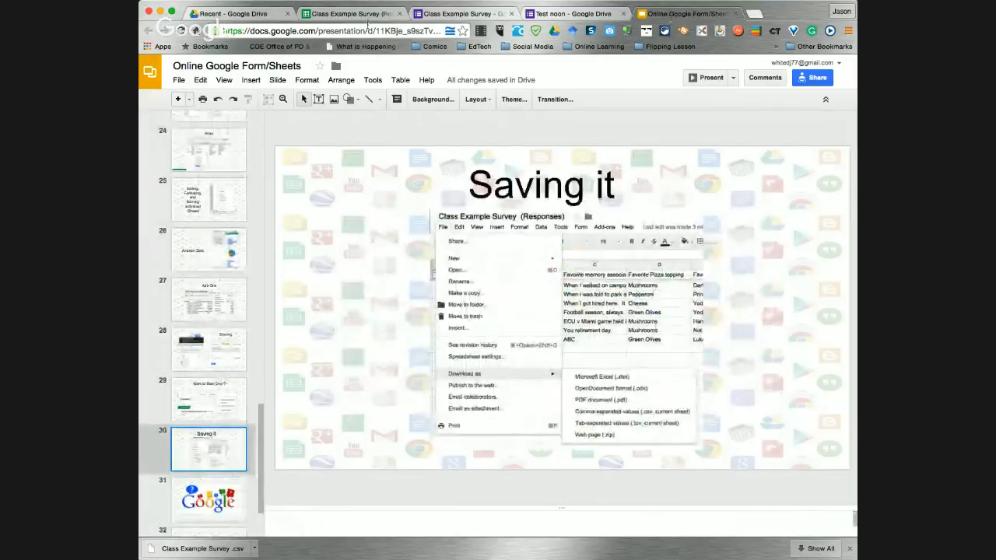
pyautogui.click(350, 13)
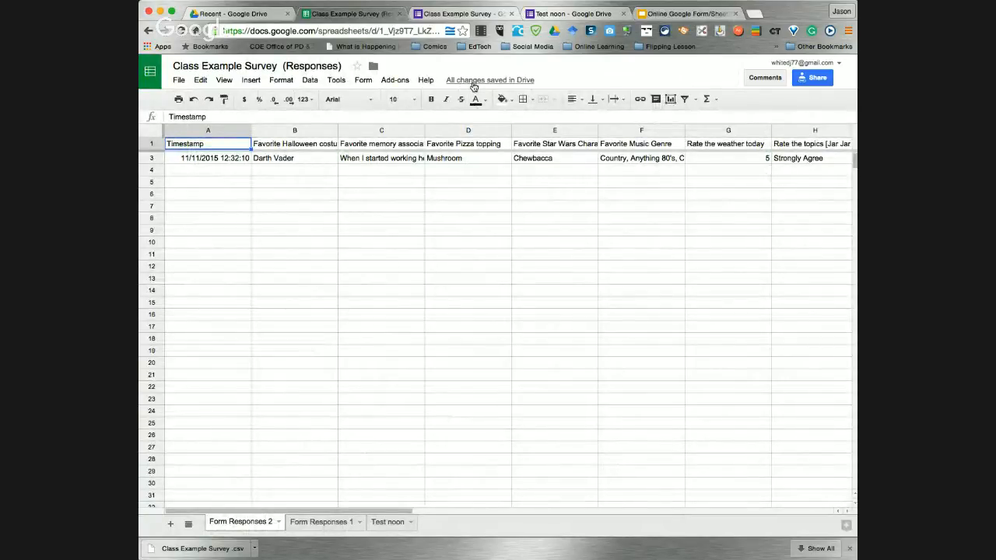
# On Form Responses 1, browse the 12:48 PM and 12:45 PM revisions, then return to the current version
pyautogui.click(331, 523)
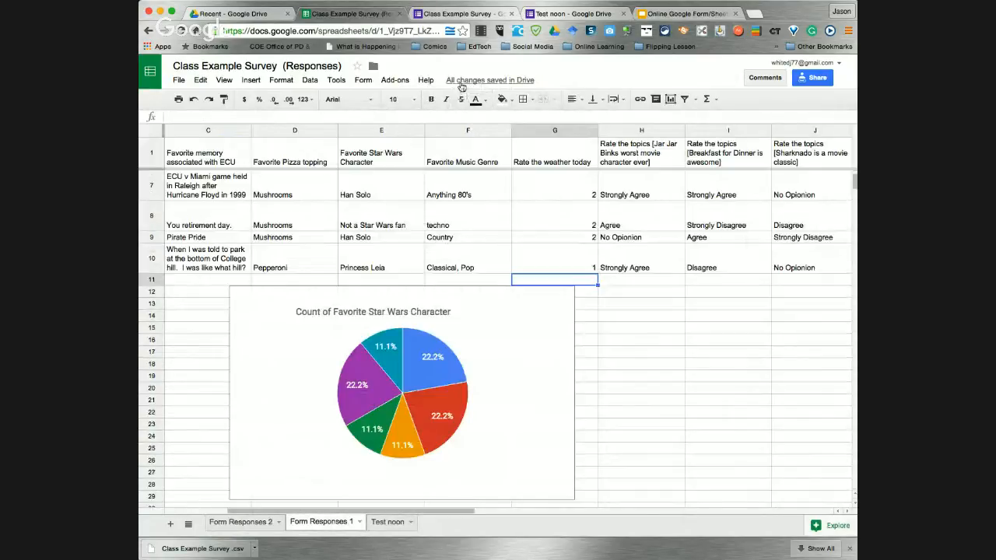
pyautogui.click(487, 81)
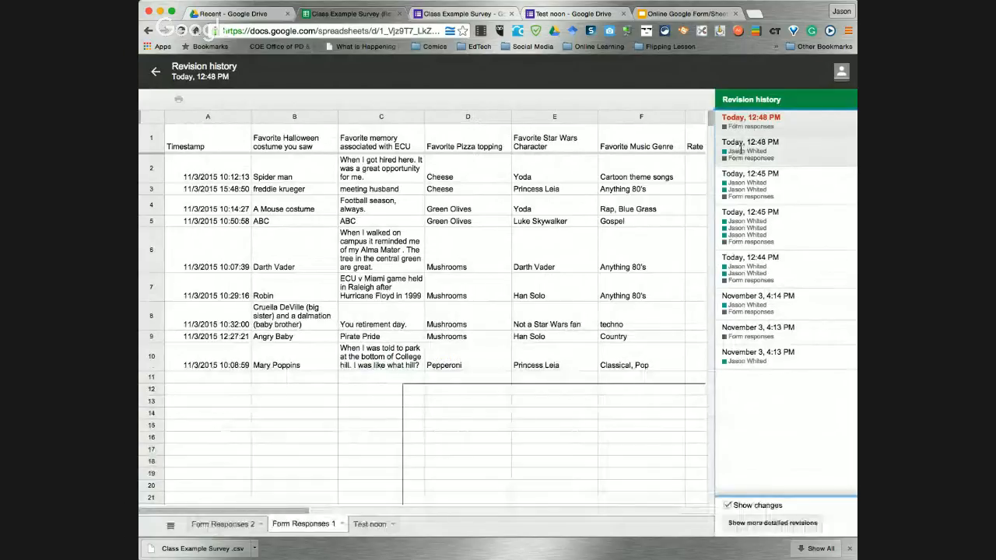
pyautogui.click(741, 148)
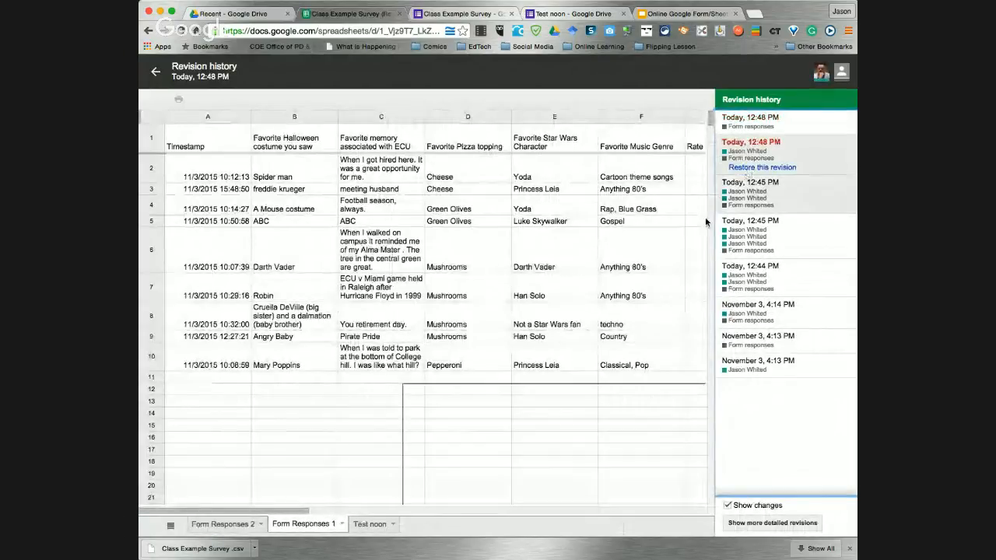
pyautogui.click(741, 193)
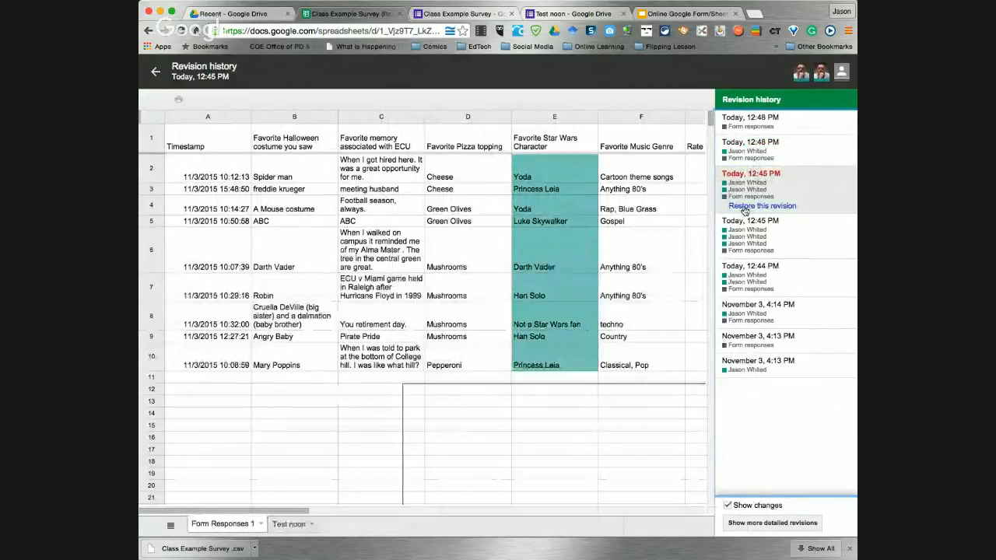
pyautogui.click(155, 72)
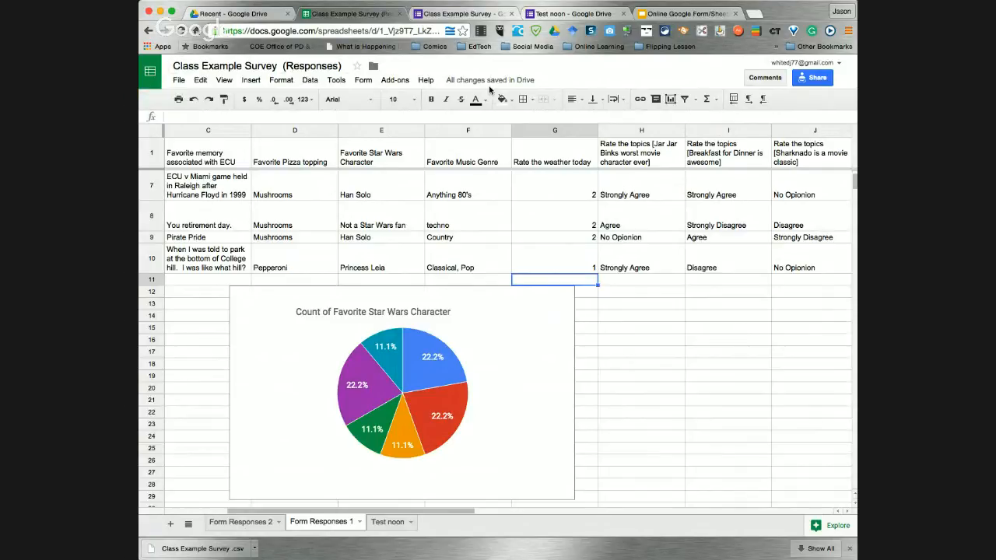
# Show the File > Download as formats available for the responses spreadsheet
pyautogui.moveTo(491, 83)
pyautogui.click(683, 13)
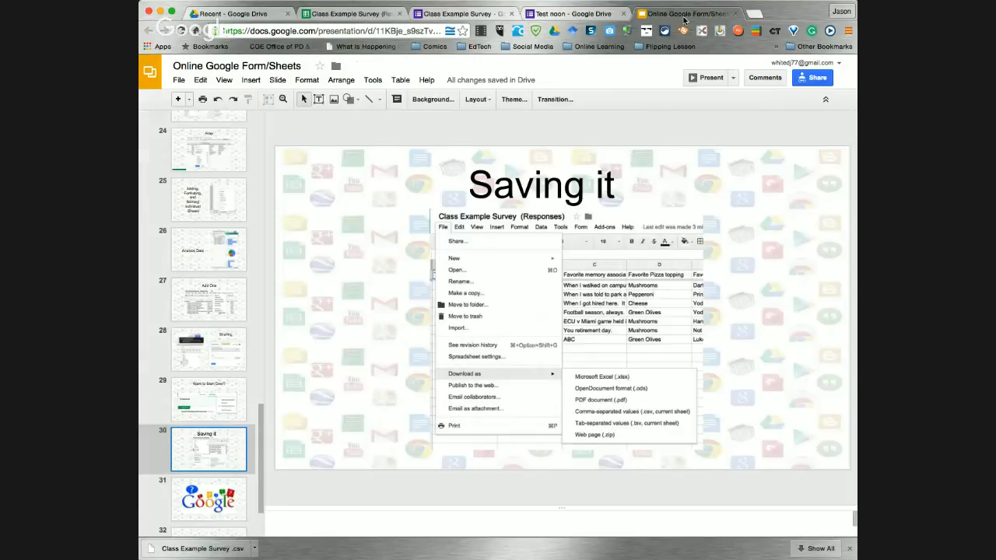
pyautogui.click(350, 13)
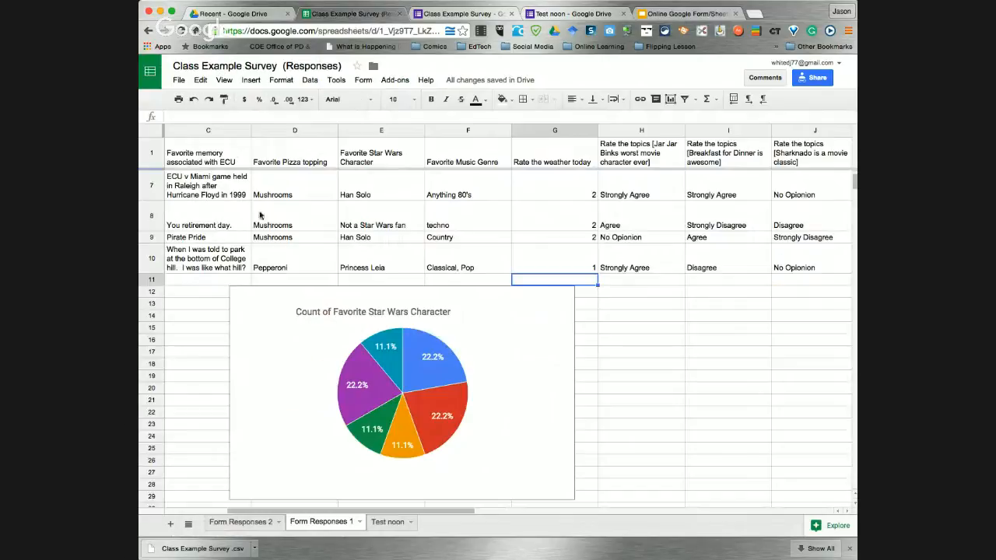
pyautogui.click(178, 81)
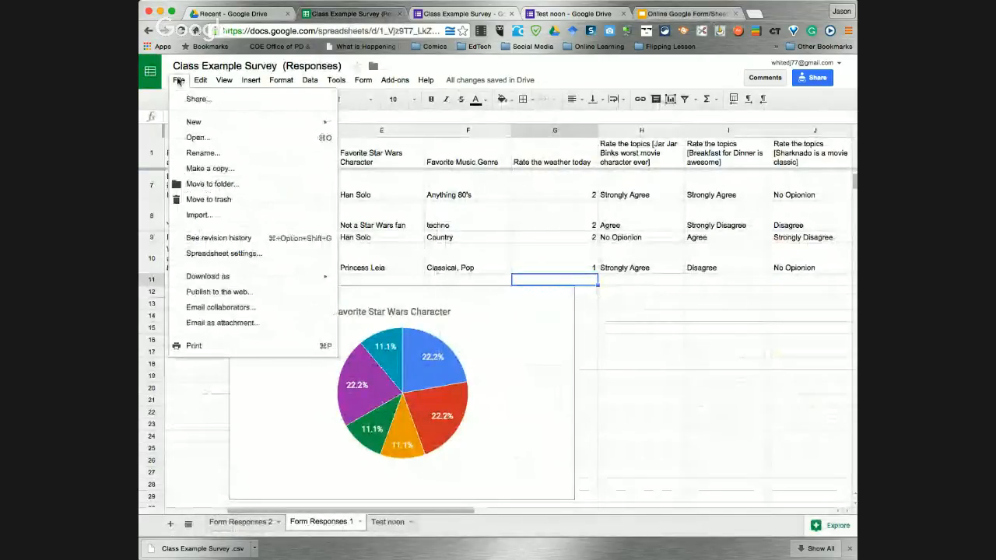
pyautogui.moveTo(231, 274)
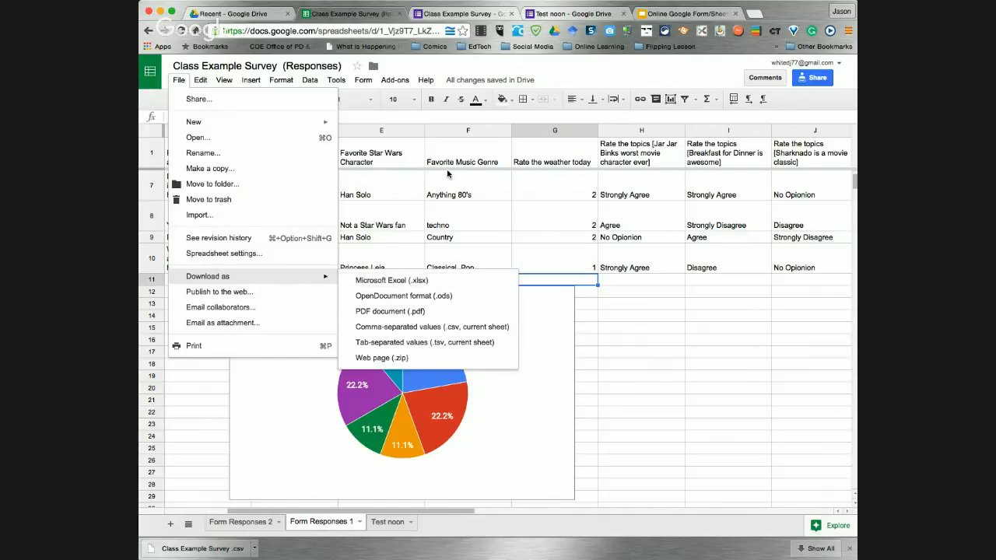
# Advance the presentation through slide 31 to the closing thank-you slide 32
pyautogui.click(685, 13)
pyautogui.click(221, 495)
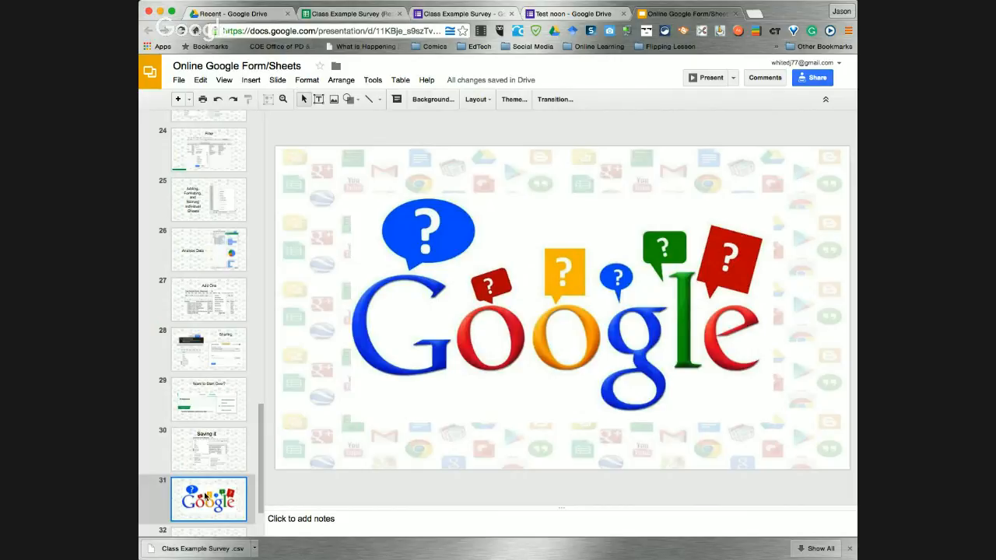
pyautogui.scroll(-3, 204, 513)
pyautogui.click(201, 471)
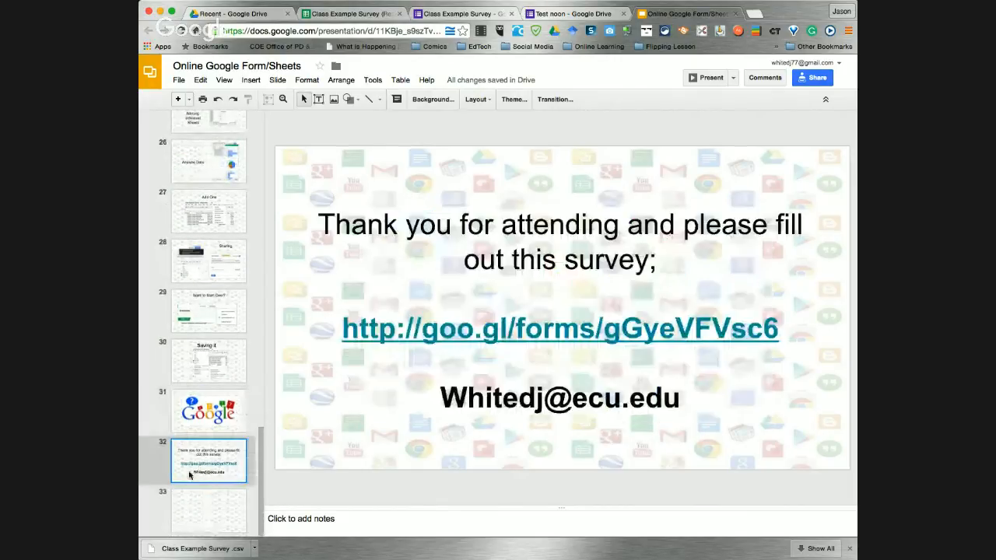